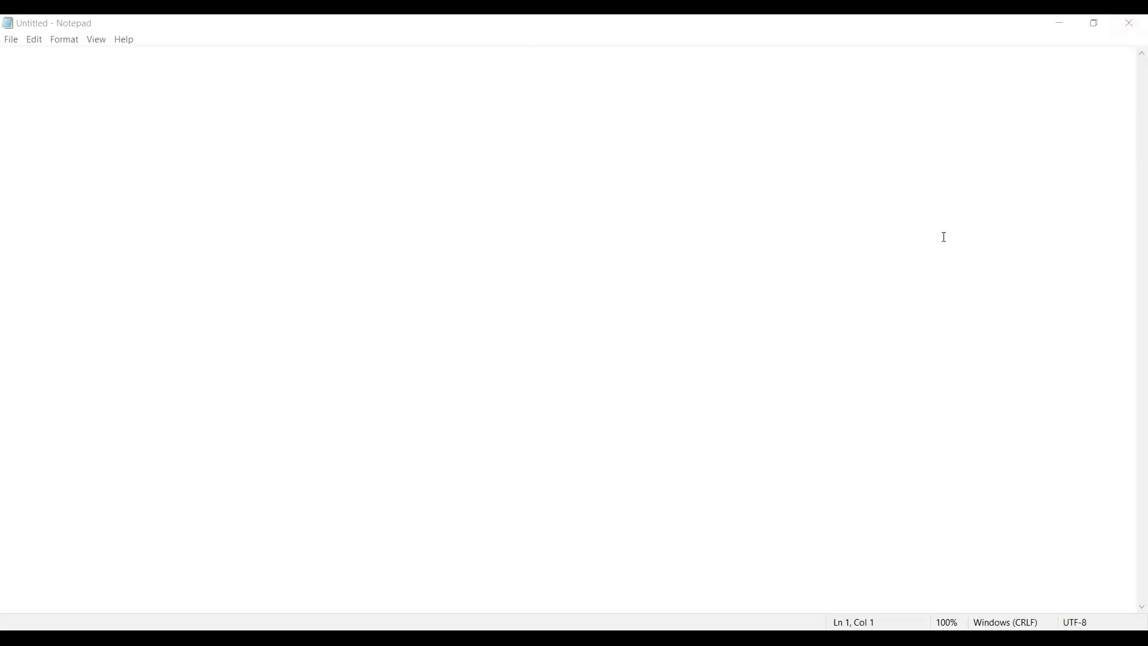
Step: Add a "Case Study :" heading to the empty note, with a few blank lines above it and one below
left_click(539, 122)
key("Return")
key("Return")
key("Return")
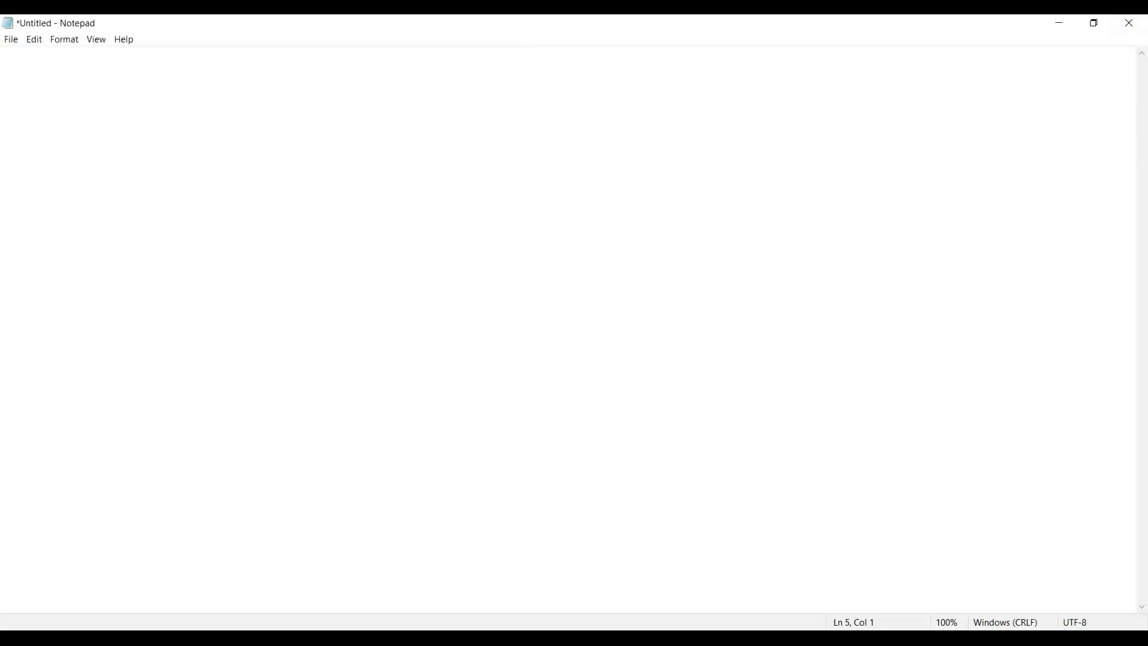
type("Case Study")
key("Return")
key("Return")
Step: Write the title line "Title : Copy Data From Azure Blob Storage to Azure SQL Database" below the Case Study heading
type("Title")
type(": Copy Data")
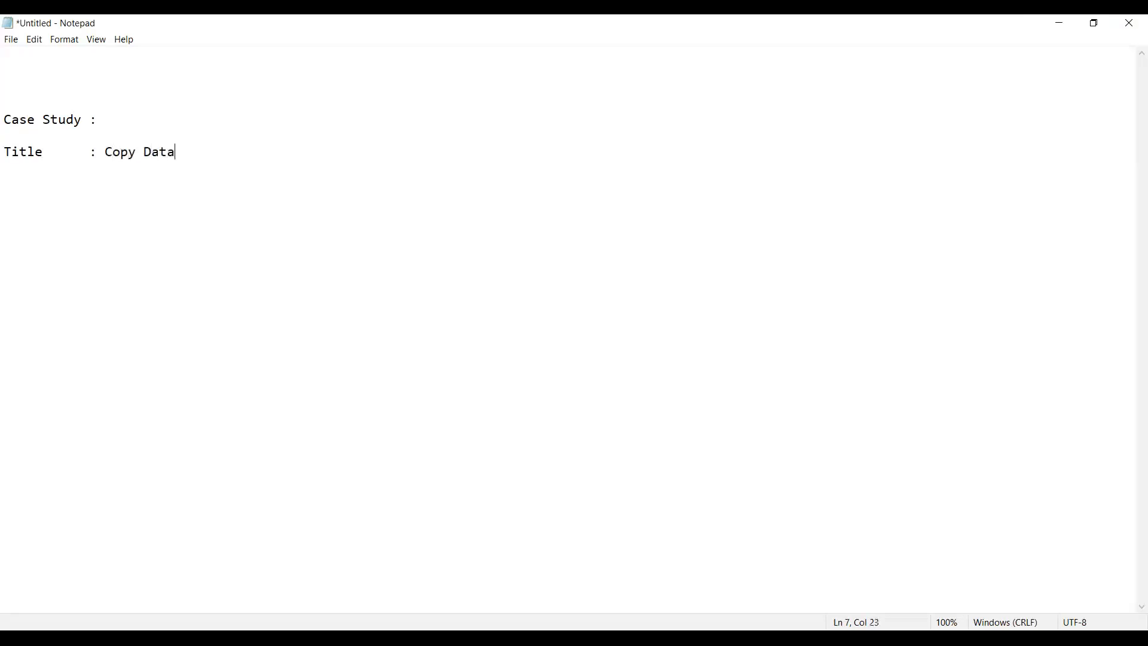
type(" From Azure Blob Storage to ")
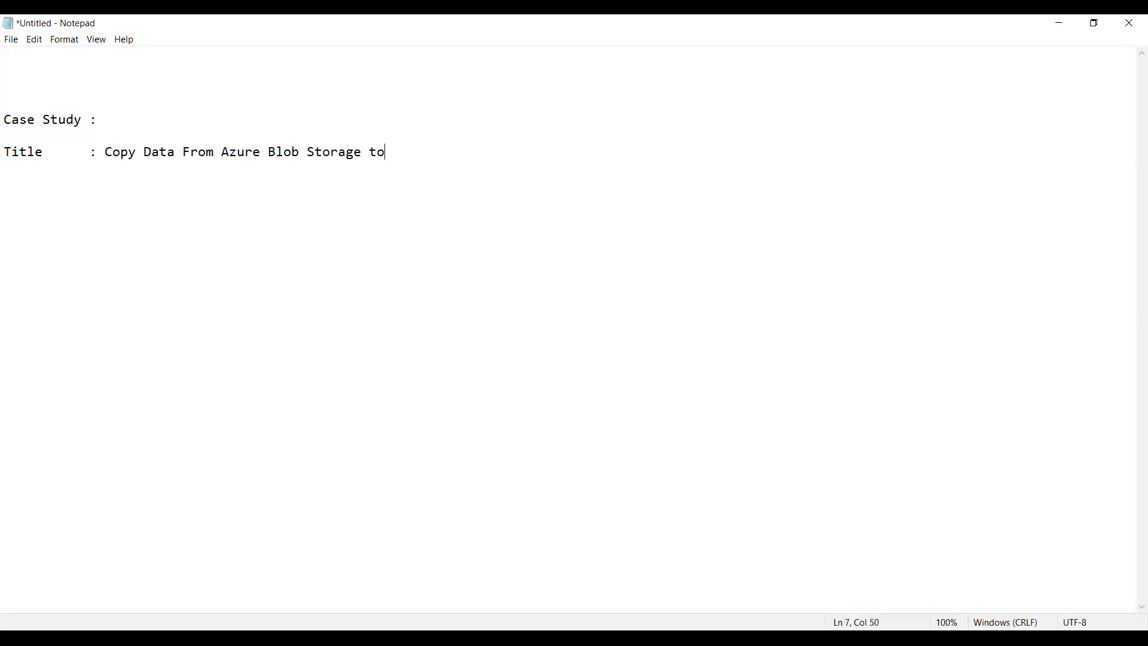
type("Azure SQL Database ")
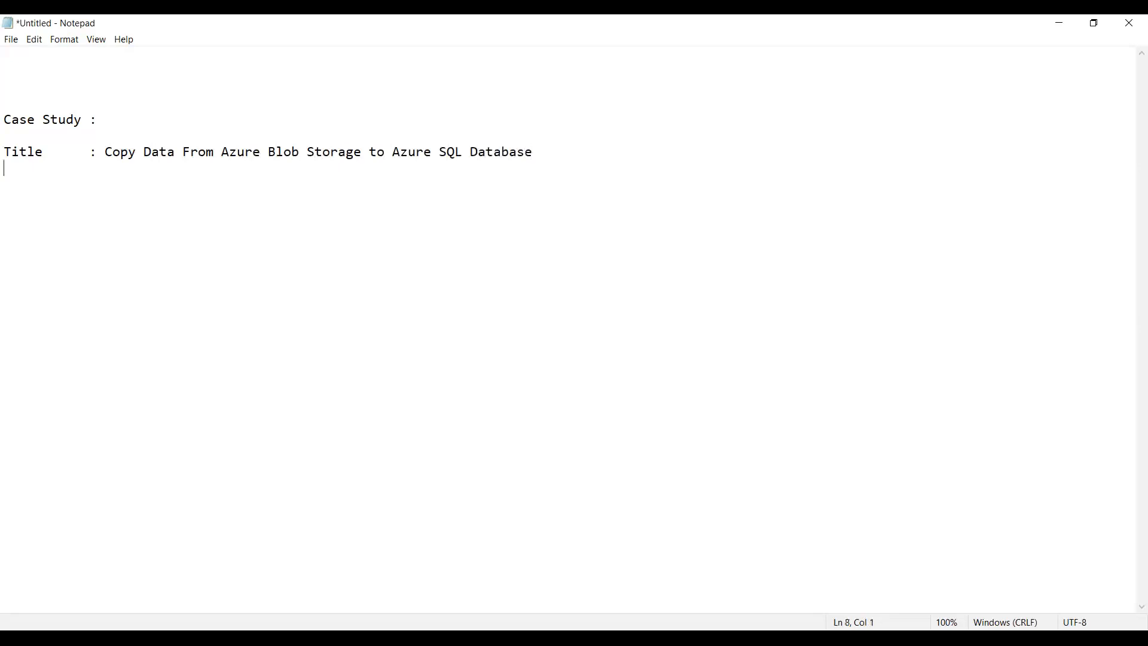
type("--------------------------------------------------------------------")
Step: Add a dashed separator as long as the title line, followed by a "Specifications:" heading underlined with dashes
key("Return")
type("Specifications:")
key("Return")
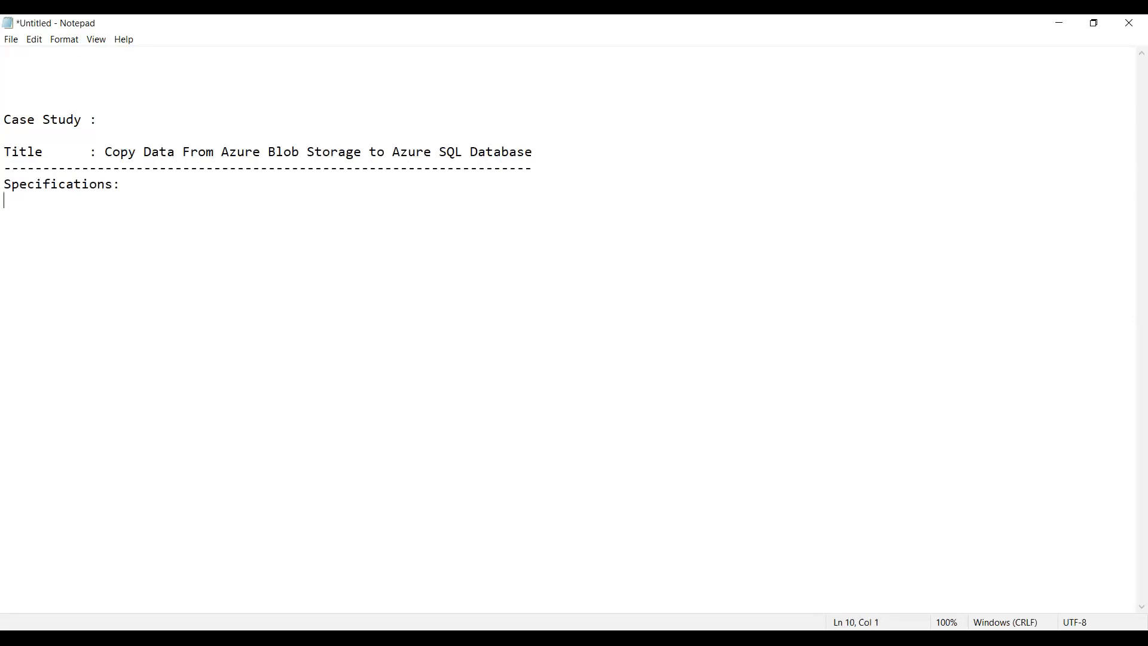
type("---------")
type("----- ")
type("Source ")
type("Data Sto")
type("rage ")
type(": Azure ")
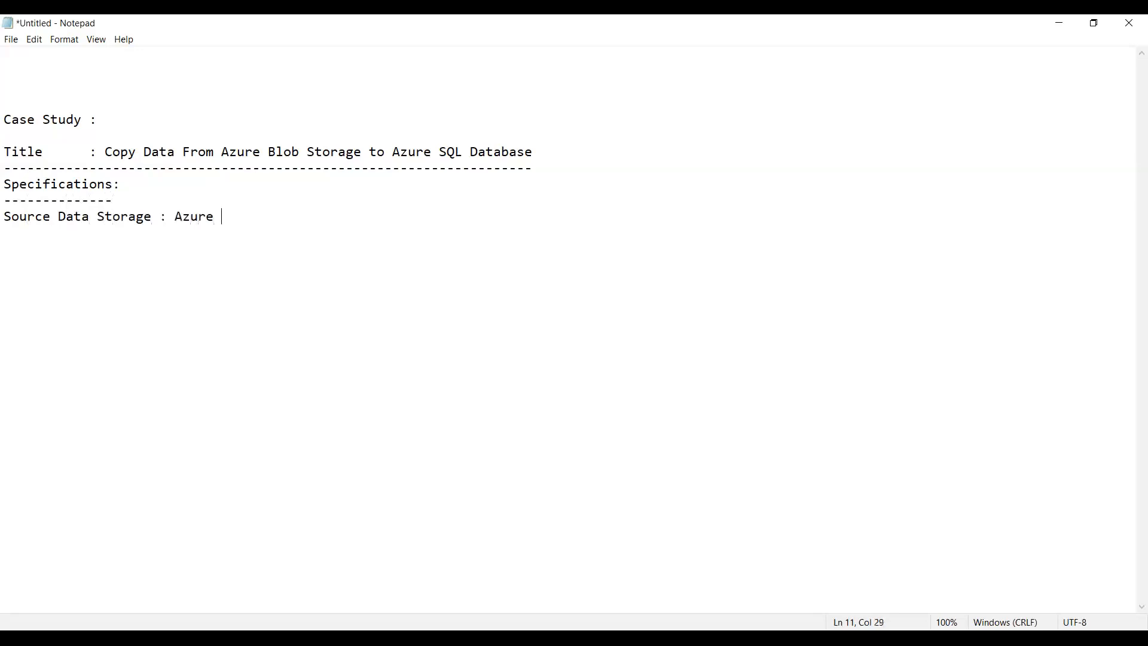
type("B;")
Step: Write "Source Data Storage : Azure Blob Storage" under the Specifications heading and leave a blank line after it
key("BackSpace")
type("lon")
key("BackSpace")
type("b Storage")
key("Return")
key("Return")
Step: Add an indented "File : Airlines.csv" line under the source storage, aligning its colon with the one above
type("File   ")
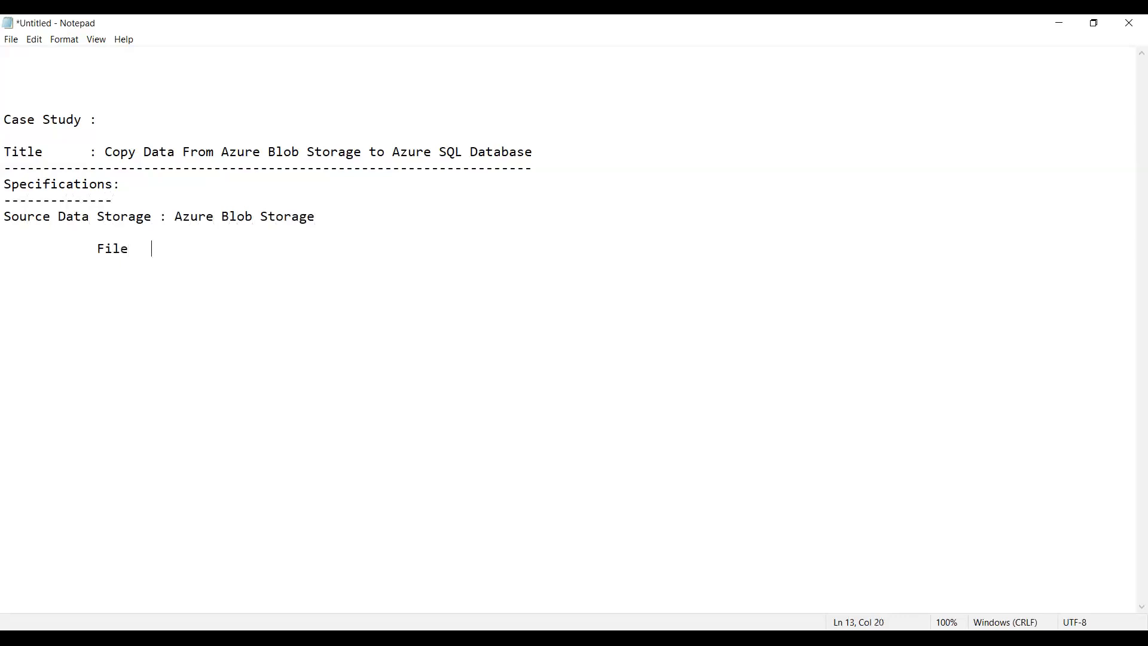
type(" : Aie")
key("BackSpace")
type("rlines.csv")
key("Return")
key("Return")
Step: Write "Sink Data Storage : Azure SQL Database" below the file entry and leave a blank line after it
type("Sink Data ")
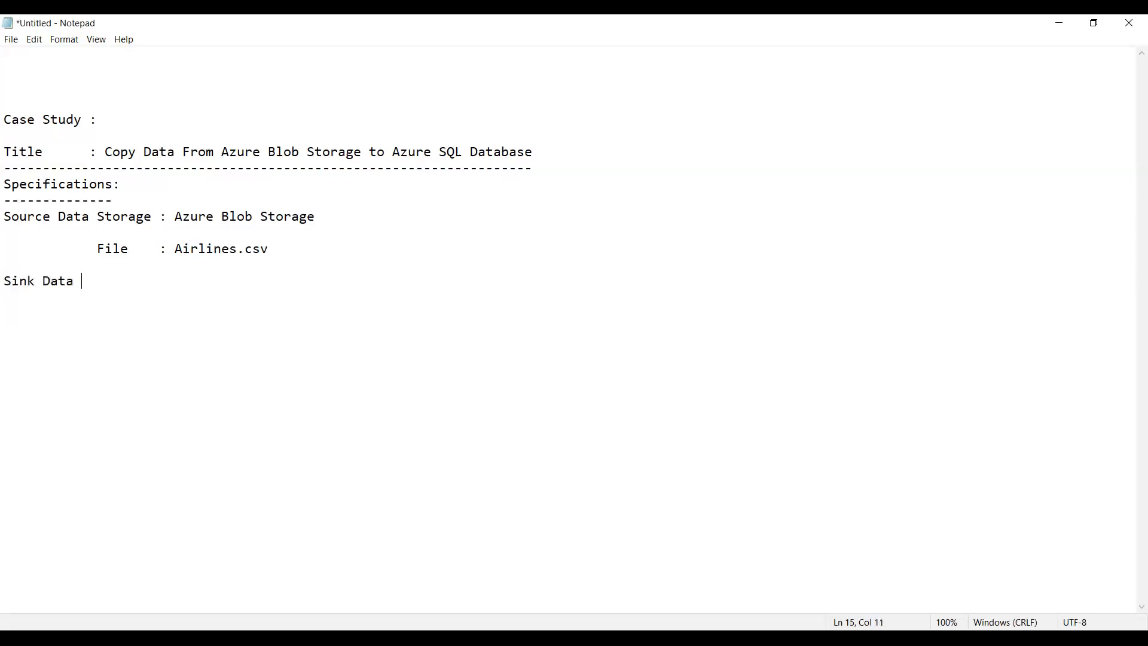
type("Storage   : Azure SQL Database")
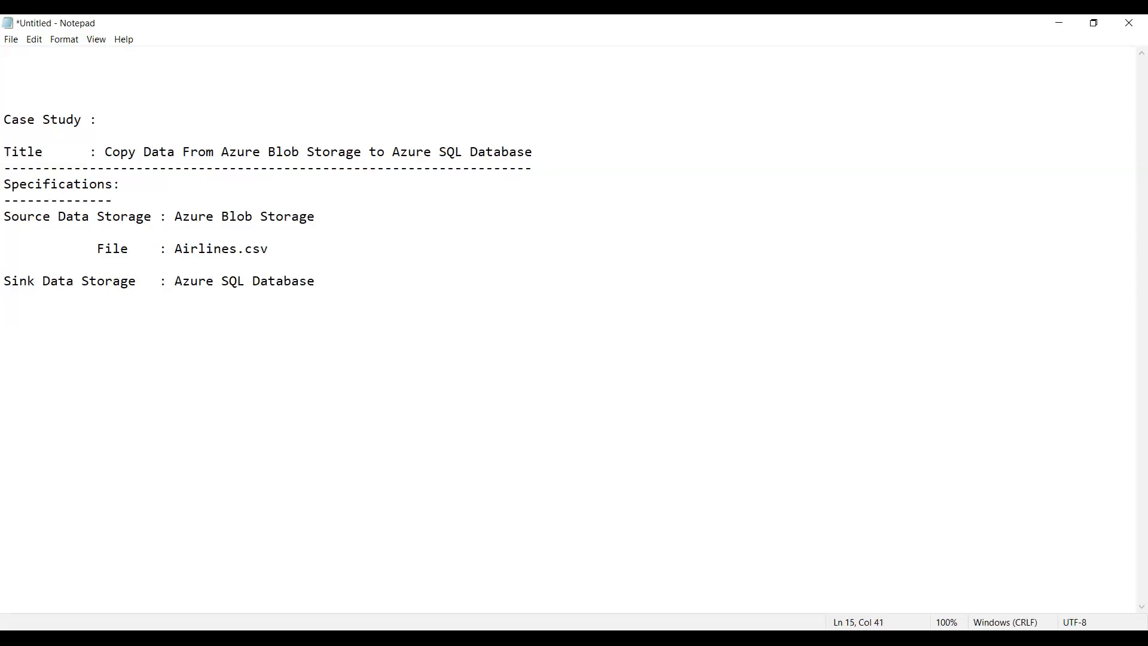
key("Return")
key("Return")
Step: Add an indented "Table : Stg_Airlines" line under the sink storage, with its colon aligned
type("Table    : Stg_Airlines")
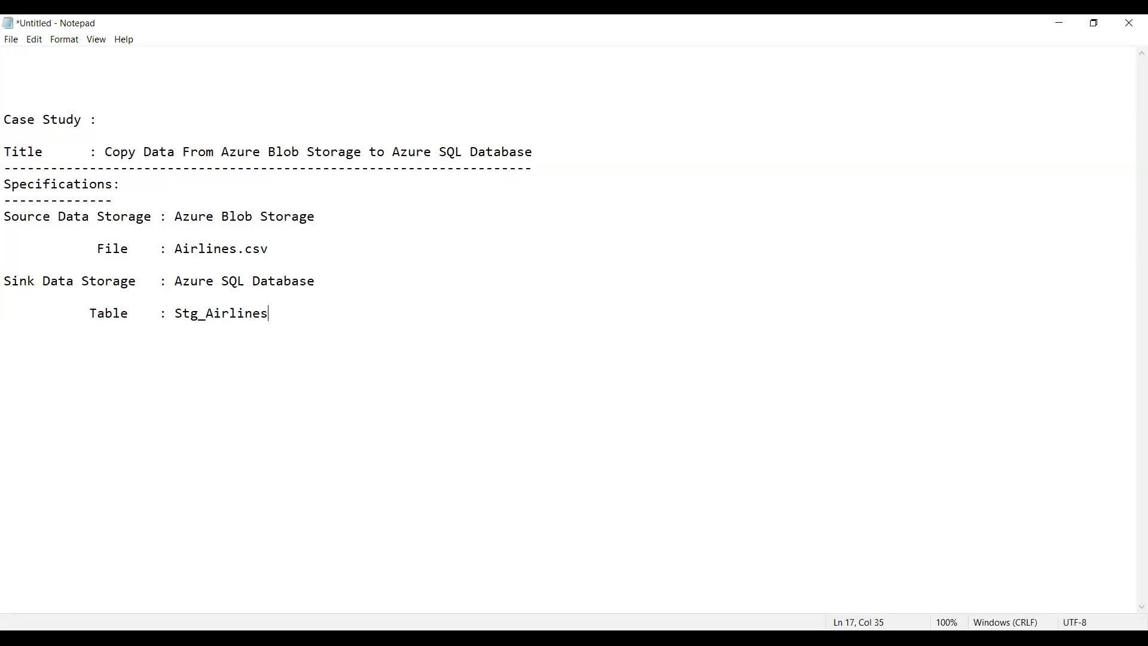
Step: Insert an aligned "Database : TargetDB" line between the sink storage and Table lines, with a blank line before Table
key("Up")
key("Down")
key("Return")
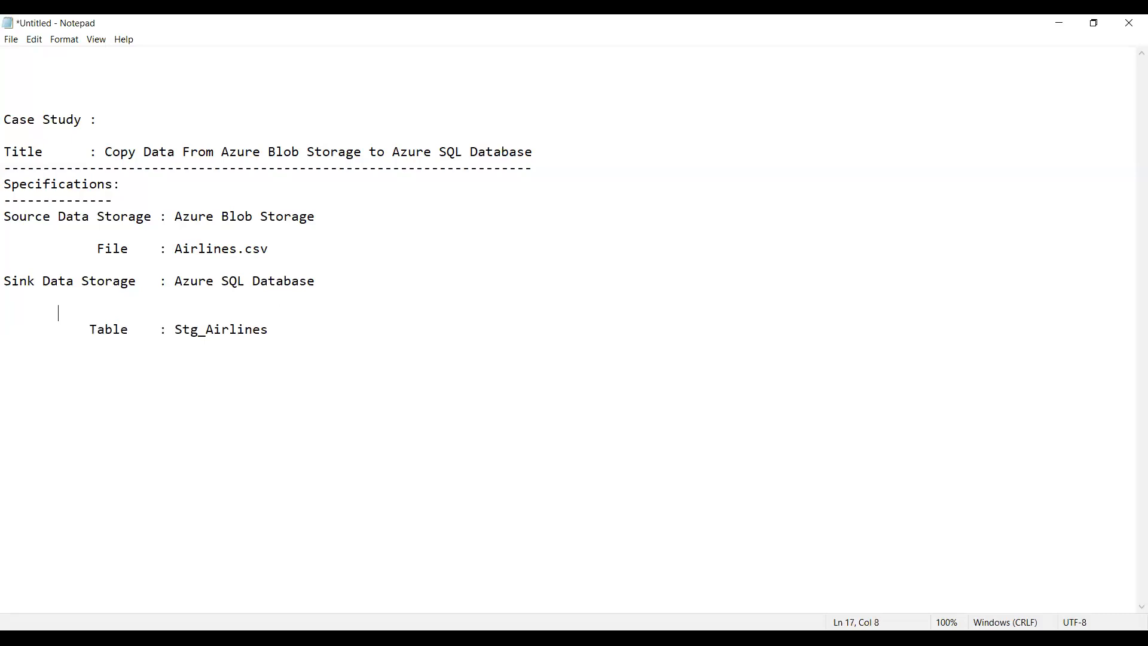
type("Database : Target")
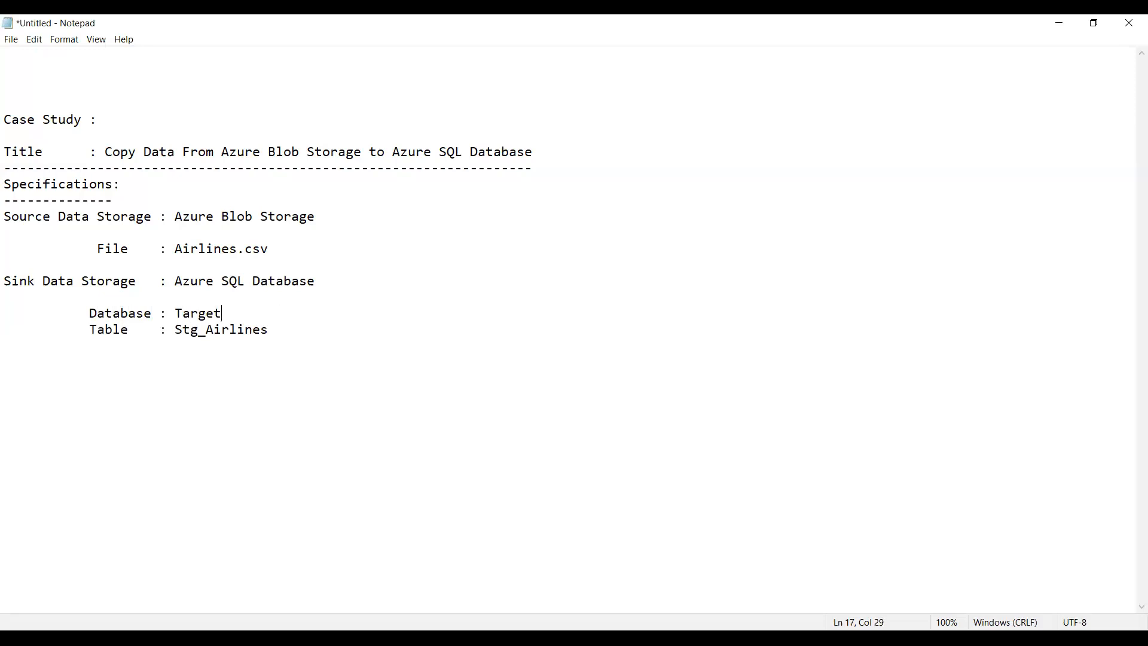
type("DB")
key("Return")
key("Up")
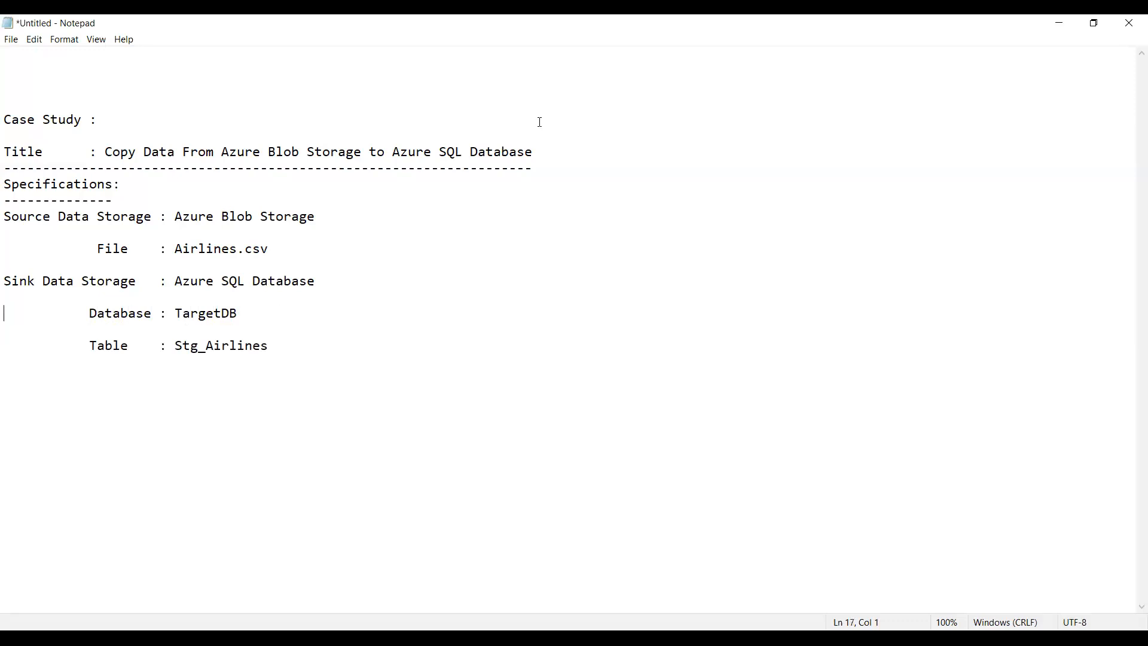
Step: Insert a "Server Name:" label above the Database line, aligning its colon with the others and leaving a blank line below
key("Return")
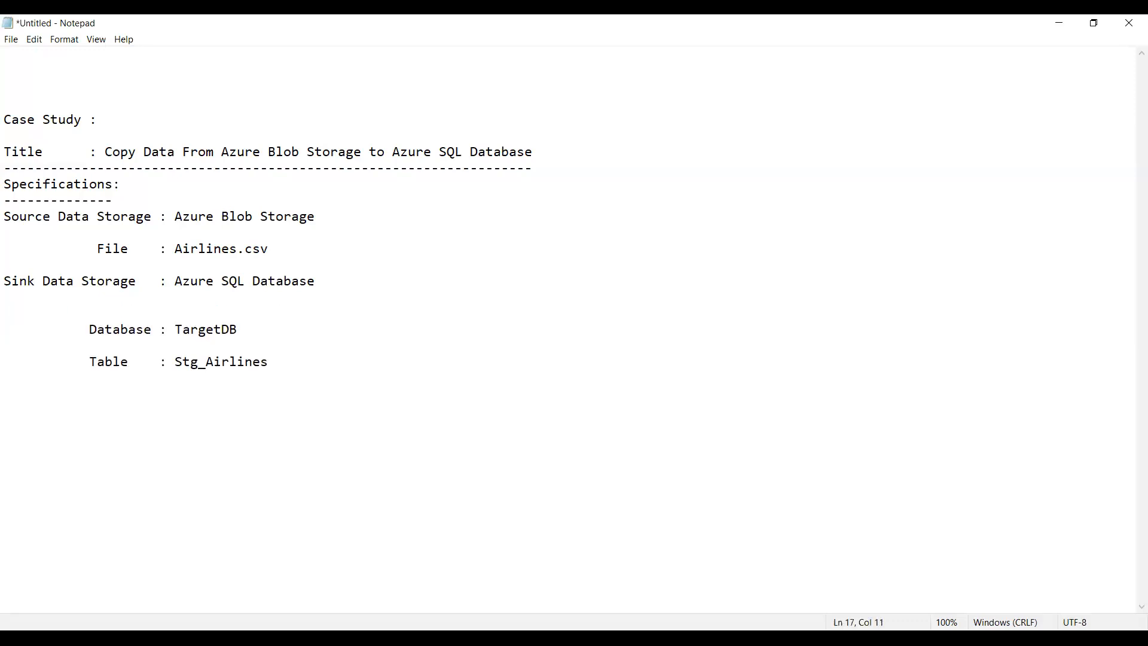
type("Server Name")
key("Left")
key("Left")
key("Left")
key("Left")
key("Left")
key("Left")
key("BackSpace")
key("BackSpace")
key("Right")
key("Right")
key("Return")
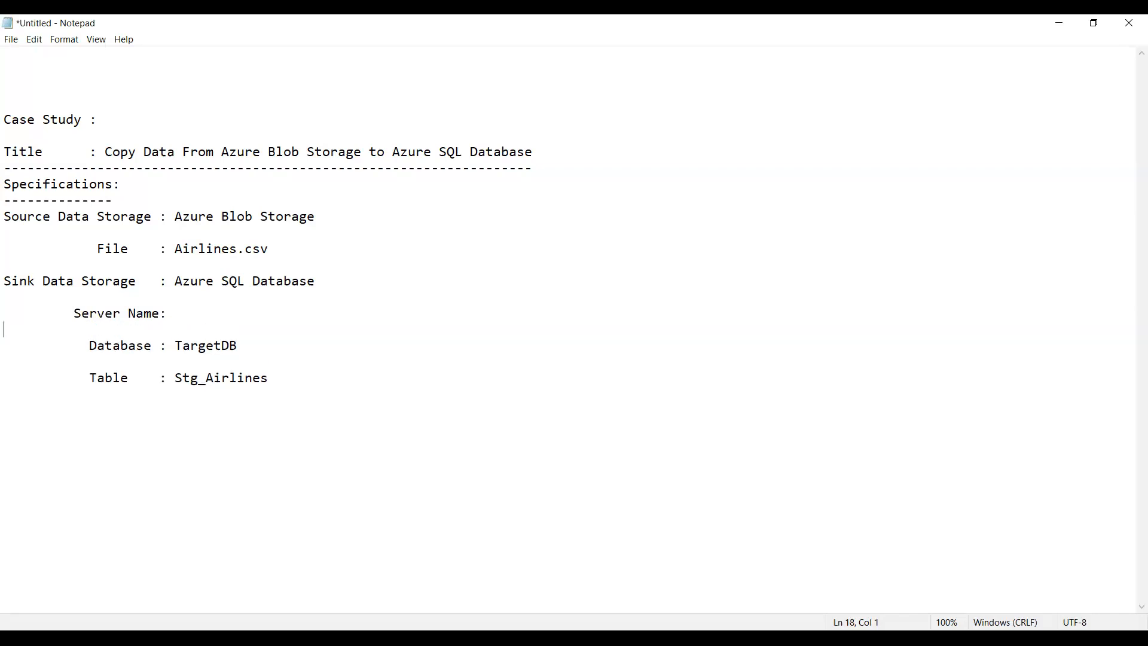
Step: Fill in Durgasoftserver as the server name
key("ctrl+Right")
key("ctrl+Right")
key("ctrl+Right")
type("Durgasoftserver")
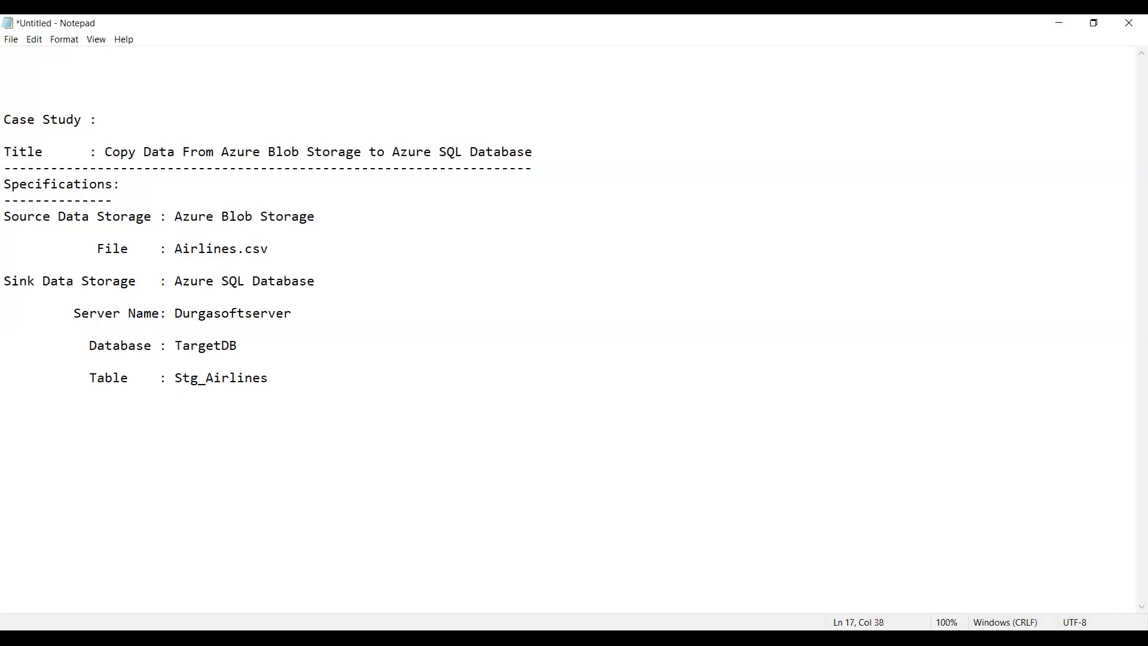
Step: Add a dashed separator line directly below the Table entry
key("Down")
key("Down")
key("Down")
key("Down")
key("Right")
key("Right")
key("Right")
key("Right")
key("Right")
key("Right")
key("Right")
key("Right")
key("Right")
key("Right")
key("Right")
key("Right")
key("Right")
key("Right")
key("Right")
key("Right")
key("Right")
key("Right")
key("Right")
key("Right")
key("Return")
type("------------------------------------------")
key("alt+Tab")
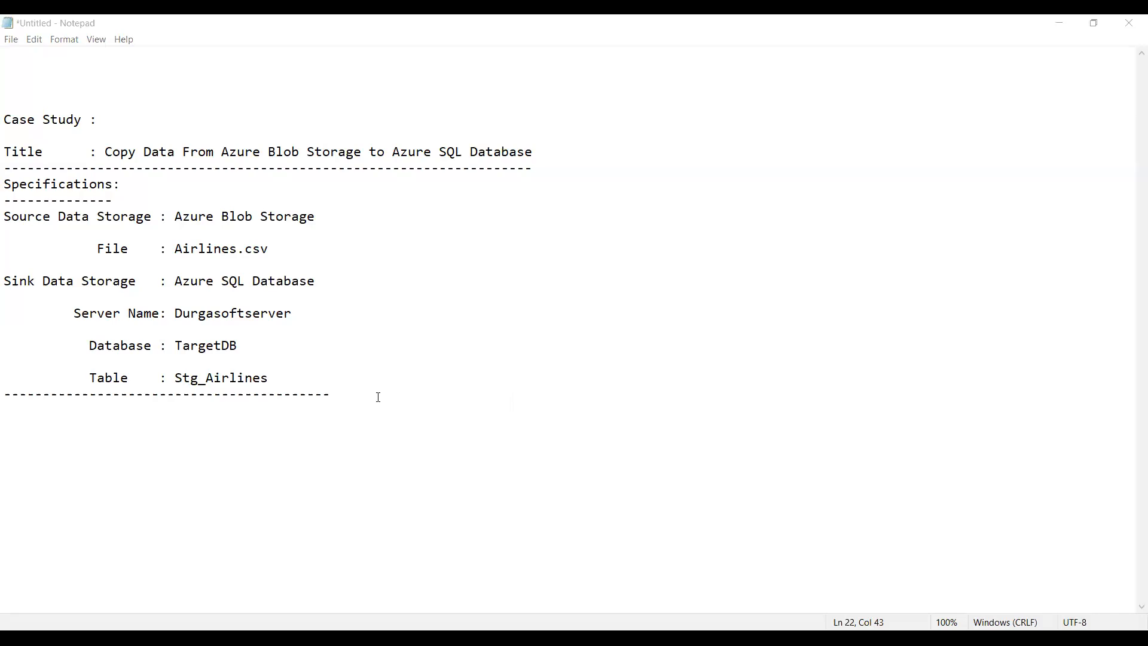
left_click(340, 396)
type("-")
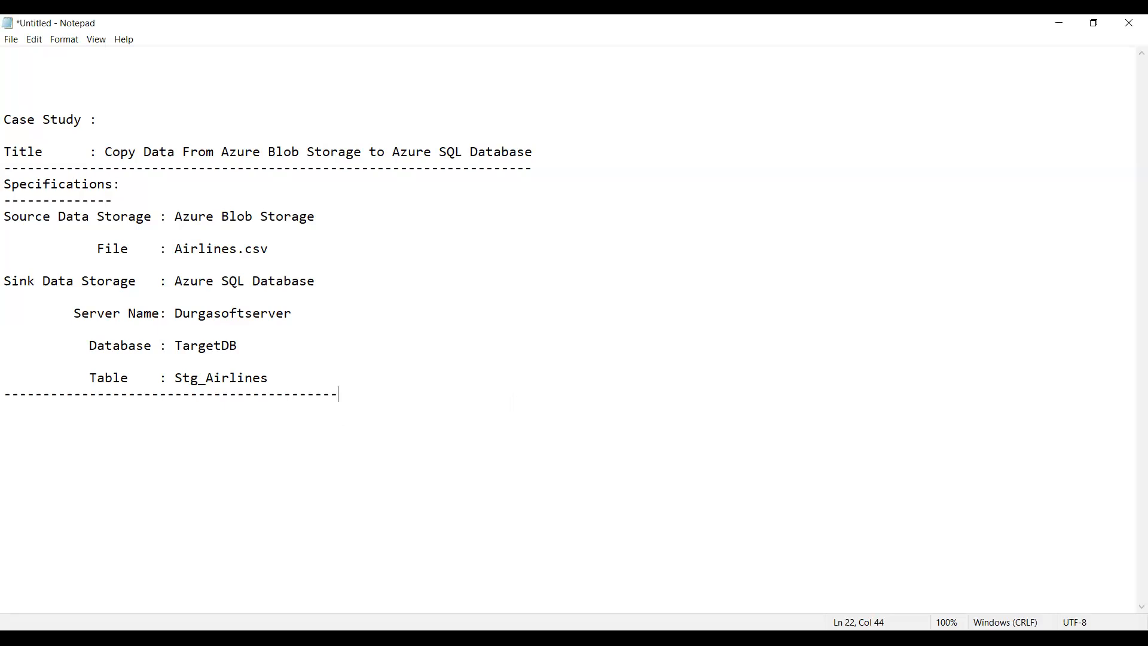
Step: Write "Server---->Parent", slightly indented, below the separator and leave a blank line after it
key("Return")
key("Return")
type("Par")
type("ent")
type("Server")
type("----")
type(">")
key("Delete")
key("Delete")
key("Delete")
key("Delete")
key("Delete")
key("Delete")
key("Delete")
key("Right")
key("Right")
key("Right")
key("Right")
key("Return")
key("Return")
Step: List the databases "SalesDb productionDb RetailDB" on one line beneath the Server label
type("Sale")
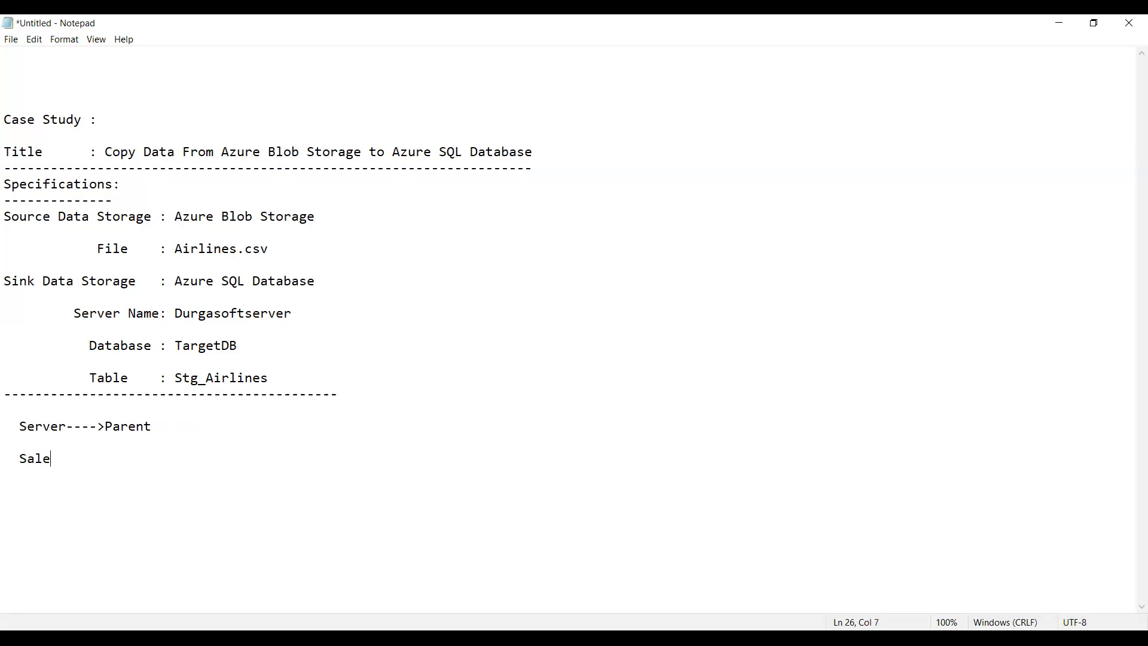
type("sDb productionDb")
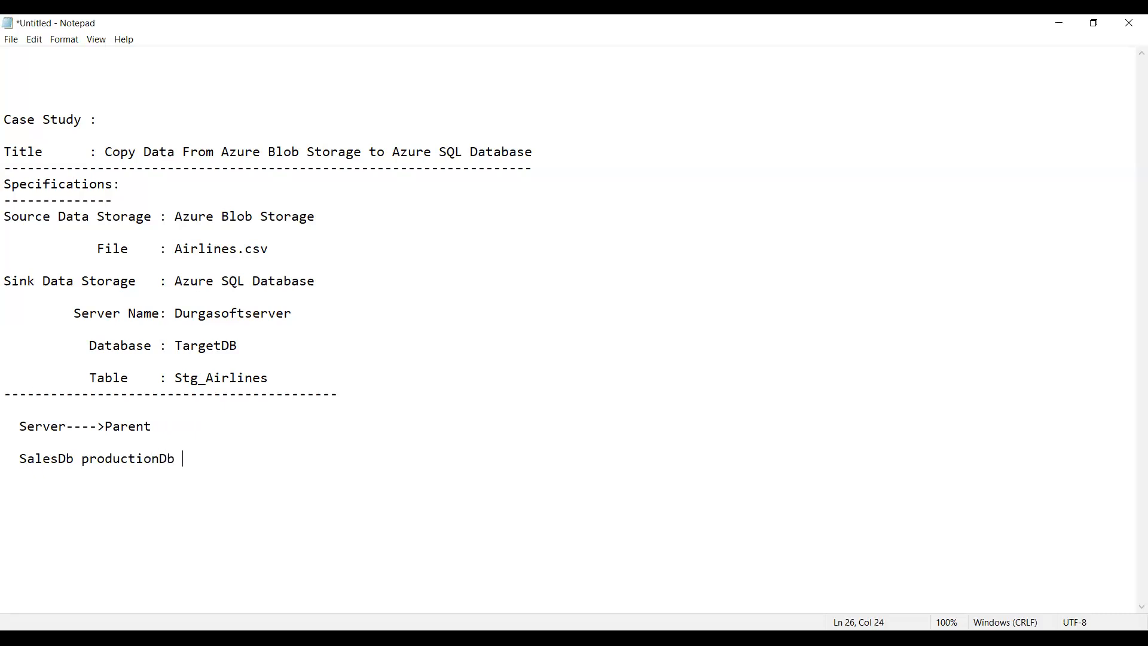
type(" RetailDB")
Step: Lengthen the dashed arrow between Server and Parent so that Parent sits beyond the three database names
key("Up")
key("Right")
key("Right")
key("Right")
key("Right")
key("Right")
key("Right")
type("-------------------")
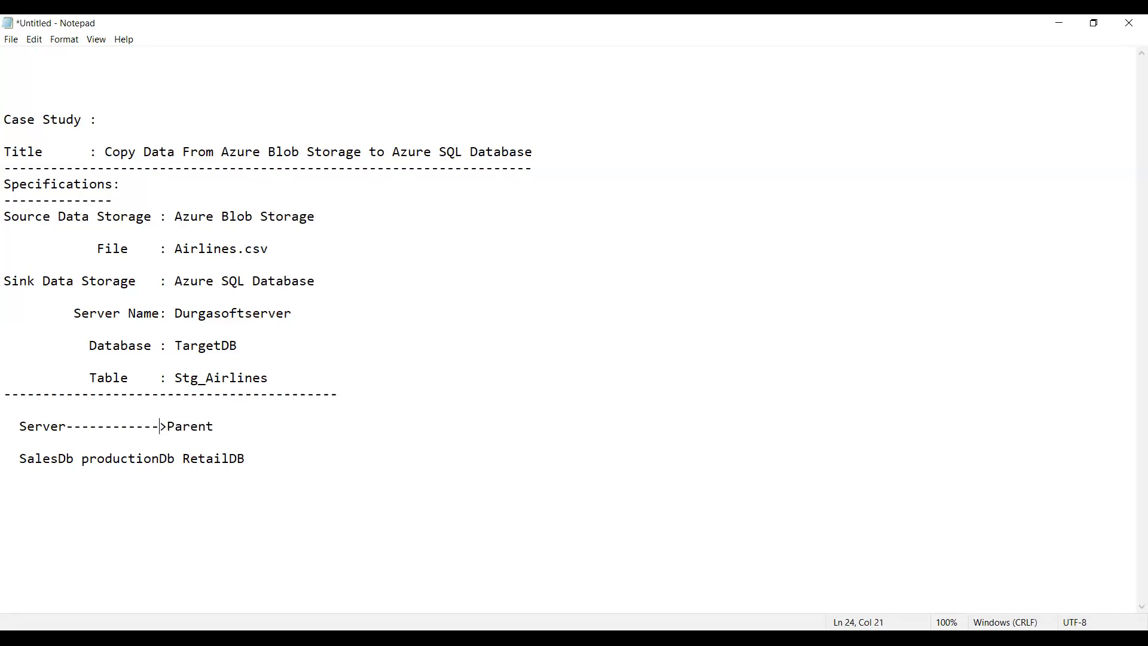
type("-")
Step: Draw branch connectors from pipes and dashes between Server and its databases SalesDb, productionDb and RetailDB
key("Down")
type("|")
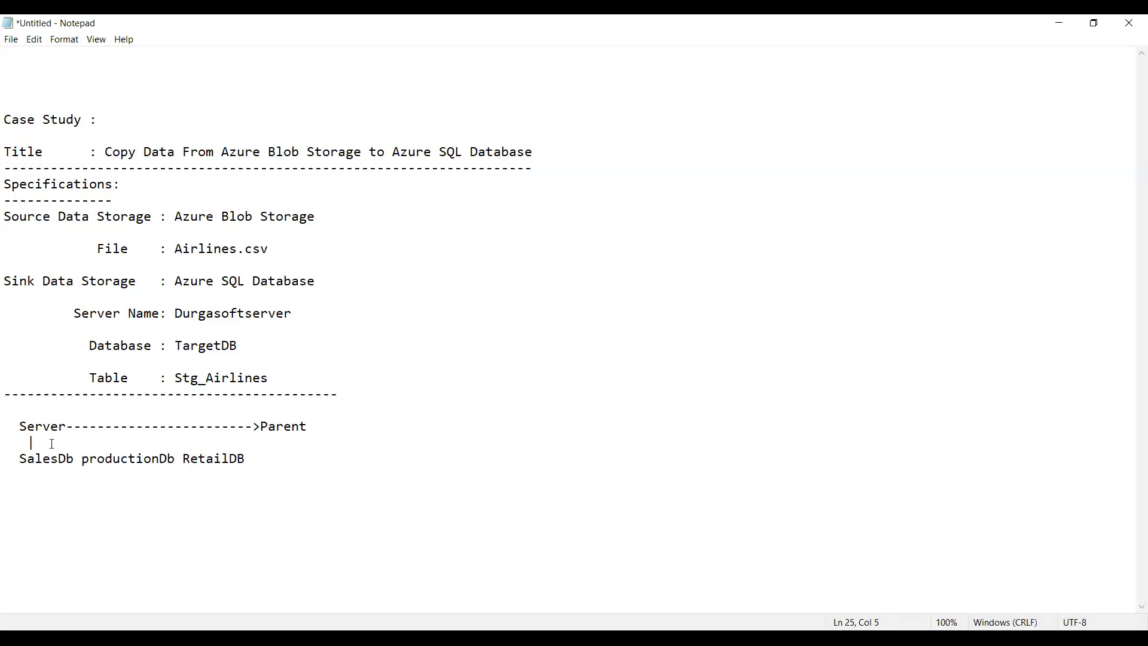
type("----------|-----------|")
Step: Add Child1 and Child2 beneath Parent, linked by a connector of pipes and dashes
key("Down")
type("Child1")
key("Up")
type("-------|")
key("Down")
type("Child")
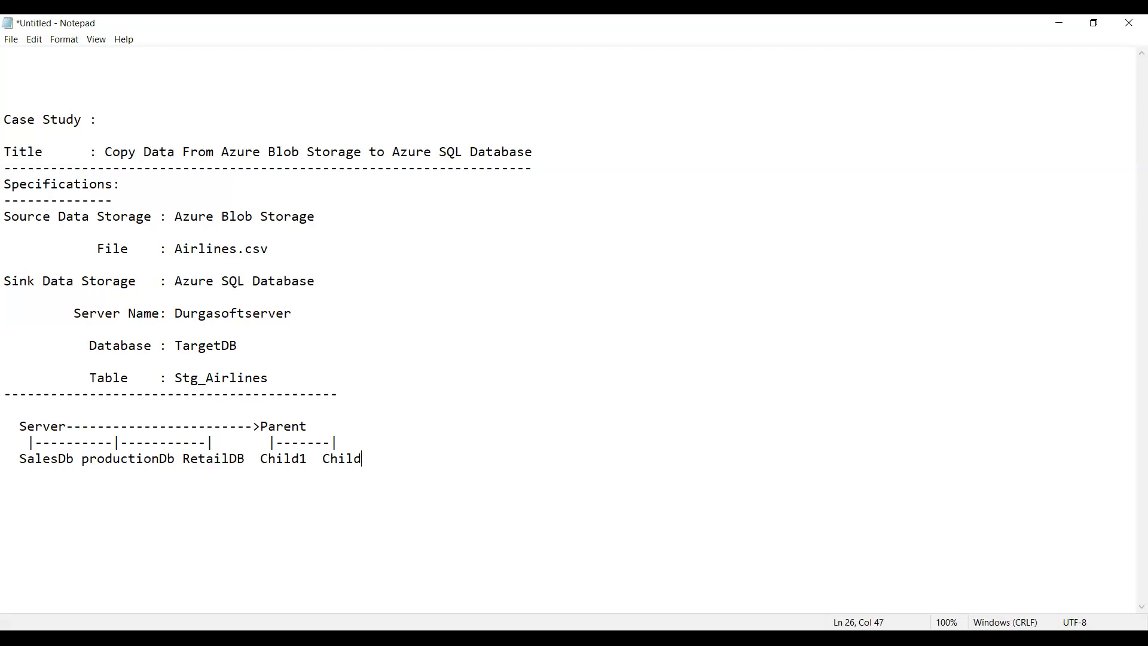
type("2 Child3")
Step: Add Child3 after Child2 and extend the Parent connector line to reach it
key("Up")
type("-------|")
left_click_drag(20, 460, 144, 469)
left_click(198, 458, "shift")
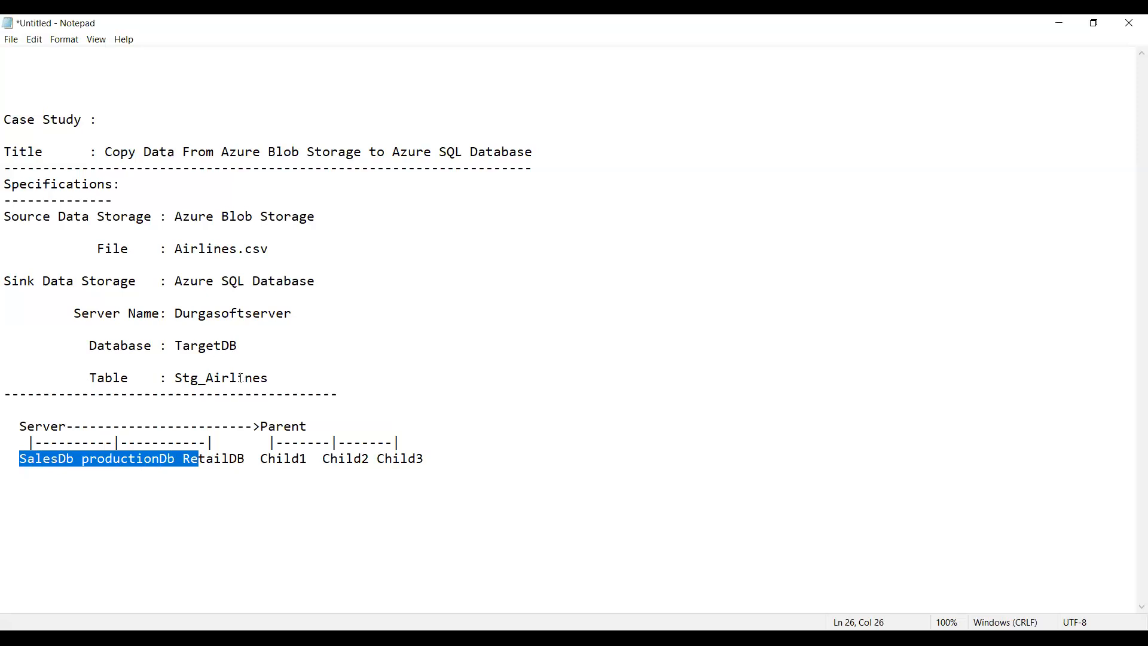
left_click(301, 426)
left_click(201, 465)
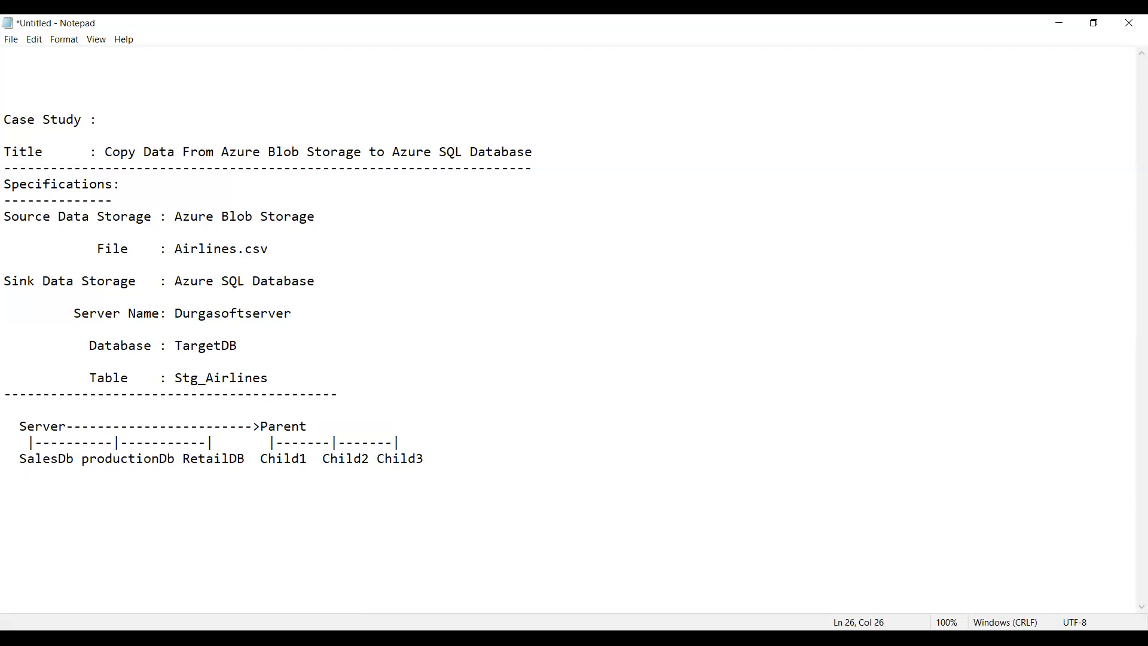
left_click(288, 326)
Step: Switch to Chrome and open the Azure portal home page in each of the four blank tabs
key("alt+Tab")
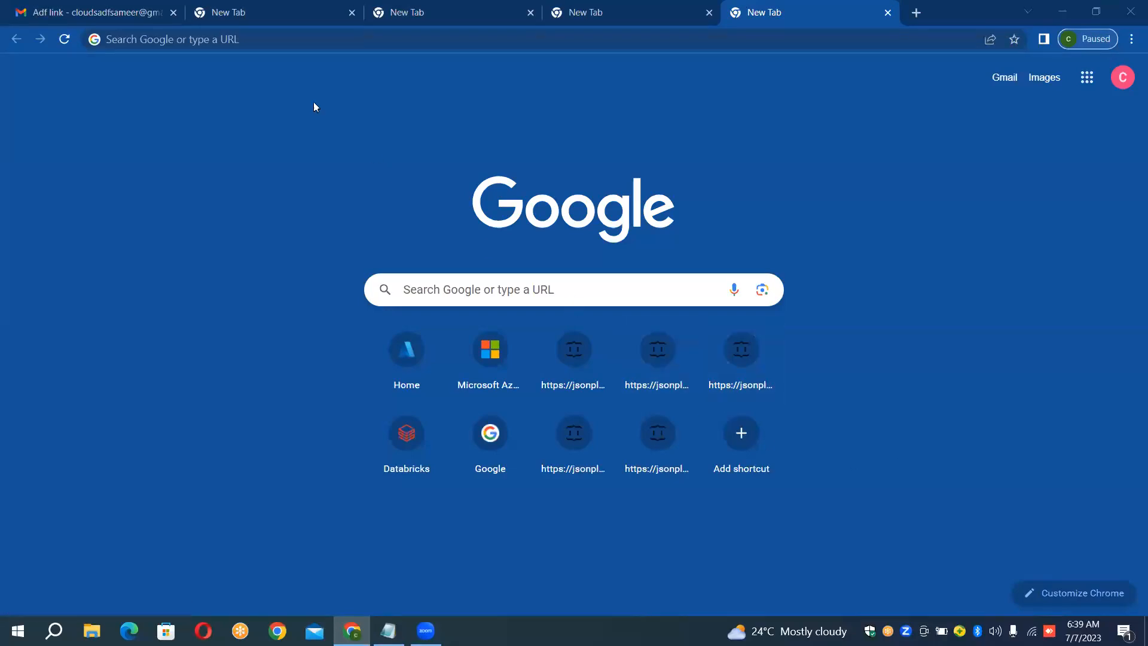
left_click(291, 12)
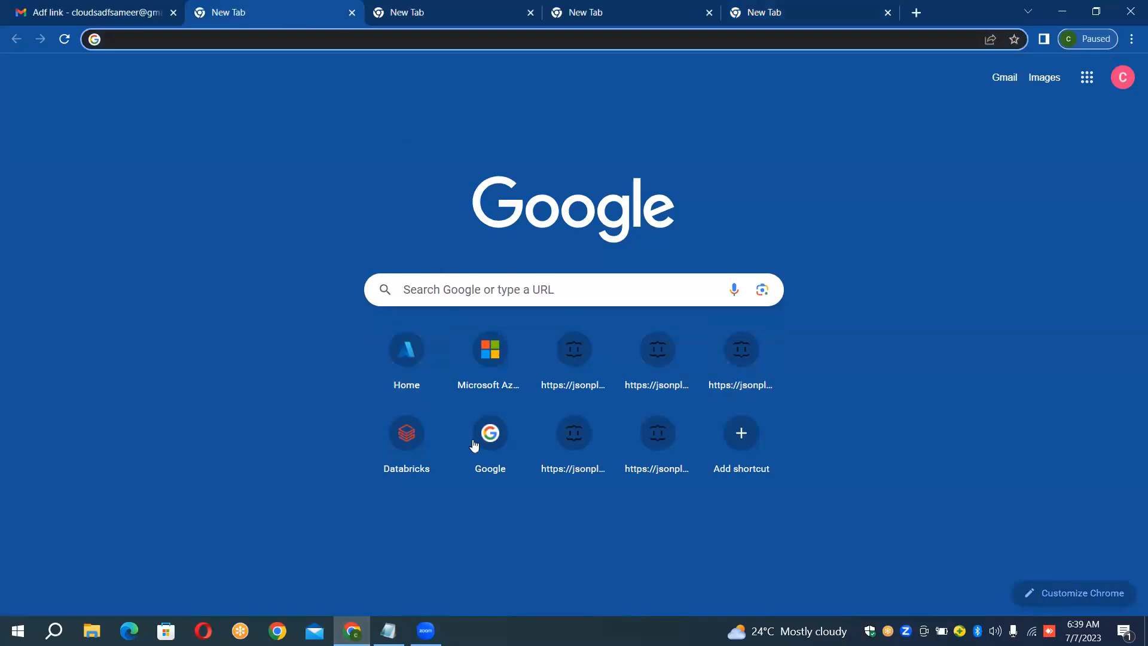
left_click(418, 373)
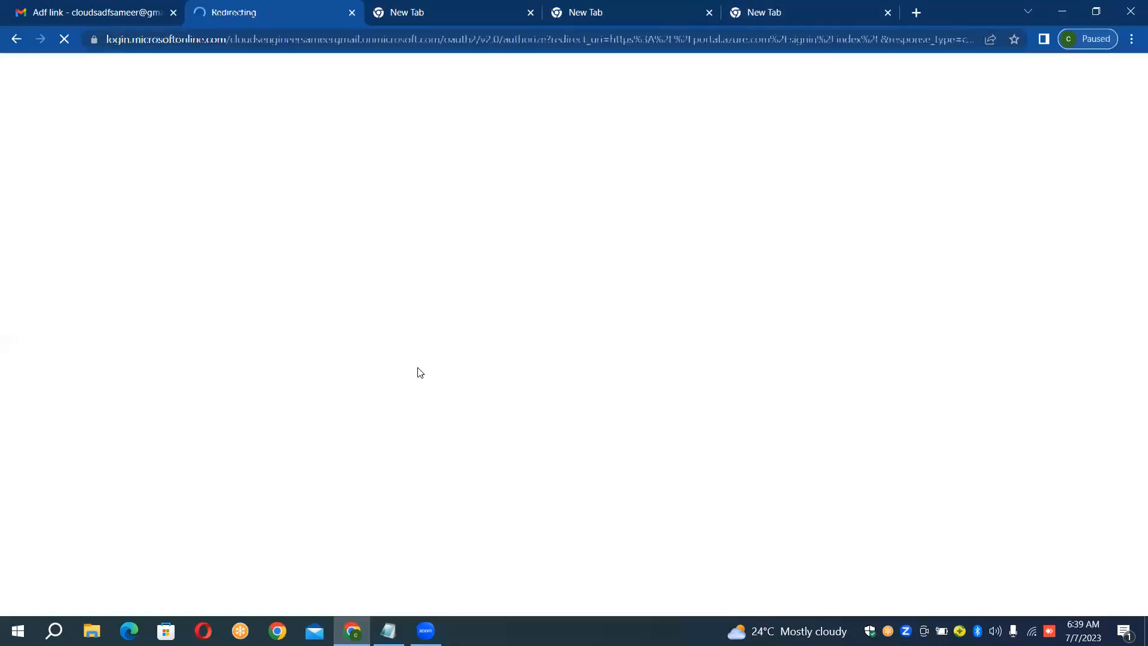
left_click(483, 11)
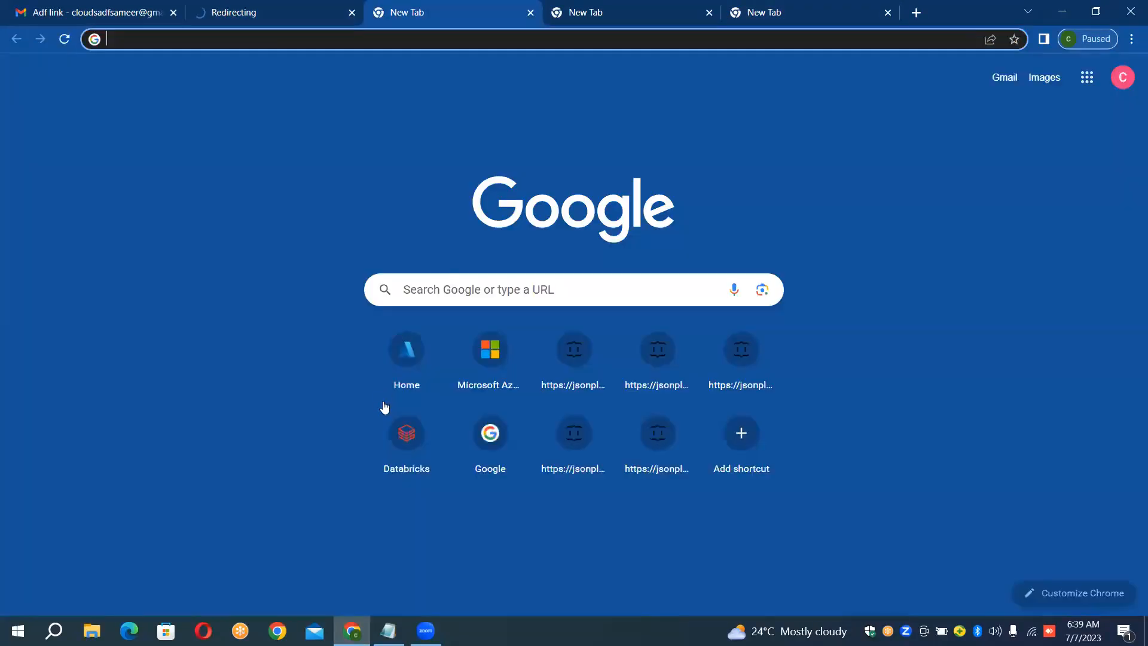
left_click(421, 354)
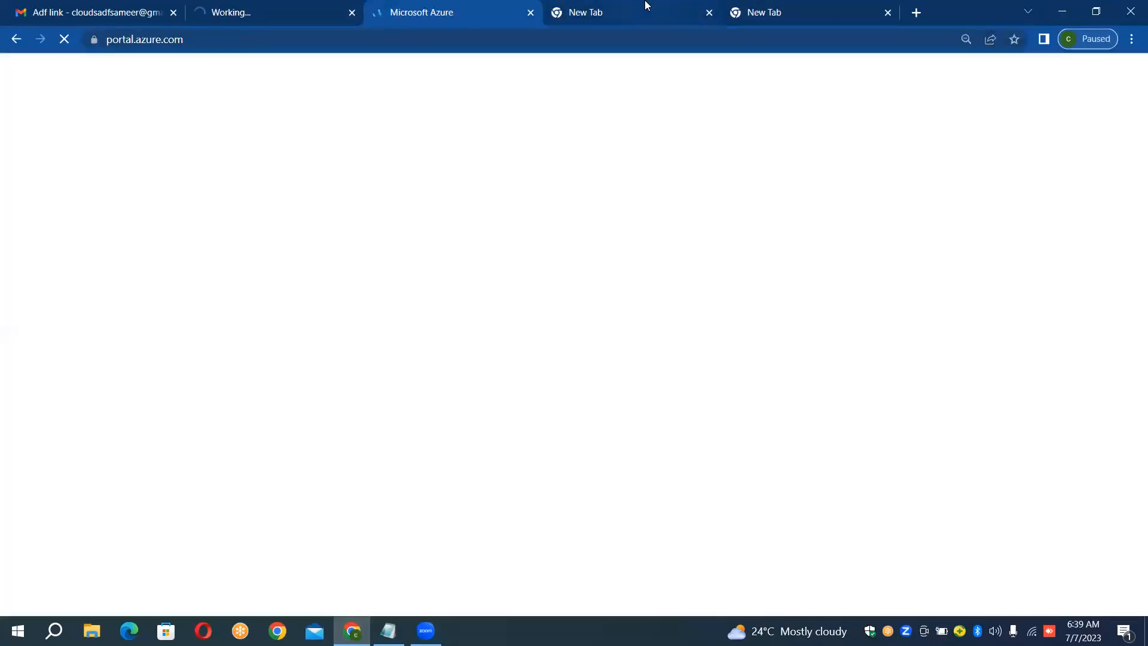
left_click(646, 15)
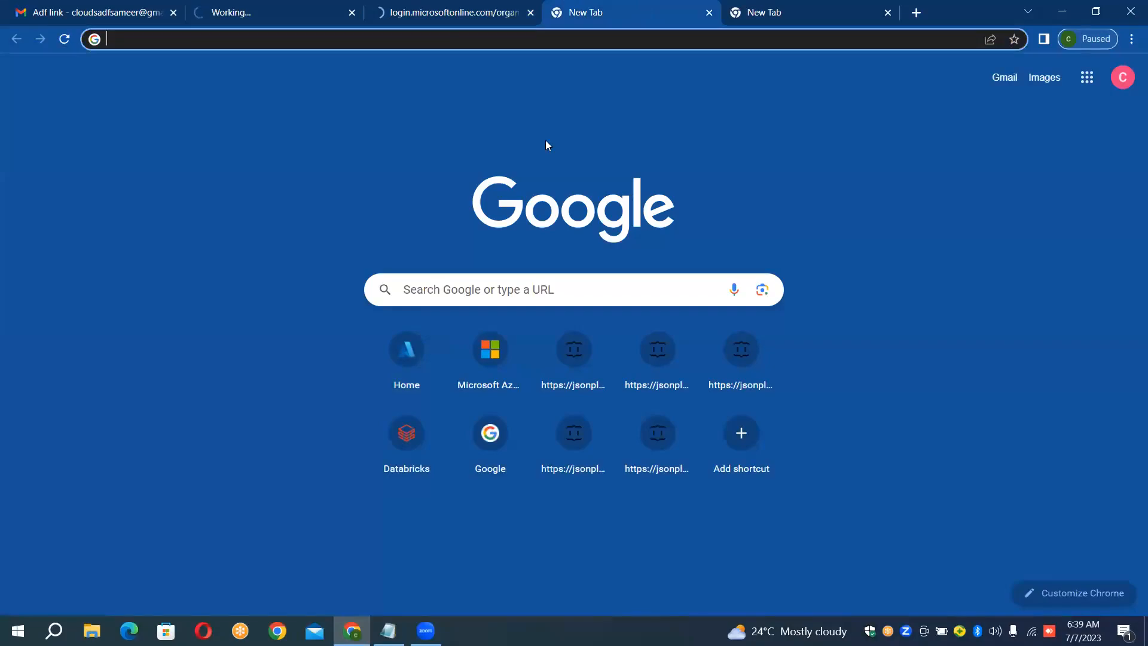
left_click(412, 376)
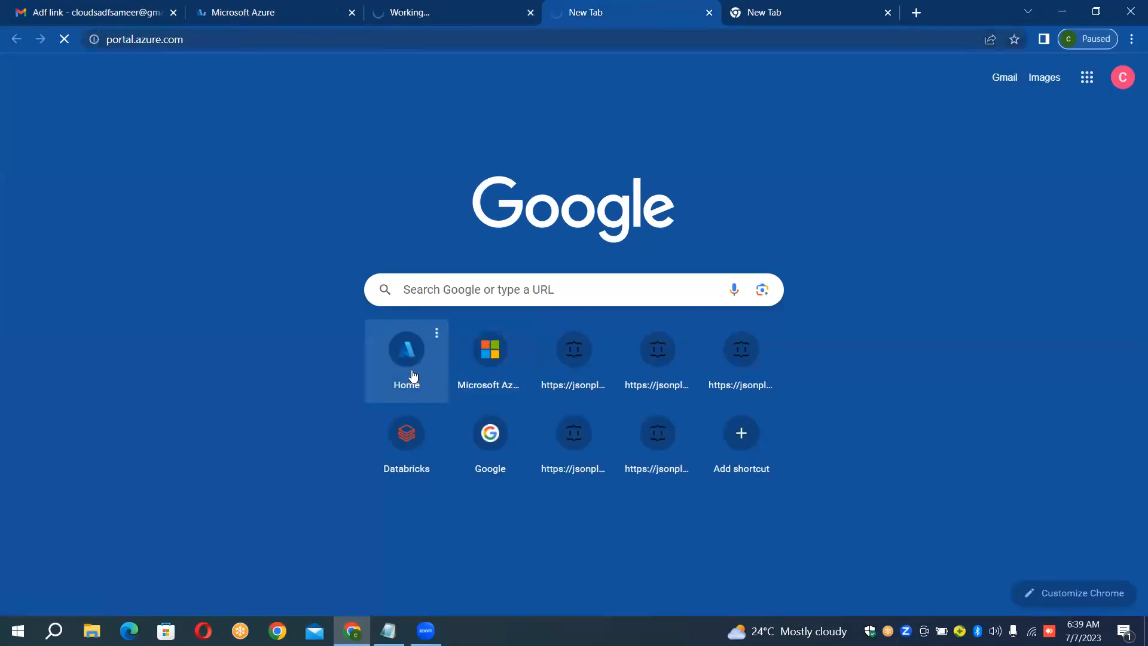
left_click(812, 13)
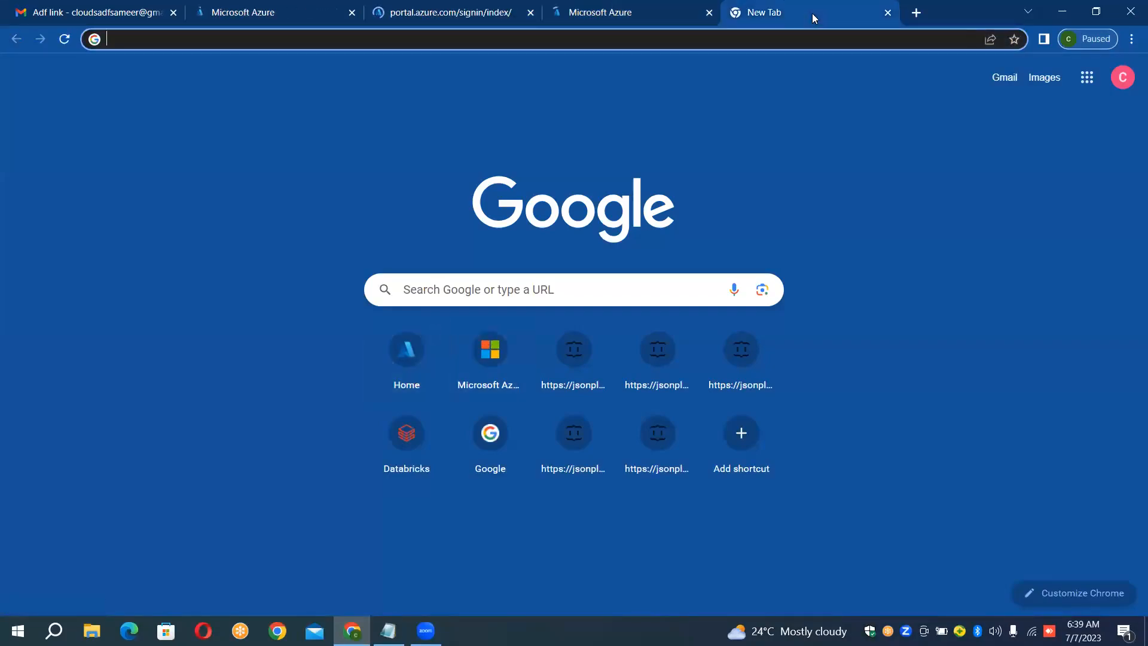
left_click(412, 344)
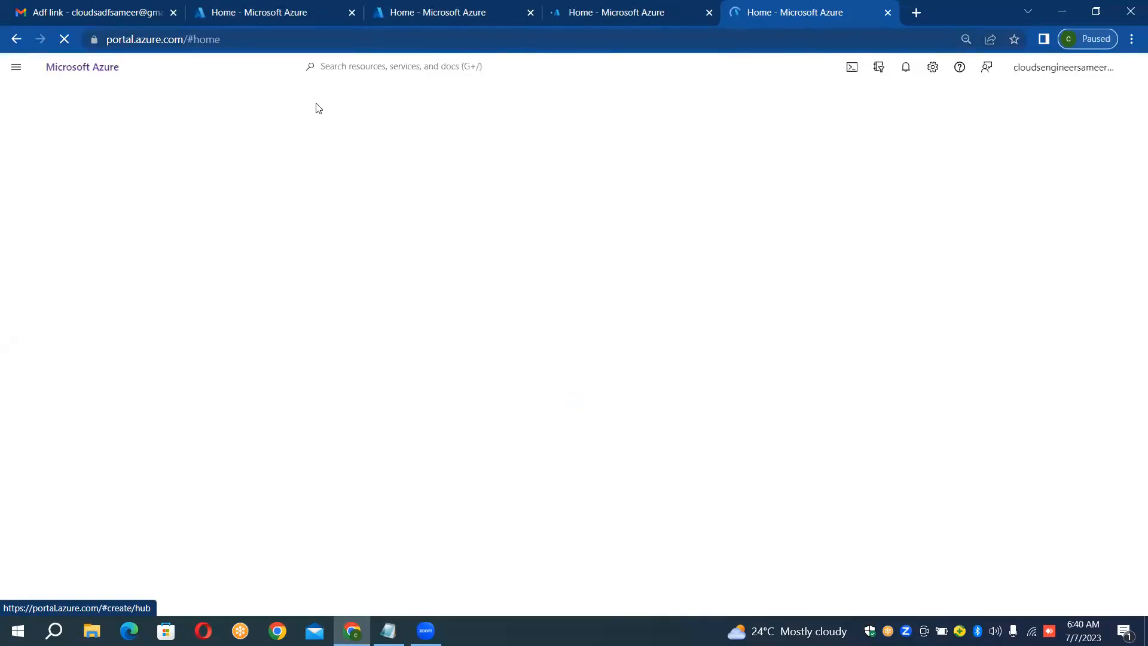
Step: Open the Resource groups page in the first Azure portal tab
left_click(300, 15)
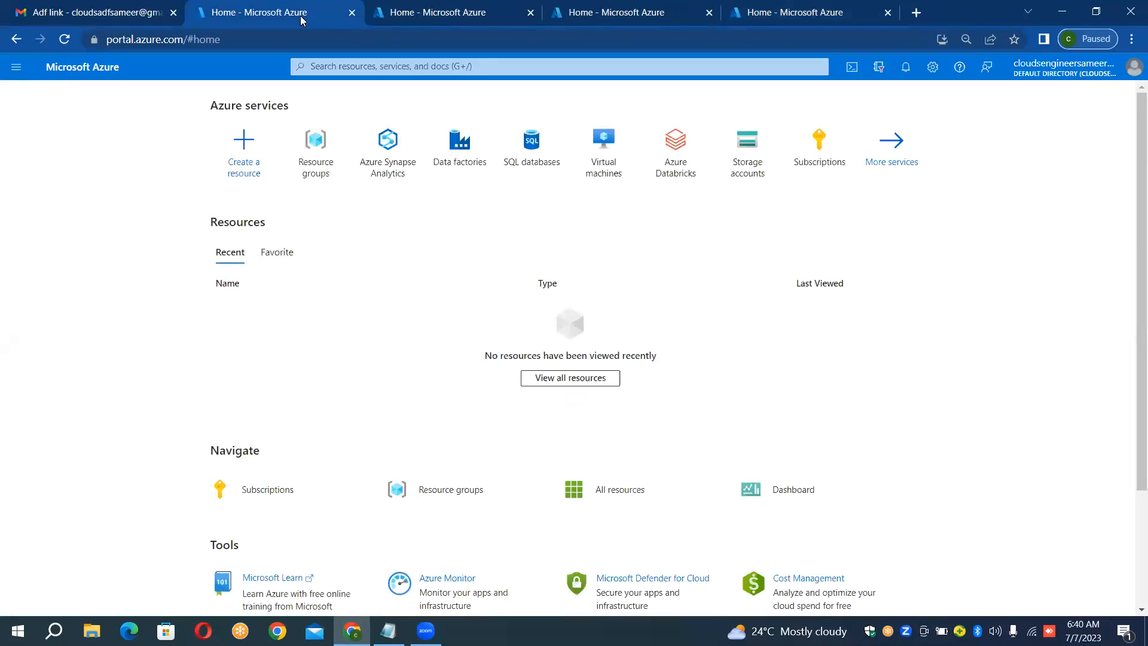
double_click(314, 142)
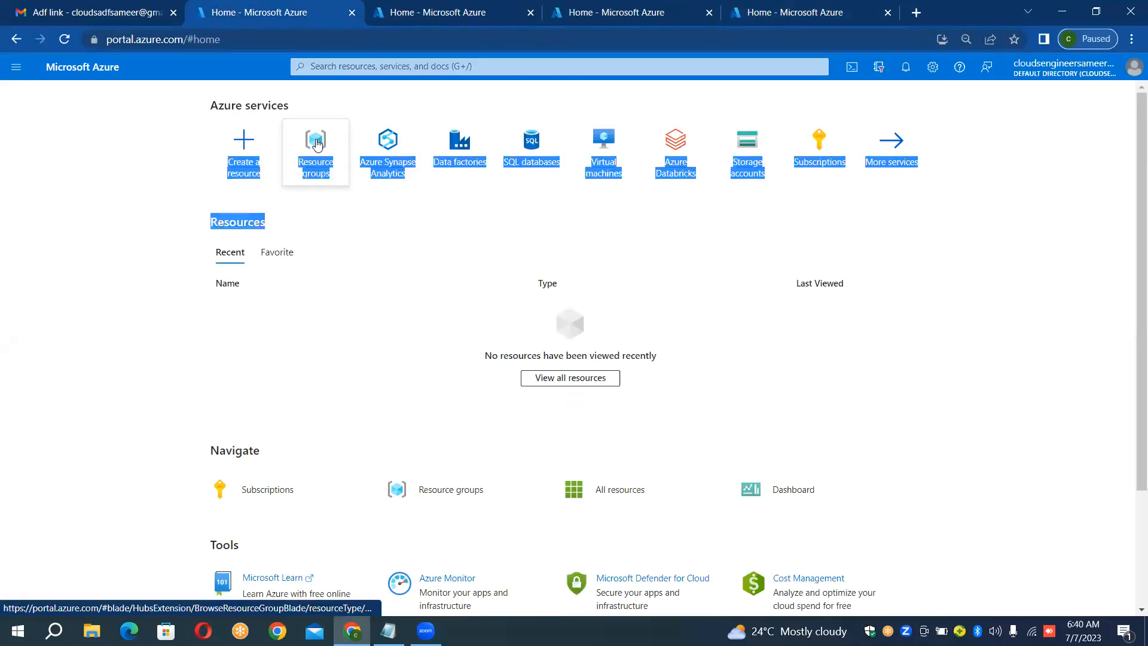
left_click(328, 238)
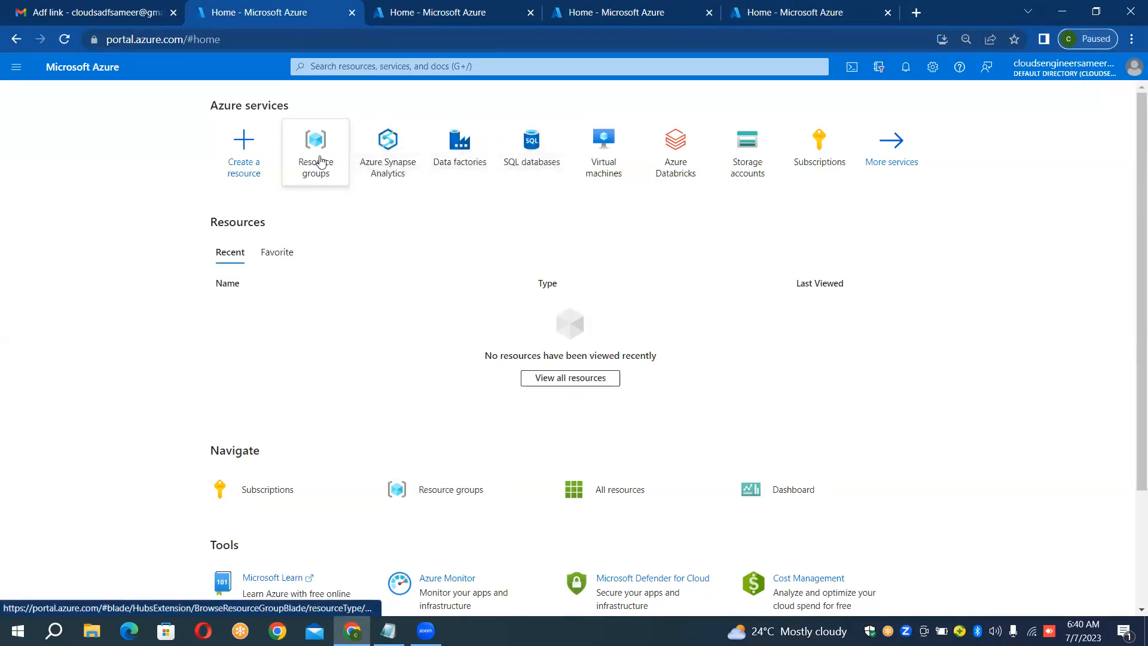
left_click(320, 162)
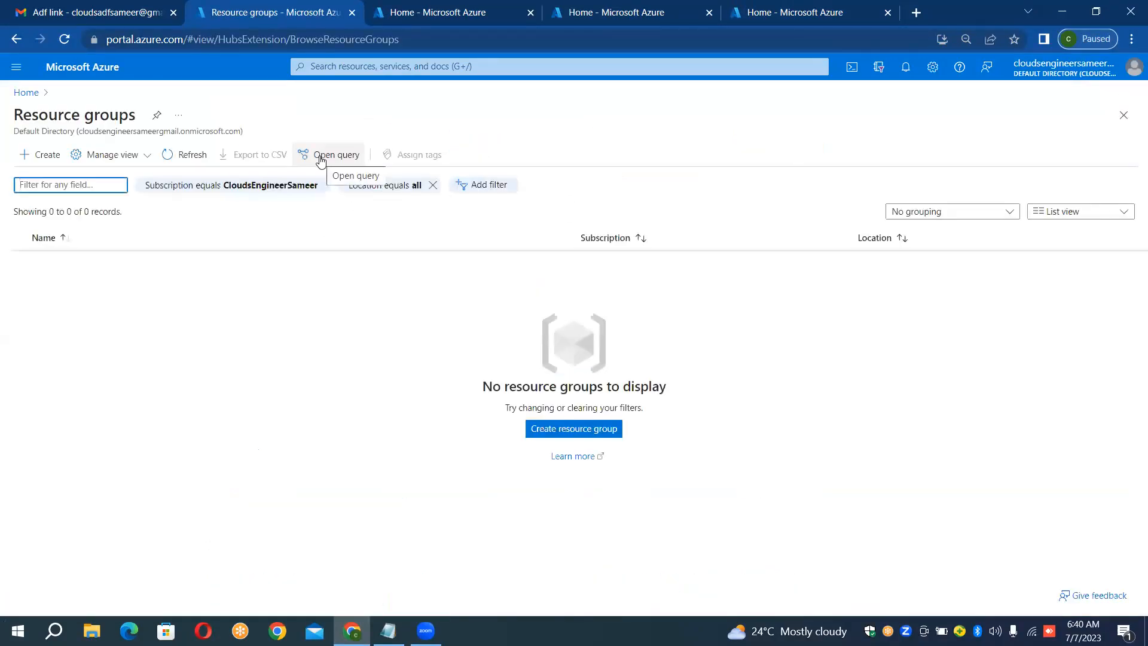
Step: Create a resource group named BlobToSQLDBRG in the default East US region and open it
left_click(58, 162)
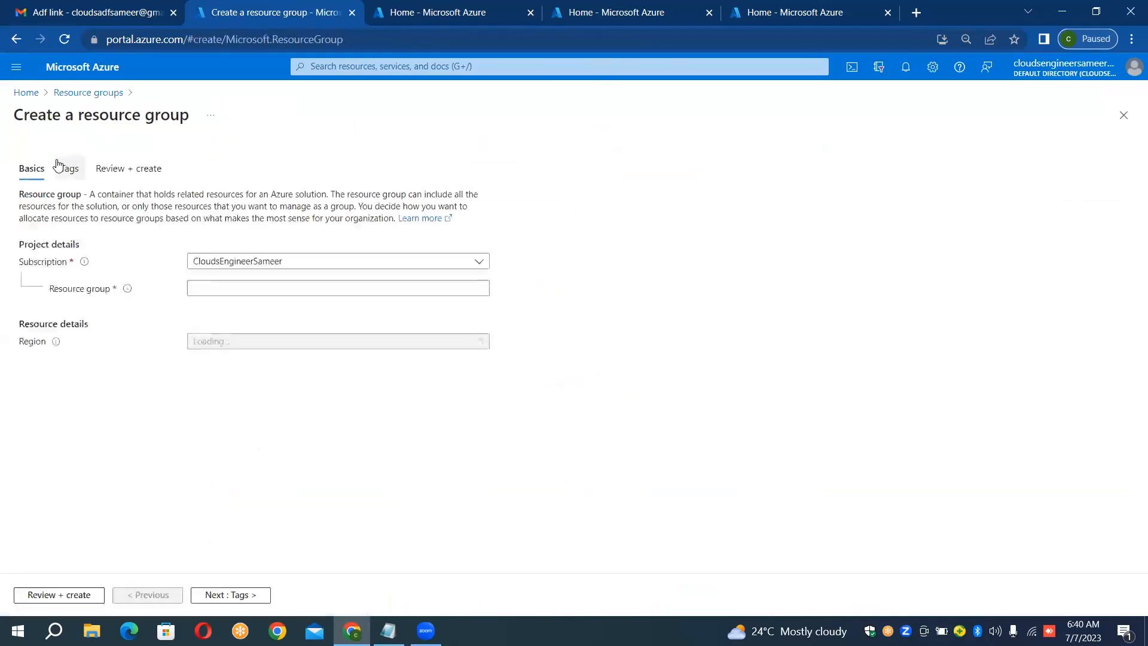
left_click(213, 288)
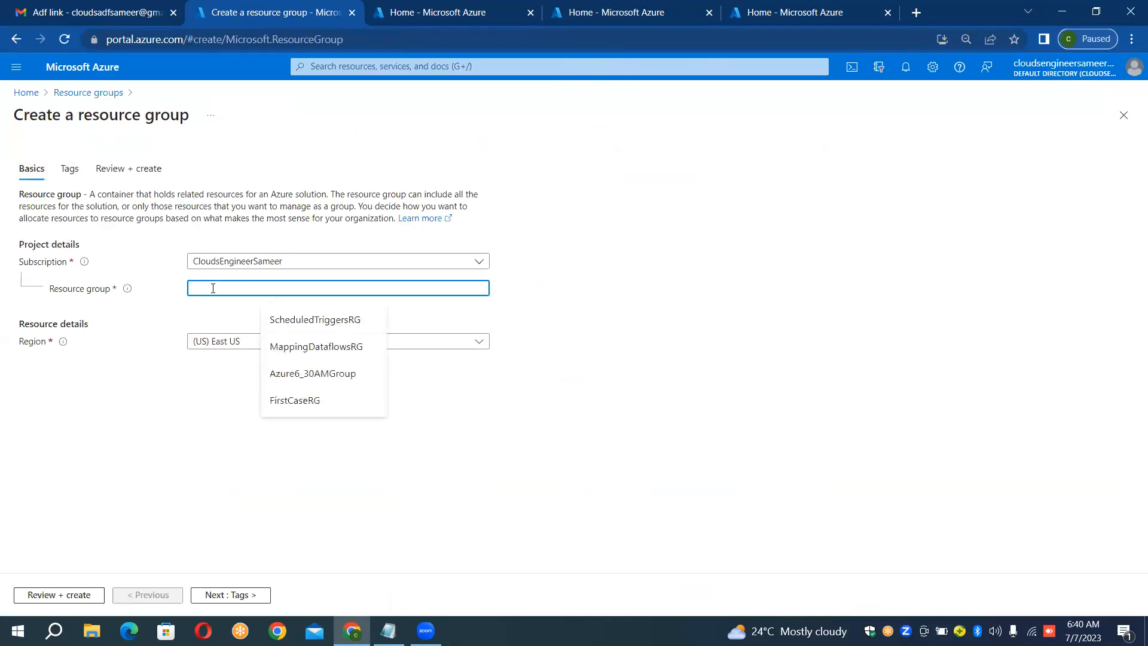
type("BlobToSQLD")
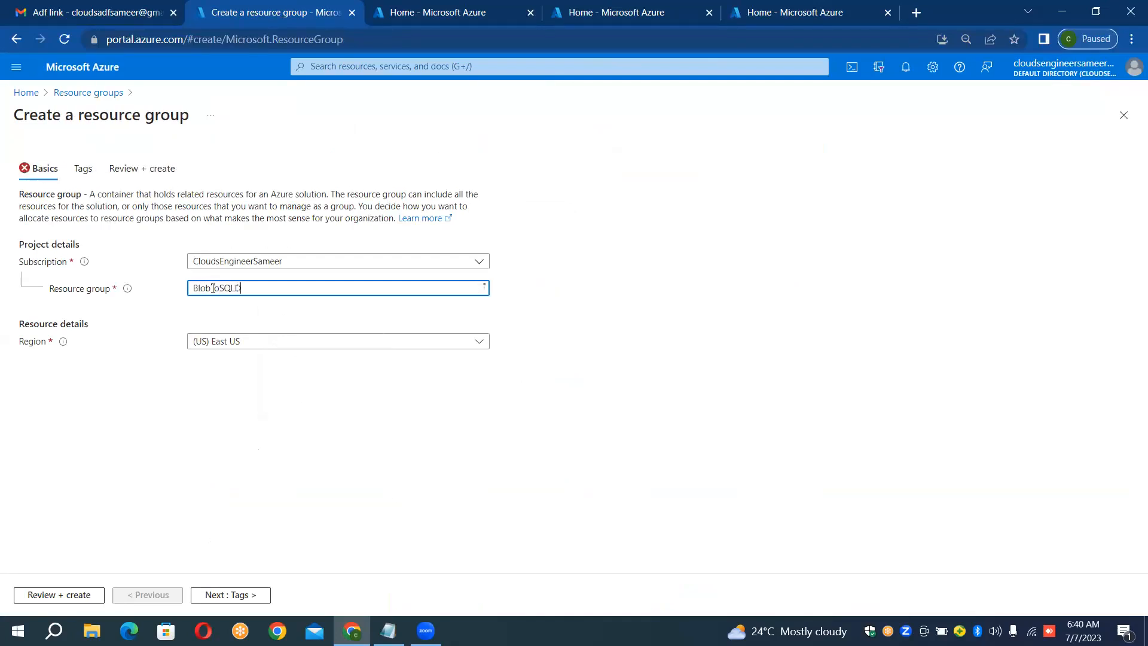
type("BRG")
left_click(59, 595)
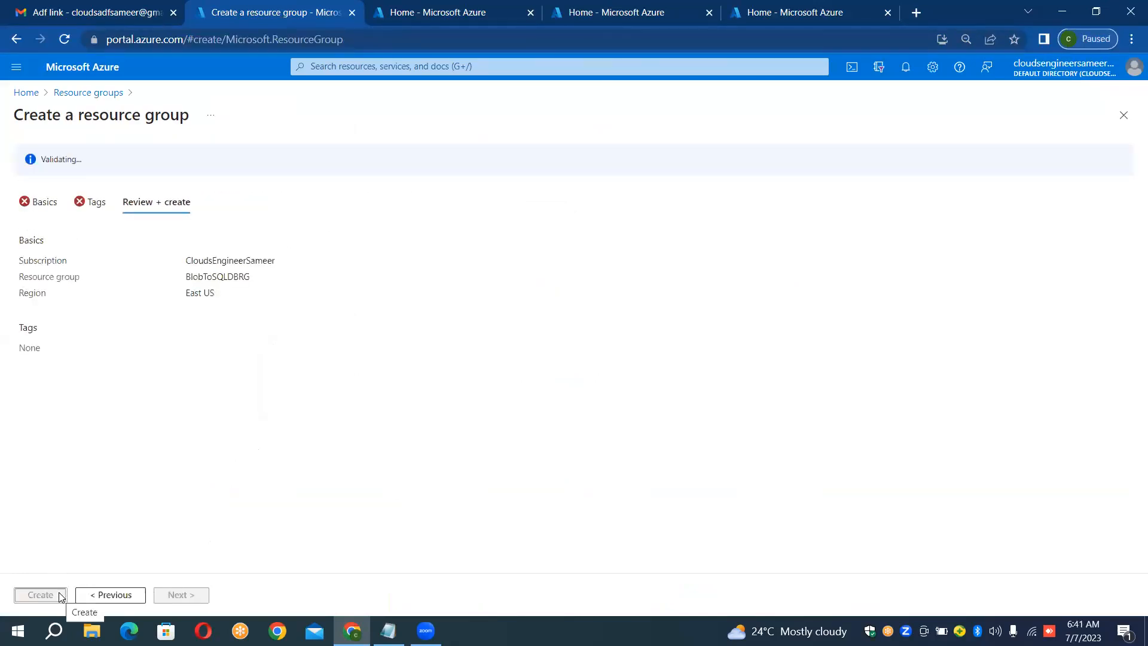
left_click(40, 594)
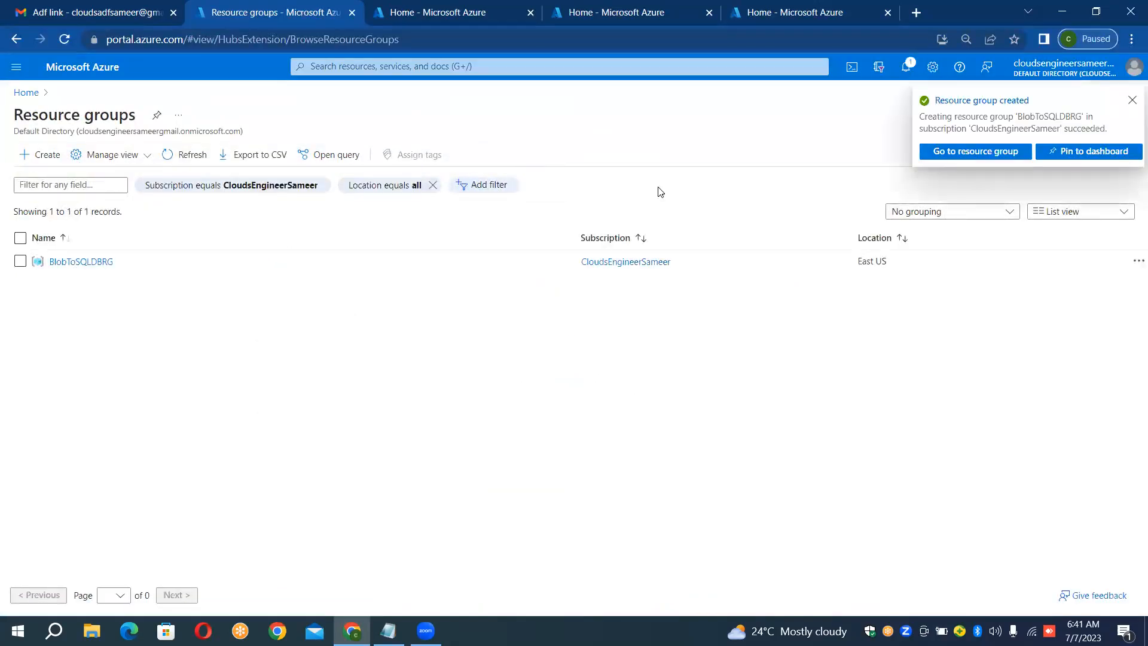
left_click(944, 152)
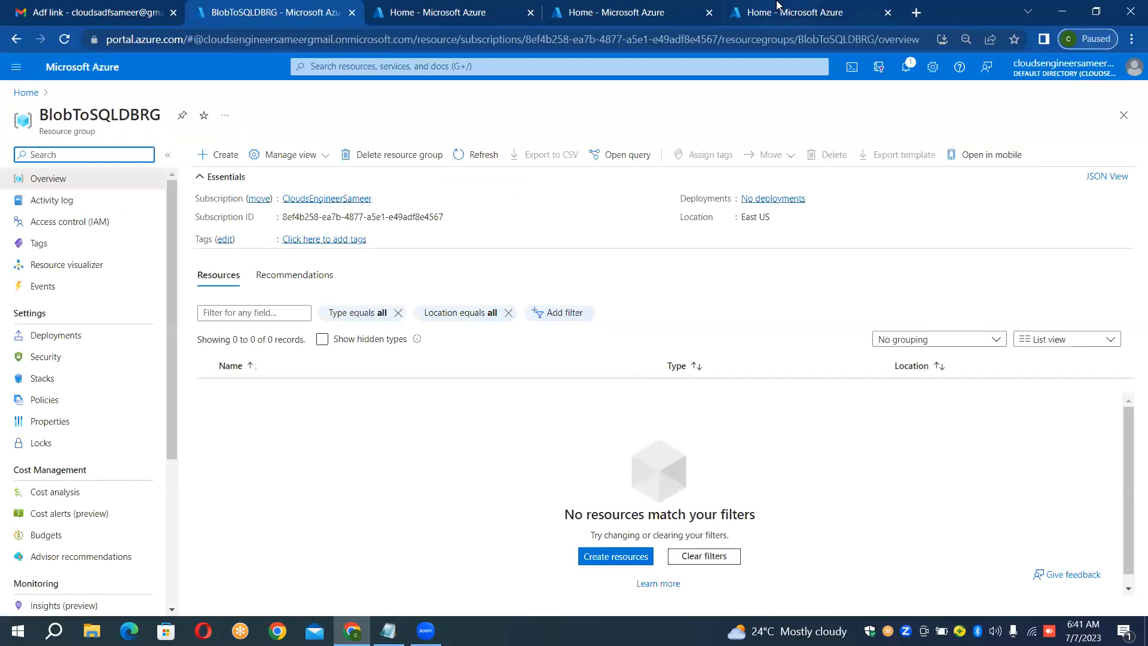
Step: In the second portal tab, create a storage account named sourceblobforsql in resource group BlobToSQLDBRG, keeping the default West US region
left_click(435, 14)
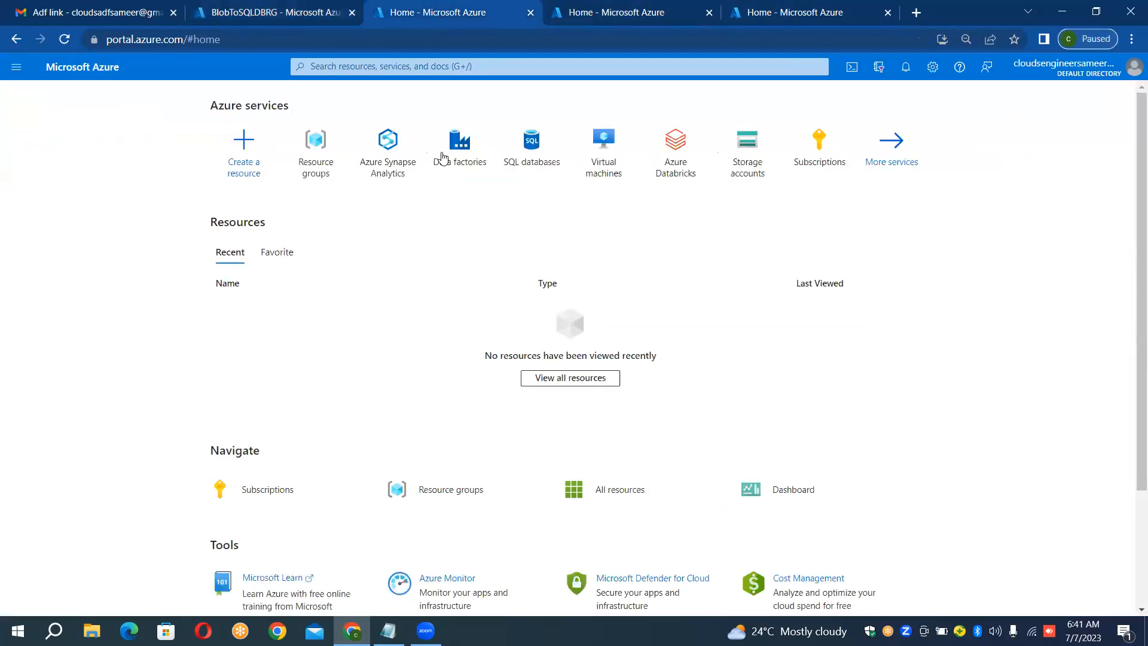
left_click(735, 169)
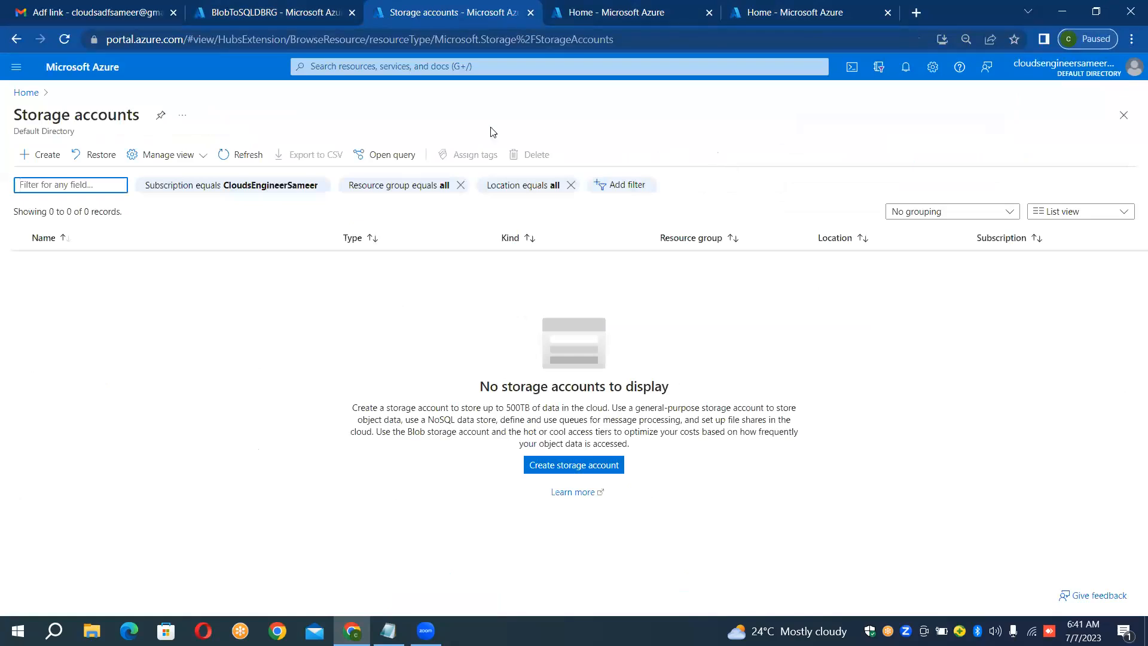
left_click(30, 161)
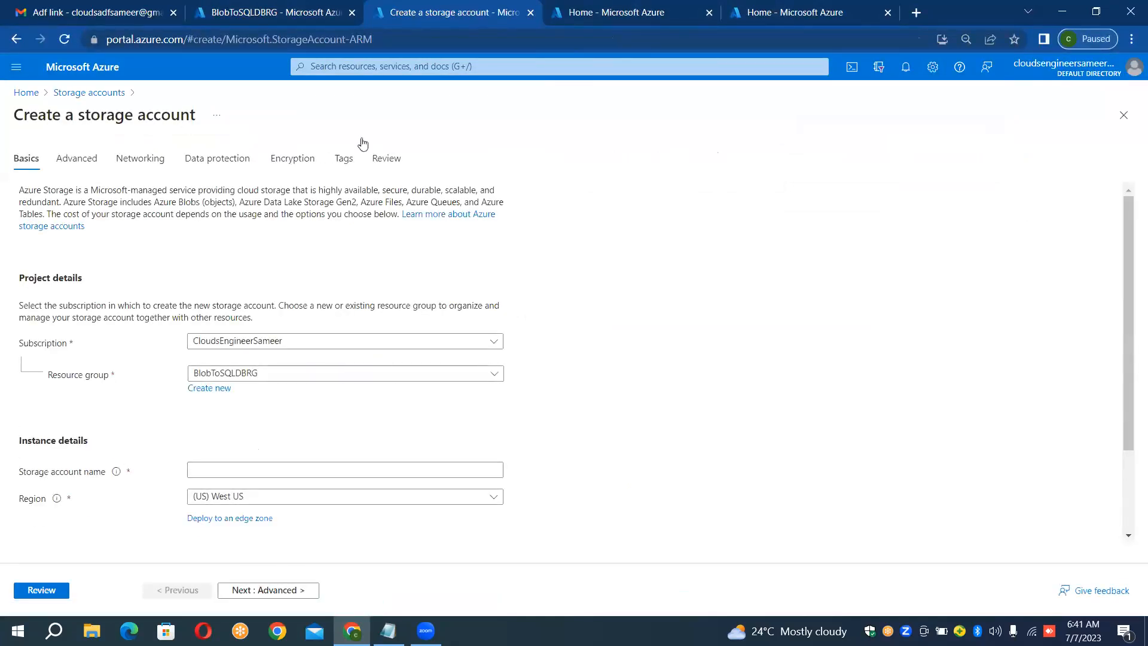
left_click(316, 469)
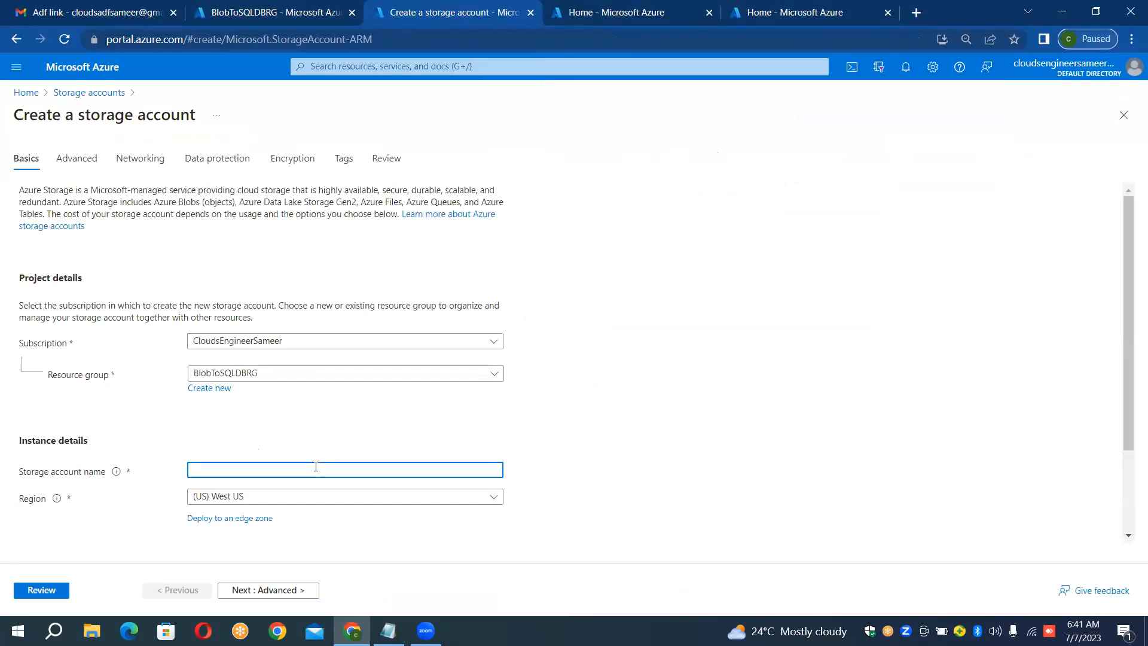
type("sourceblobforsql")
left_click(616, 392)
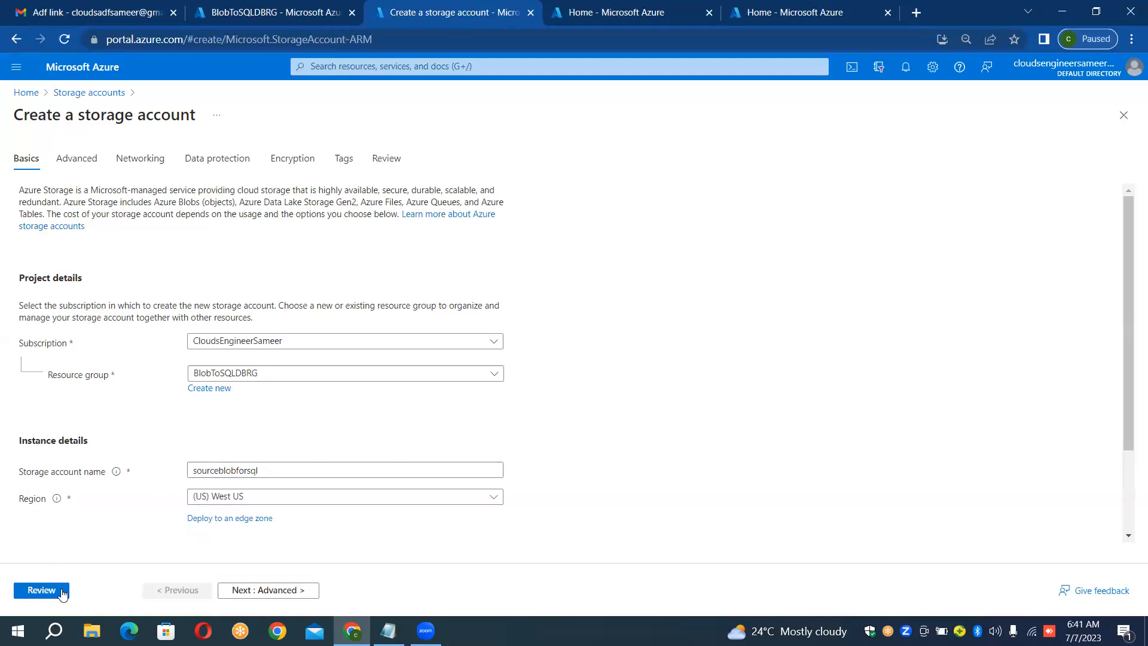
left_click(42, 590)
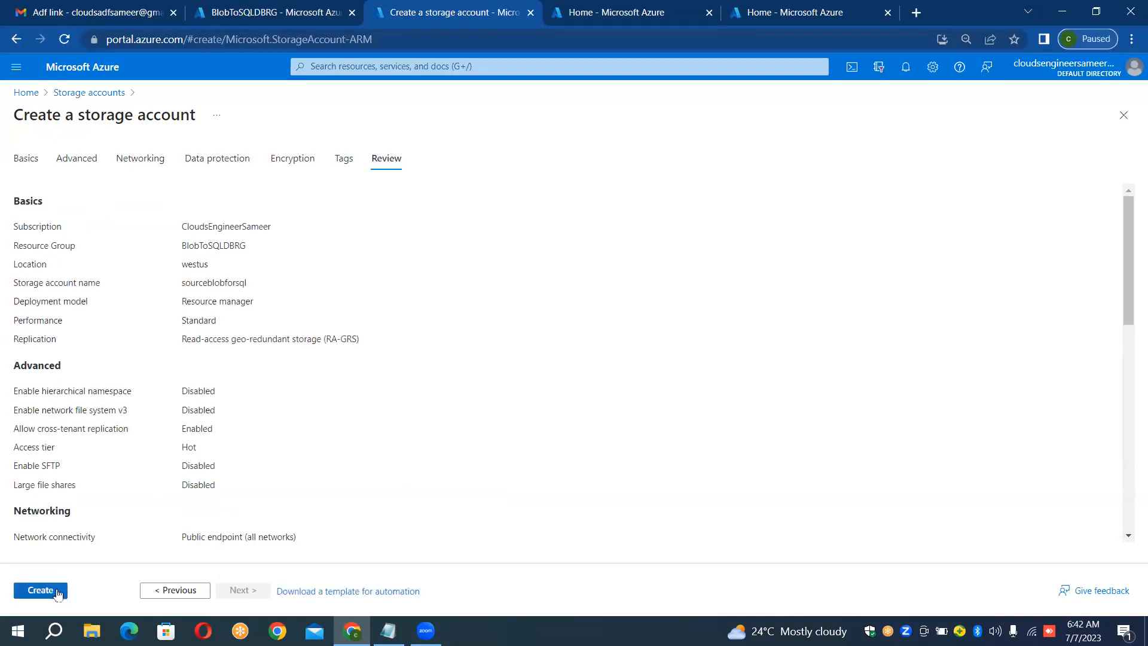
left_click(51, 591)
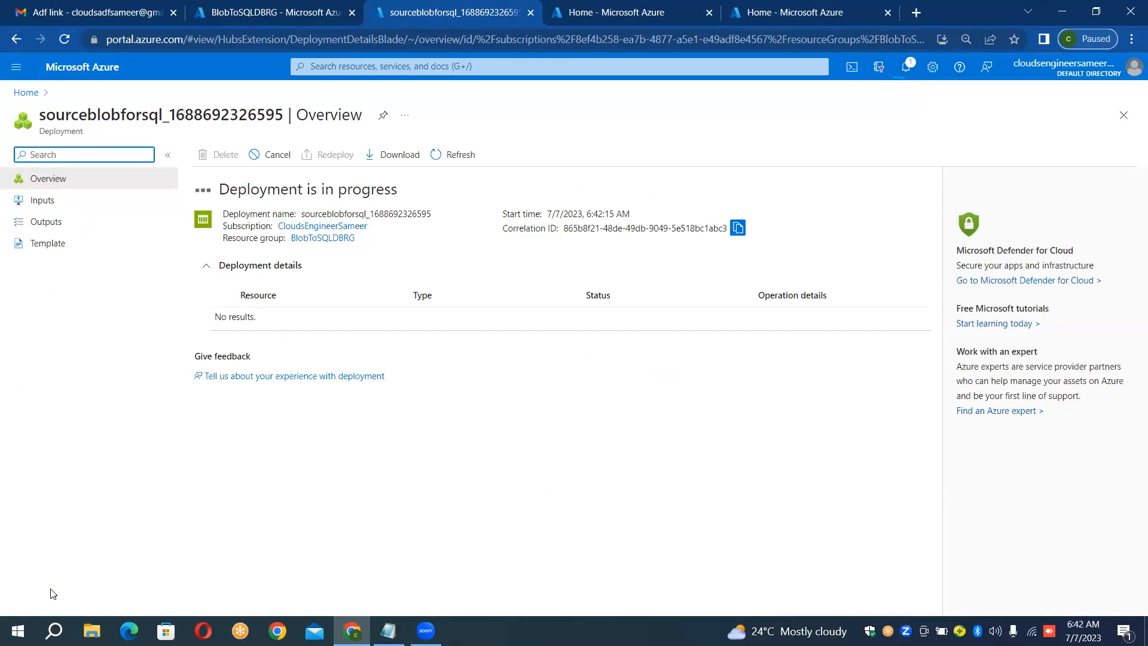
Step: Refresh the deployment status and open the deployed sourceblobforsql storage account
left_click(137, 137)
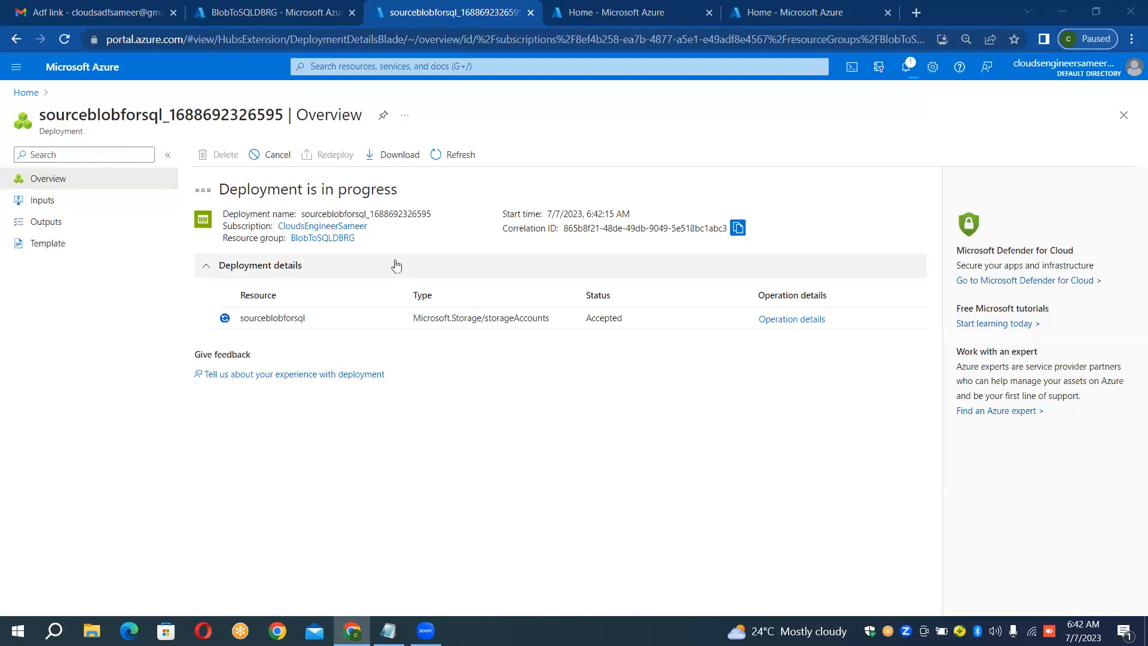
left_click(449, 154)
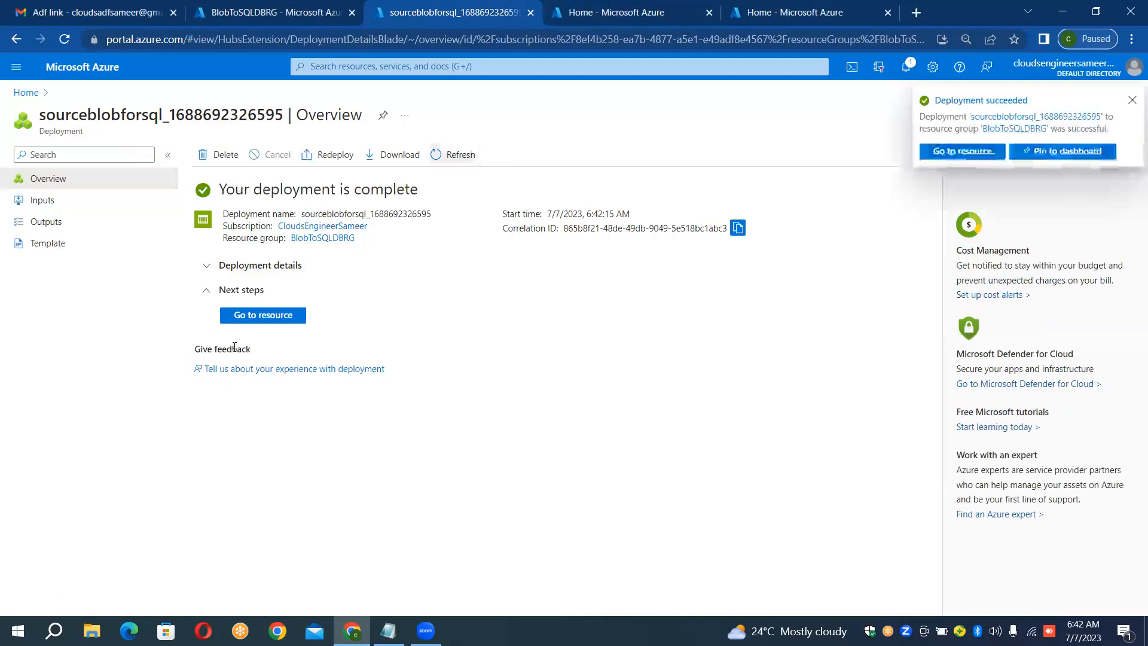
left_click(291, 319)
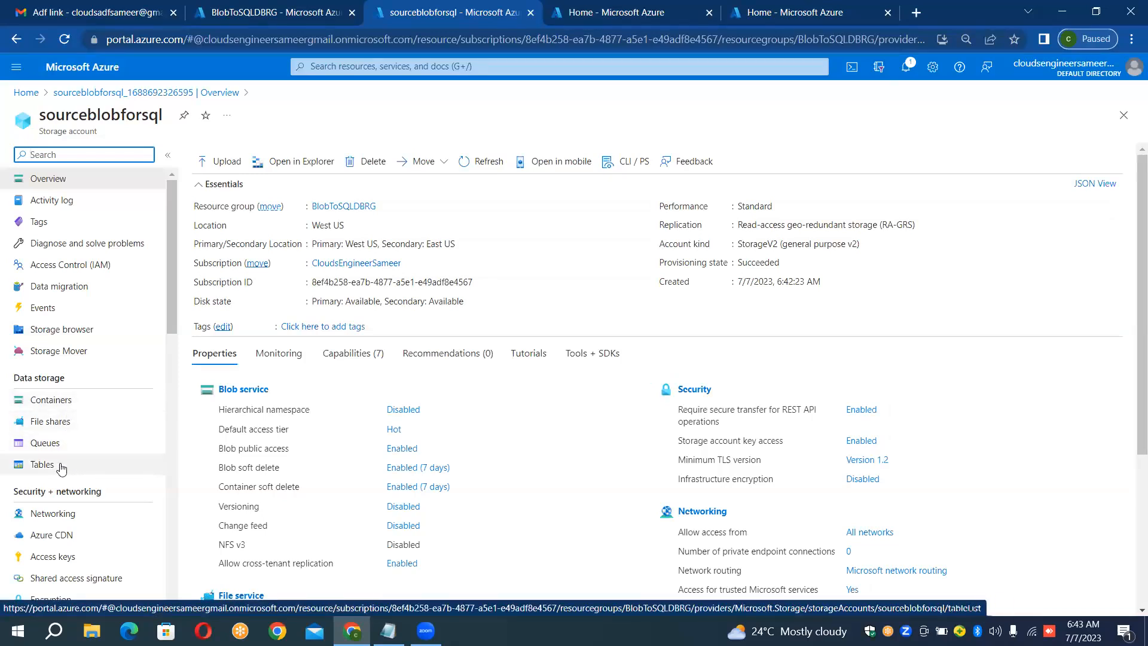
Step: Create a private container named input in the sourceblobforsql storage account and open it
left_click(80, 403)
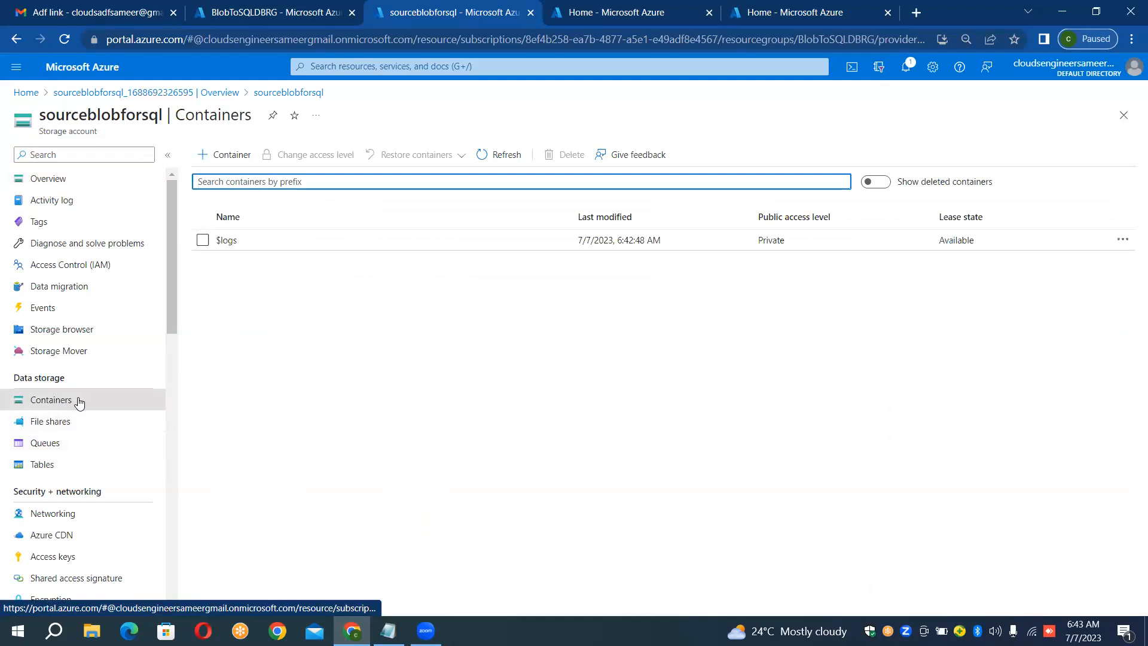
left_click(238, 153)
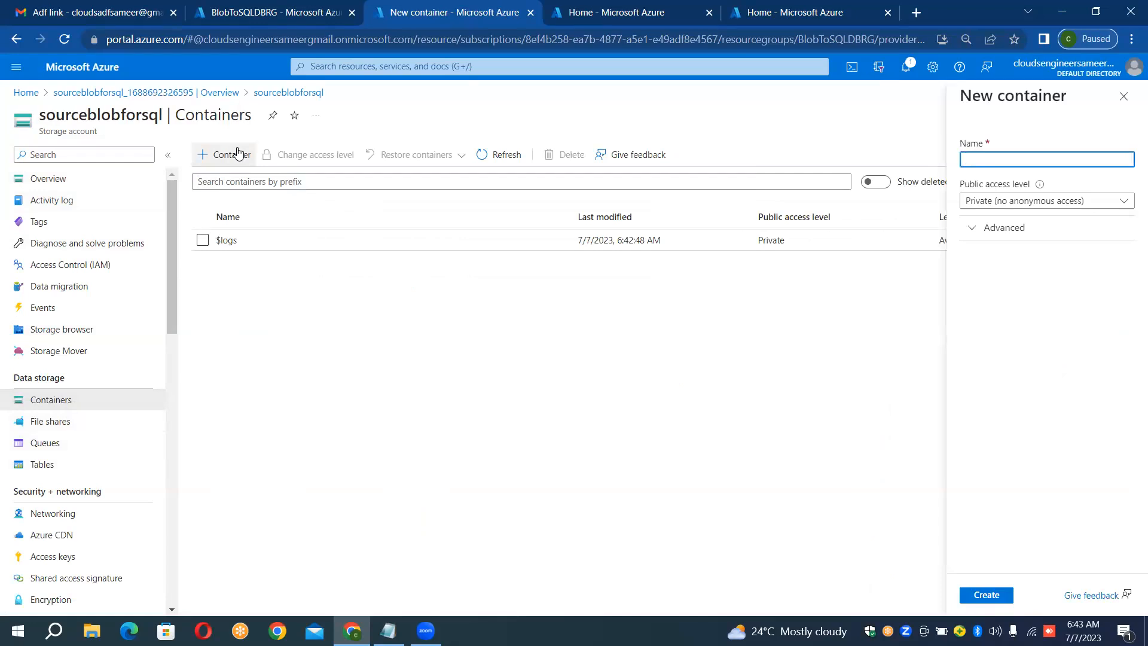
type("input")
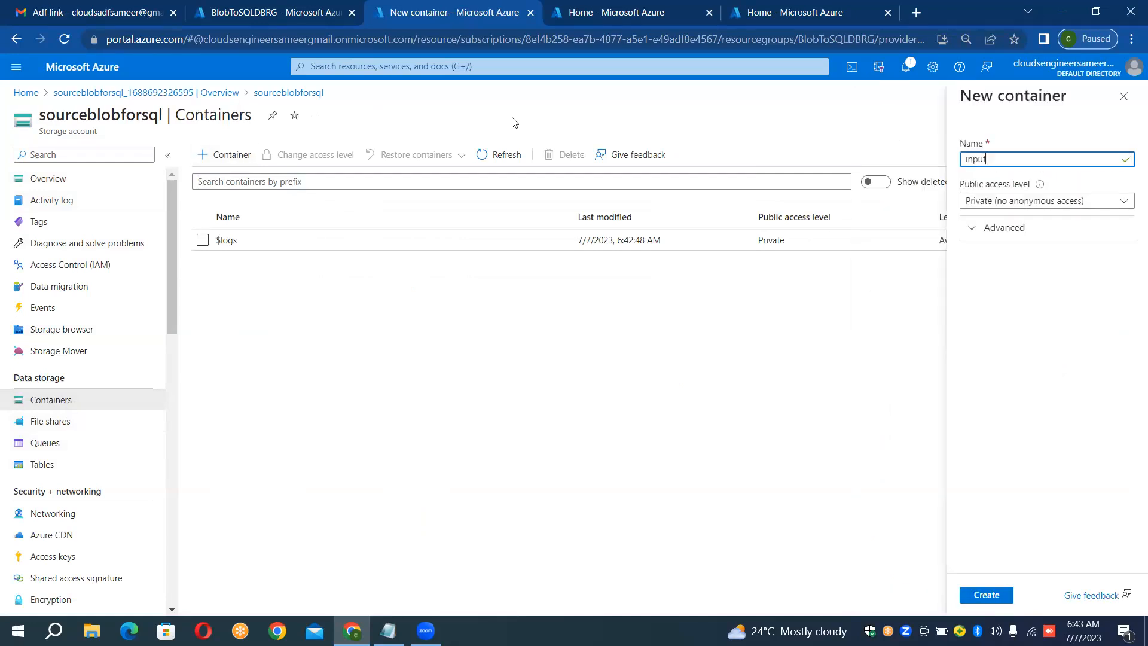
left_click(1008, 601)
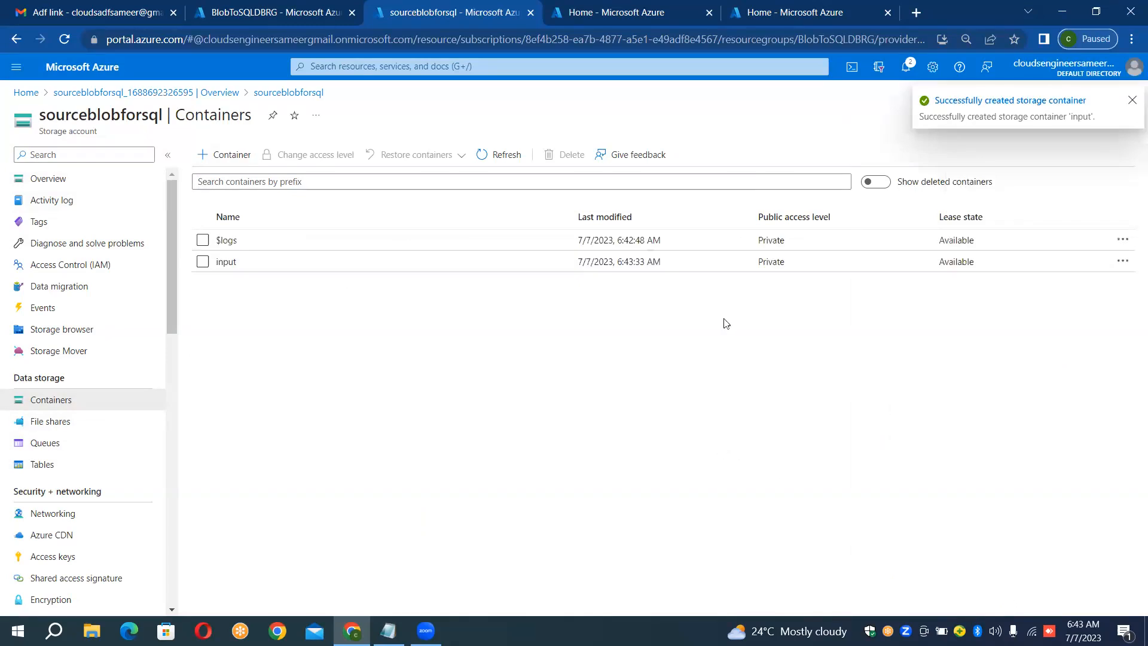
left_click(568, 270)
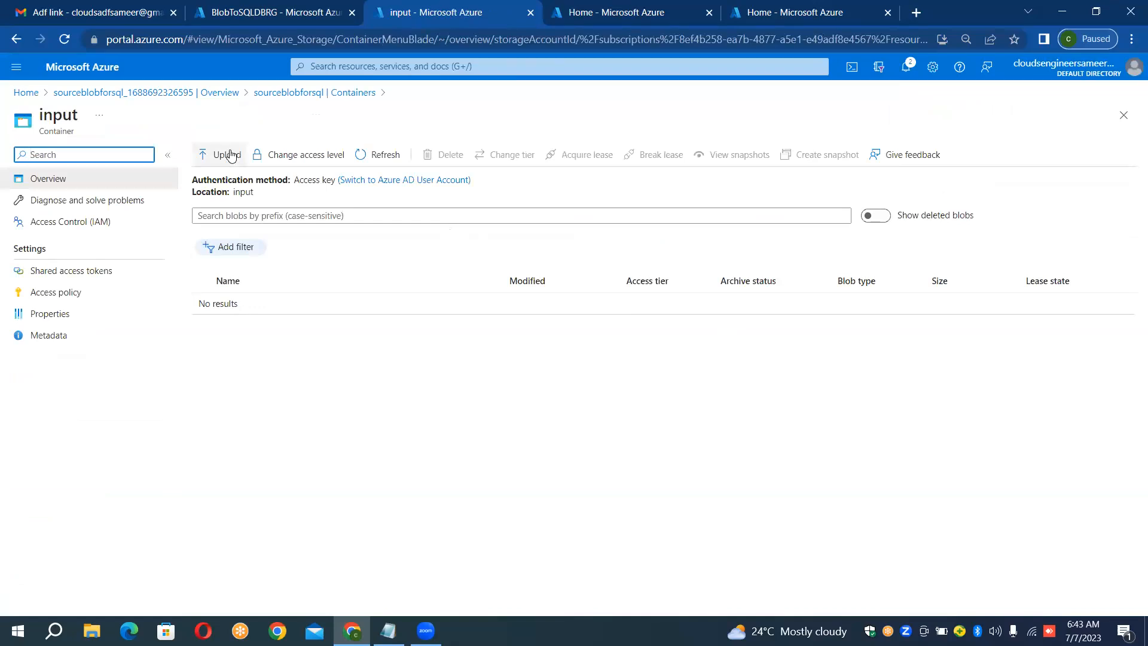
Step: Upload airlines.csv from the Data_Files folder to the input container and close the upload pane
left_click(229, 154)
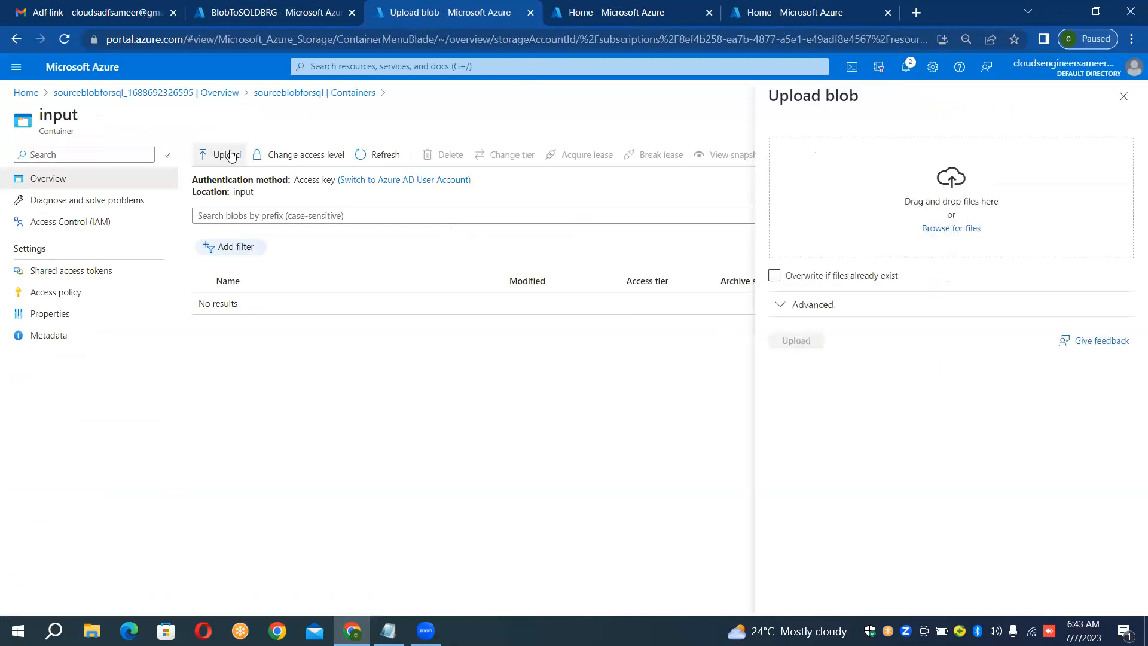
left_click(969, 232)
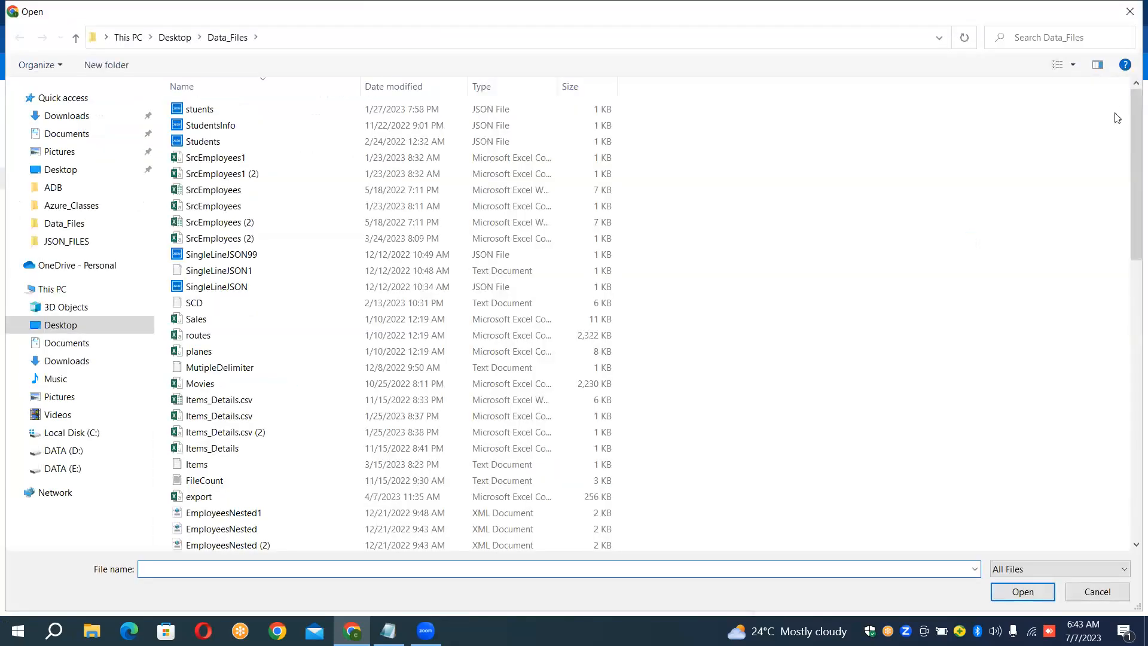
left_click_drag(1130, 142, 1130, 364)
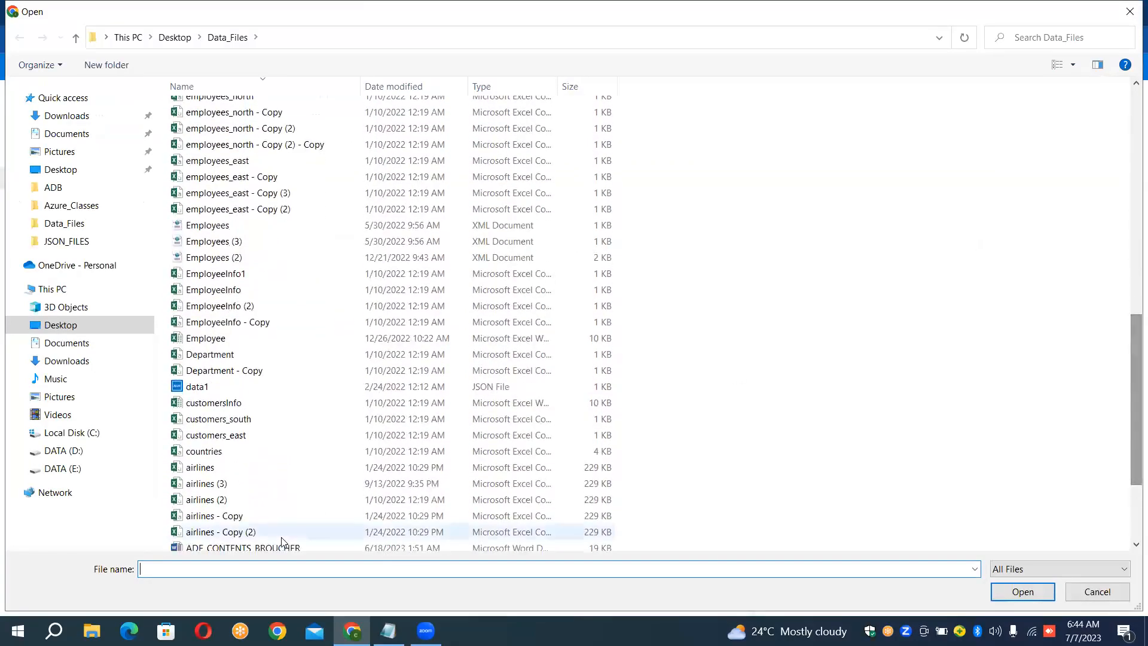
left_click(211, 472)
double_click(213, 474)
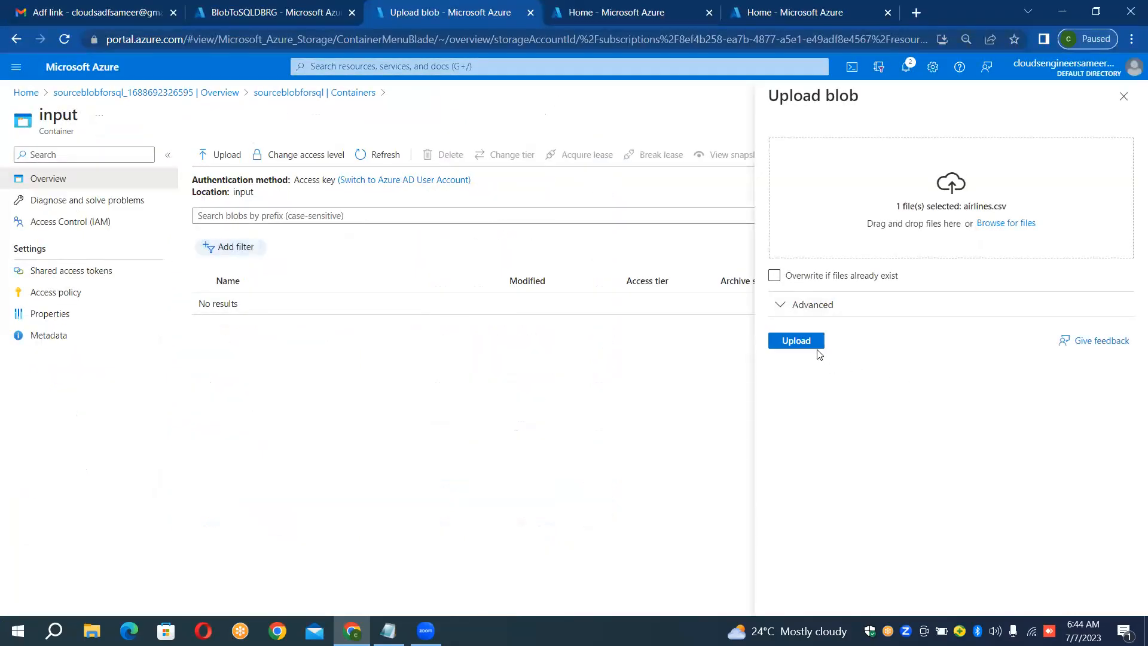
left_click(817, 349)
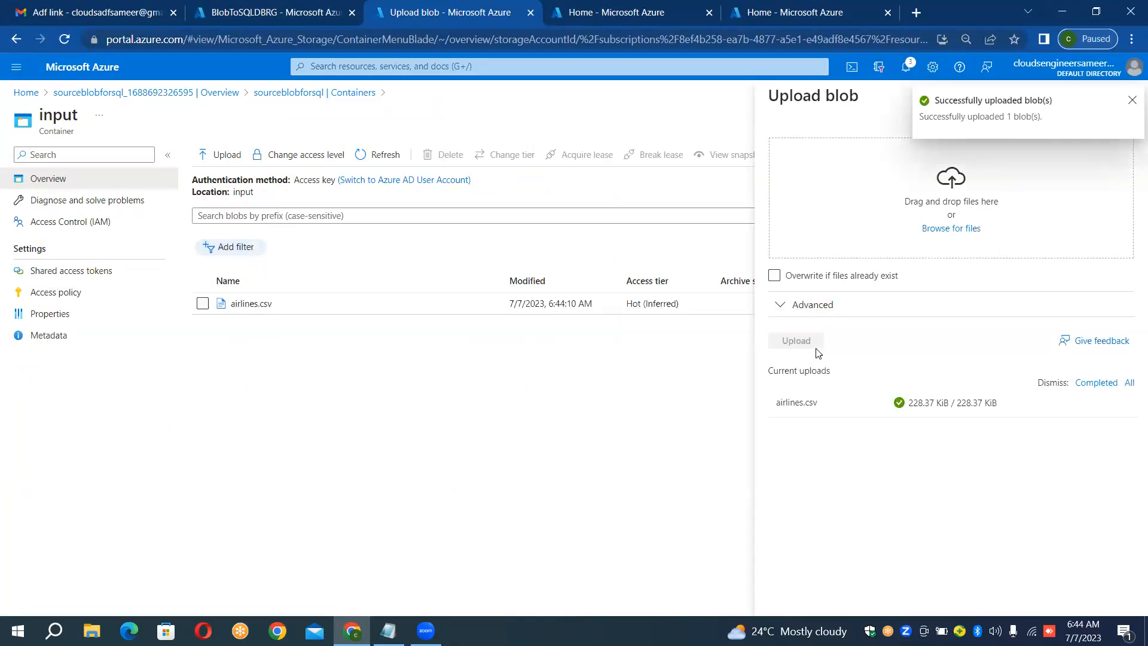
left_click(1132, 101)
left_click(1133, 103)
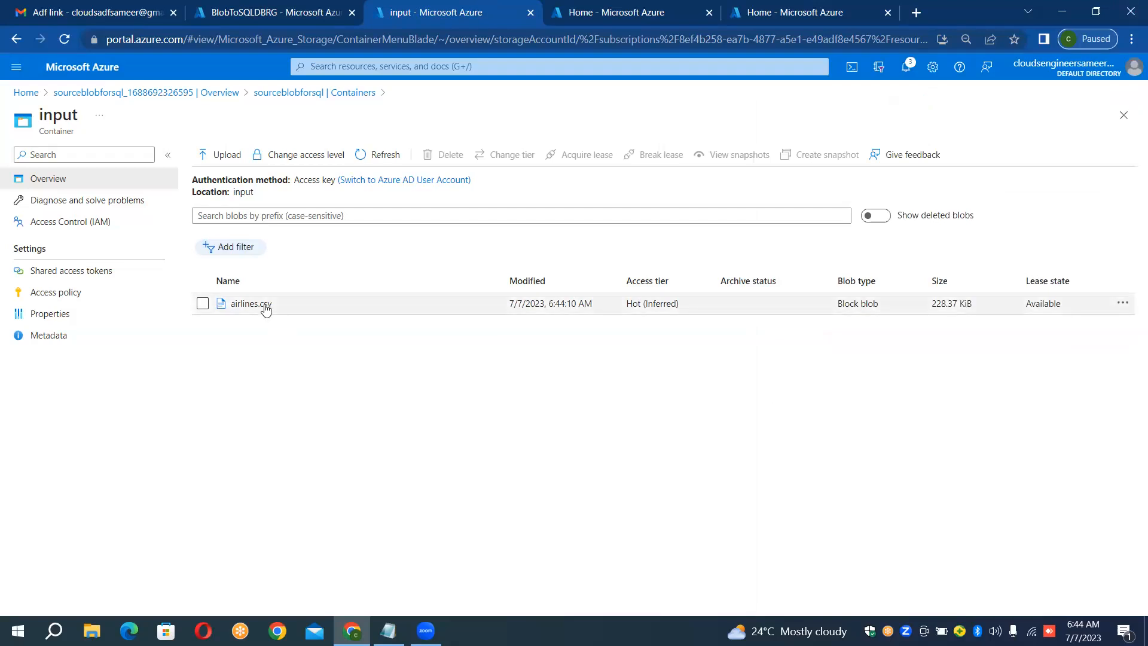
Step: Open the uploaded airlines.csv blob, view its contents in the editor, and close the blob
left_click(265, 309)
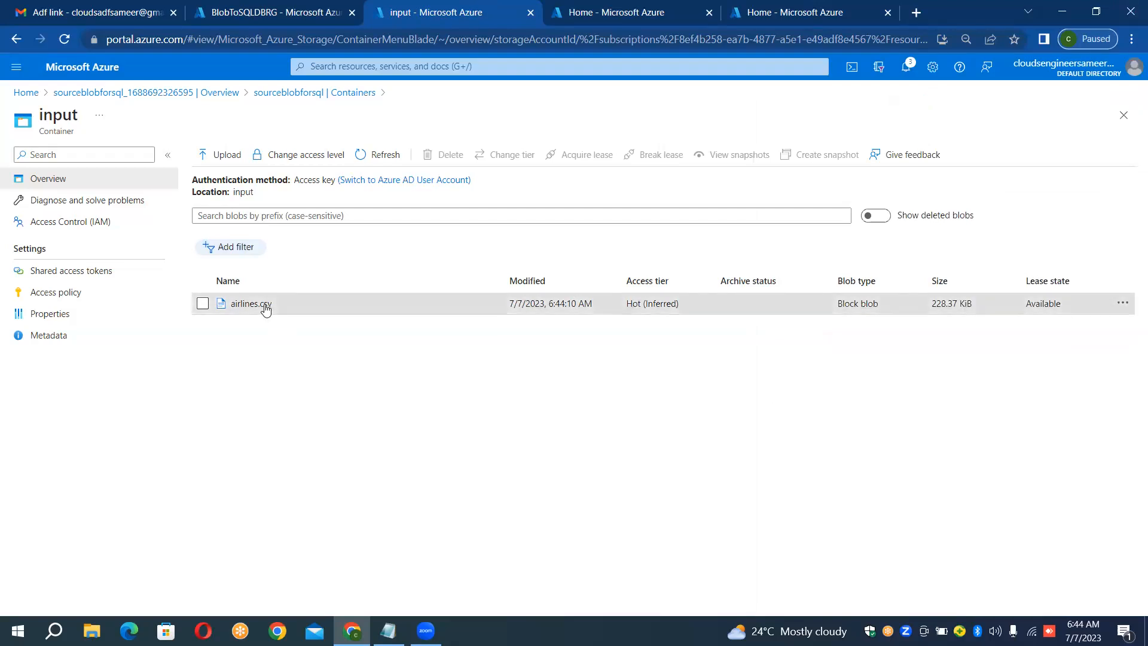
double_click(265, 308)
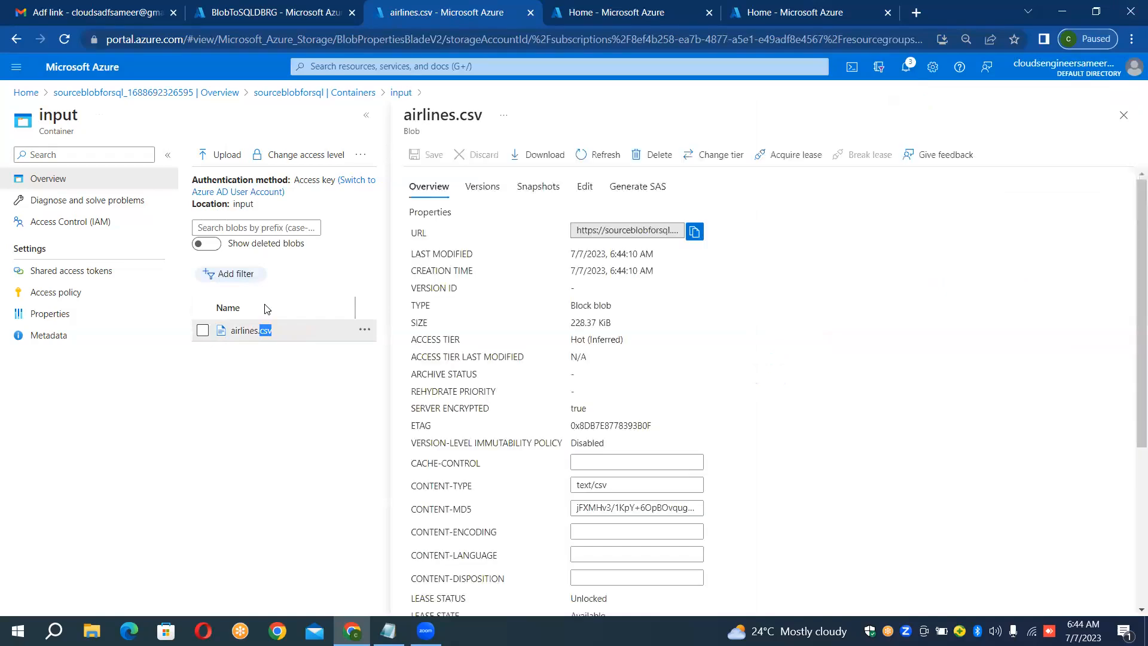
left_click(583, 189)
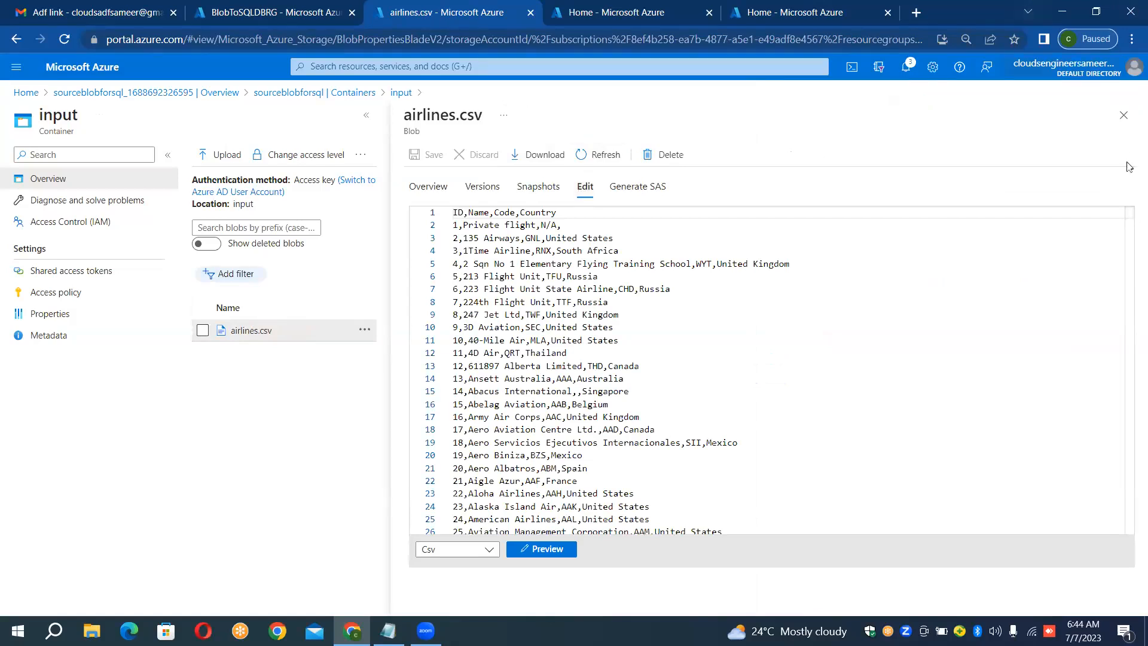
left_click(1125, 117)
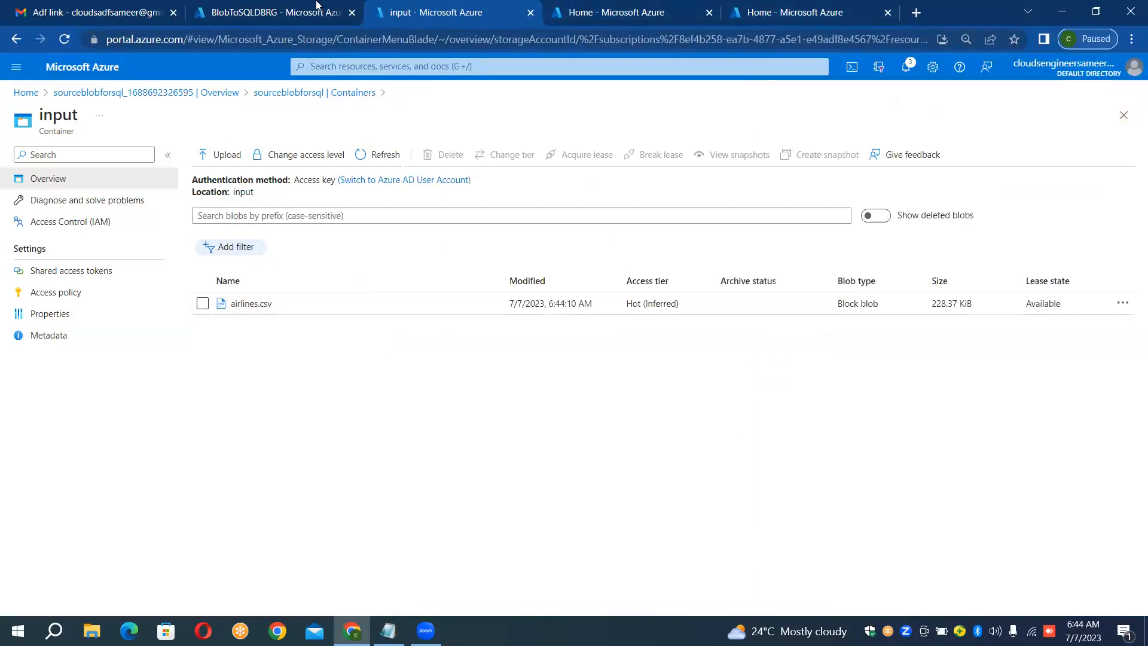
Step: Replace one spare Azure home tab with a newly opened portal tab and return to the remaining home tab
left_click(576, 13)
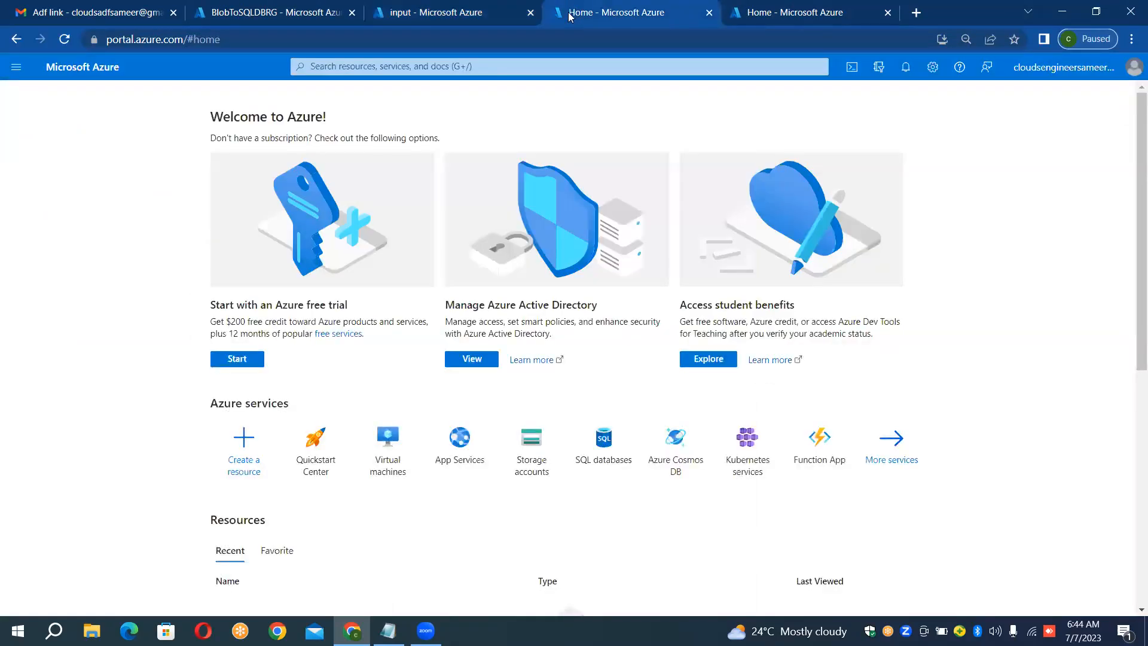
left_click(709, 13)
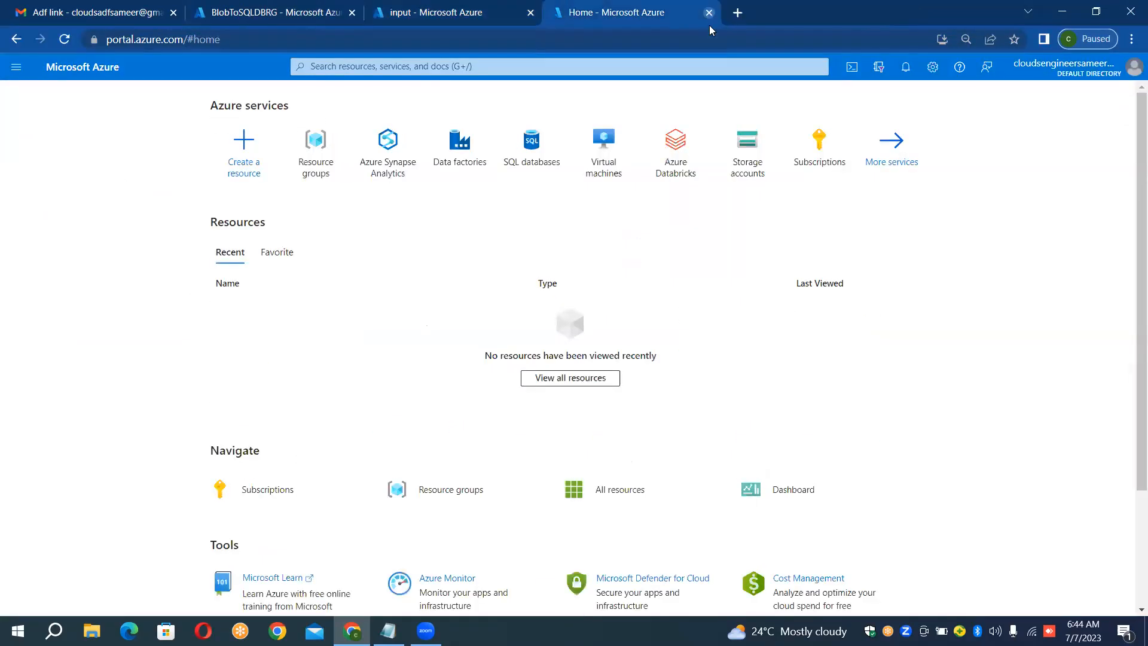
left_click(738, 13)
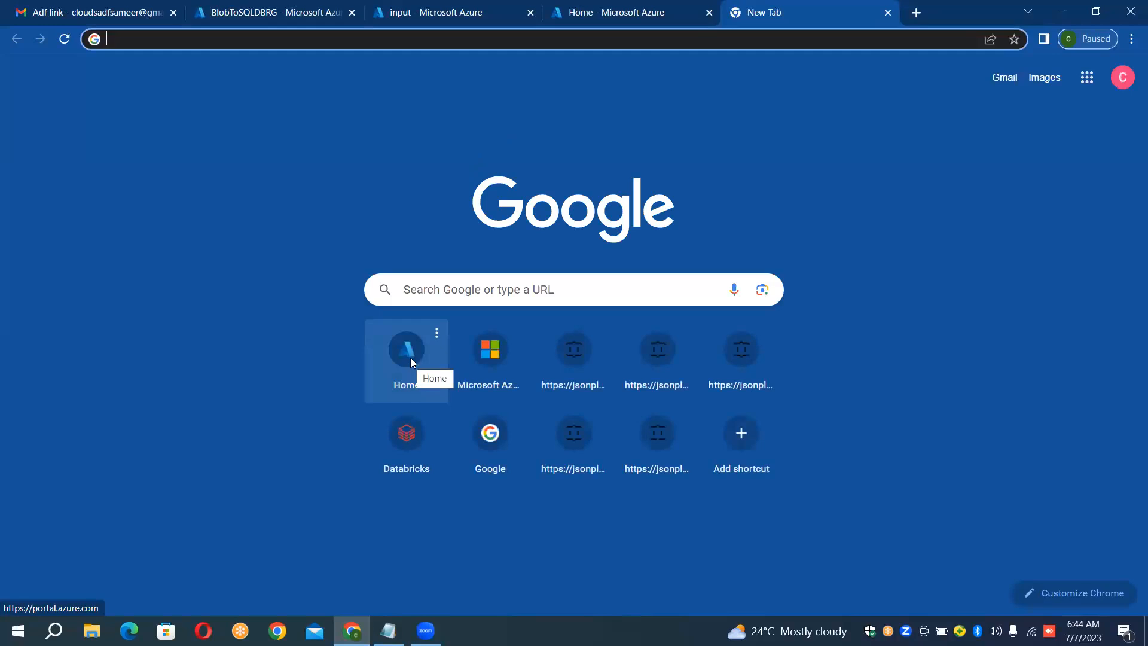
left_click(410, 358)
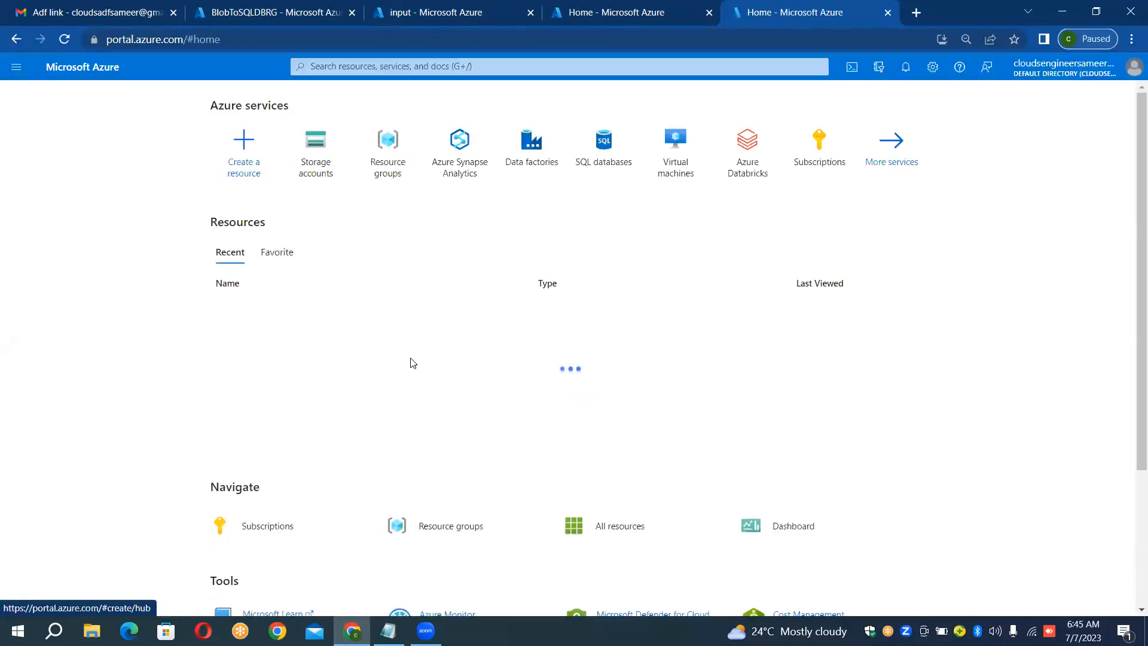
left_click(645, 11)
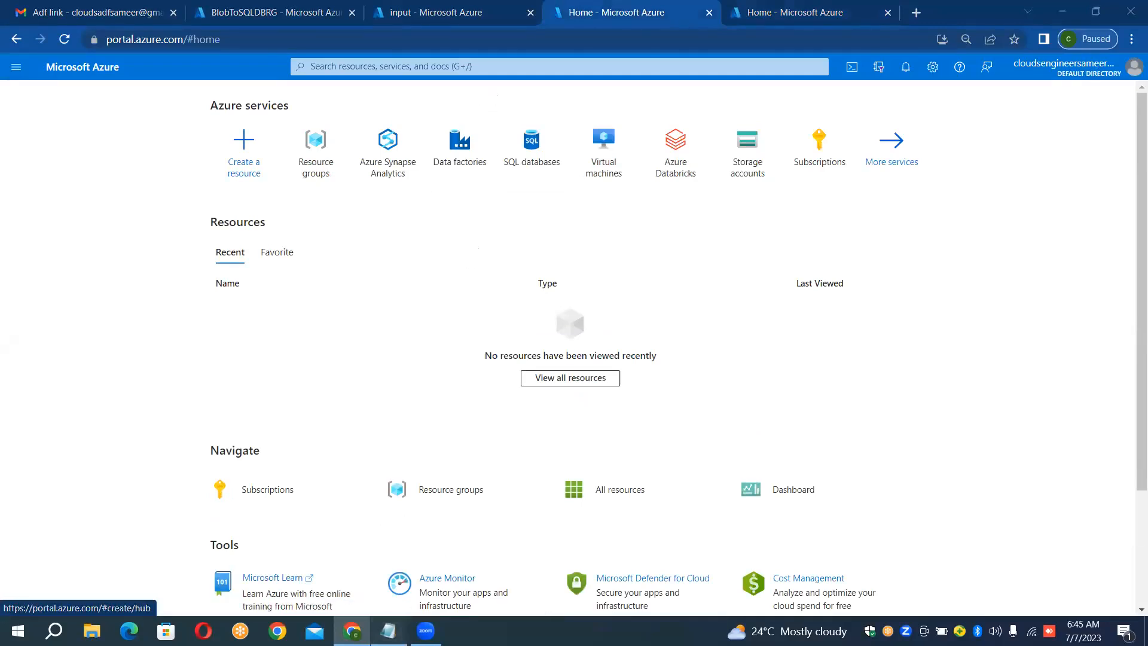
Step: Switch to Notepad to review the sink data storage specifications, and return to the Azure portal
key("alt+Tab")
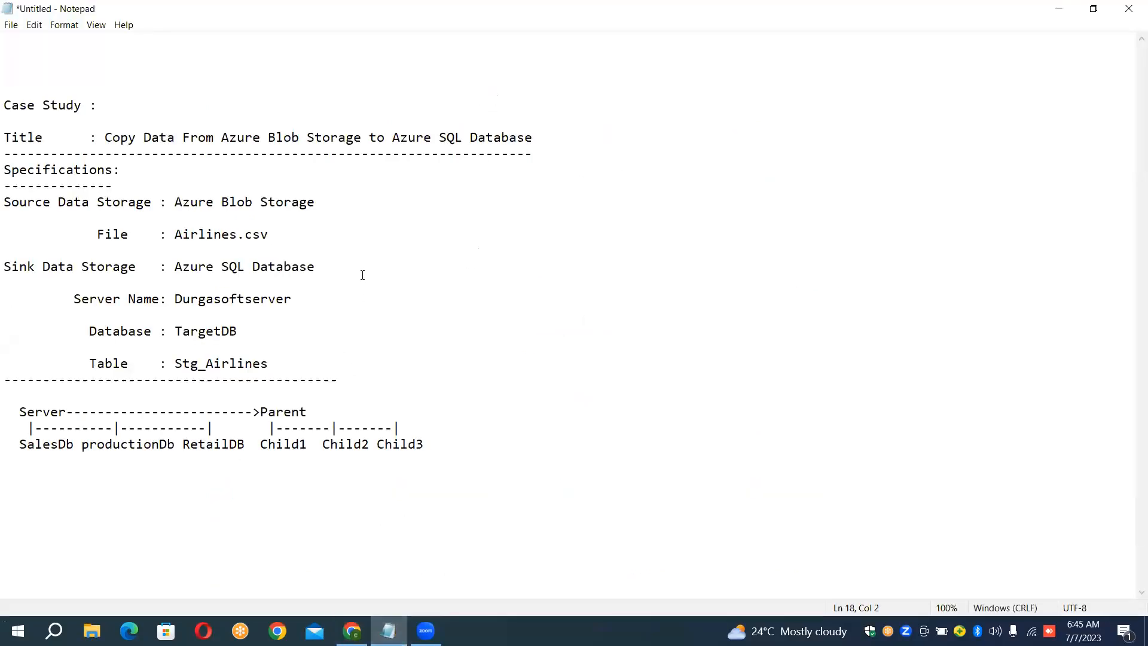
left_click_drag(362, 275, 335, 256)
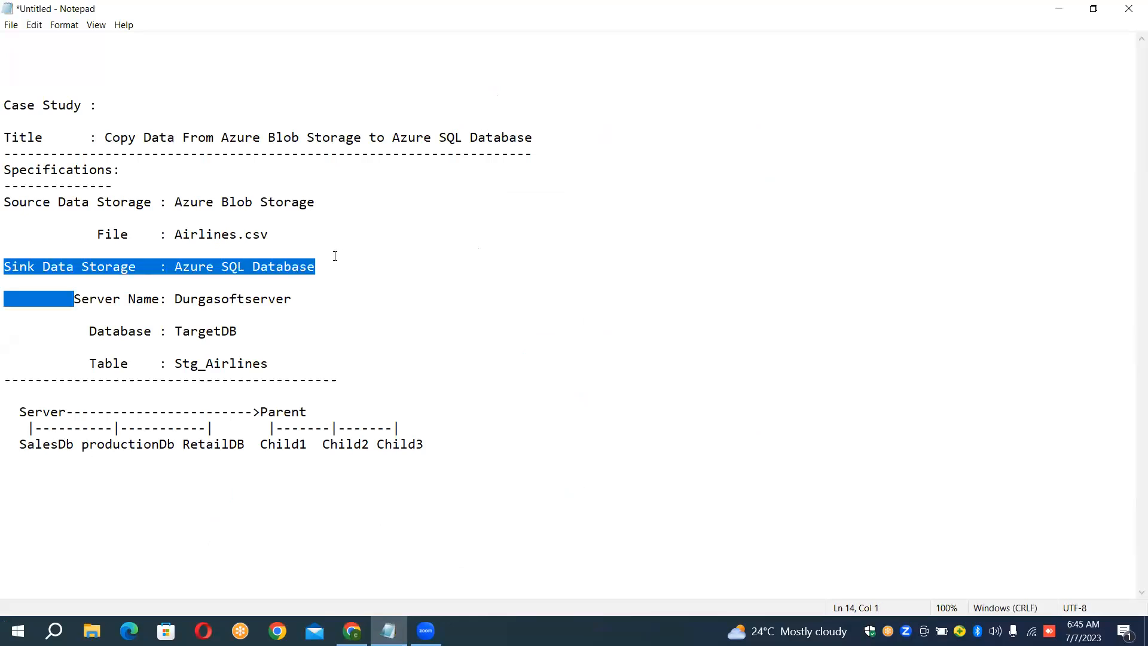
left_click(335, 256)
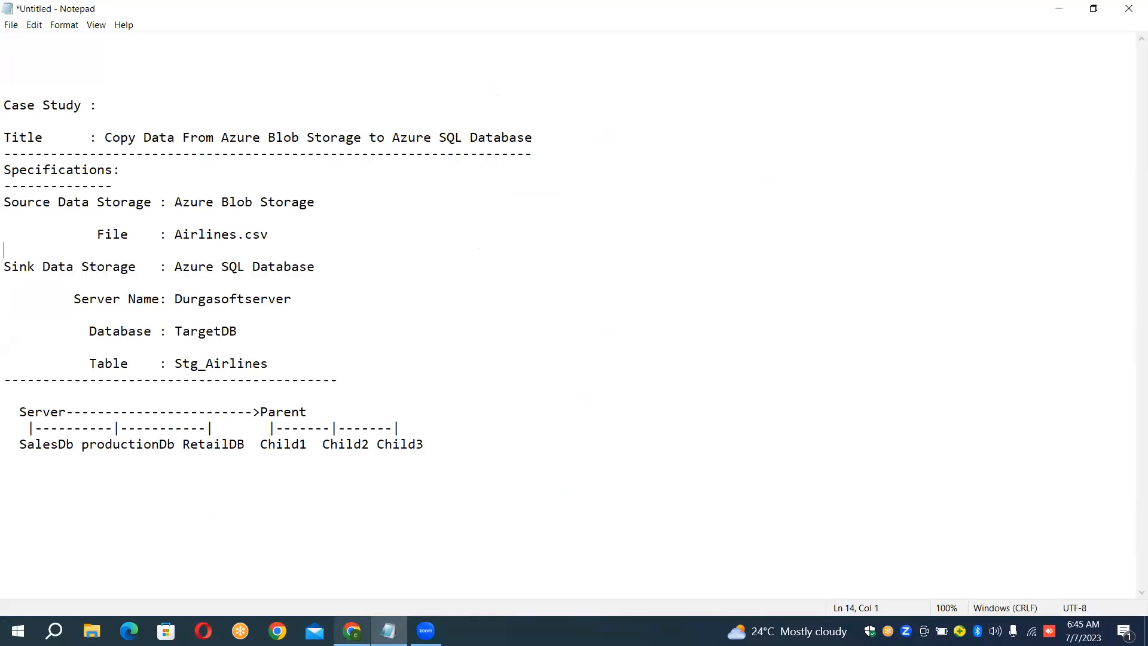
key("alt+Tab")
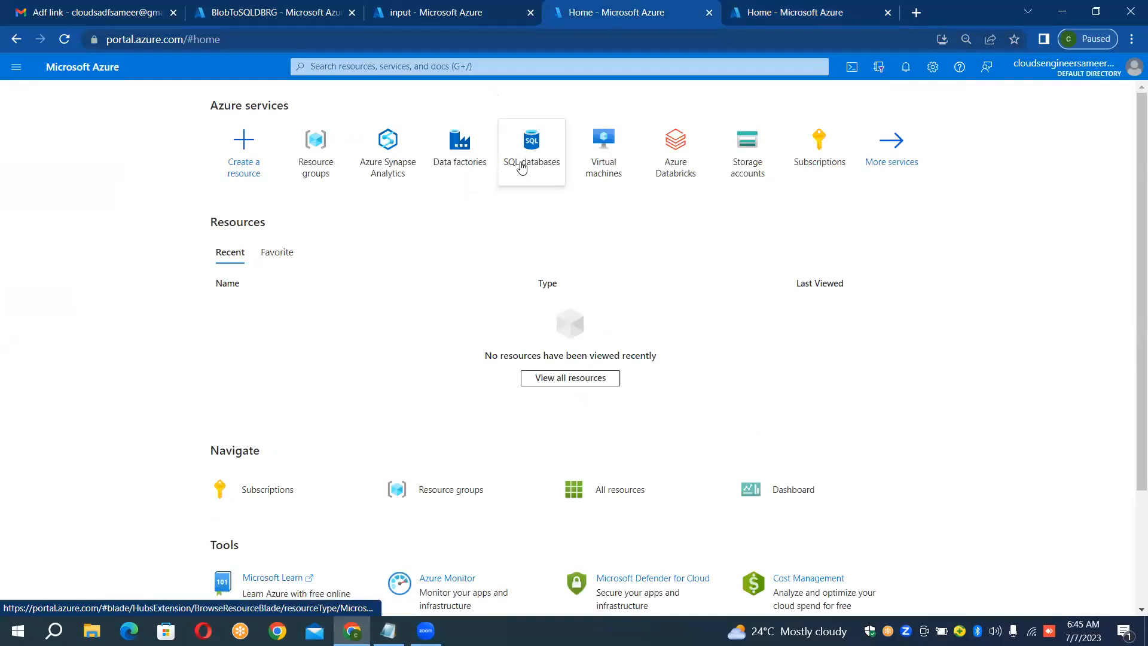
Step: Search the portal for sql and open the SQL databases service
mouse_move(521, 166)
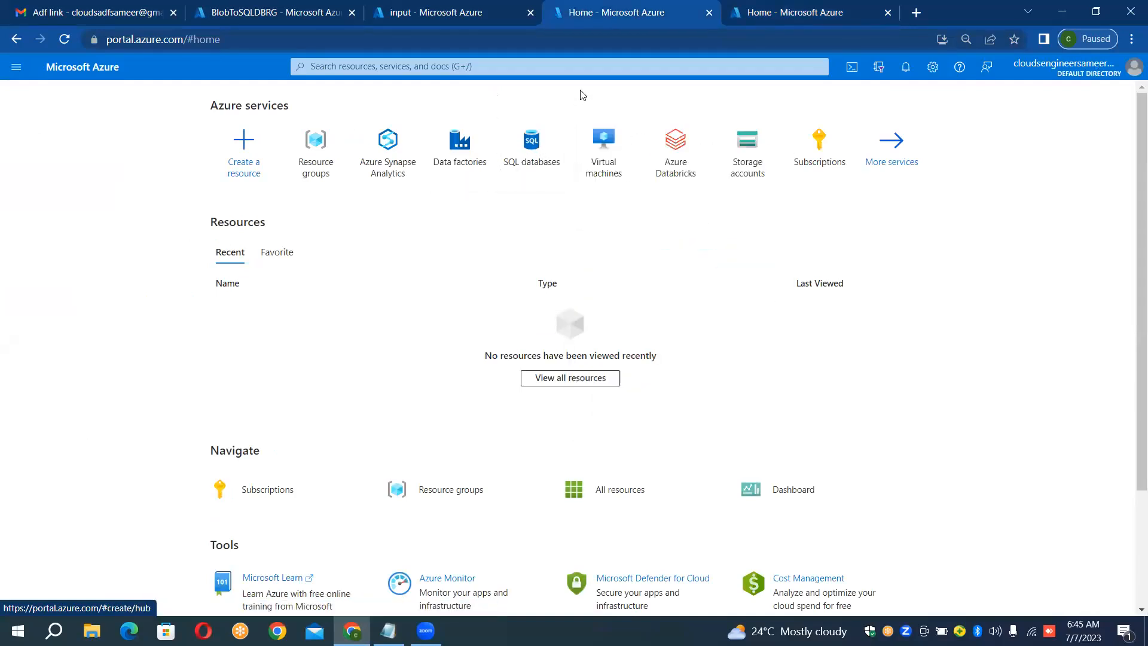
key("g")
key("slash")
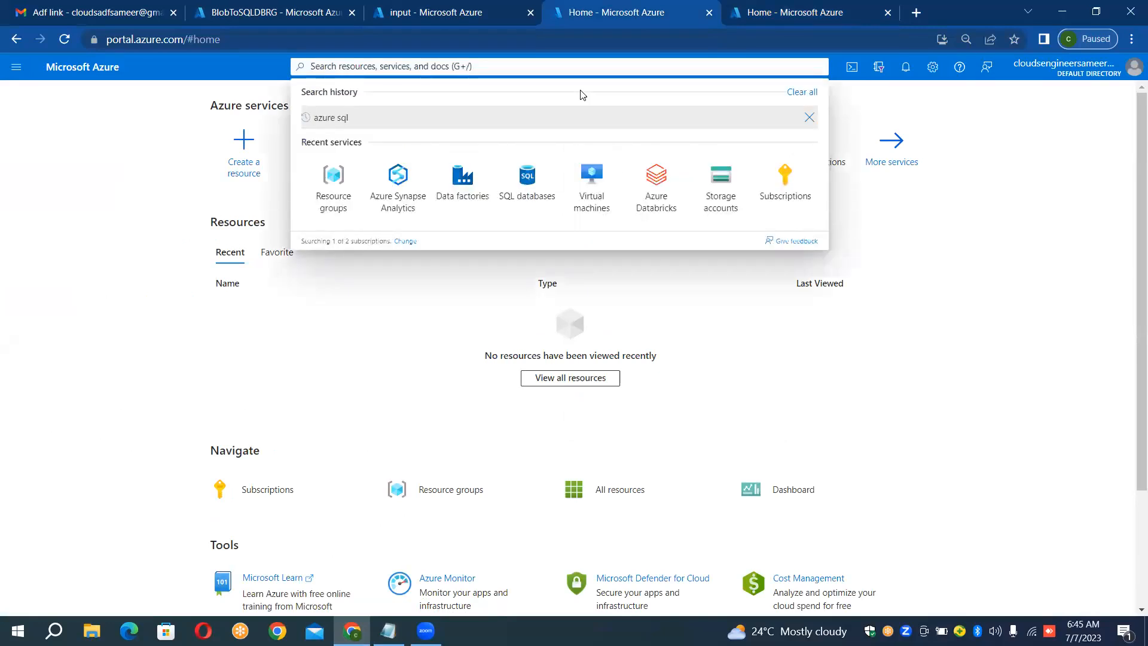
type("sql")
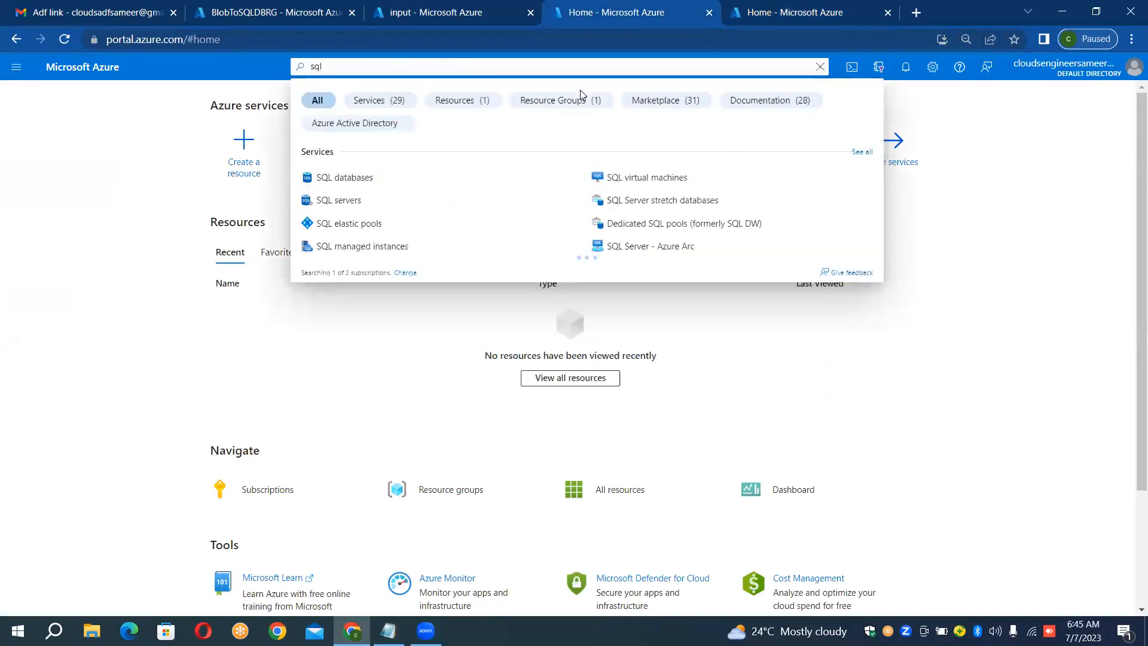
left_click(383, 179)
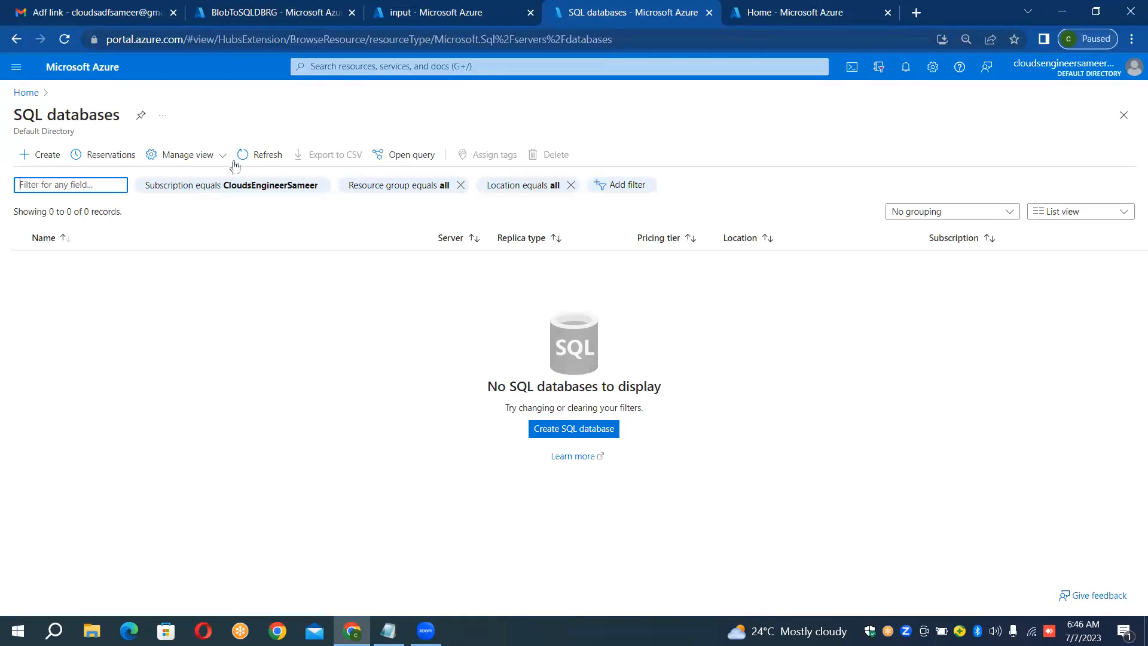
Step: Start creating a SQL database in resource group BlobToSQLDBRG and name it TargetDB
left_click(46, 163)
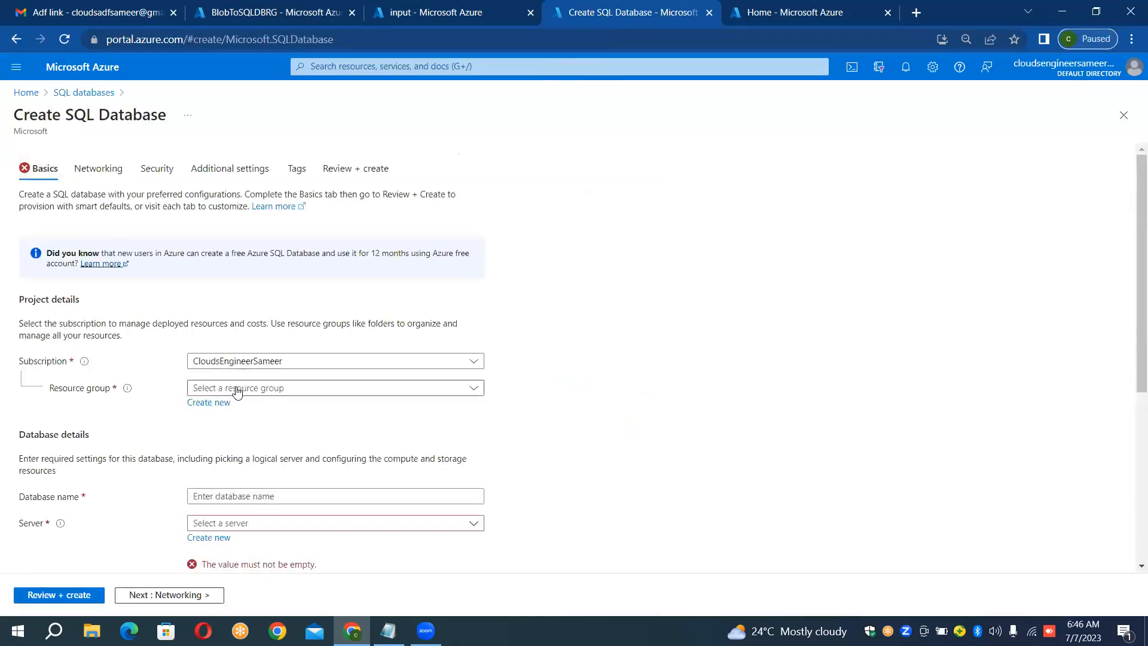
left_click(237, 392)
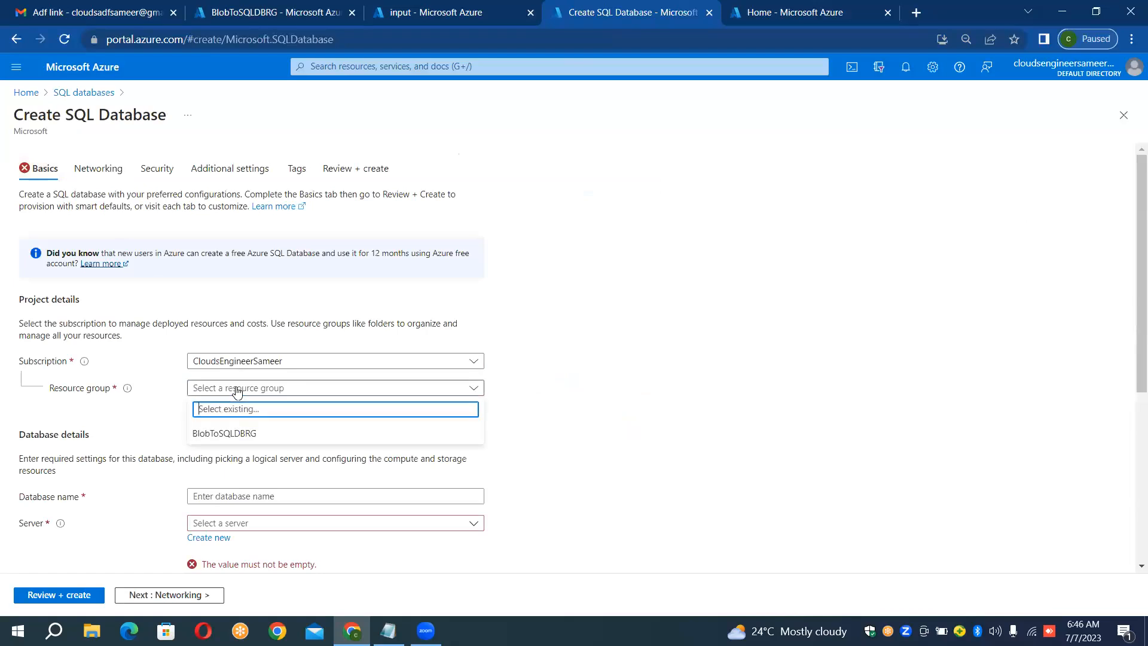
left_click(240, 438)
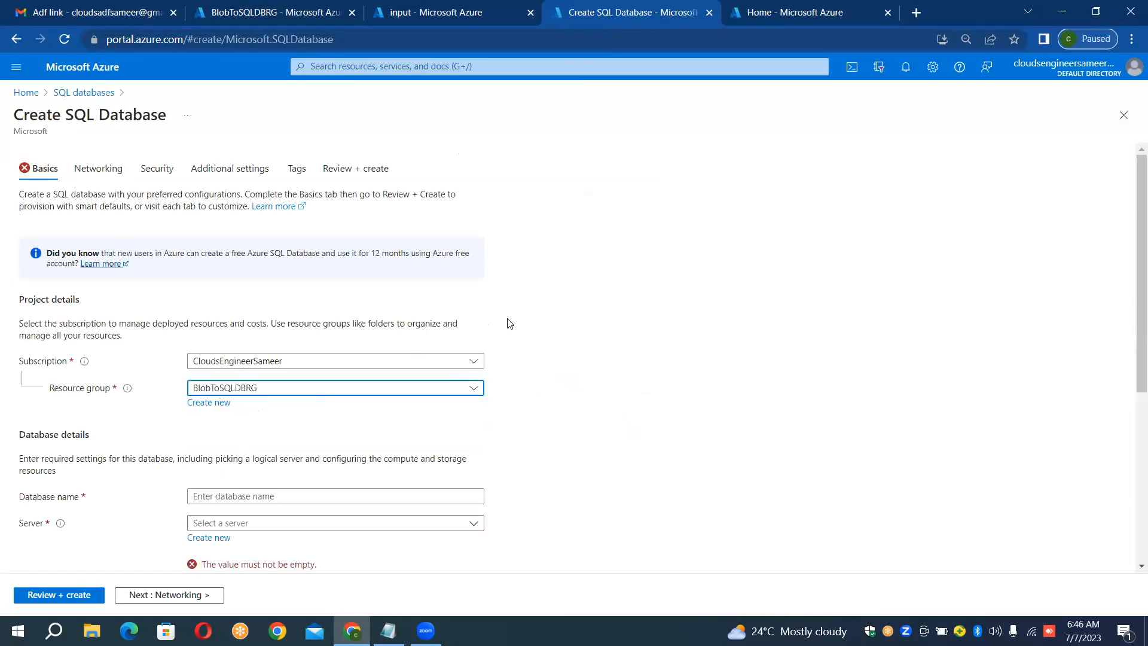
scroll(509, 323, "down", 2)
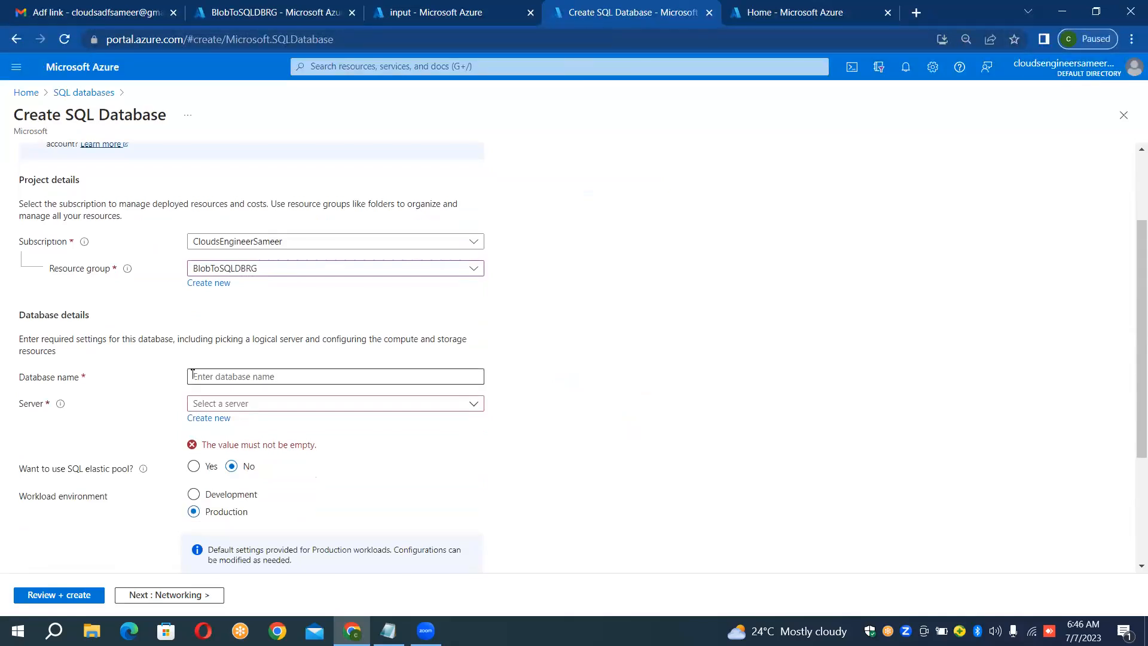
left_click(218, 372)
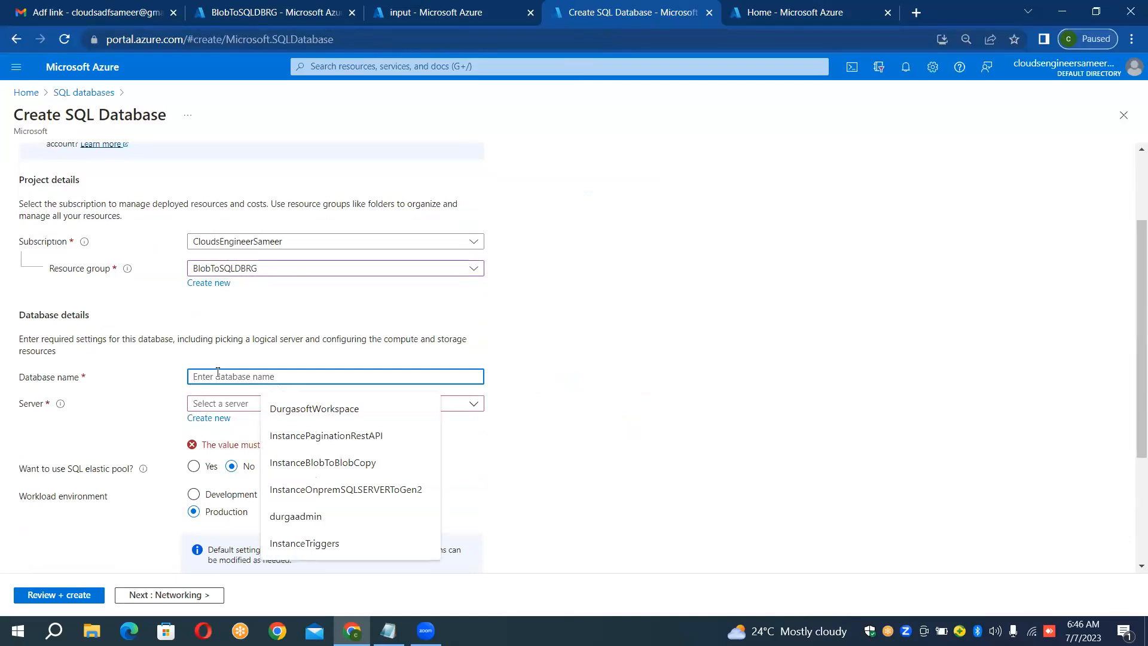
type("Target")
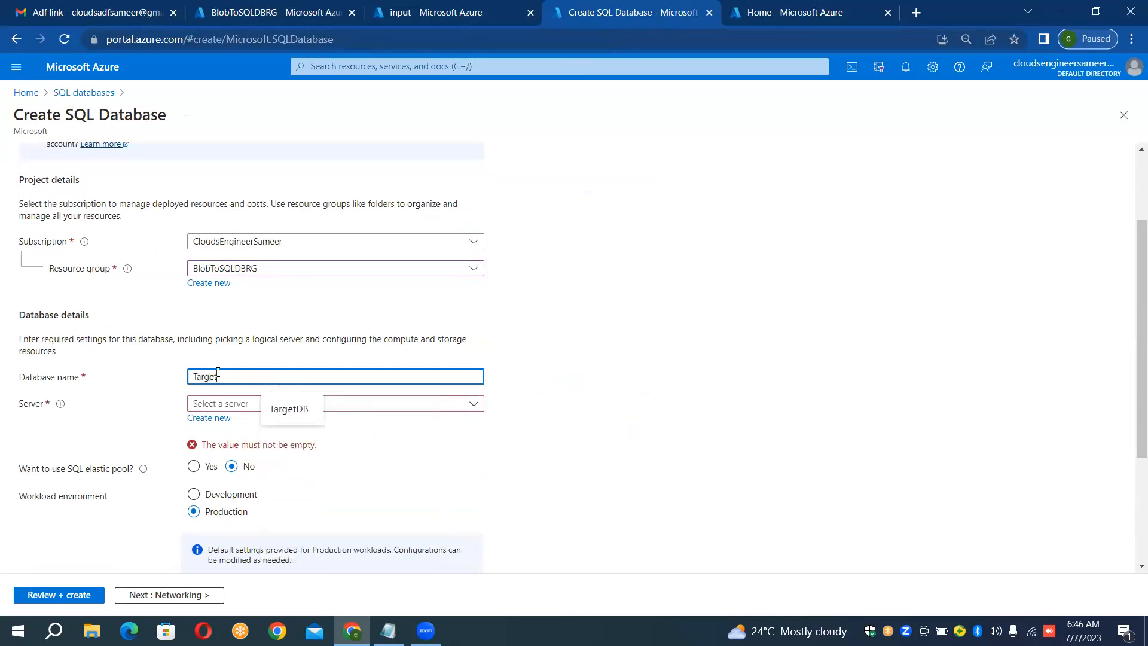
type("DB")
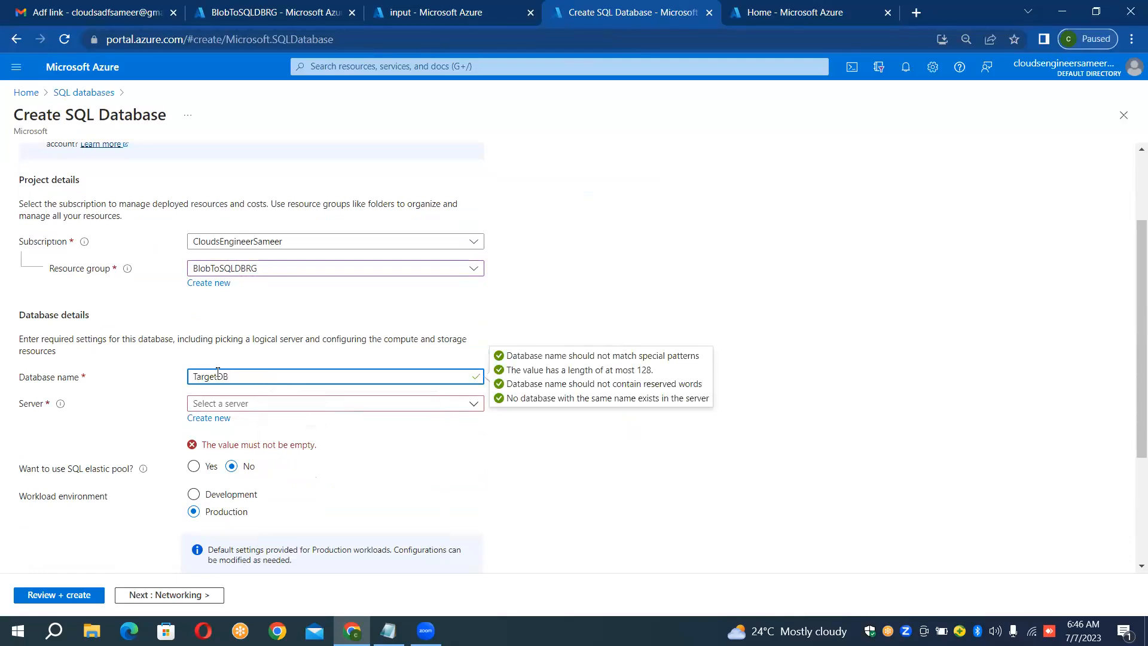
Step: Begin a new database server named durgasoftserver, keeping the default East US location, and choose SQL authentication
left_click(418, 408)
left_click(418, 405)
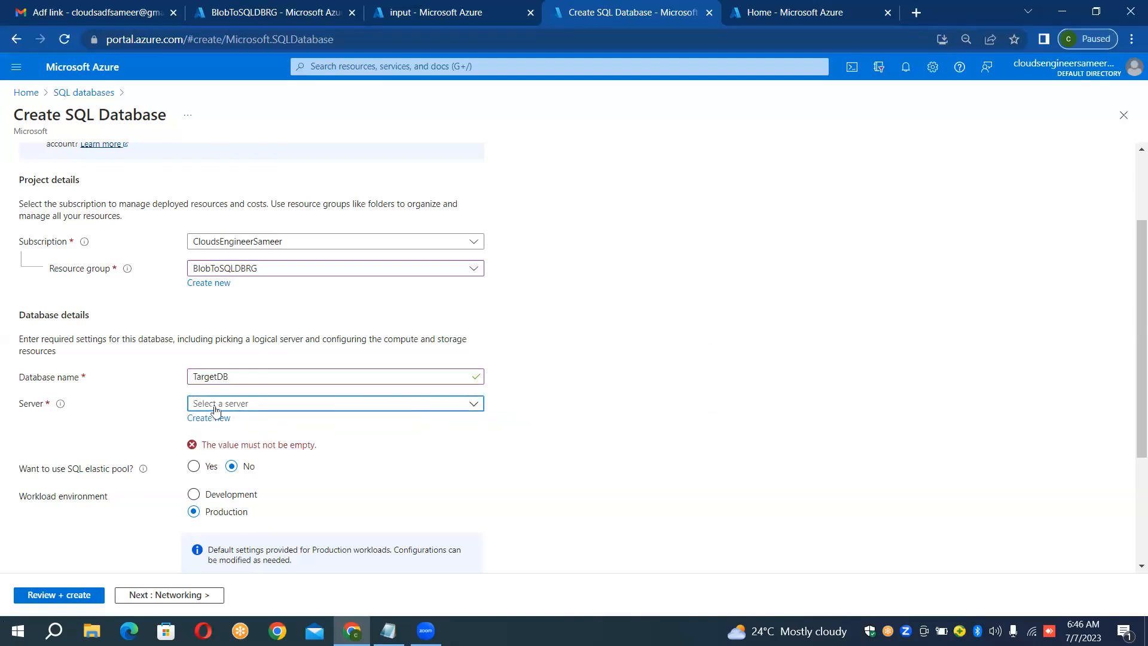
left_click(207, 420)
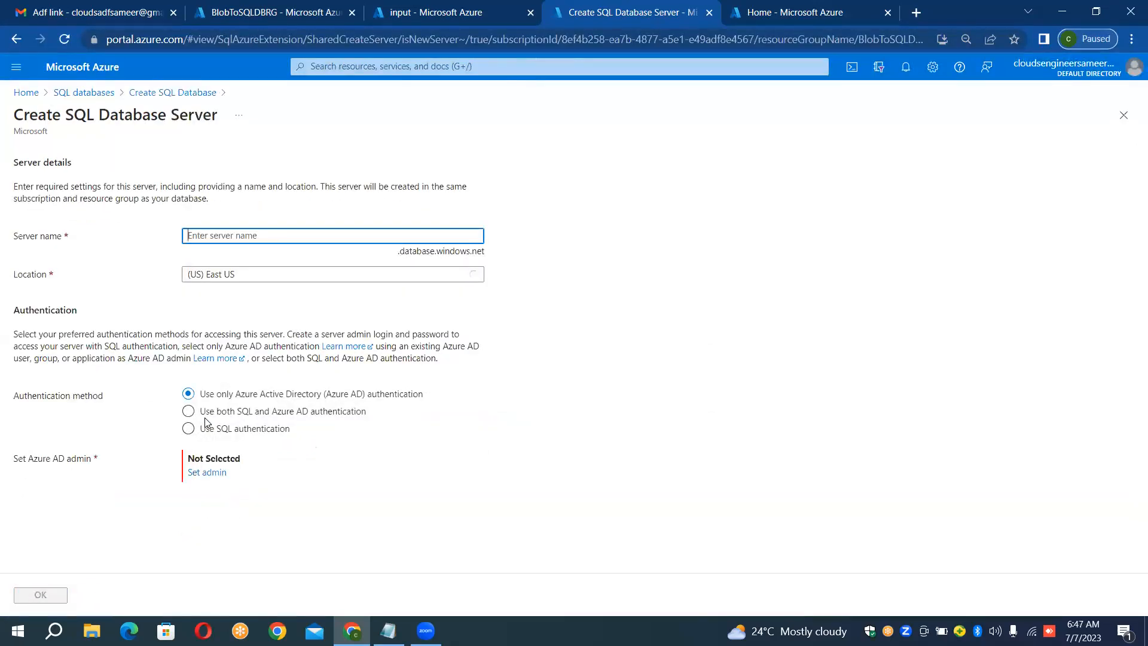
type("du")
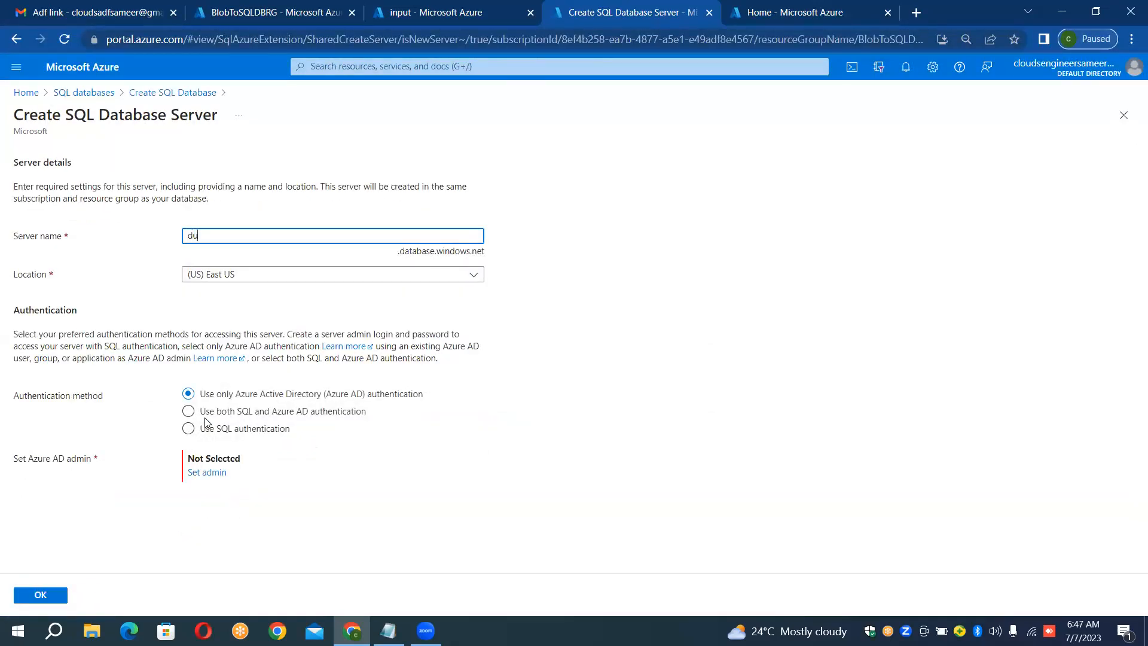
type("rgasoftserver")
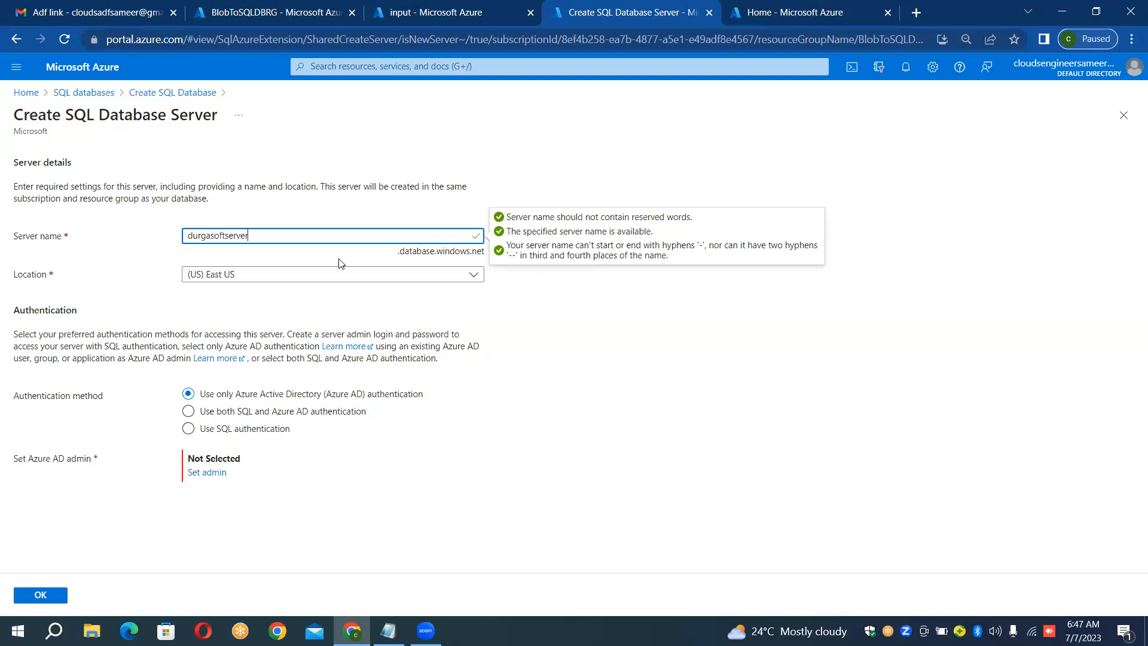
left_click(188, 429)
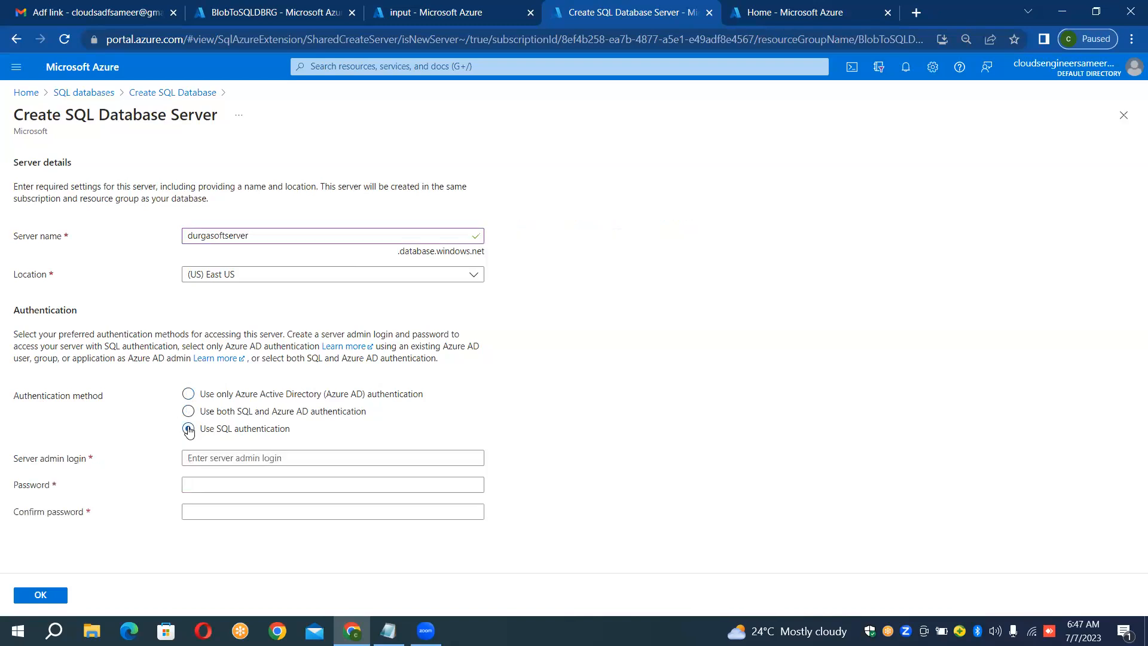
Step: Set the server admin login to durgaadmin, enter and confirm the admin password, and accept the new server
left_click(247, 459)
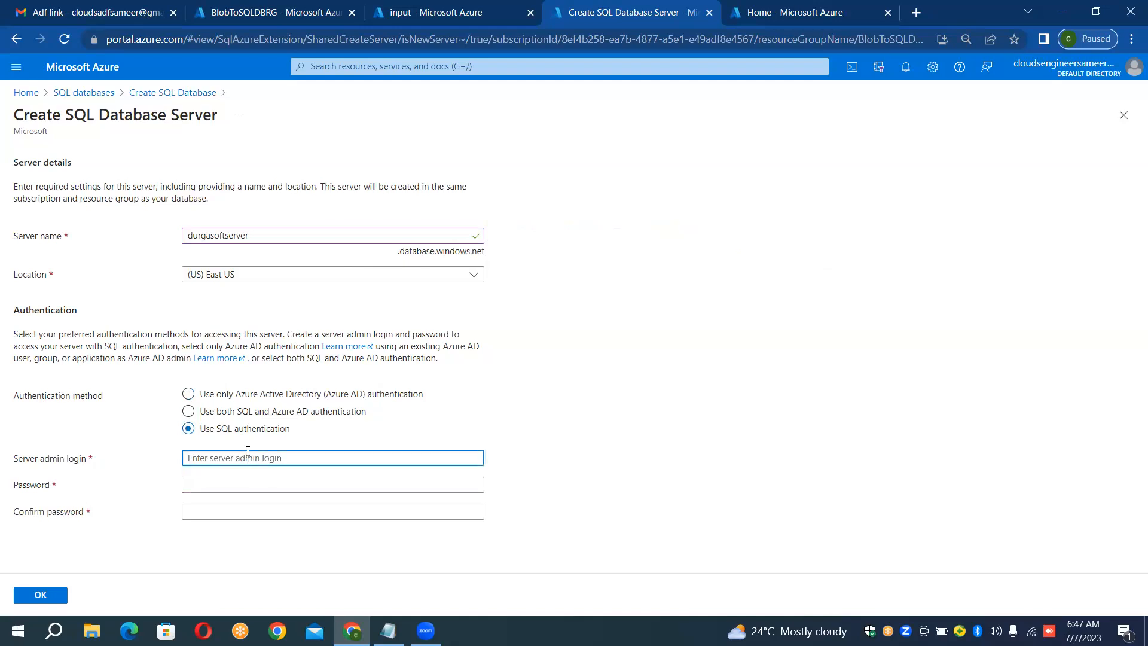
type("durgaadmin")
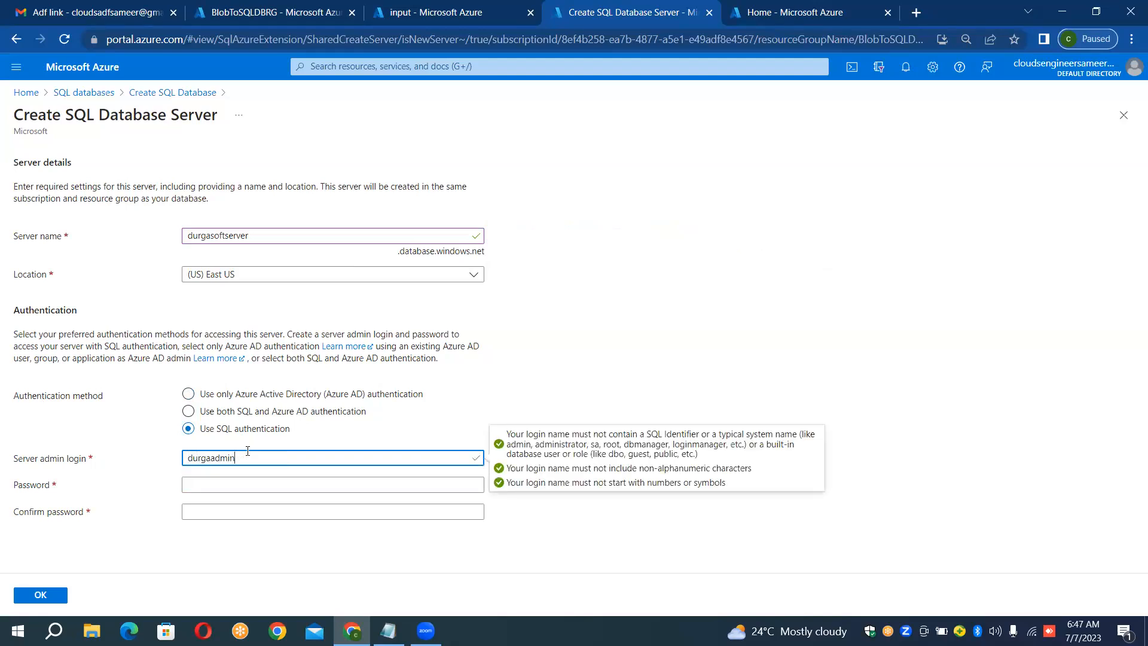
key("Tab")
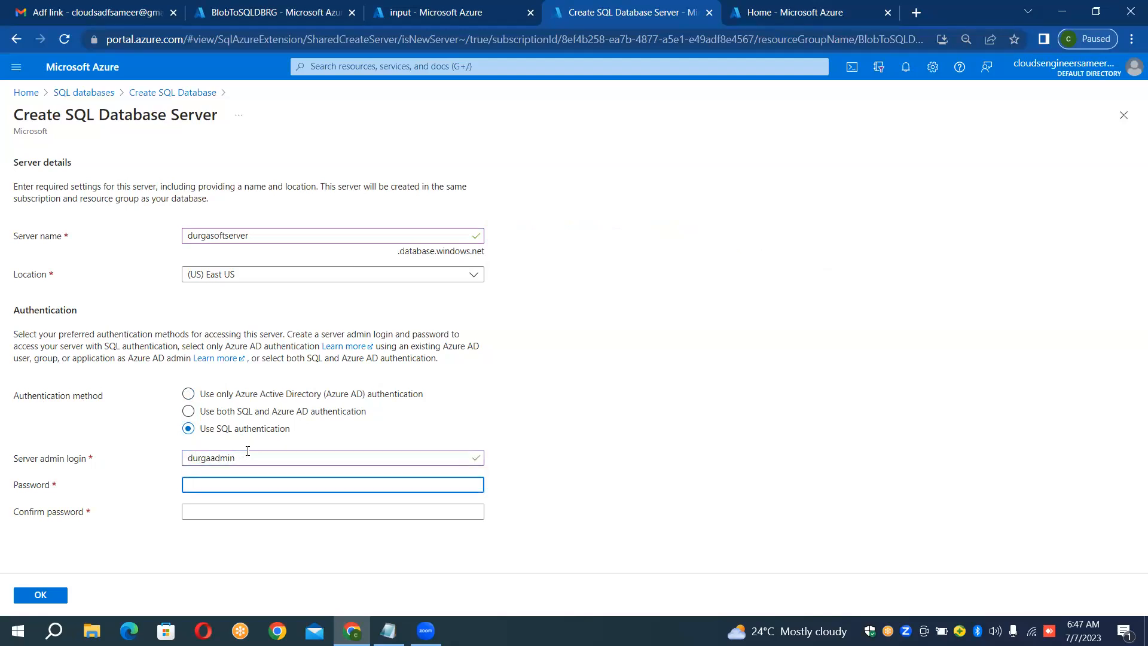
type("•••••••")
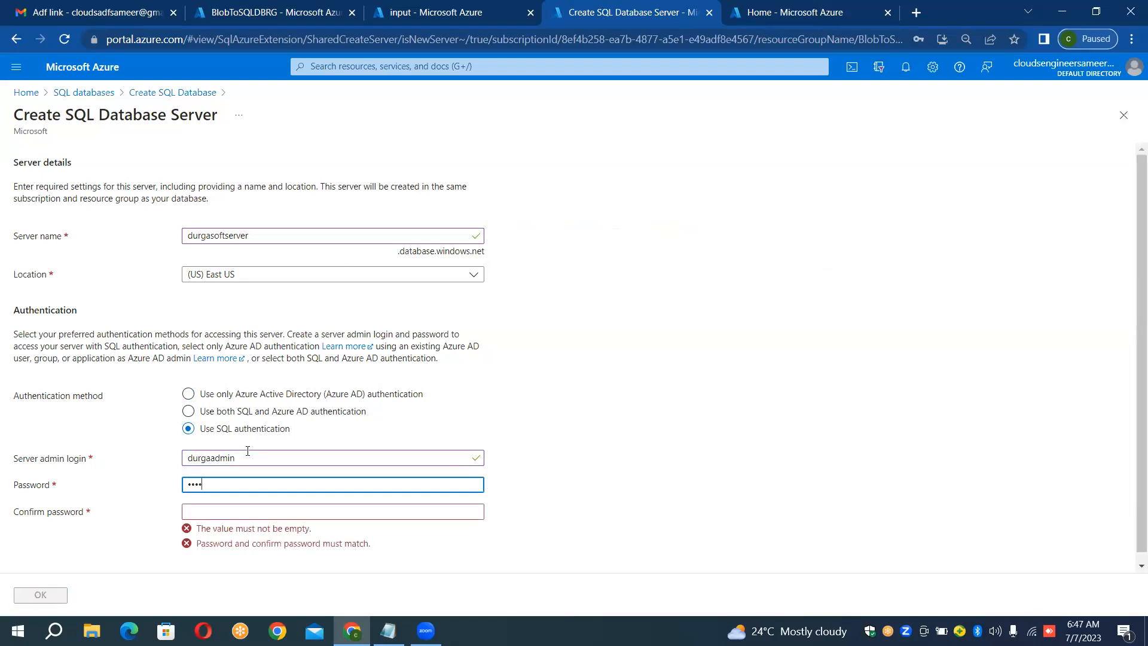
type("•••")
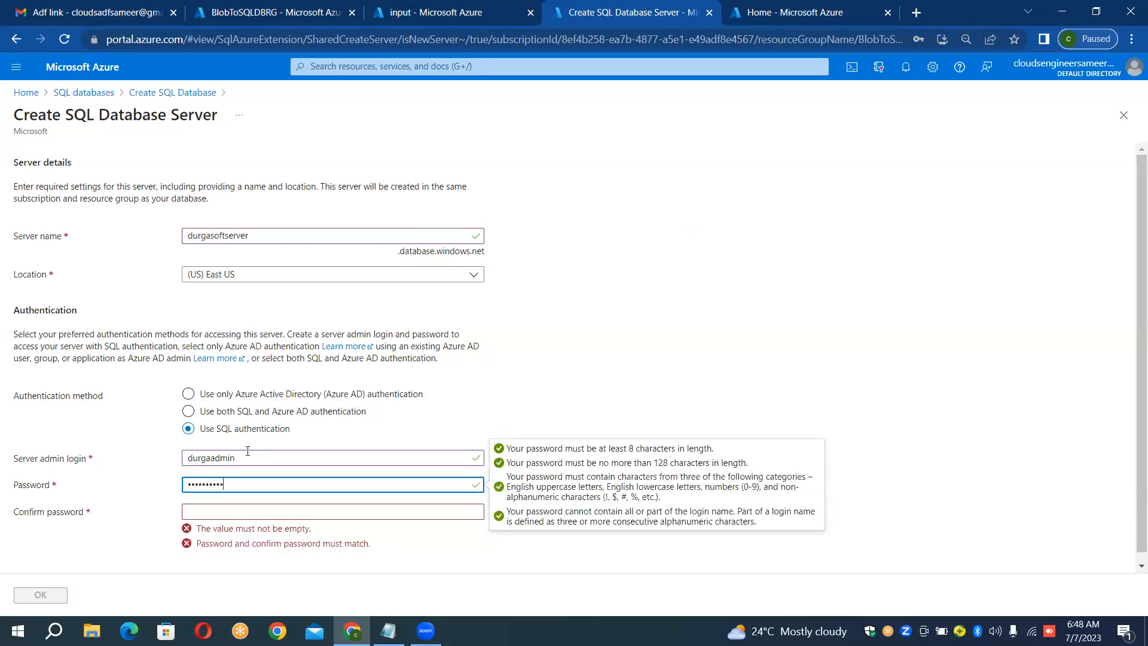
key("Tab")
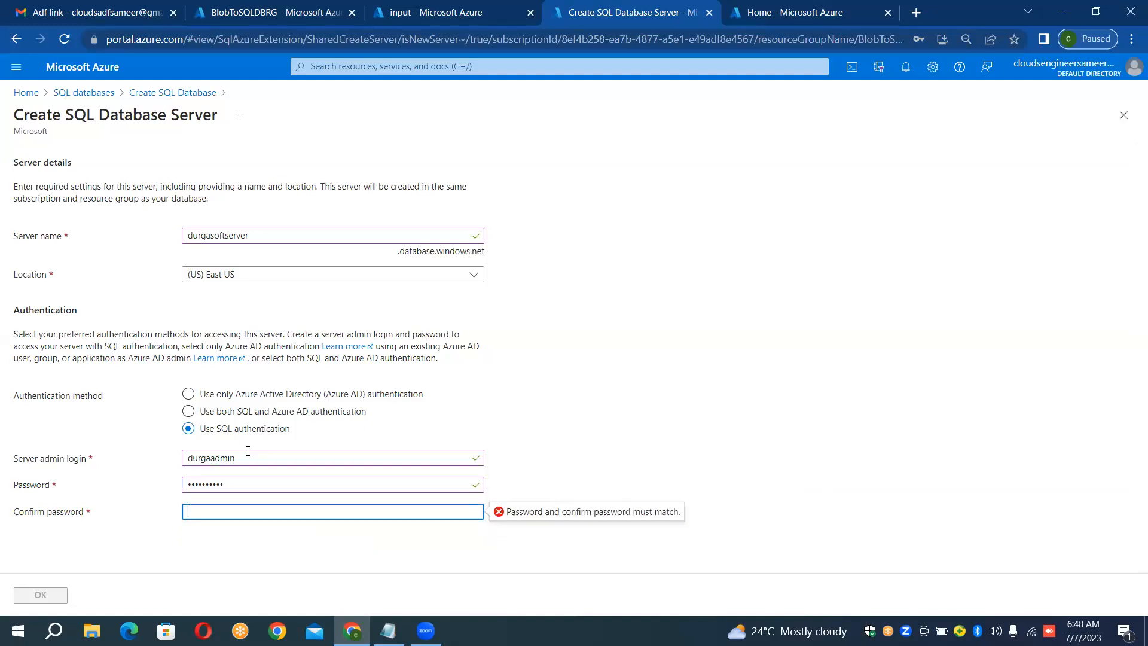
type("••••••••••")
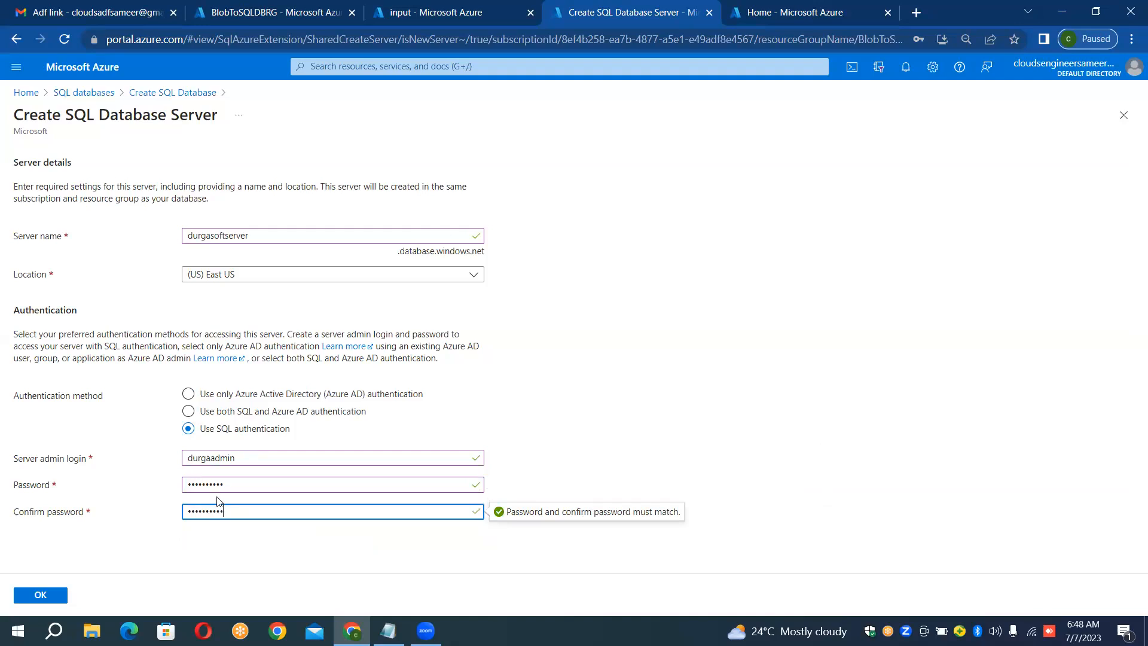
left_click(48, 595)
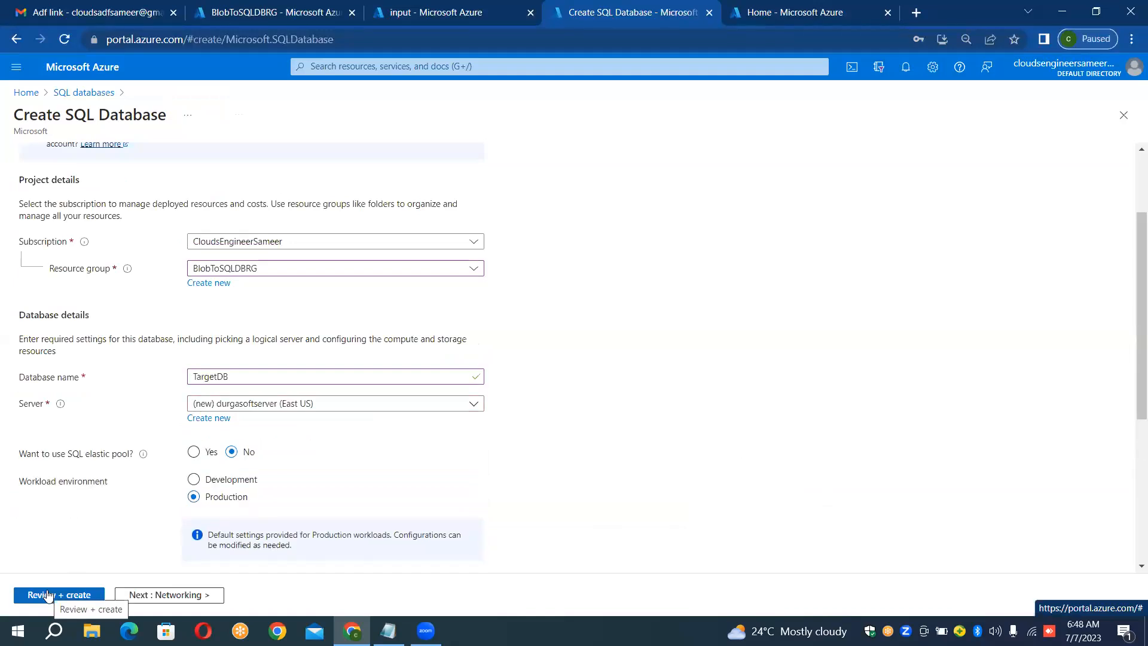
Step: Switch to Notepad and add the line "DTU BASED" below the server and database diagram
scroll(48, 595, "down", 5)
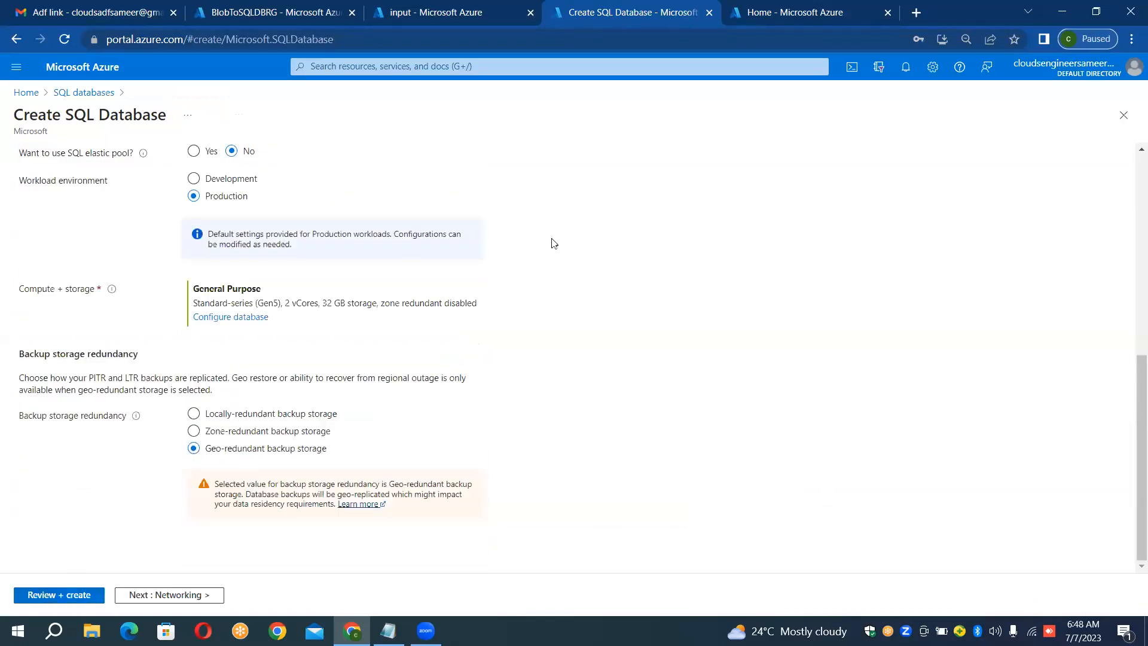
scroll(562, 242, "up", 6)
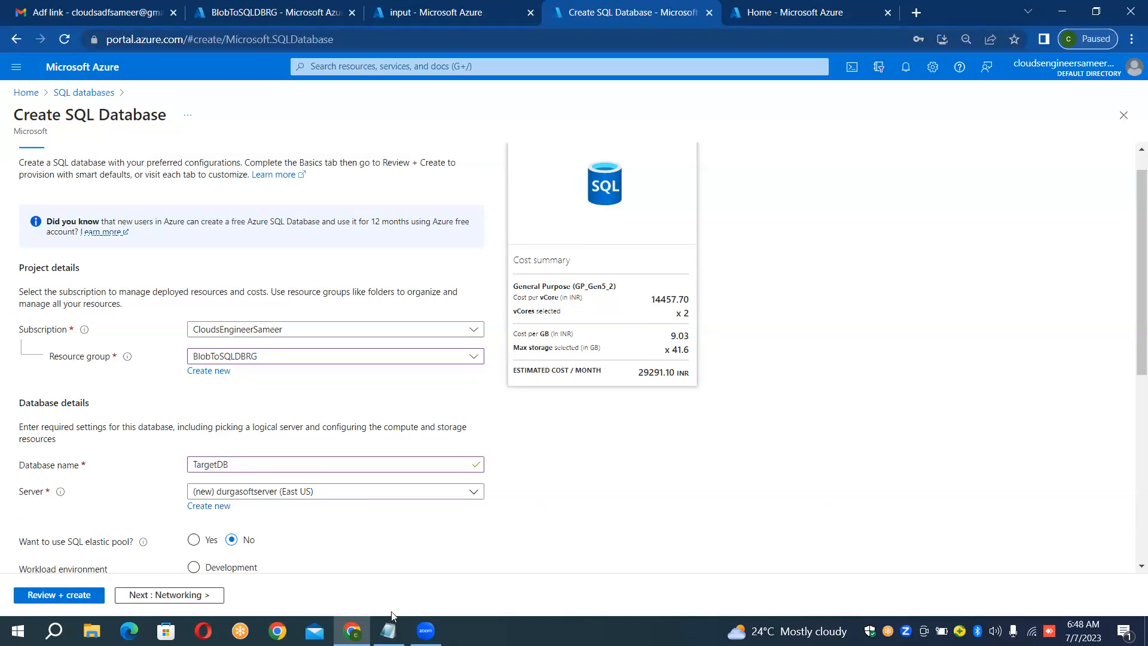
left_click(389, 630)
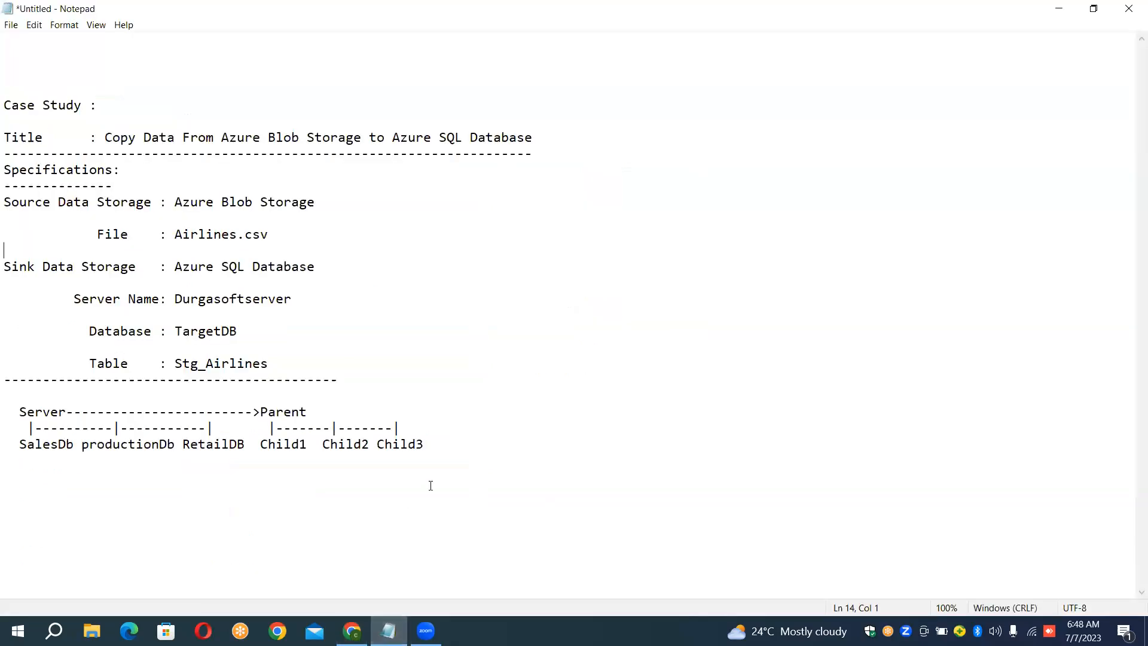
left_click(441, 443)
key("Return")
key("Return")
key("Return")
key("Return")
type("DTU BASED PR")
key("BackSpace")
key("BackSpace")
key("Return")
key("Return")
Step: Write "V-CORE BASED Purchasing Model" as a separate line under the DTU line in the notes
type("VCORE-")
key("End")
type("BASED")
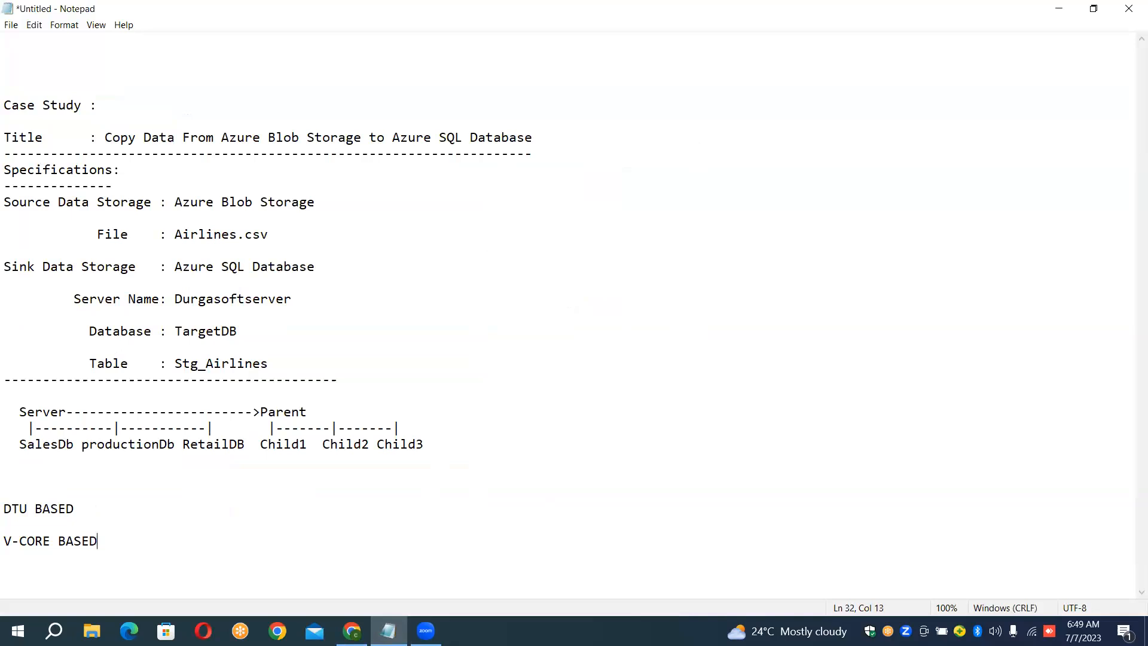
type(" Purchasing Model")
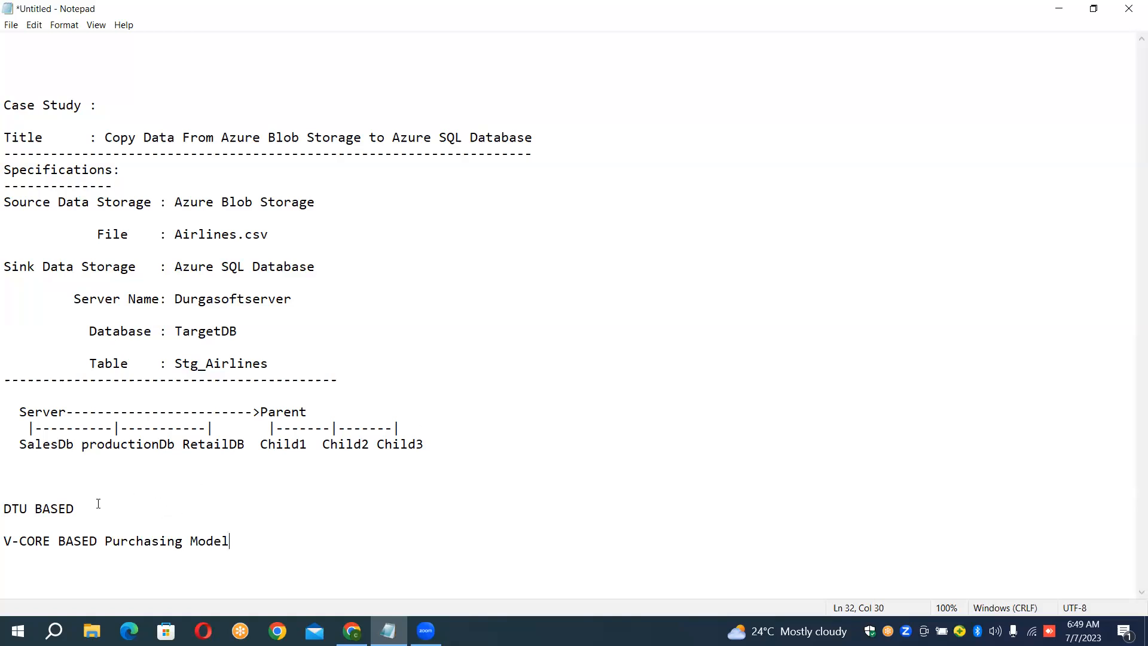
Step: Add a dashed arrow ending in > after "DTU BASED" in the notes
left_click(81, 508)
type("-------------------->")
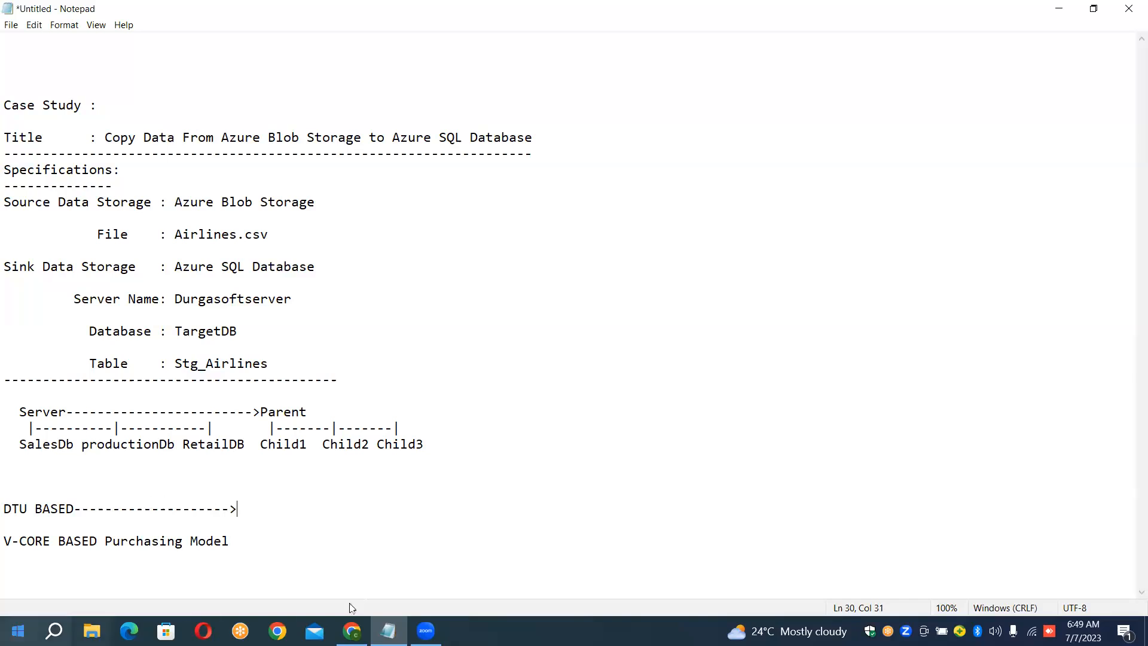
Step: Switch back to the Azure portal and open the compute and storage configuration for the TargetDB database
left_click(352, 631)
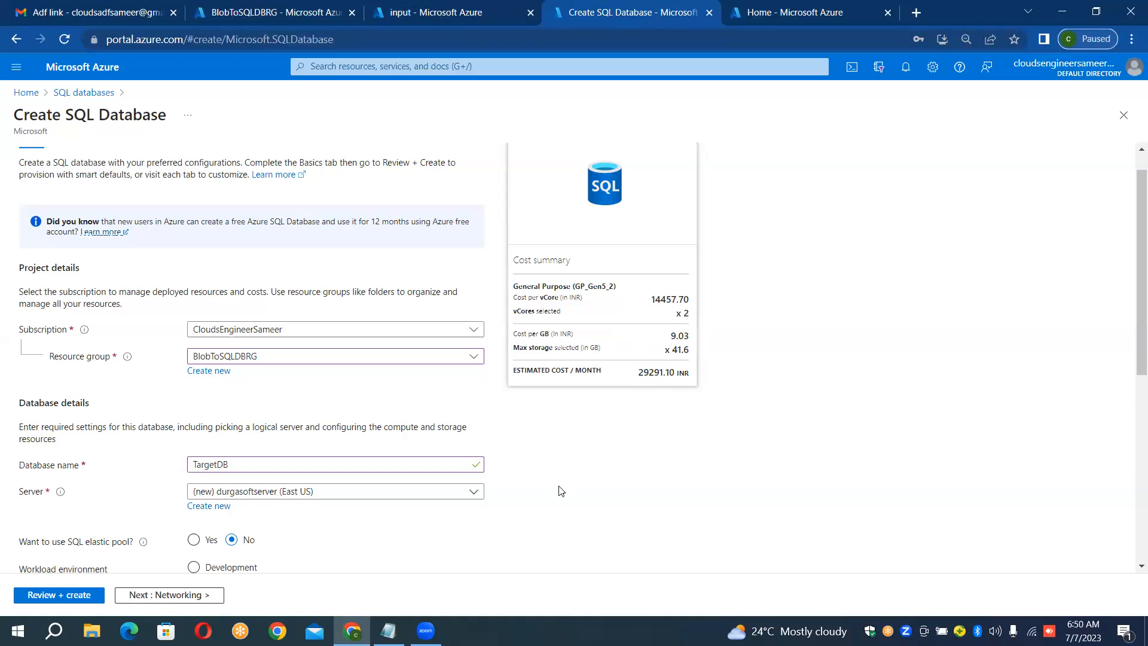
scroll(561, 490, "down", 4)
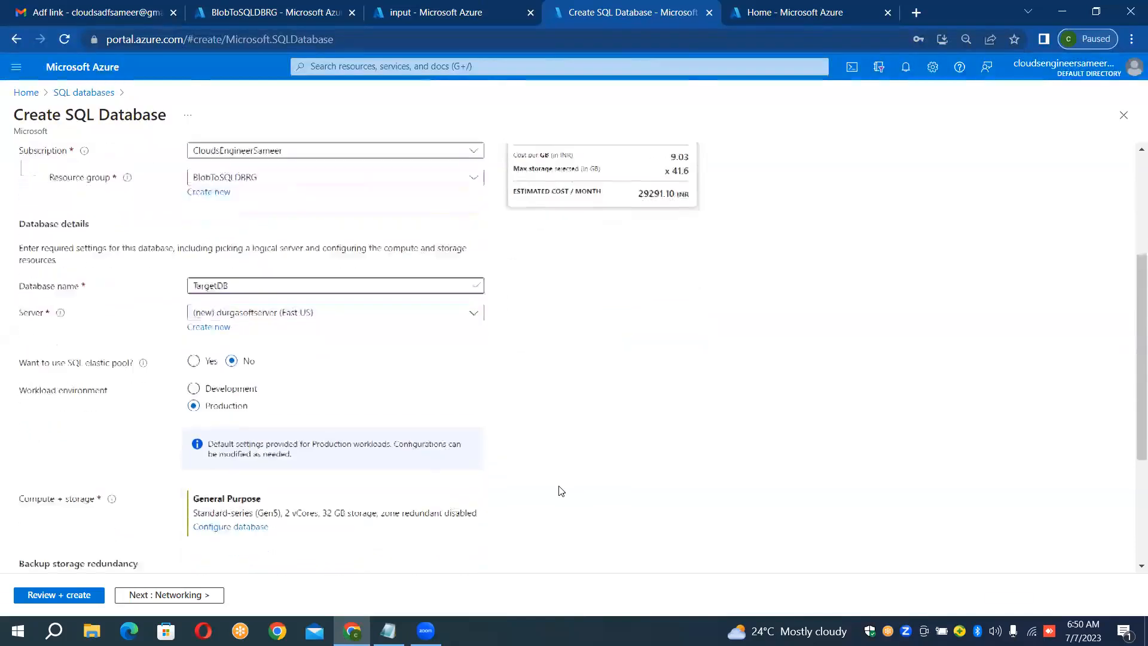
scroll(560, 489, "down", 1)
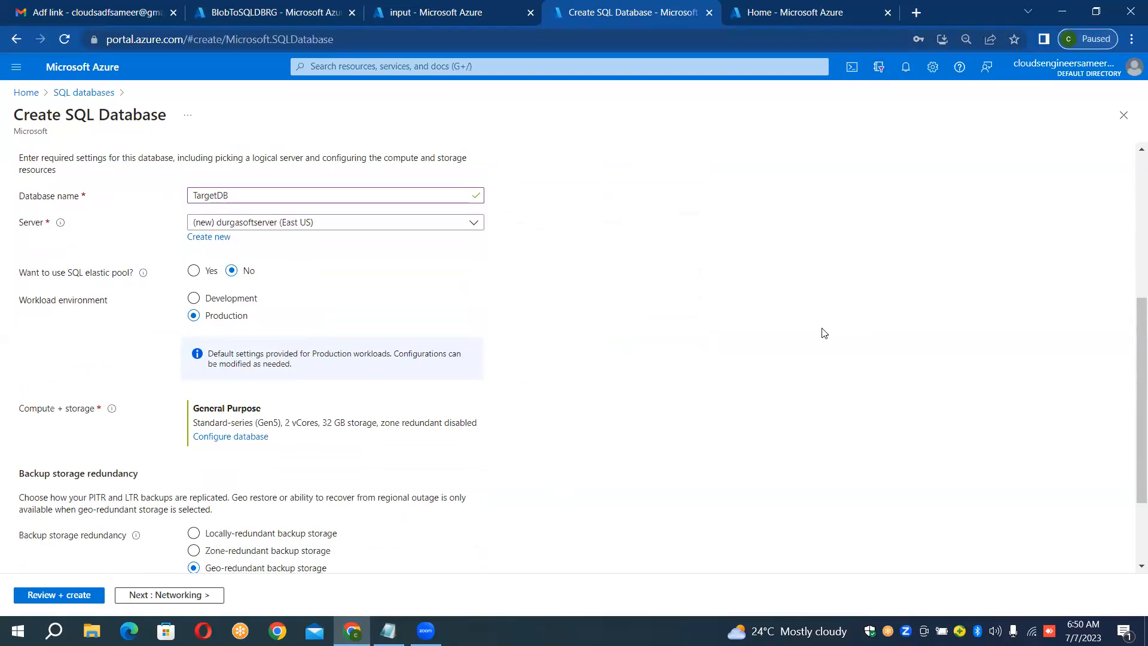
scroll(824, 333, "up", 5)
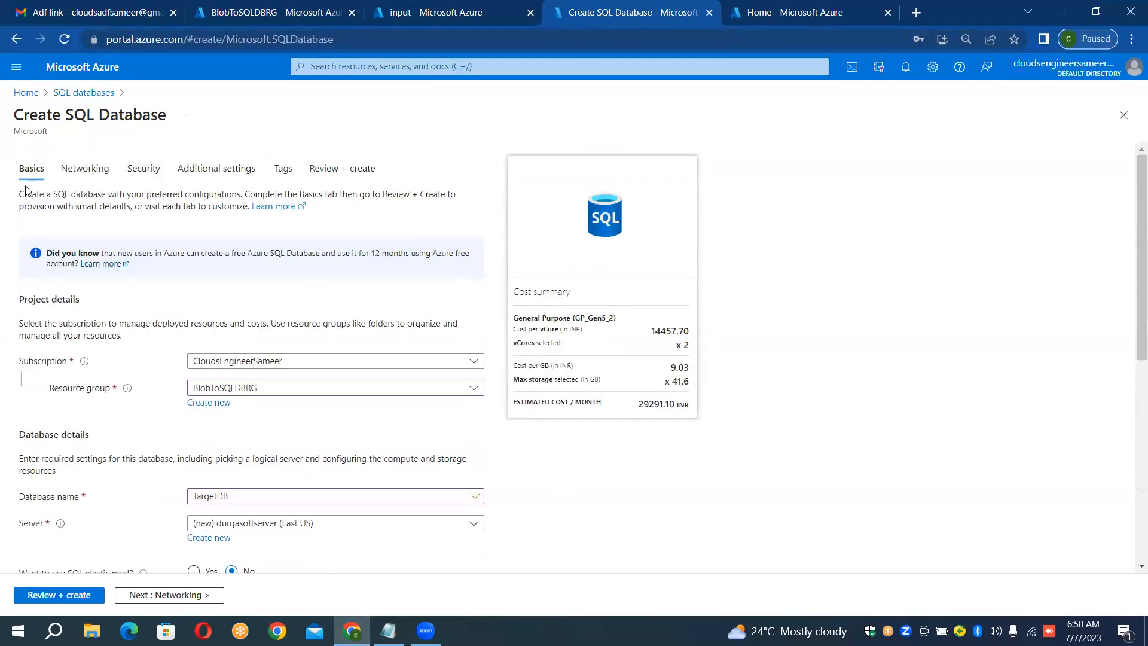
scroll(26, 190, "down", 1)
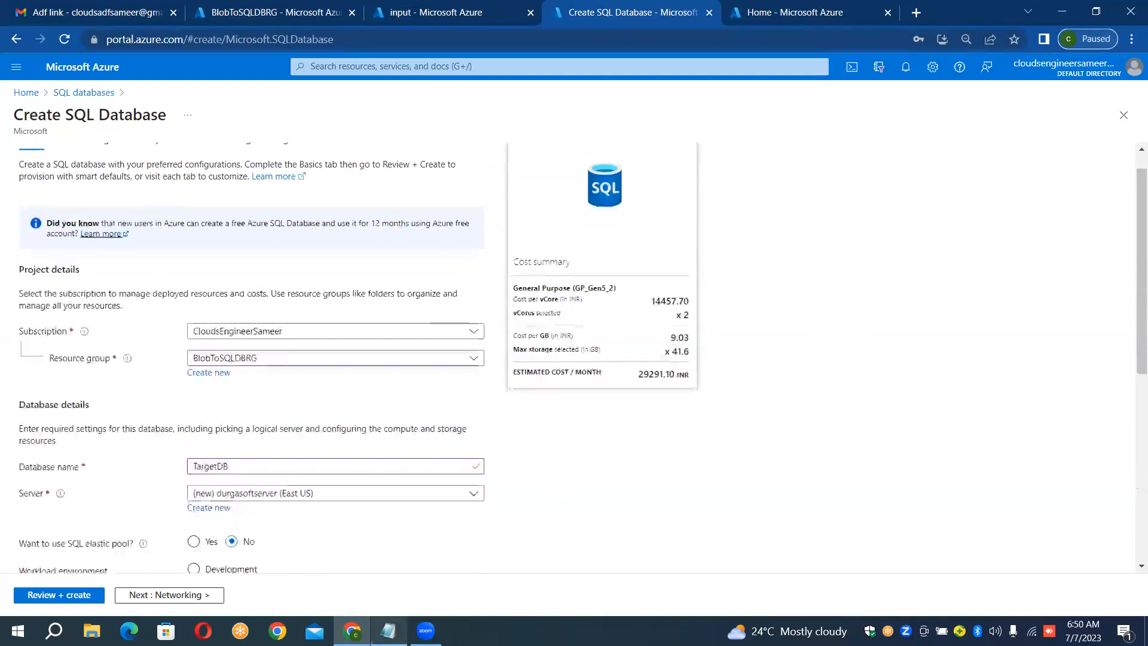
scroll(251, 359, "down", 6)
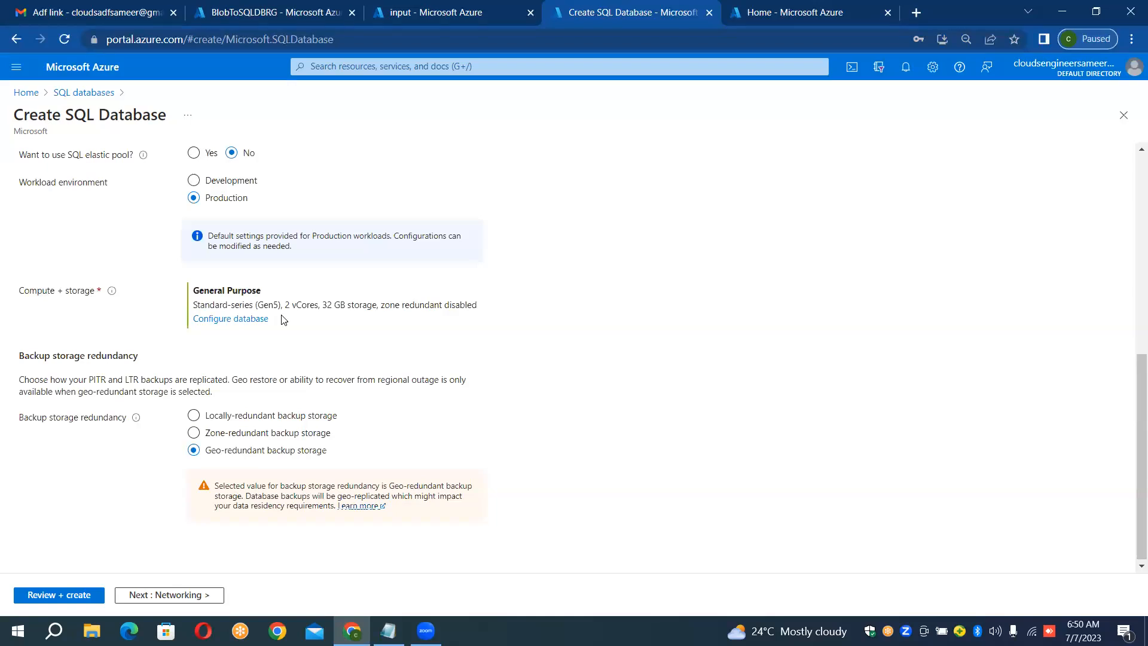
left_click(252, 321)
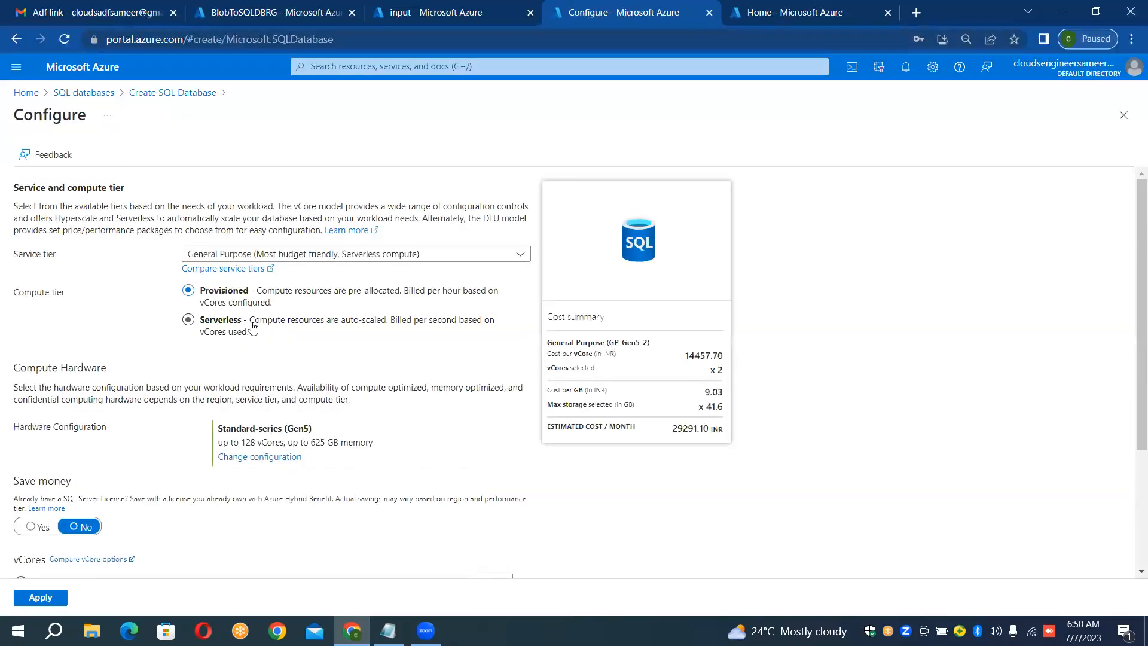
Step: Try the Hyperscale and Business Critical service tiers to compare their estimated monthly costs
left_click(310, 256)
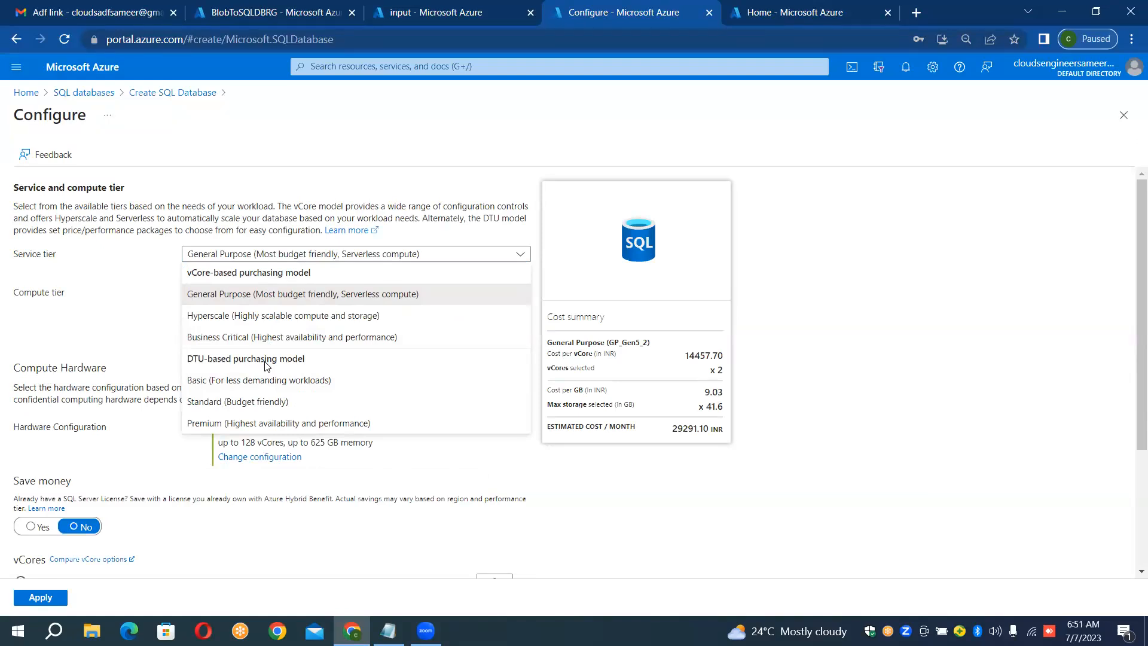
left_click(280, 316)
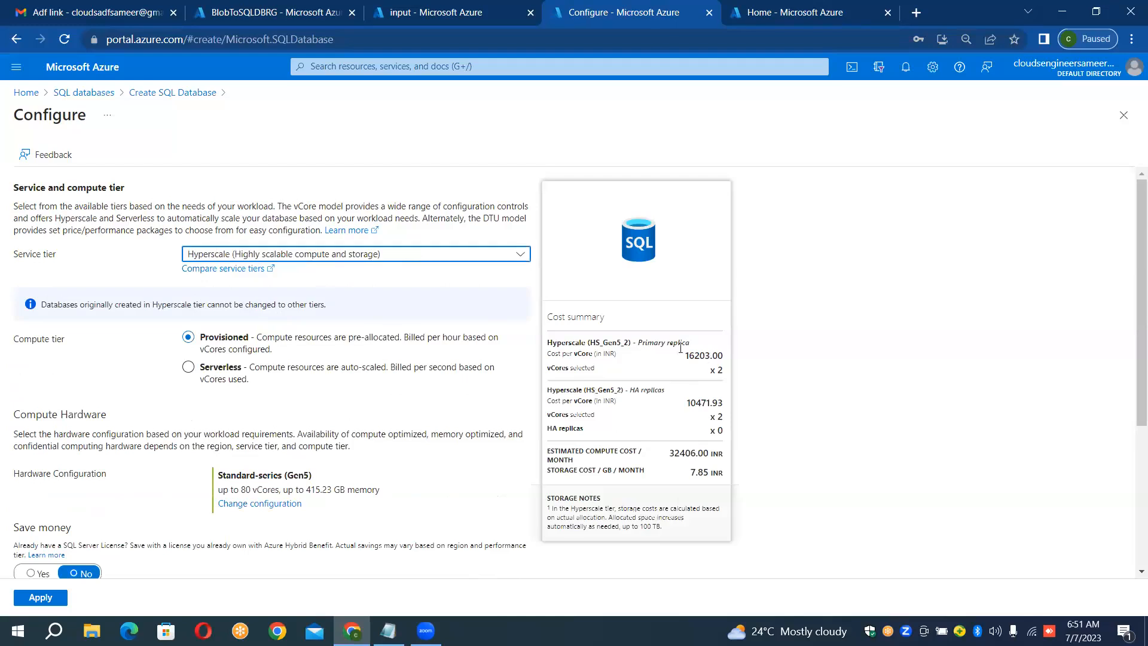
left_click(482, 260)
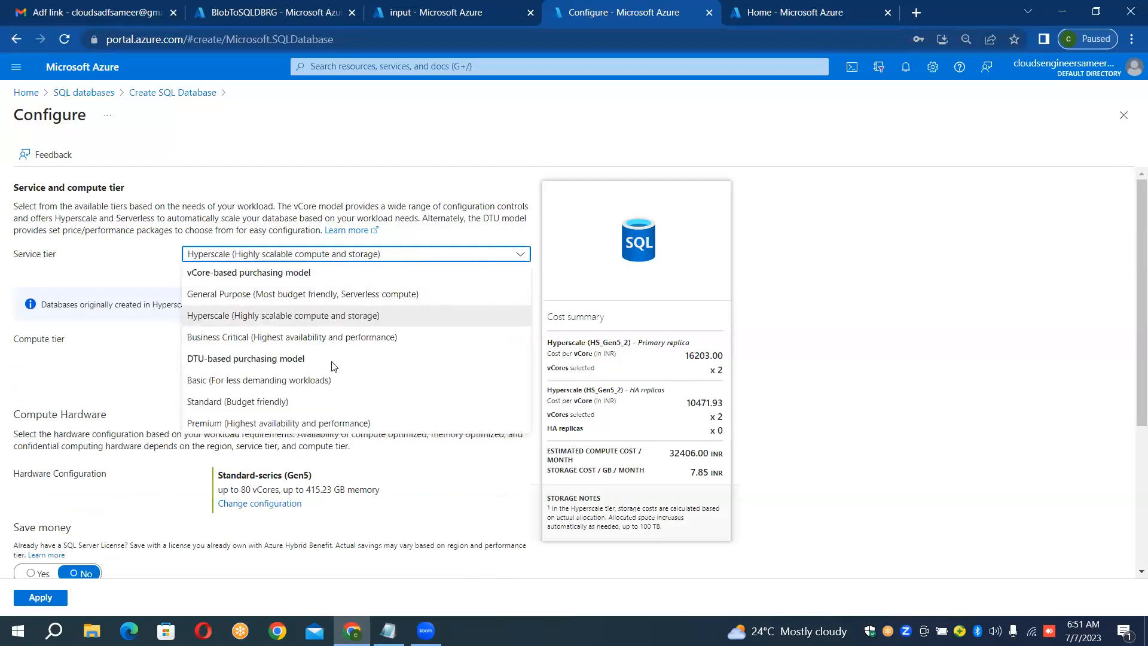
left_click(342, 342)
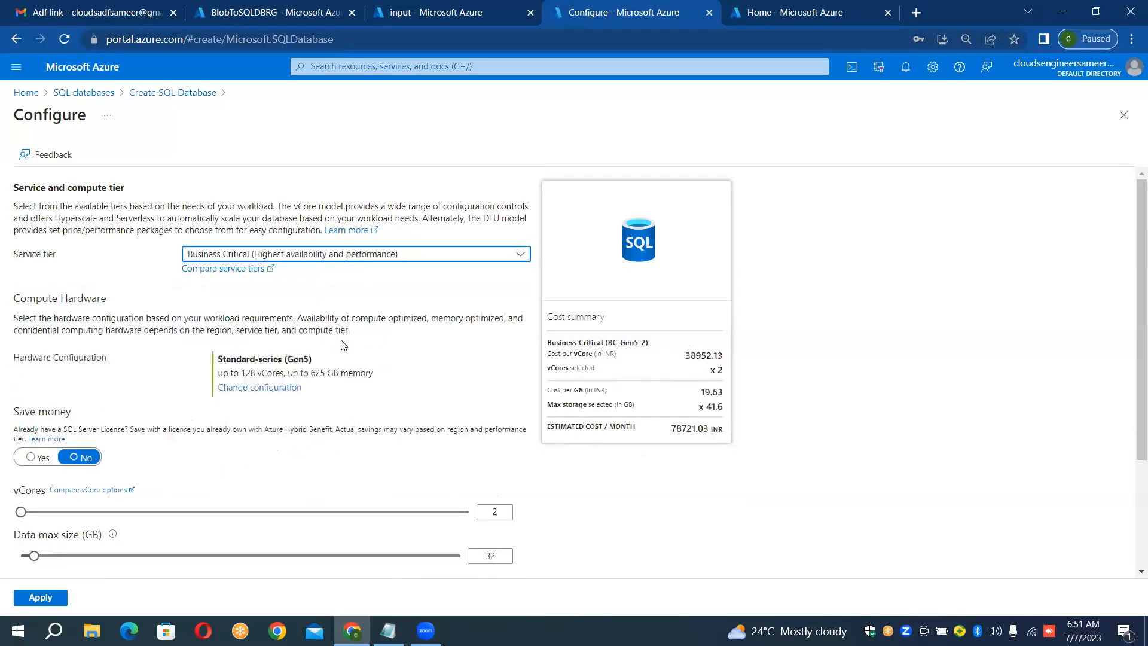
left_click(683, 428)
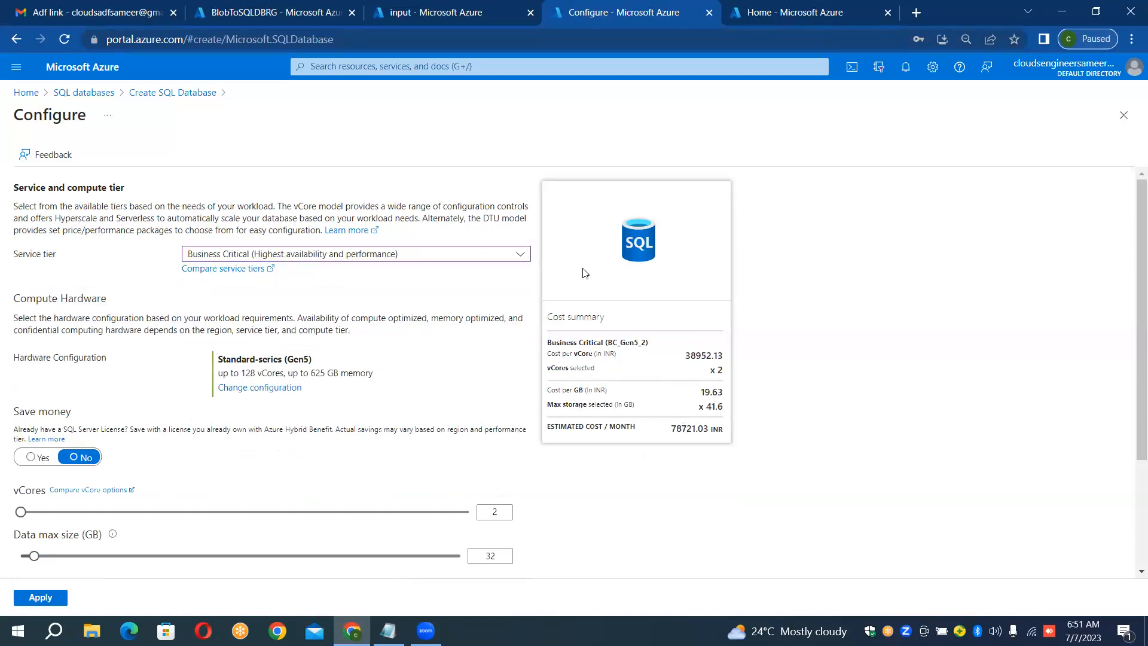
Step: Choose the DTU-based Basic service tier, reduce the data max size to 0.1 GB, and apply the configuration
left_click(520, 256)
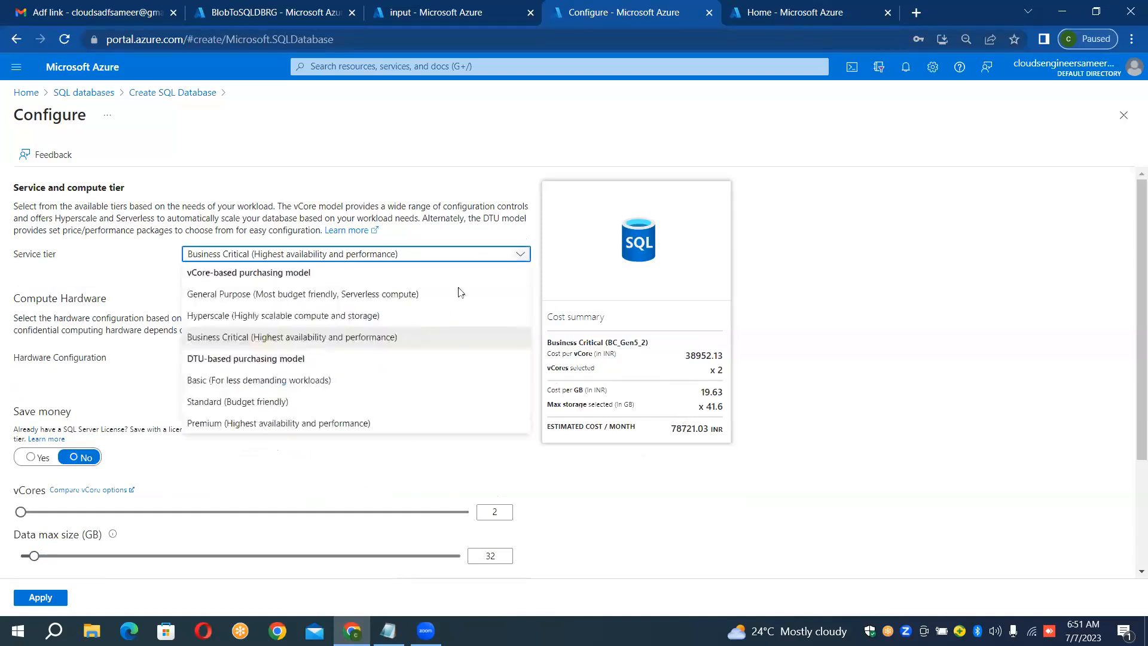
left_click(305, 381)
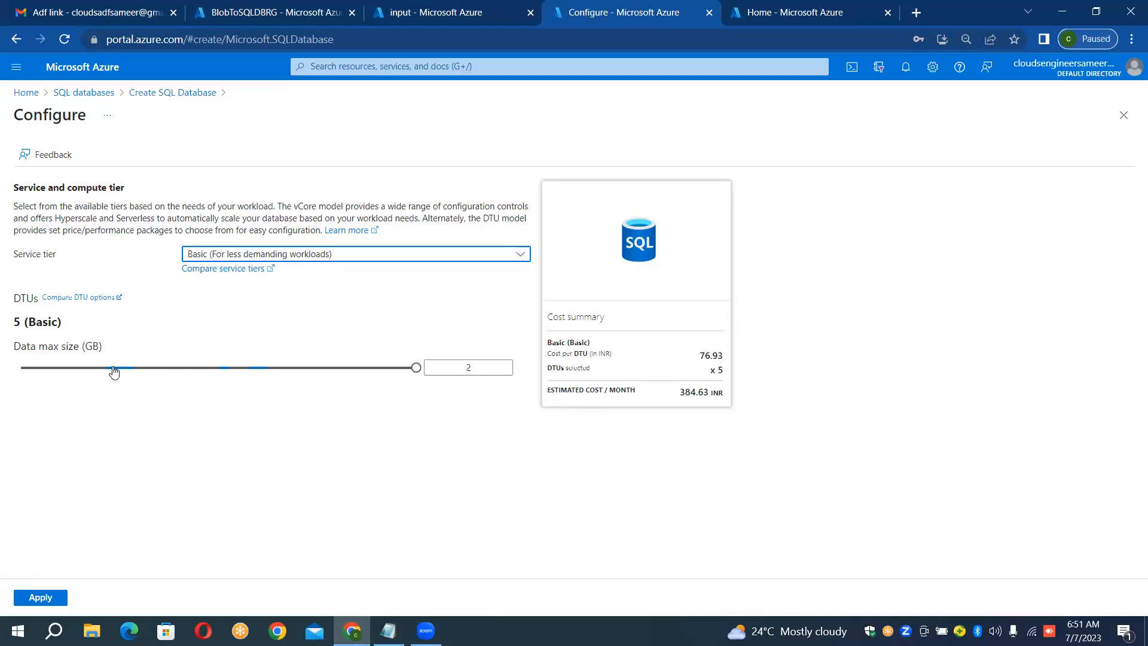
left_click(466, 371)
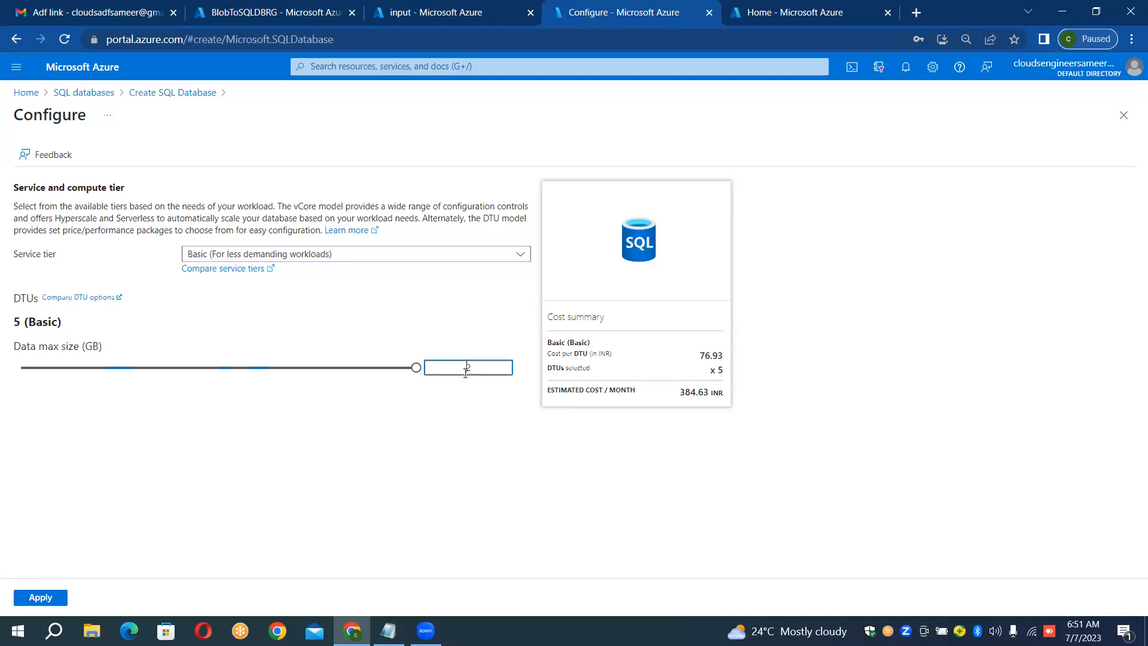
double_click(467, 368)
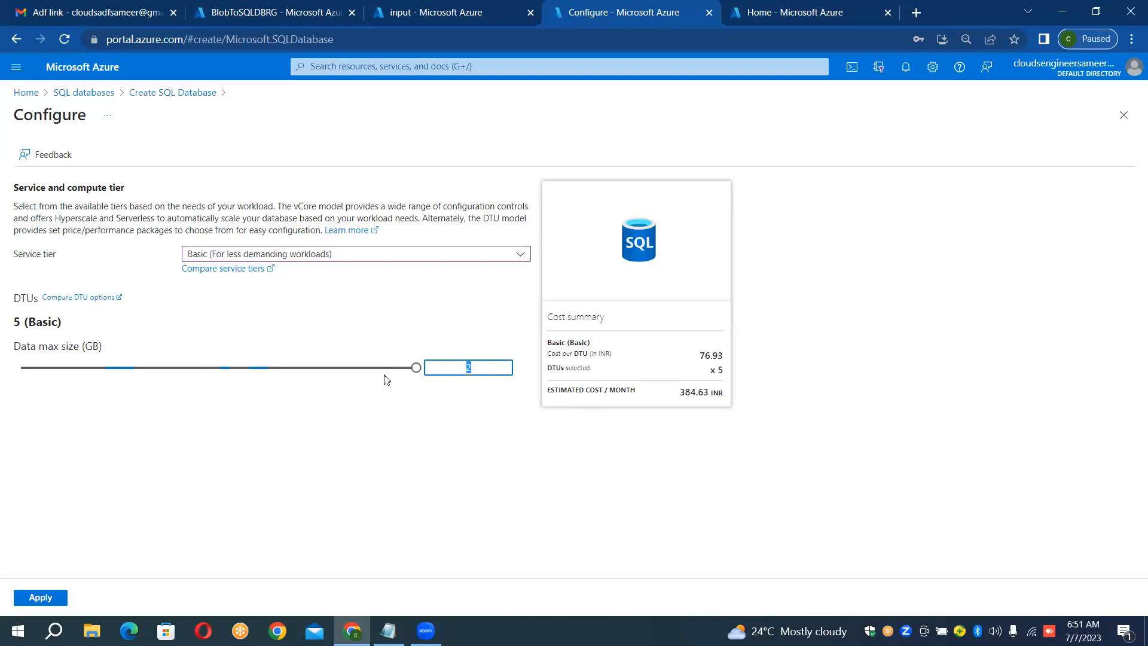
left_click_drag(409, 372, 2, 393)
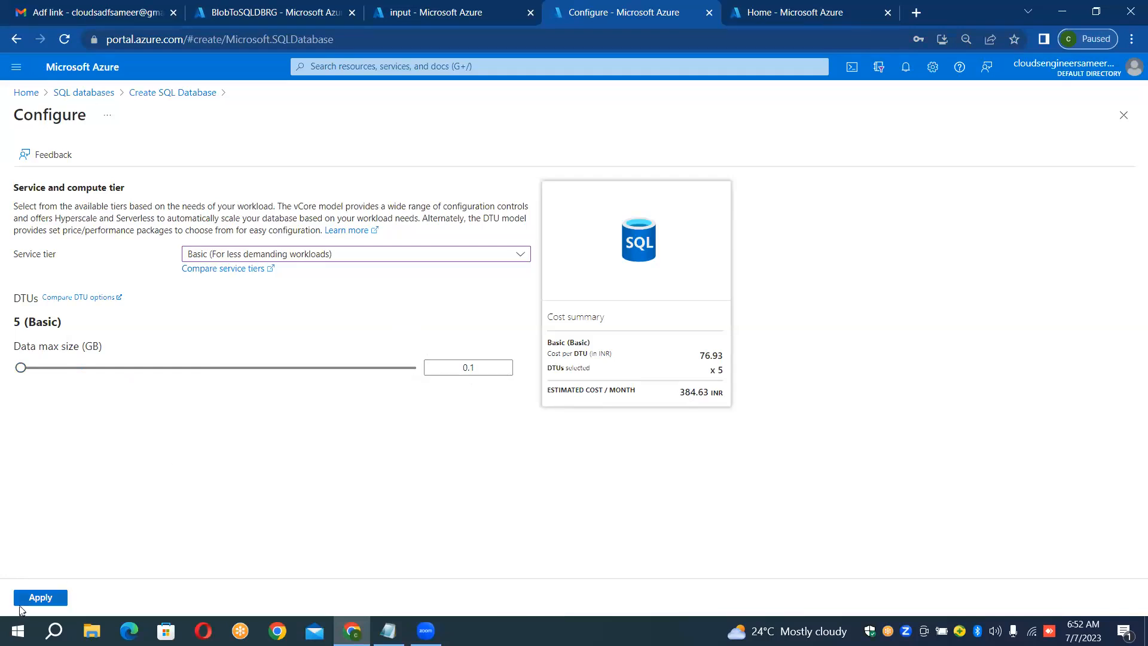
left_click(39, 600)
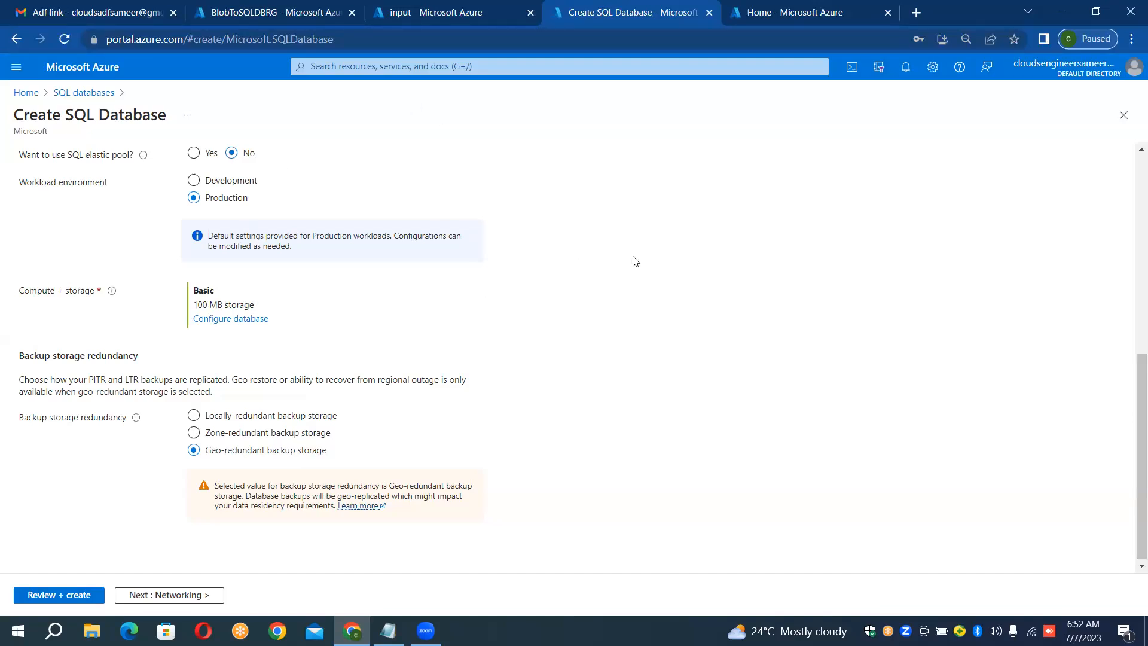
Step: Review the SQL elastic pool option, and switch to Notepad to examine SalesDb, productionDb and RetailDB in the server diagram
scroll(635, 261, "up", 3)
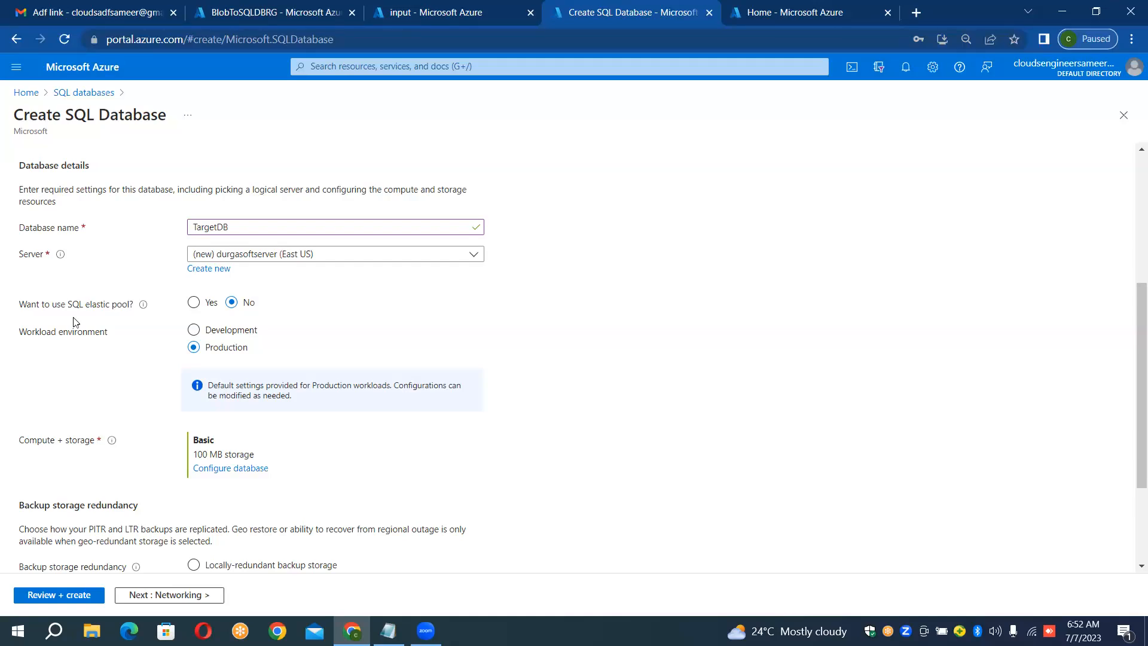
left_click(388, 630)
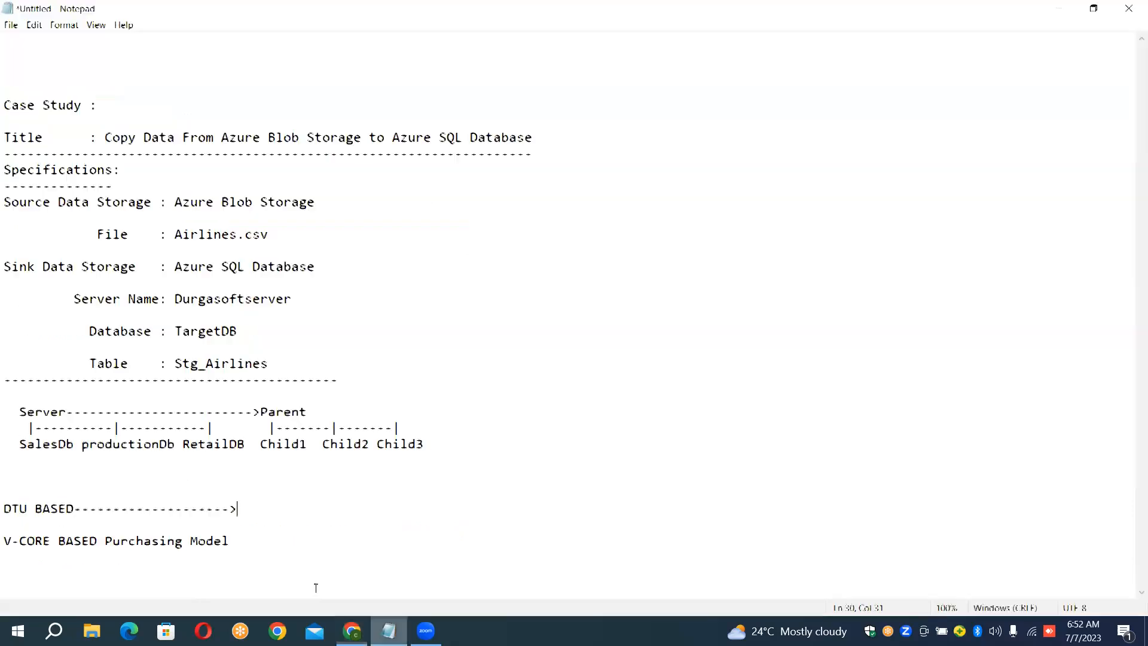
left_click(42, 445)
left_click(87, 445)
left_click(206, 448)
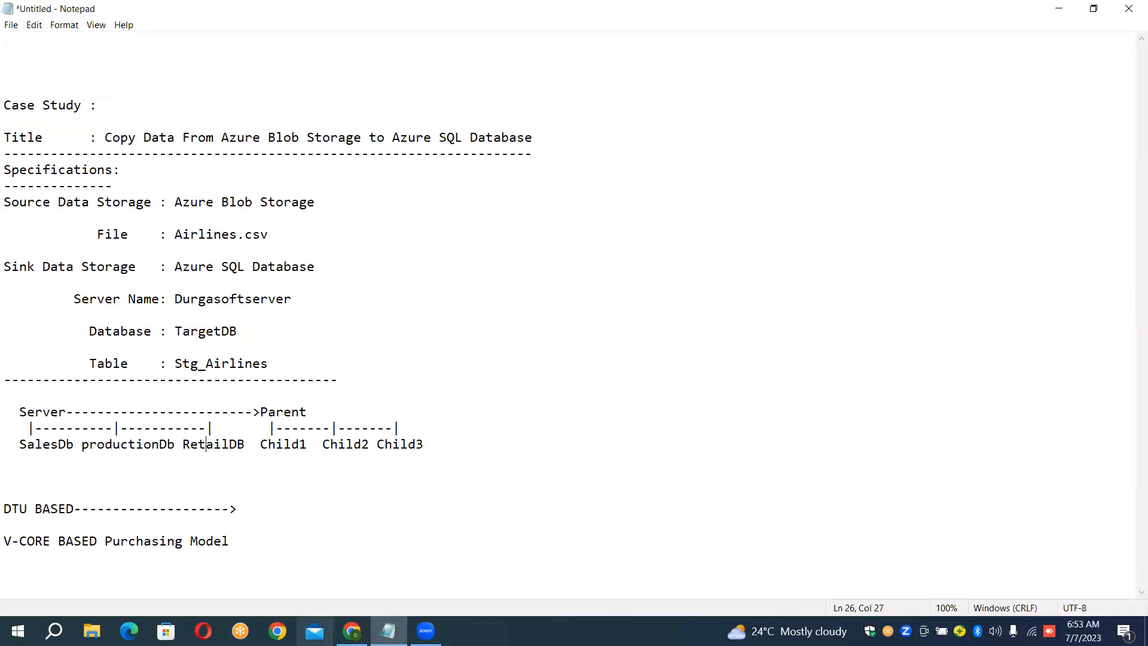
Step: Switch back to the Azure portal and review the basic project and database settings for TargetDB
left_click(352, 630)
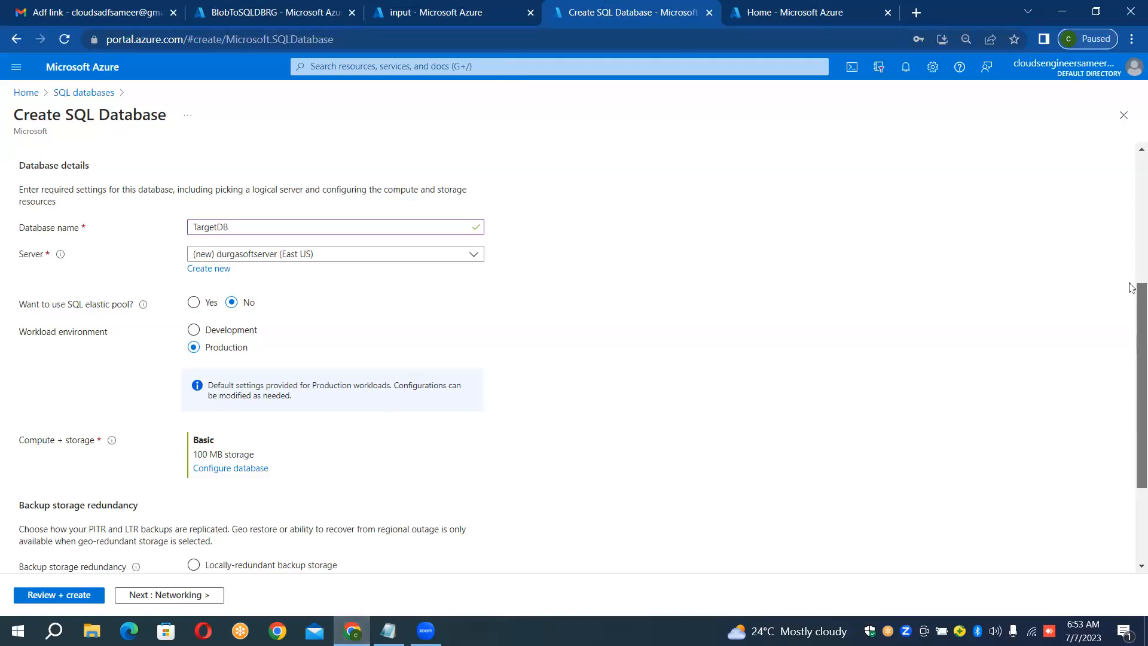
scroll(1132, 288, "up", 5)
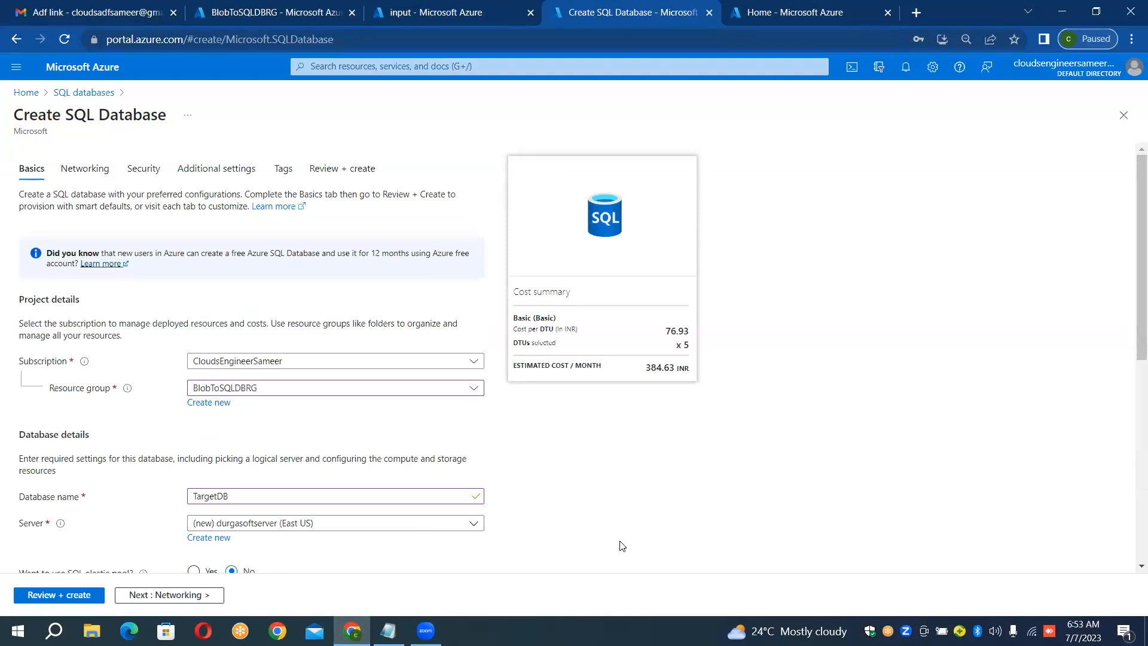
scroll(622, 545, "down", 3)
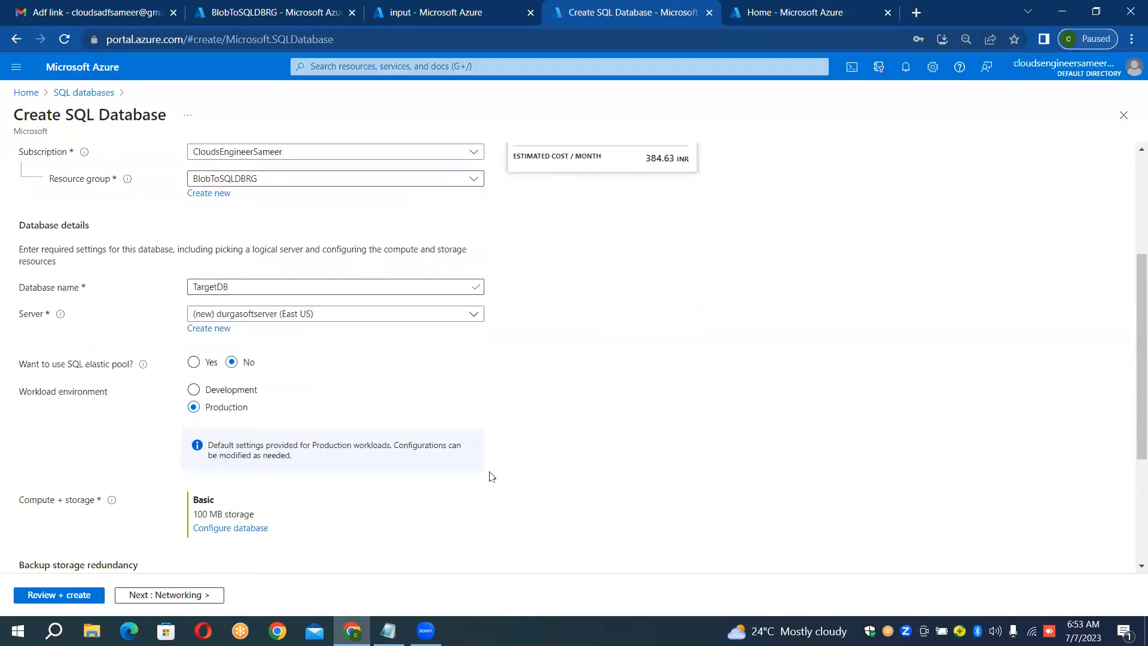
scroll(549, 510, "up", 1)
scroll(550, 511, "up", 3)
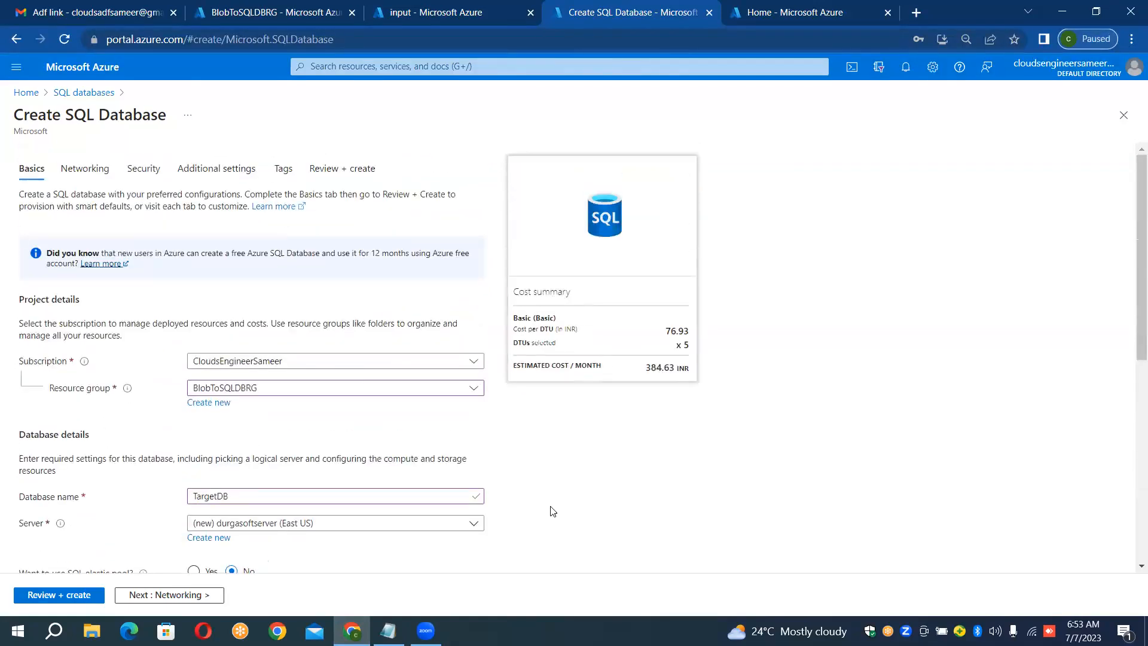
Step: Set the network connectivity method of the new SQL database's server to Public endpoint
left_click(85, 169)
left_click(137, 172)
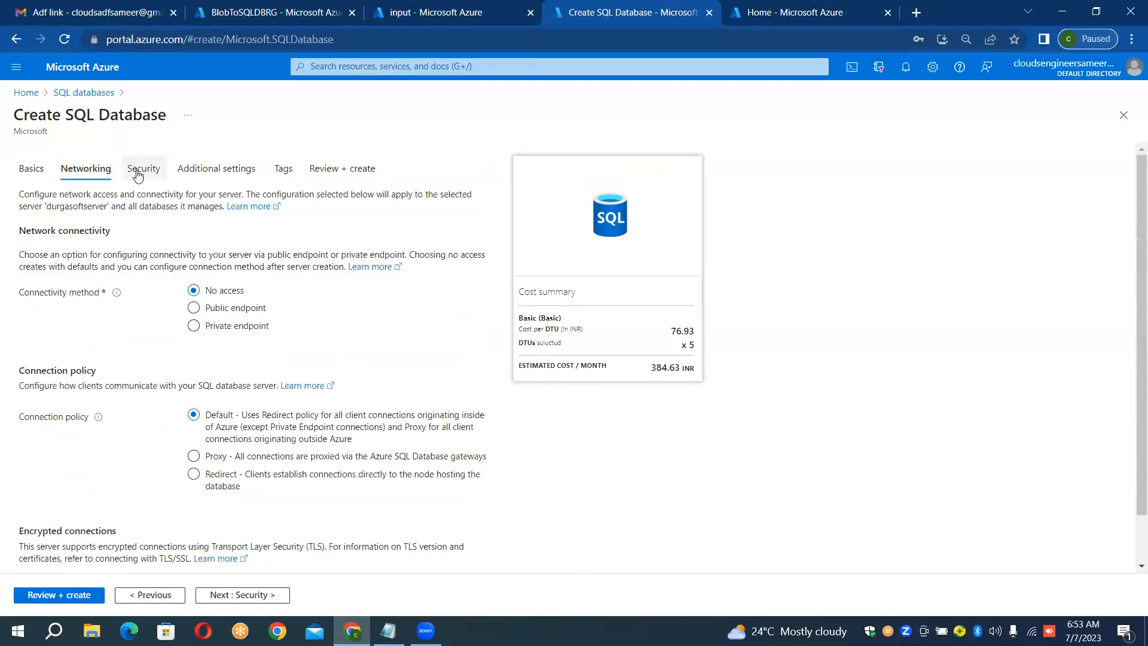
left_click(72, 173)
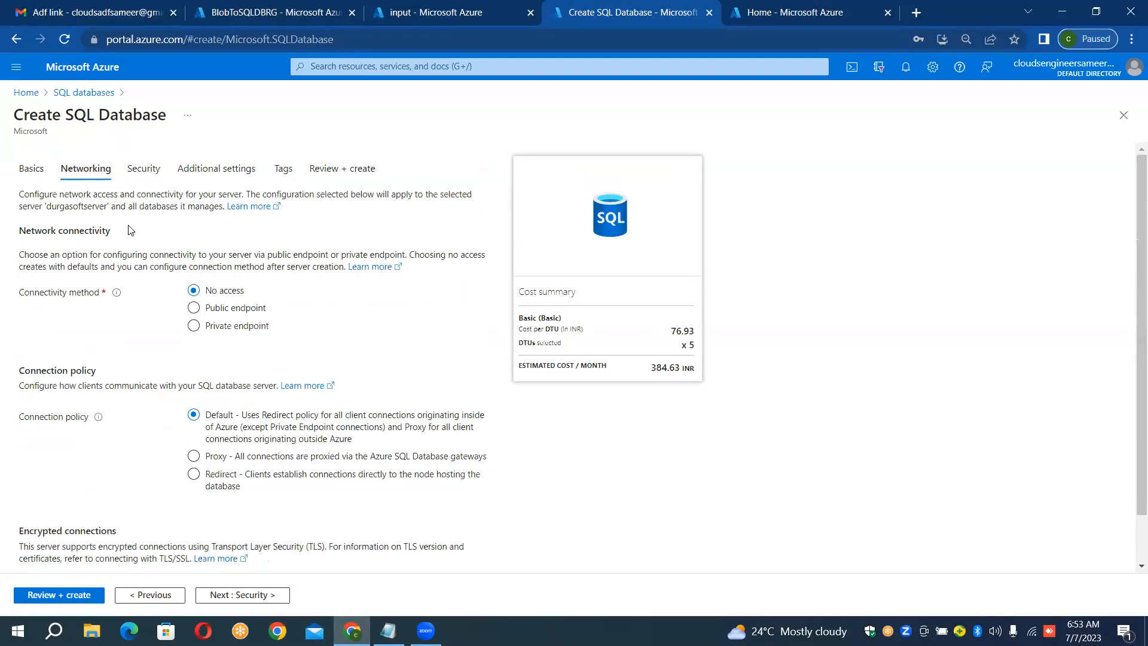
left_click(209, 308)
left_click(191, 310)
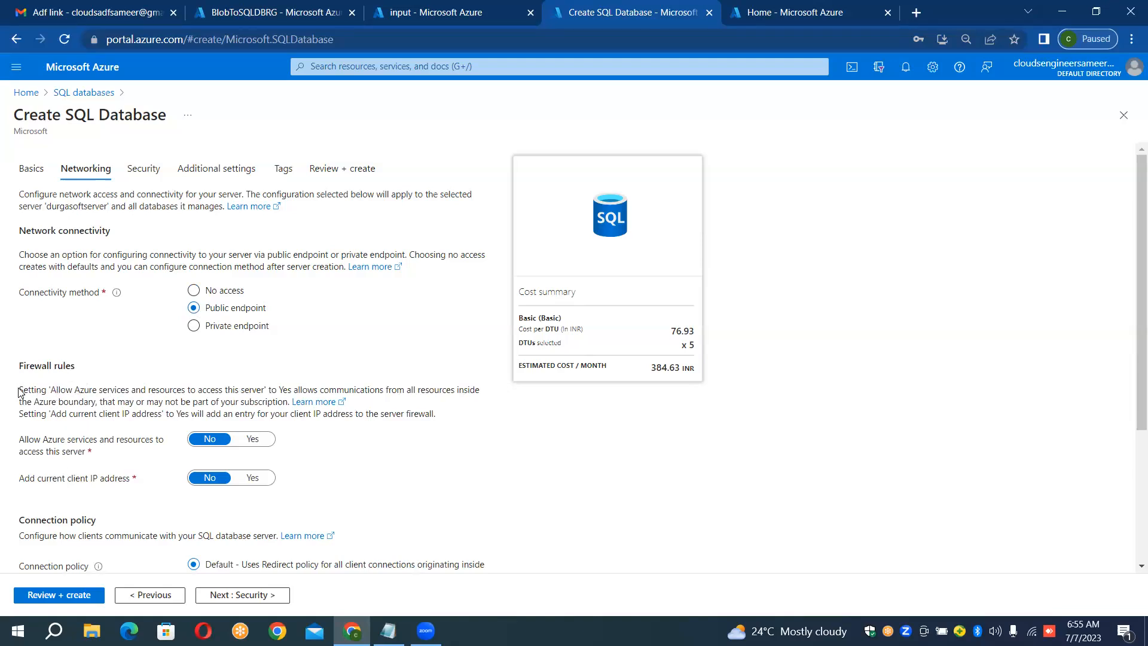
Step: Set the firewall rules to allow Azure services and resources to access the server and to add the current client IP address
left_click_drag(20, 392, 136, 432)
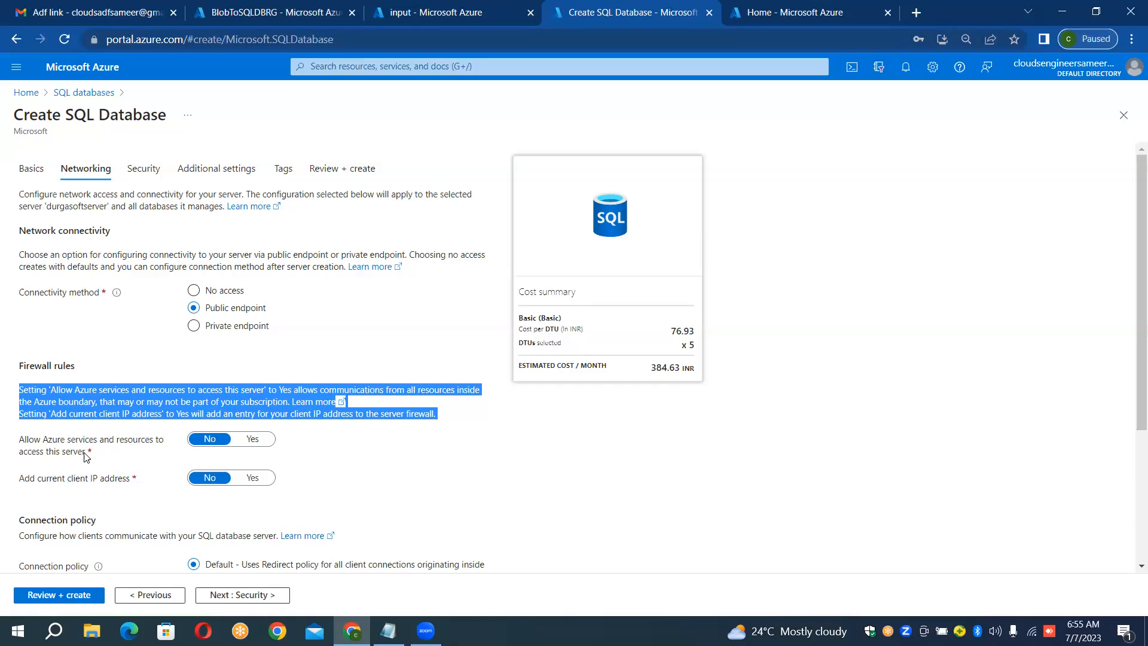
left_click(248, 441)
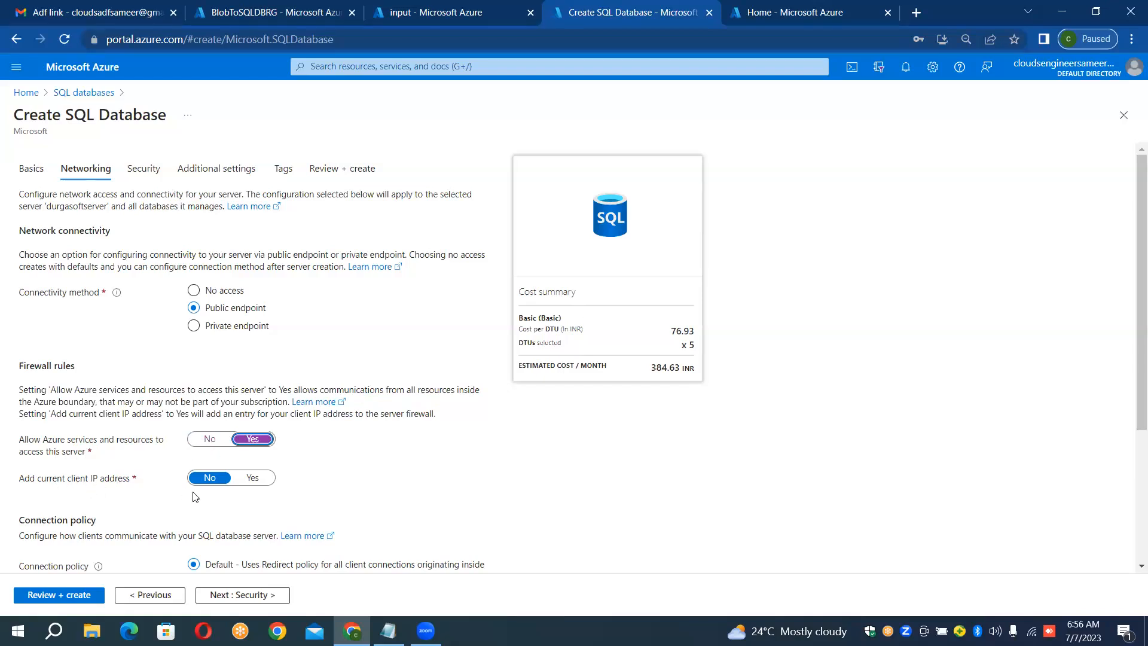
double_click(93, 481)
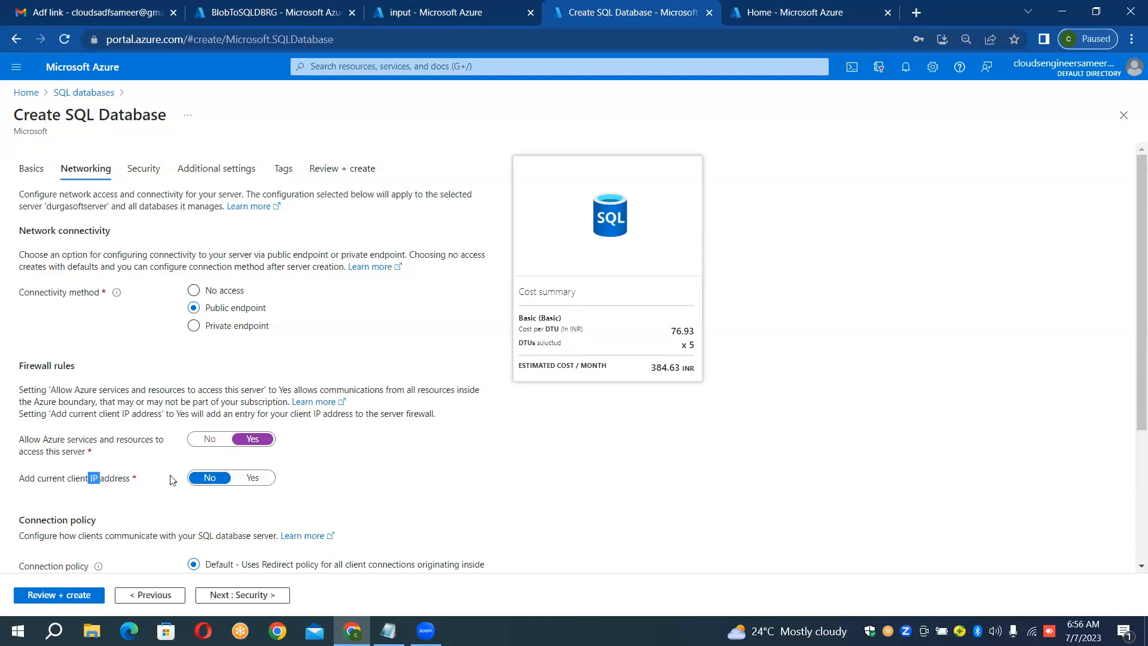
left_click(266, 480)
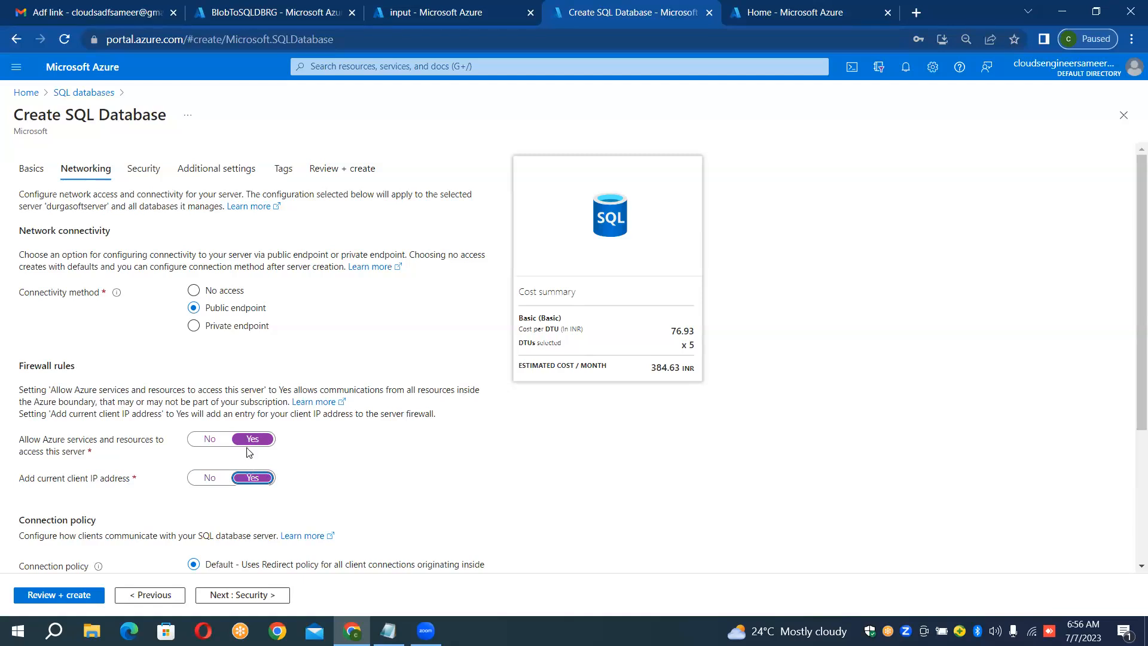
Step: Recheck the basic settings of the new database, including its resource group, name, server and compute tier
left_click(42, 167)
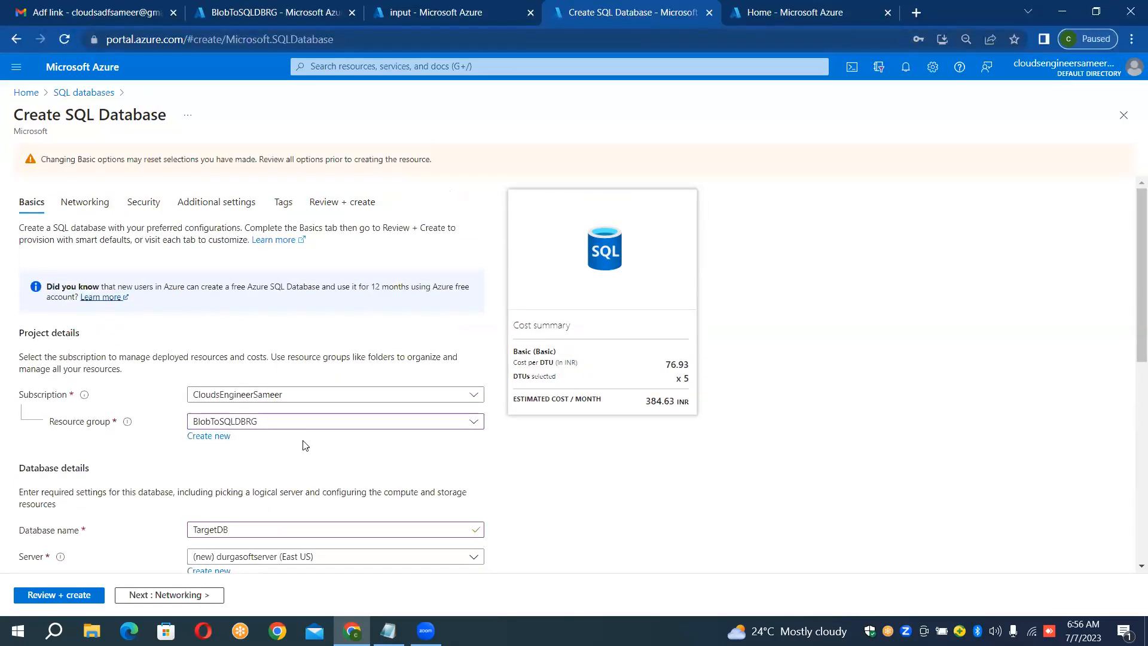
key("Tab")
key("Tab")
key("Tab")
key("Tab")
key("Tab")
left_click(546, 486)
scroll(548, 489, "down", 1)
scroll(547, 489, "down", 3)
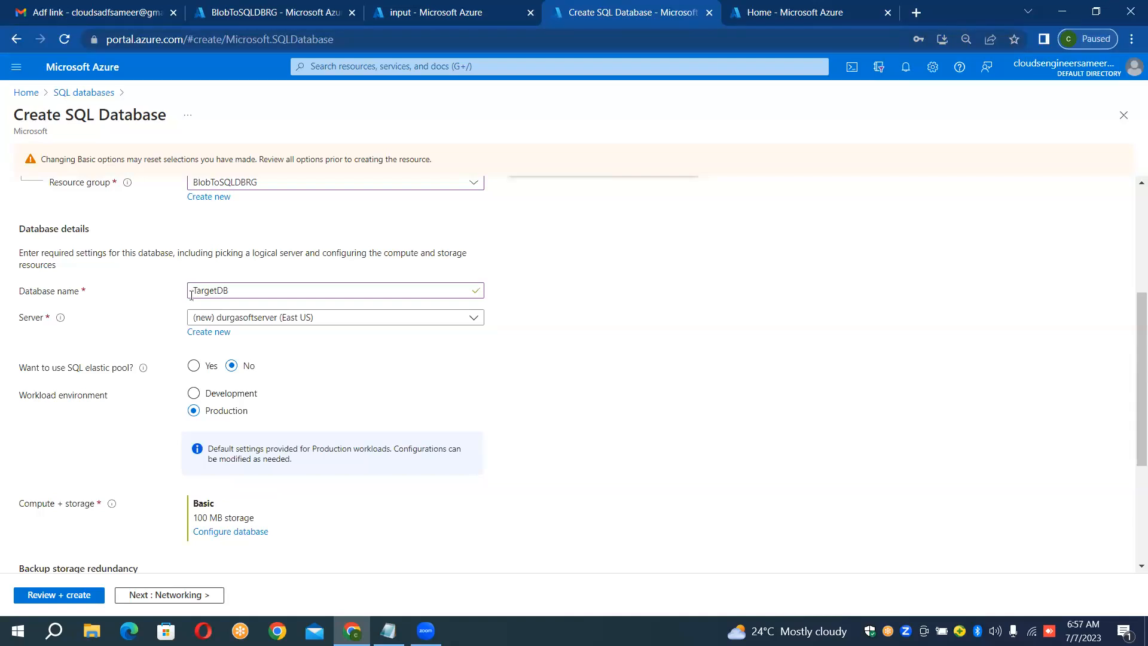
scroll(562, 325, "up", 4)
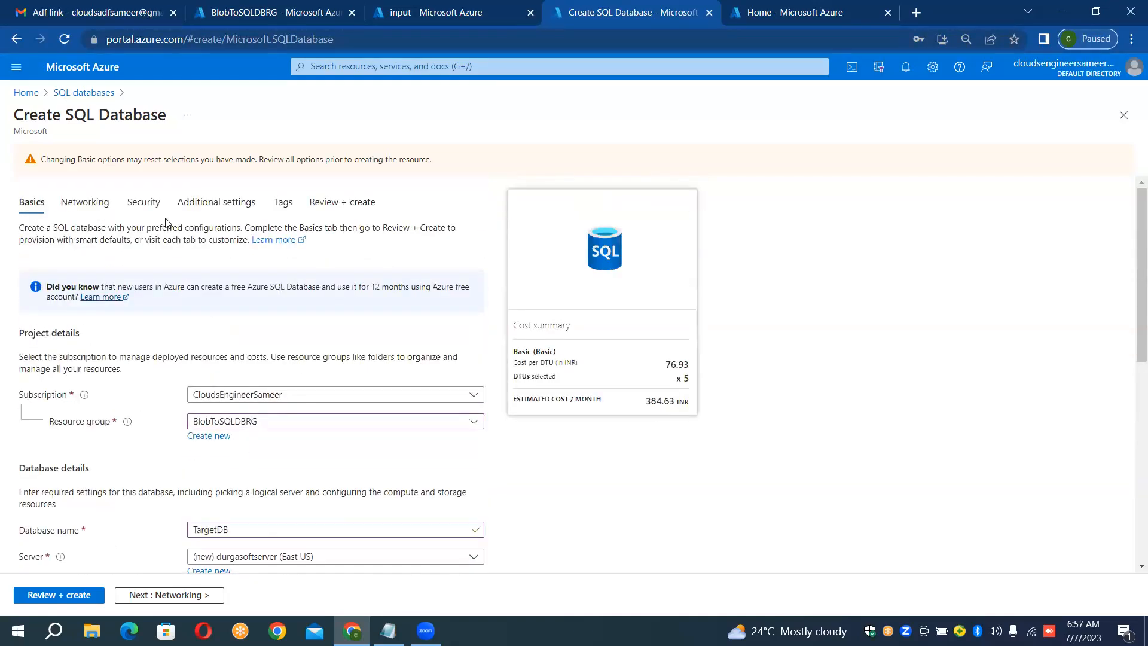
Step: Check the networking settings once more, validate the TargetDB configuration, and submit the database for creation
left_click(99, 203)
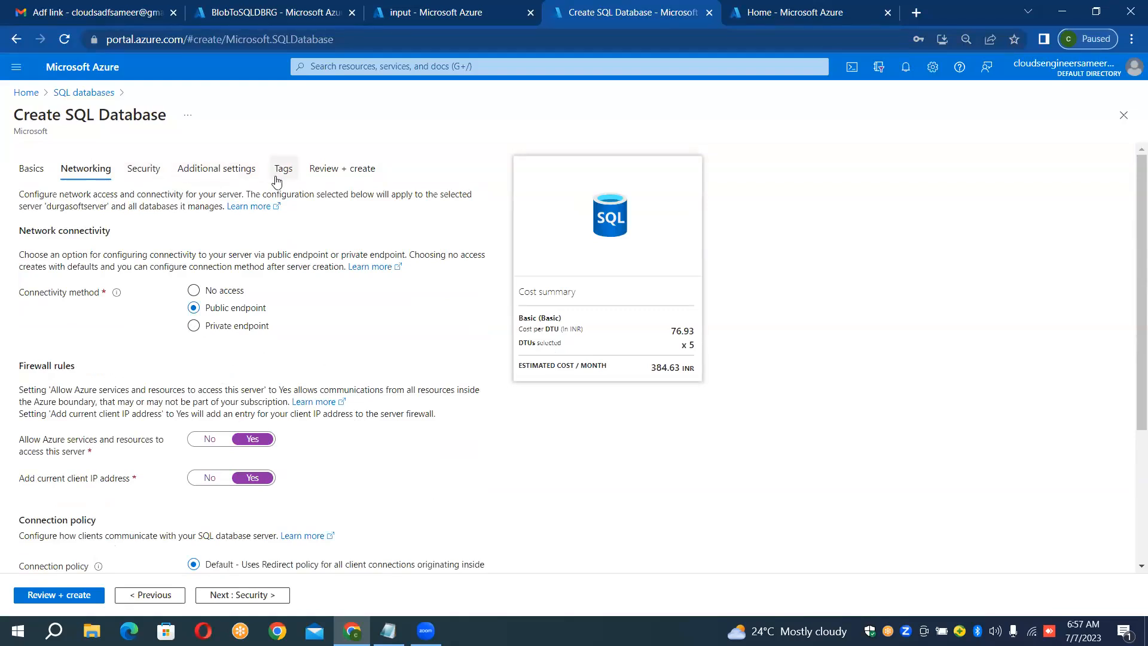
left_click(59, 597)
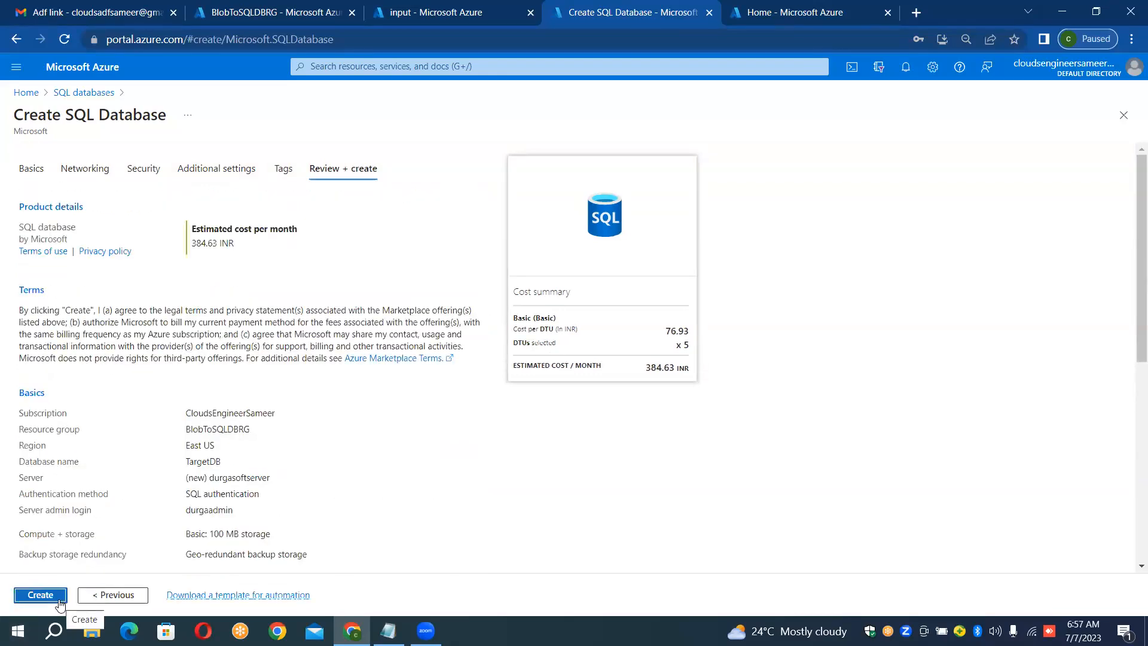
left_click(41, 595)
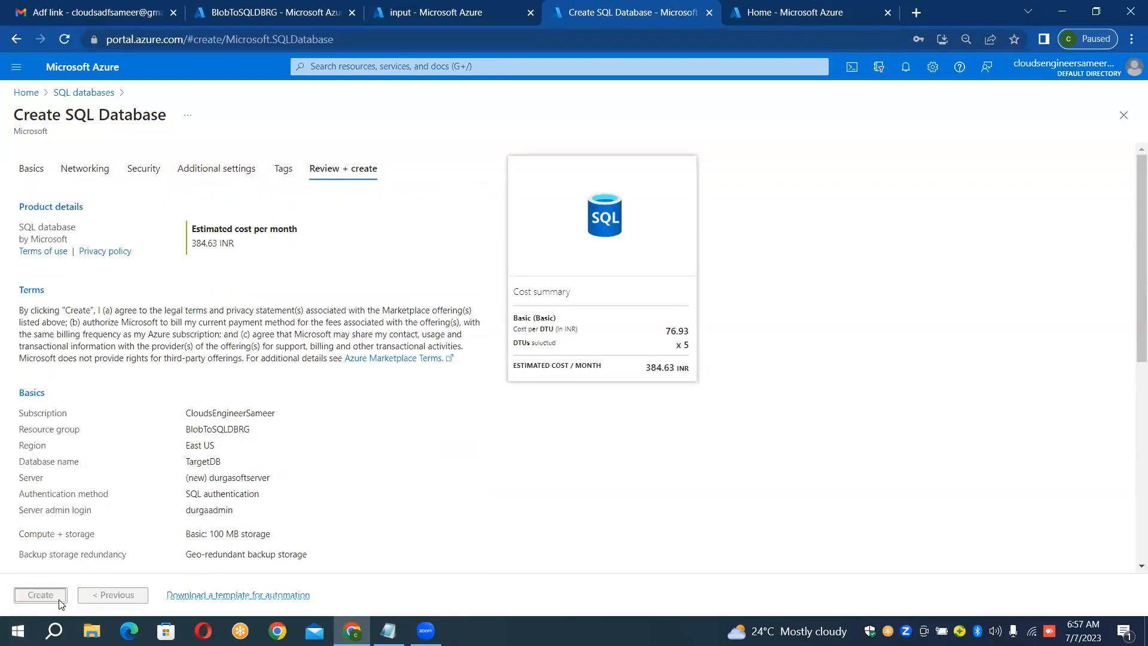
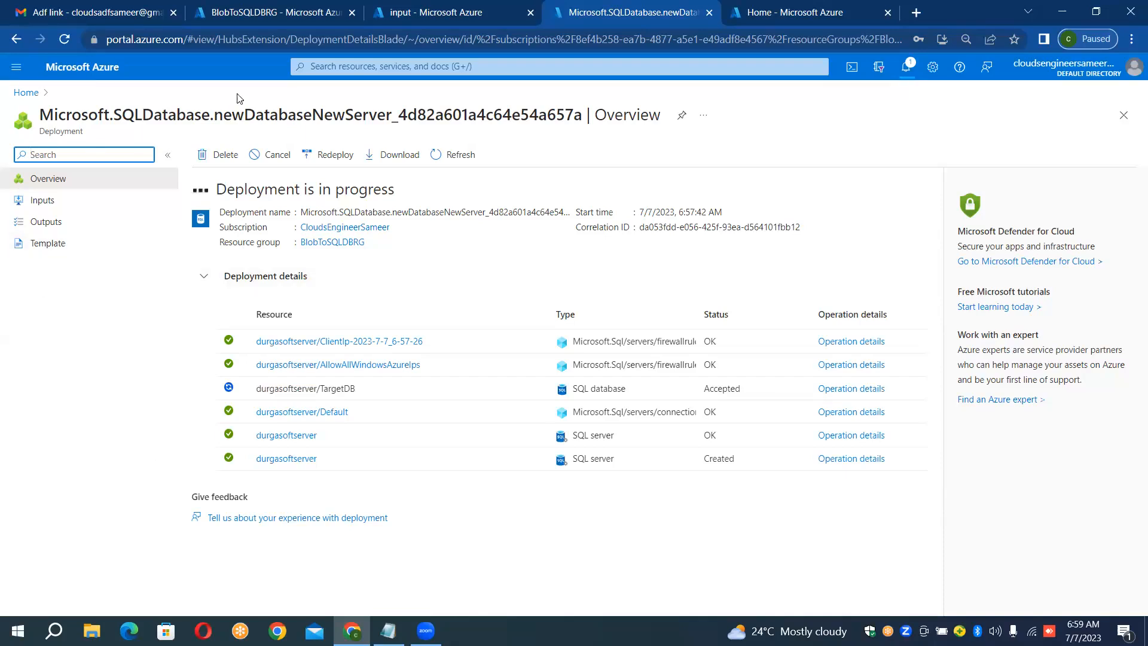
Step: Refresh the database deployment status and open the deployed TargetDB resource, checking its server and database names
left_click(456, 162)
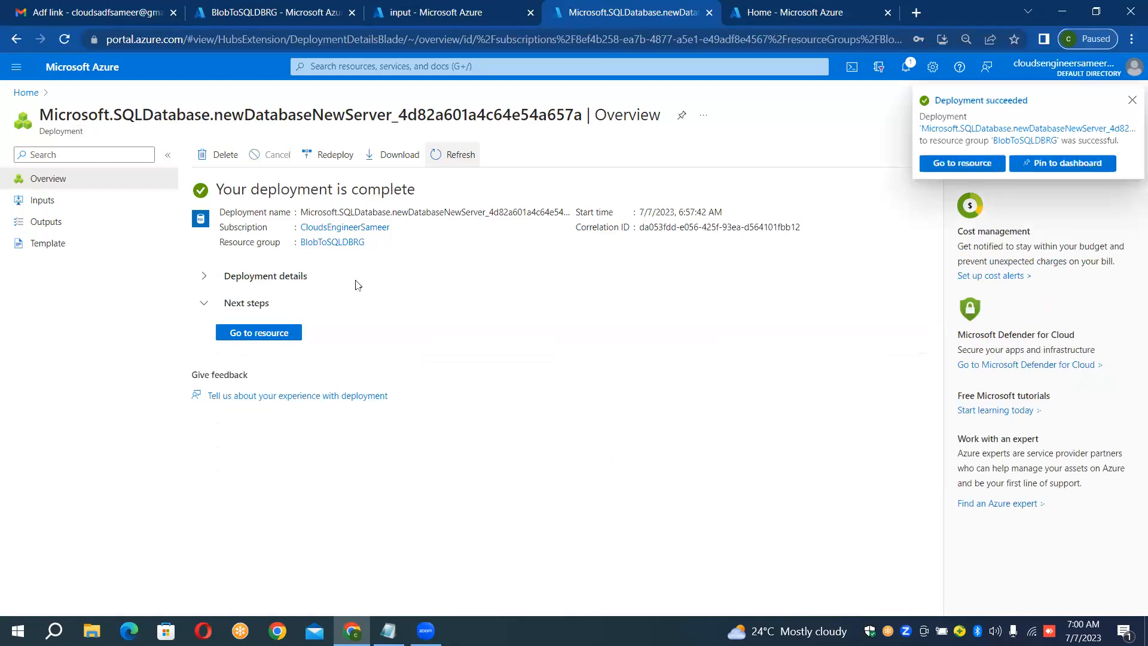
left_click(284, 342)
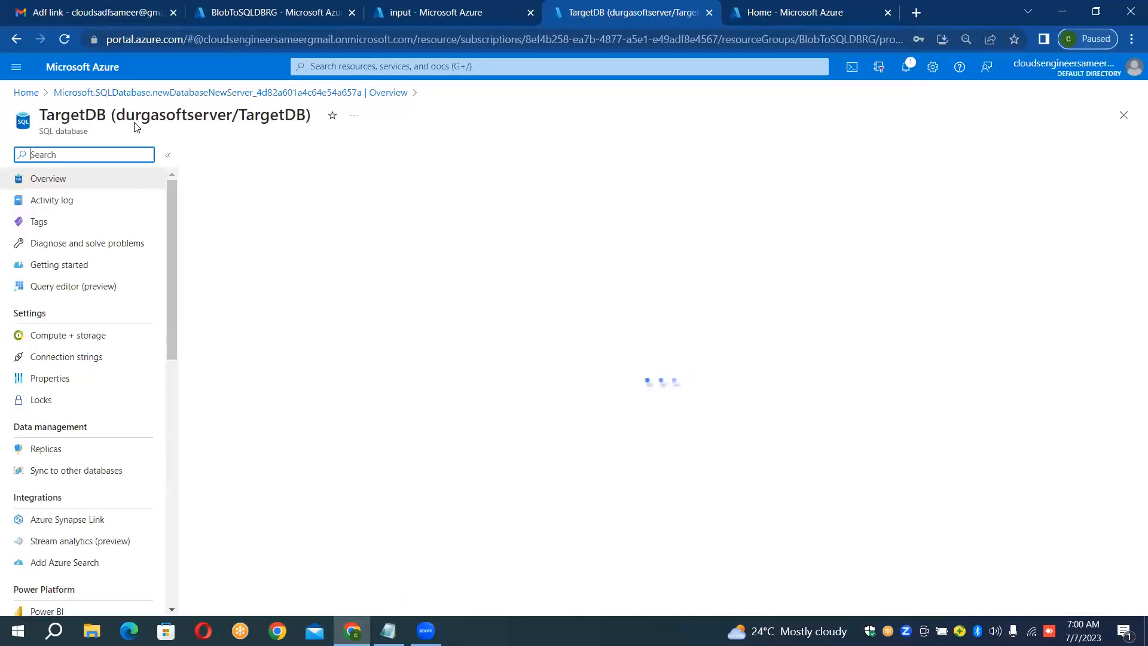
left_click_drag(119, 115, 233, 119)
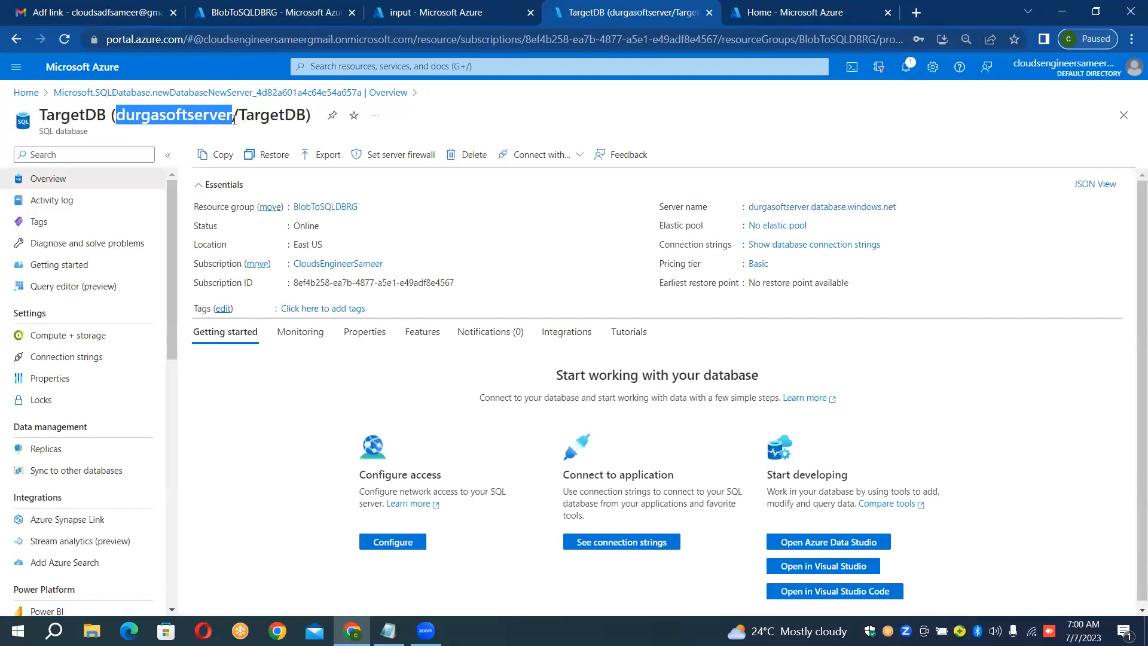
double_click(272, 114)
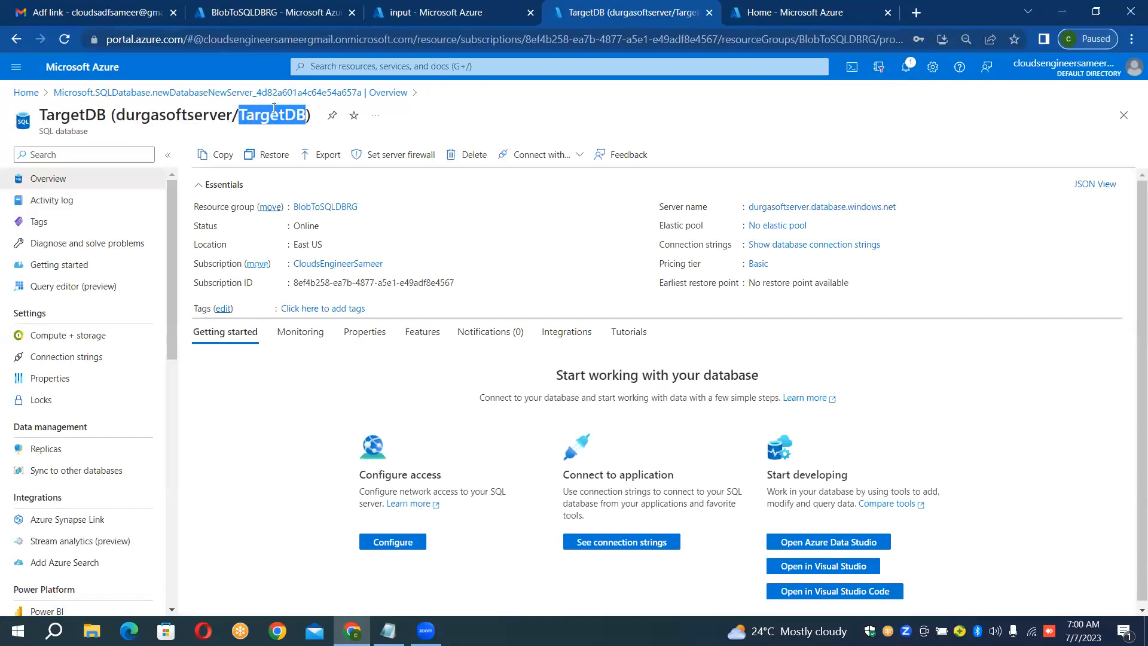
left_click(279, 108)
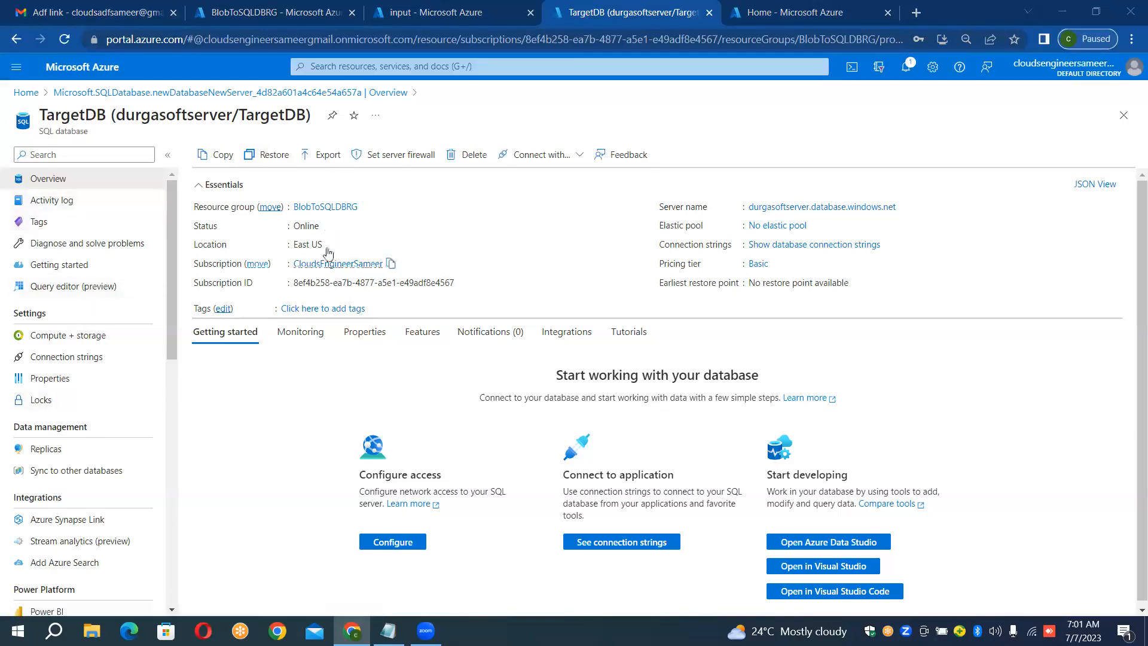
Step: Sign in to TargetDB's query editor with SQL server authentication, entering the admin account's password
left_click(69, 292)
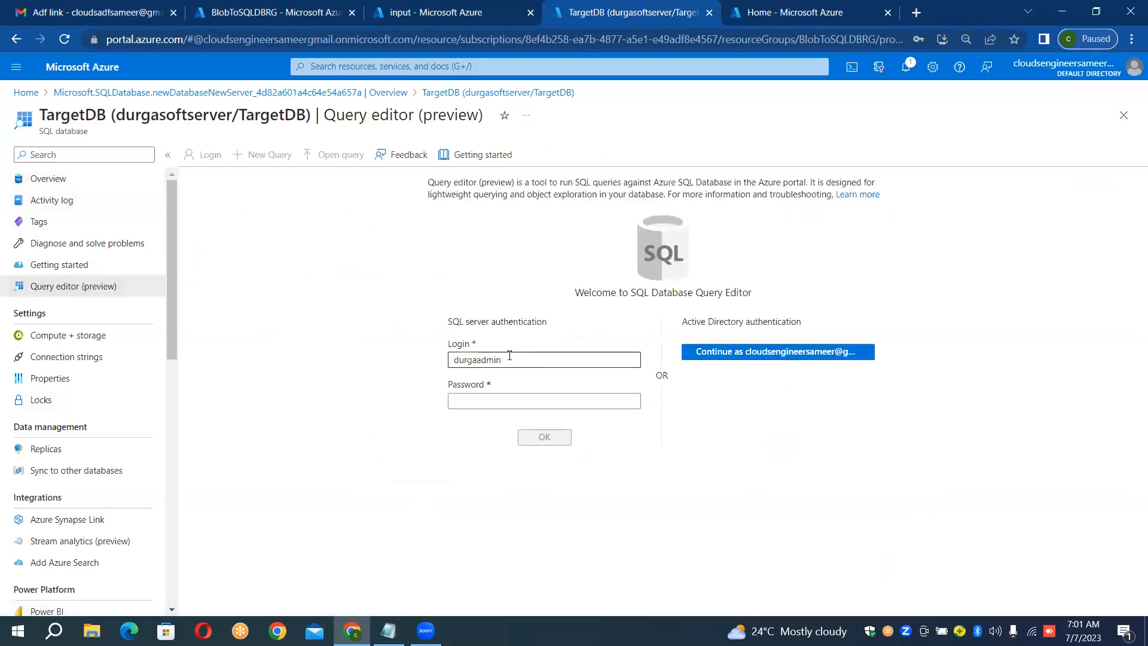
left_click(513, 363)
left_click(511, 402)
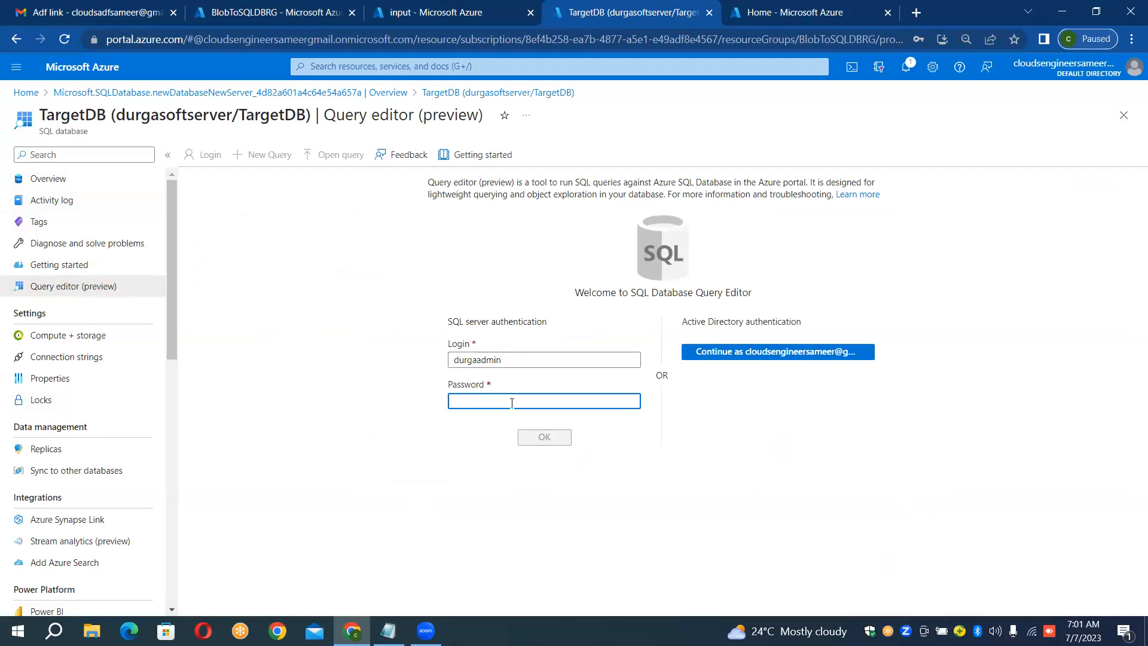
type("••••••")
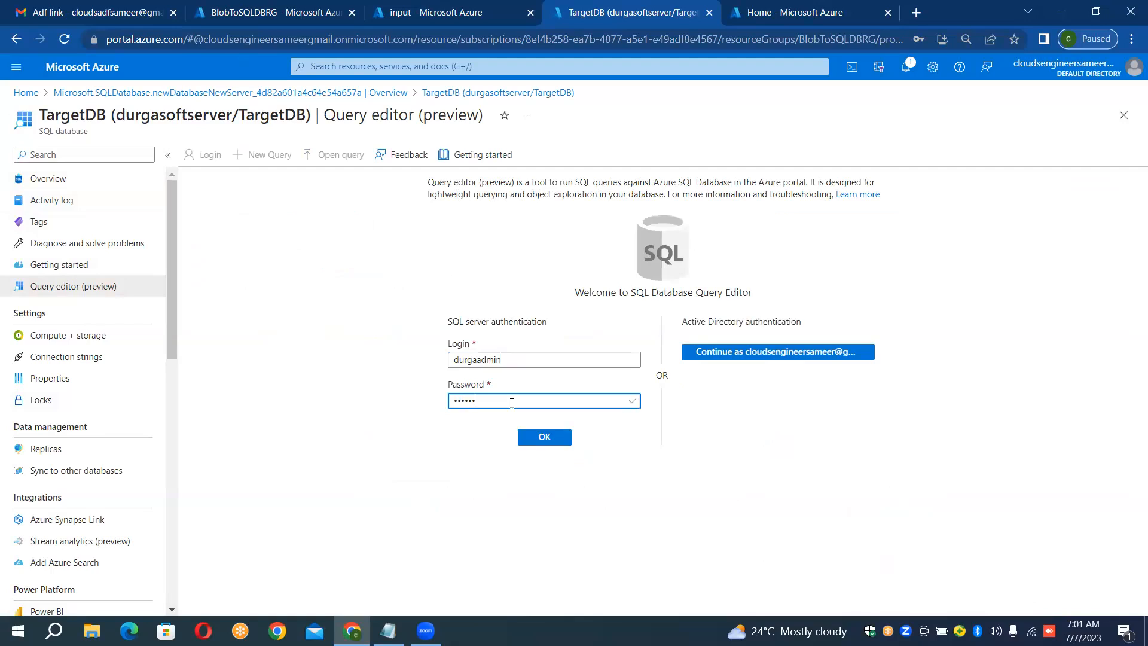
type("••••")
left_click(560, 437)
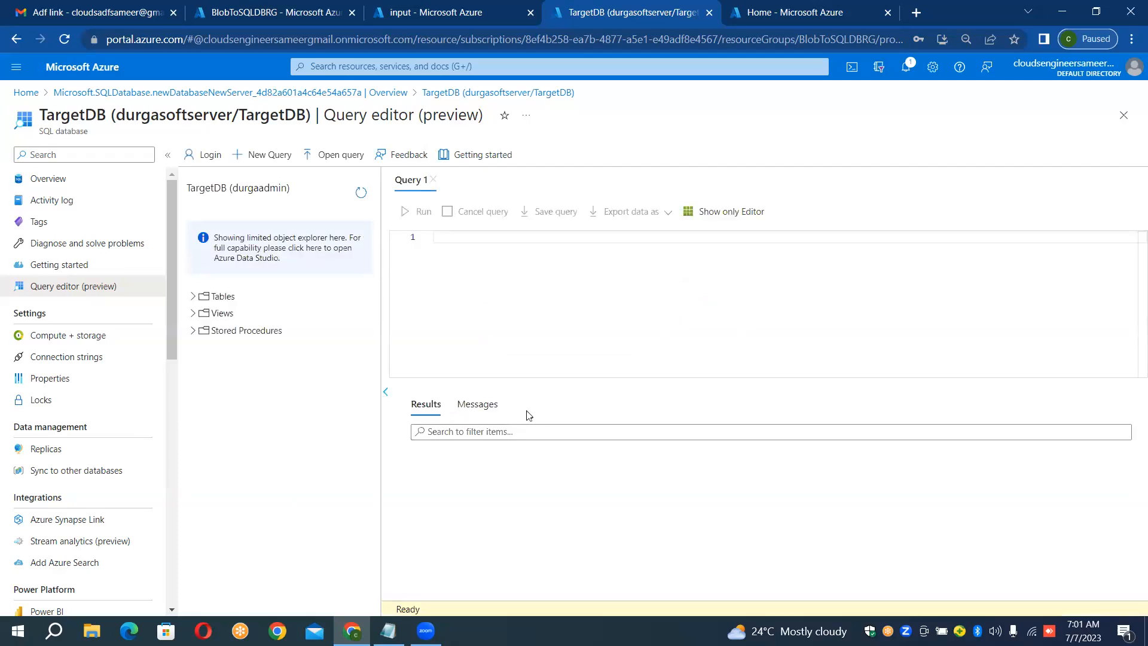
Step: Examine the tables, views and stored procedures of TargetDB in the query editor
left_click(194, 297)
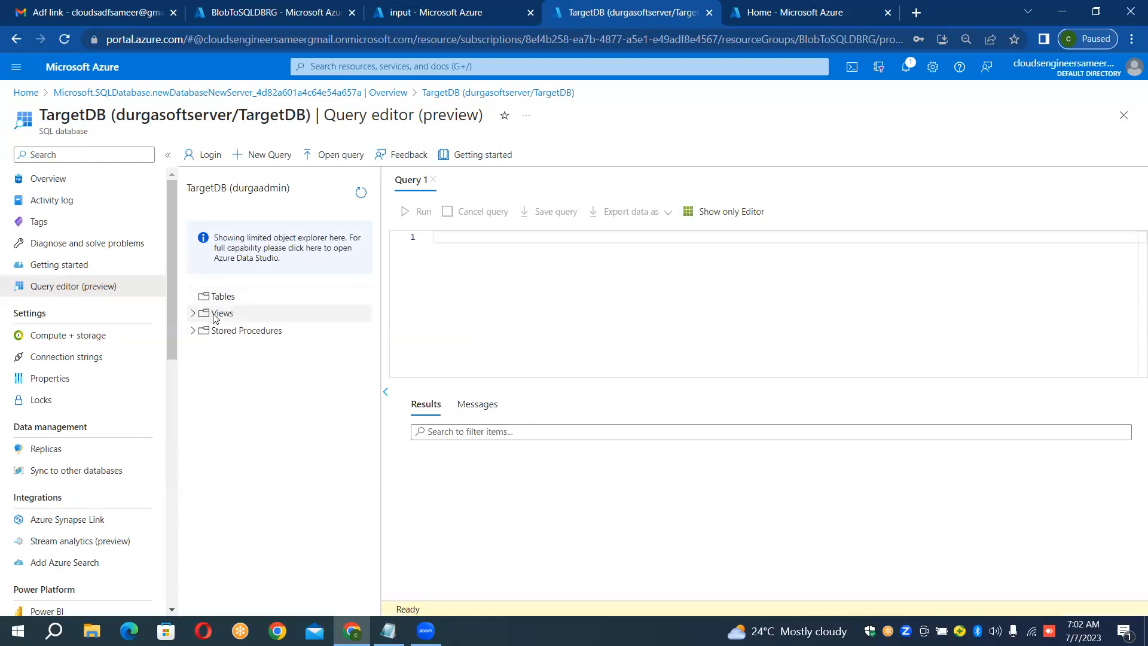
left_click(195, 313)
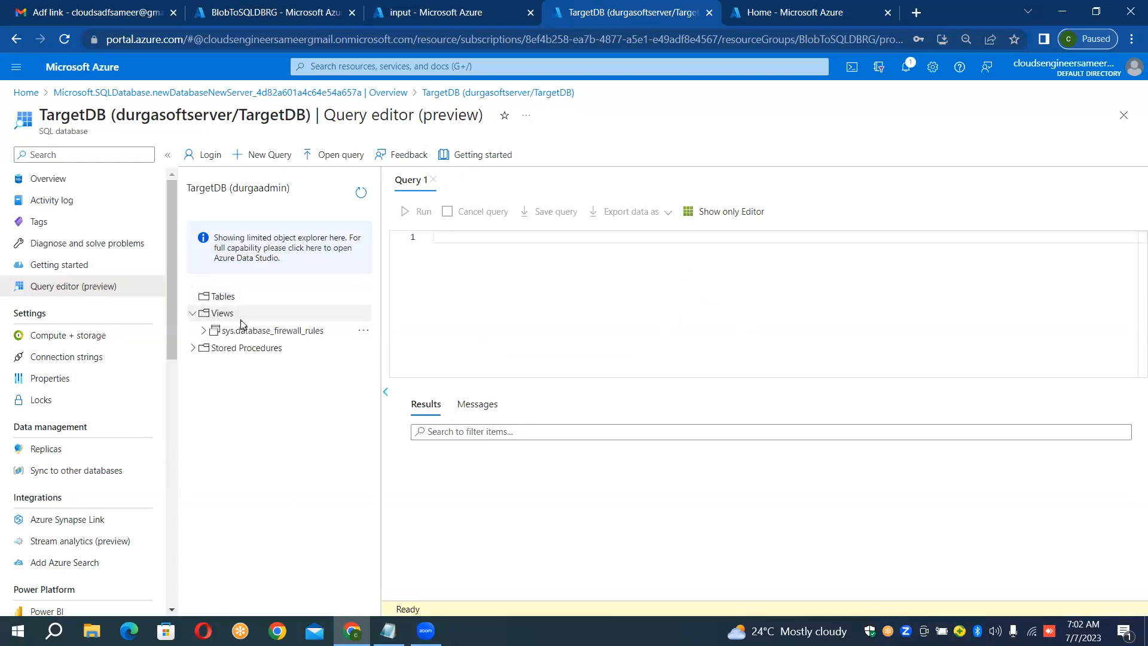
left_click(191, 349)
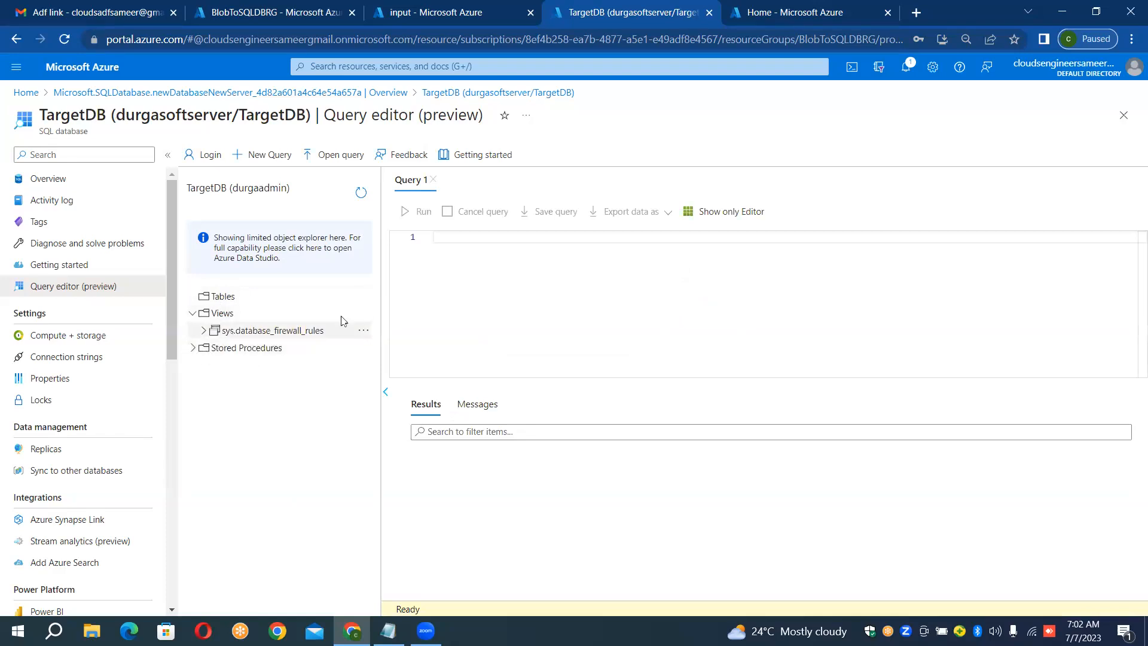
left_click(458, 236)
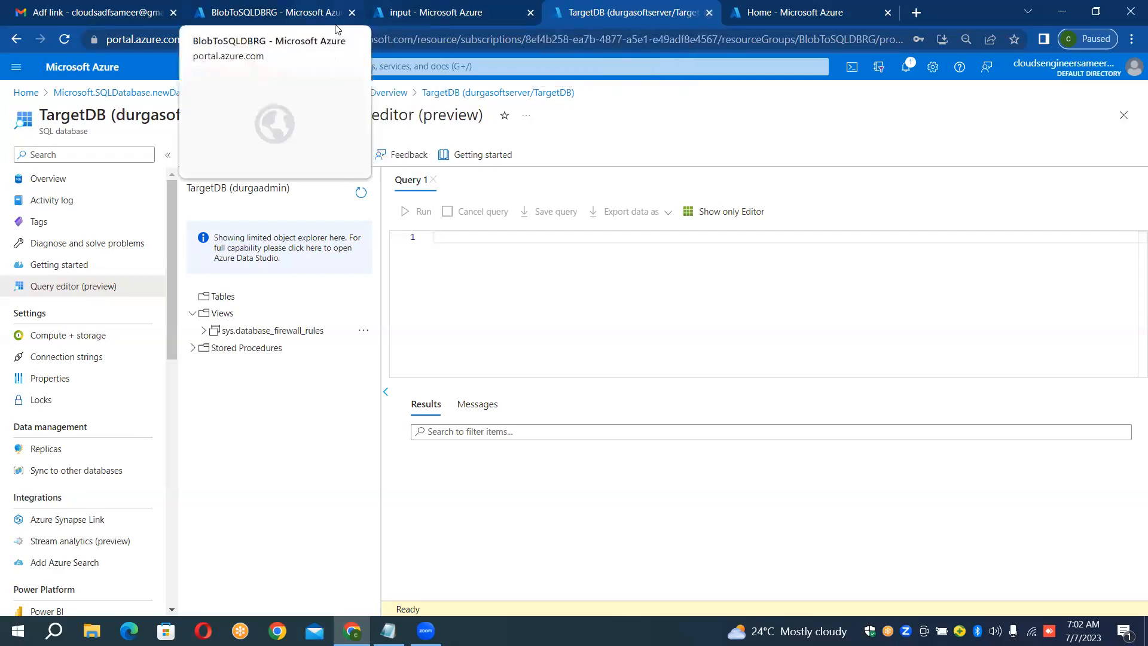
Step: Review the BlobToSQLDBRG resource group, the airlines.csv file in the input container, and TargetDB's query editor
left_click(316, 9)
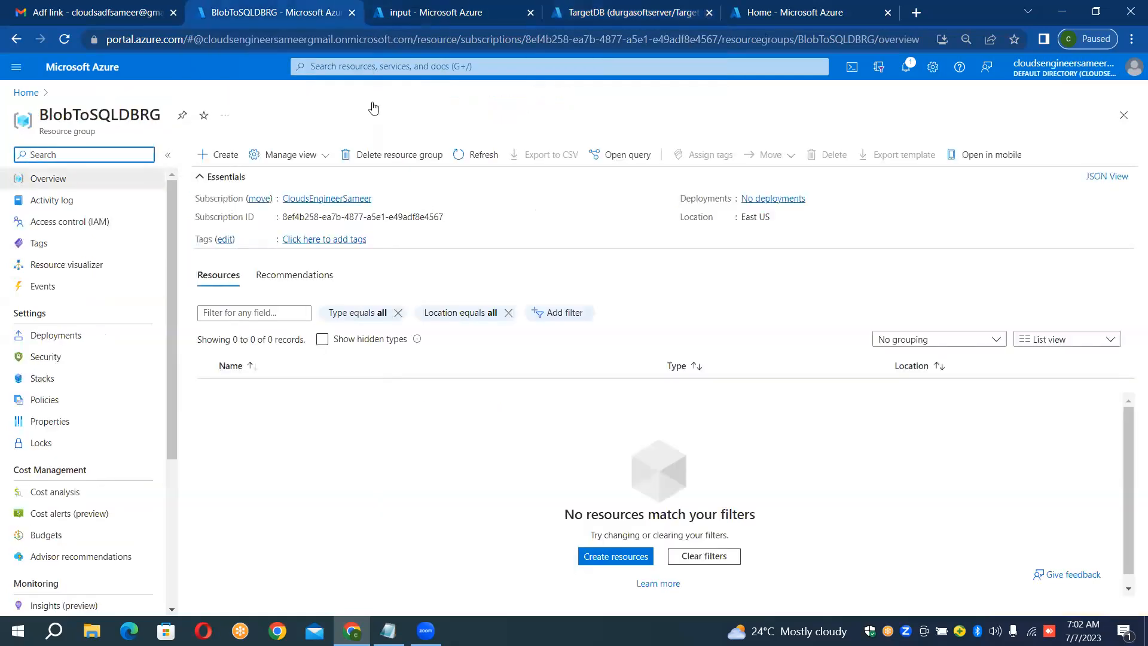
left_click(410, 7)
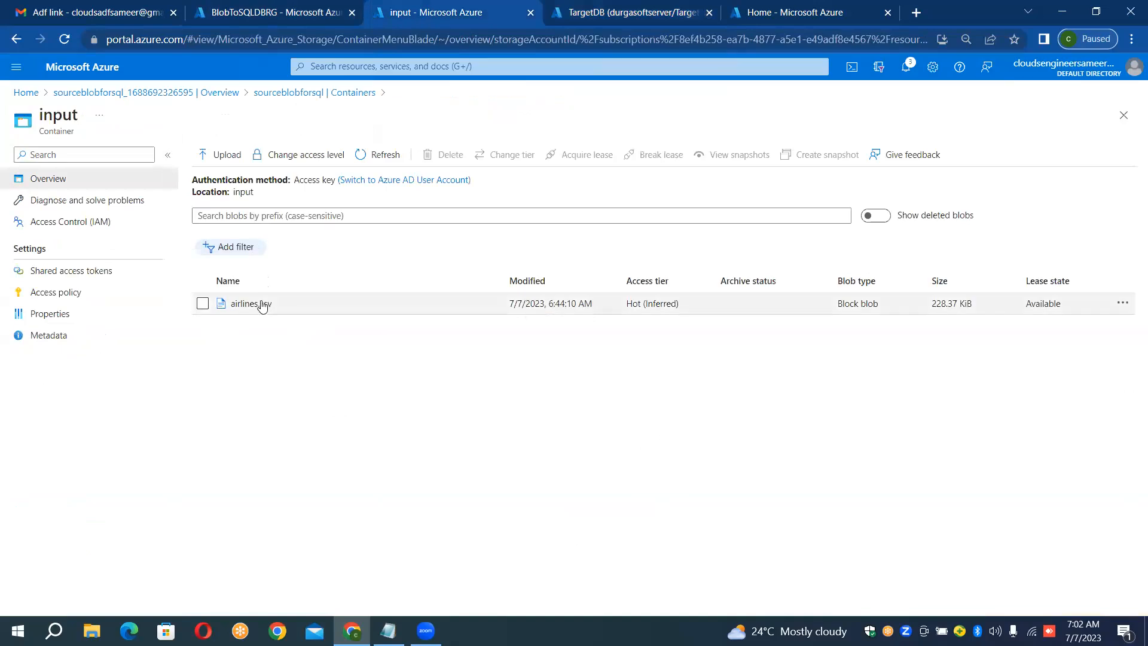
left_click(588, 5)
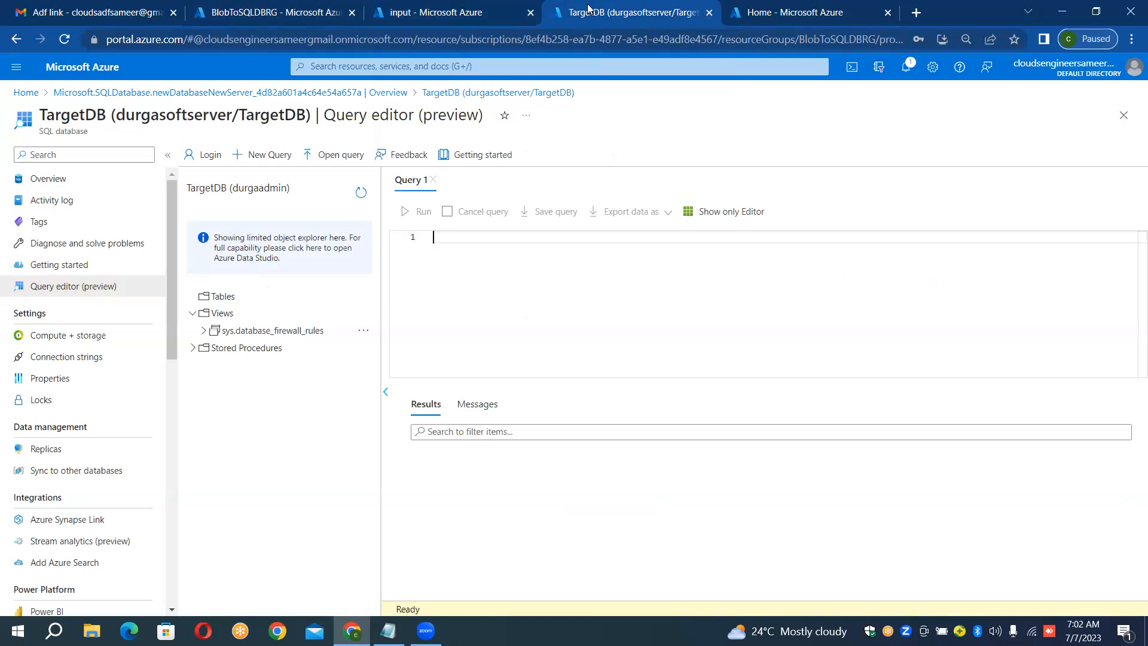
Step: Start creating a new data factory from the portal home page and assign it to resource group BlobToSQLDBRG
left_click(801, 11)
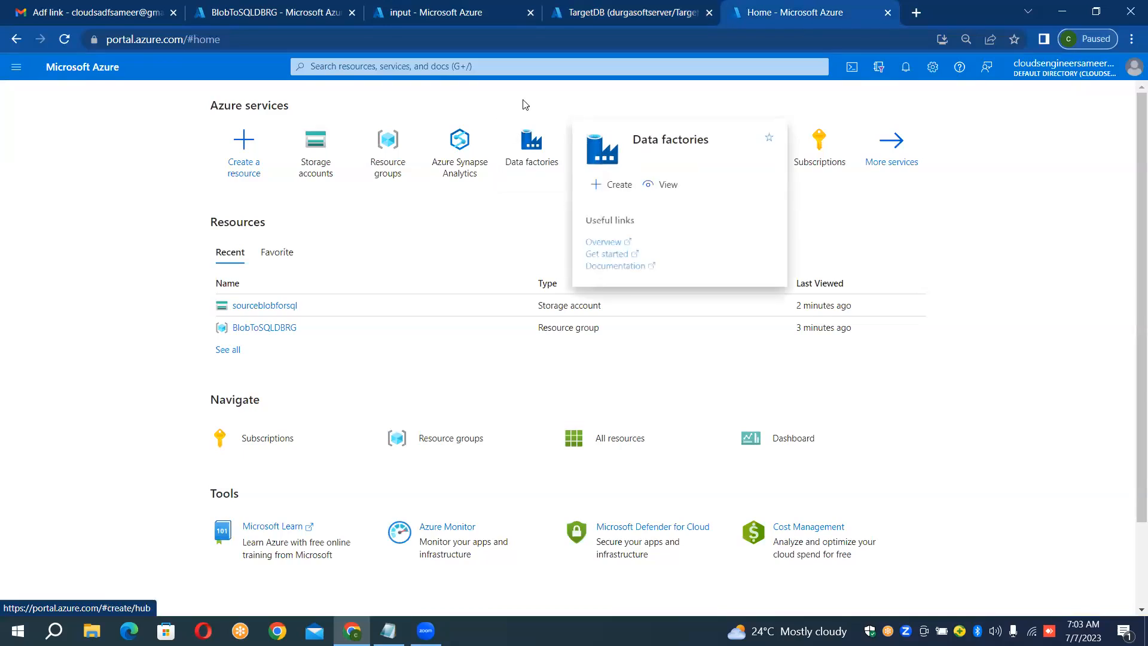
mouse_move(529, 150)
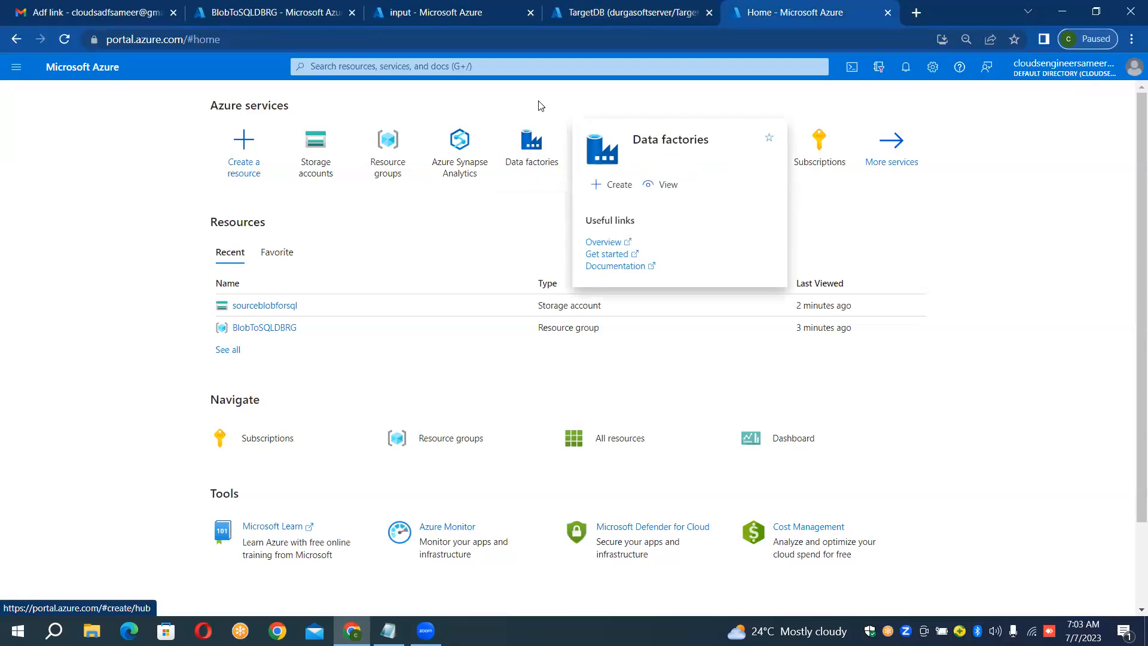
key("g")
key("slash")
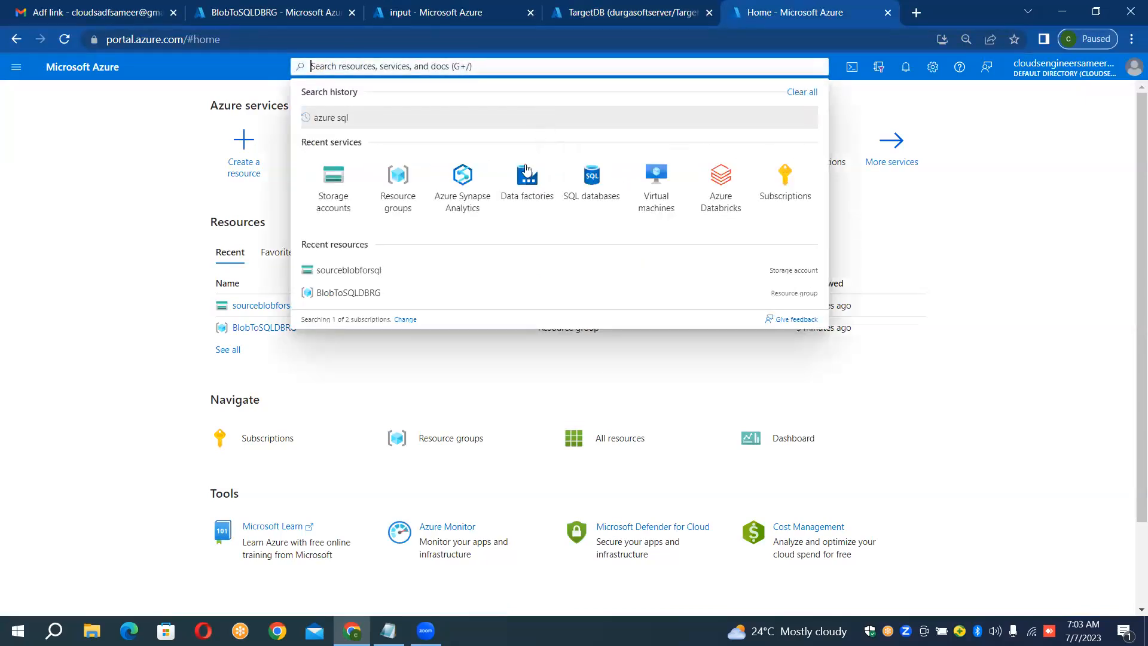
left_click(1018, 156)
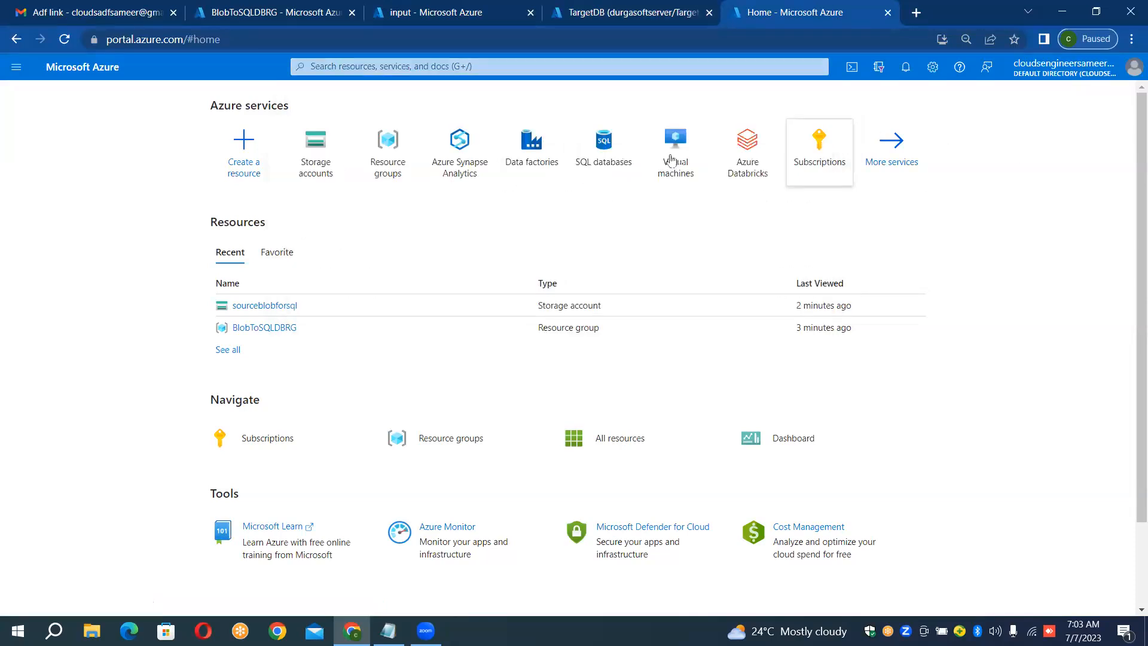
left_click(530, 160)
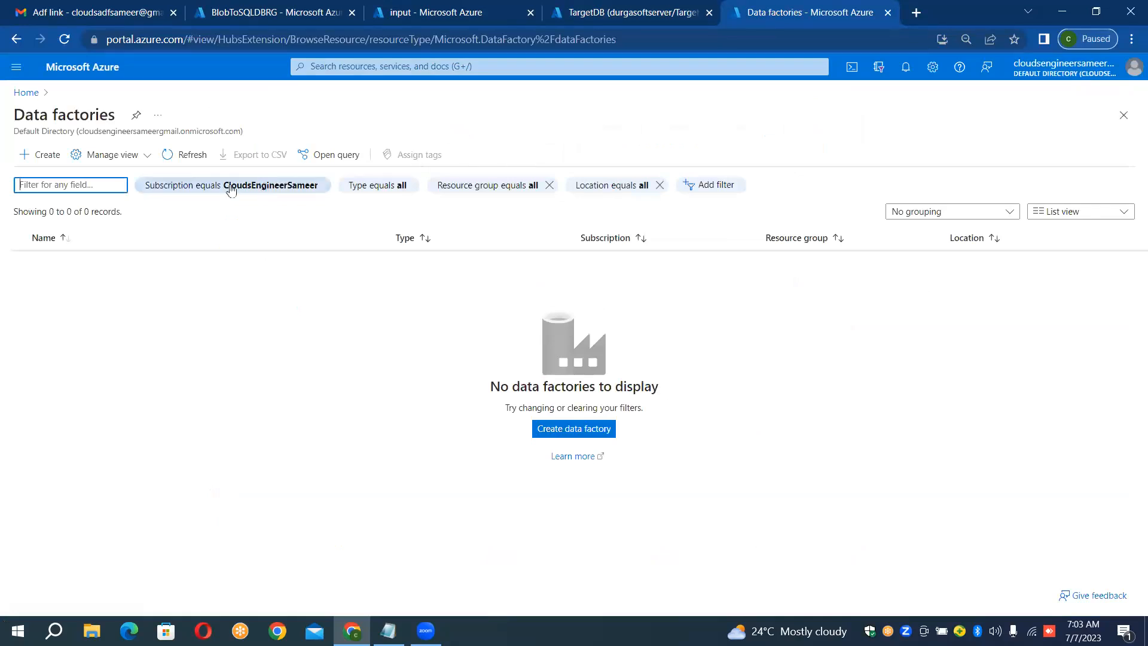
left_click(36, 158)
left_click(37, 157)
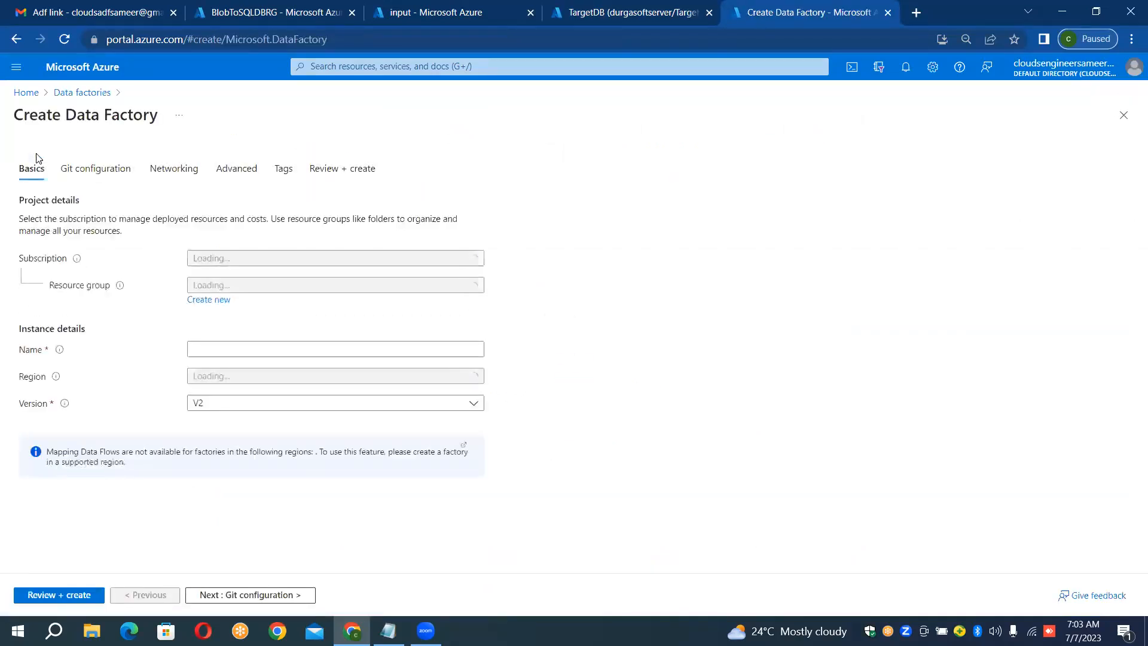
left_click(288, 306)
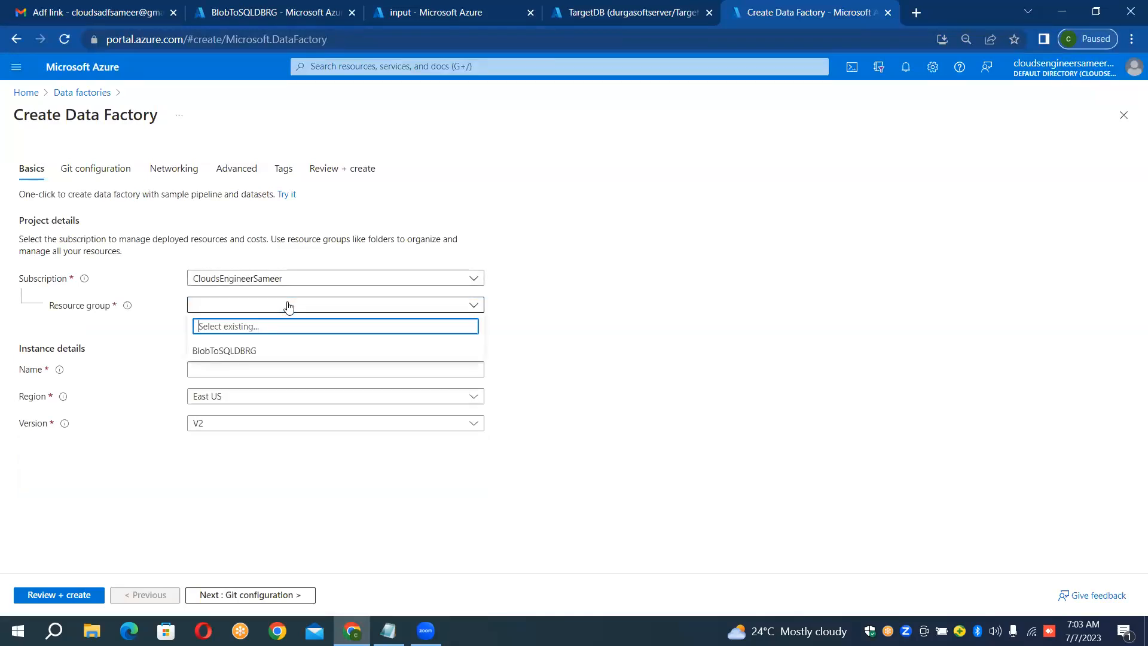
left_click(262, 346)
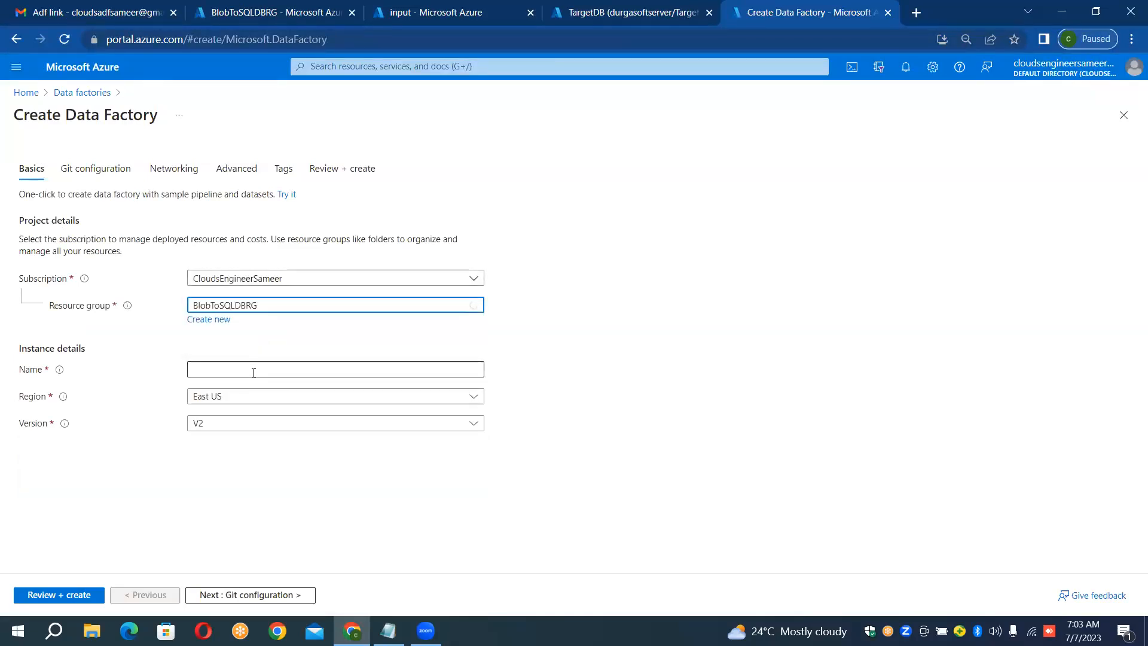
Step: Name the data factory InstanceBlobToSQLDBCopy and submit it for creation
left_click(254, 373)
type("Instance")
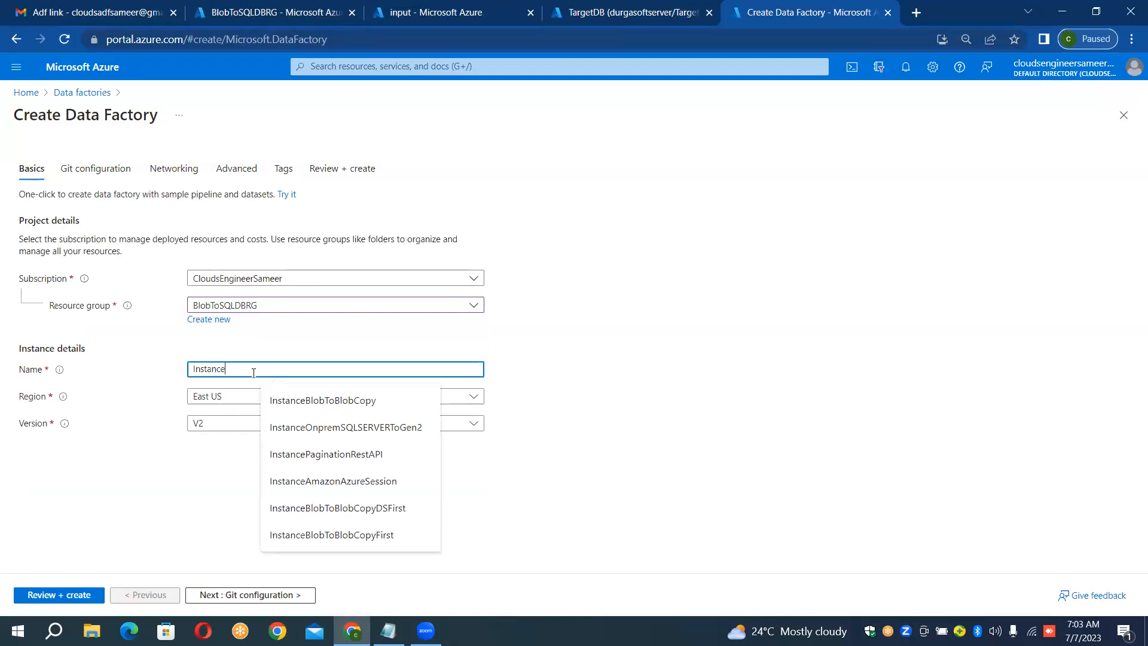
type("Blob")
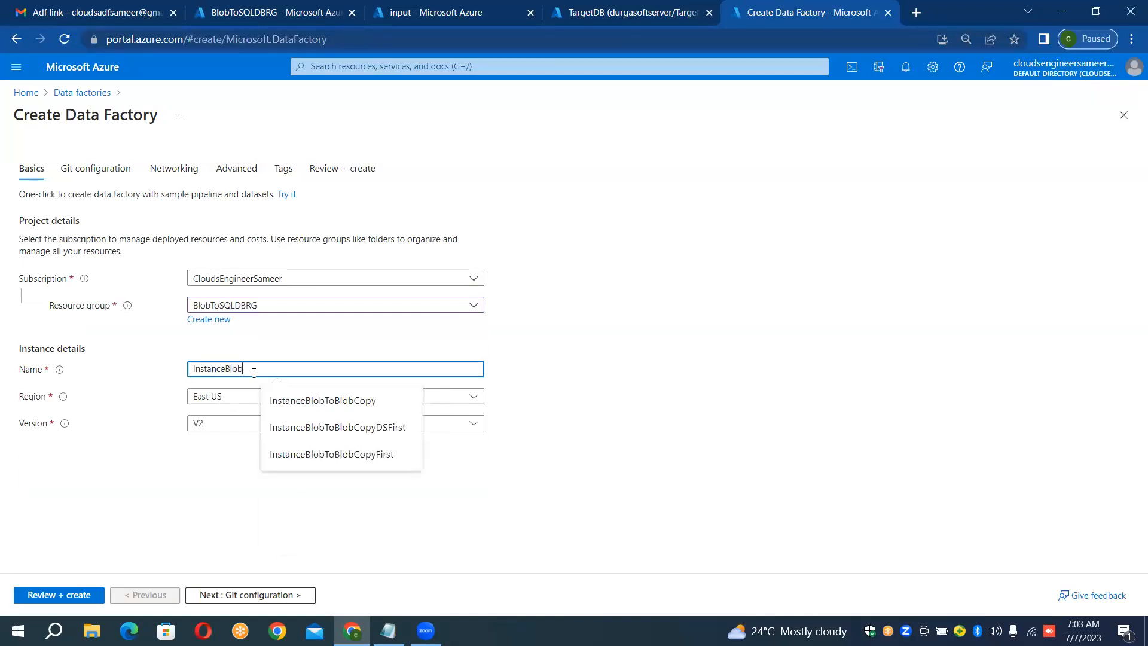
type("ToSQLD")
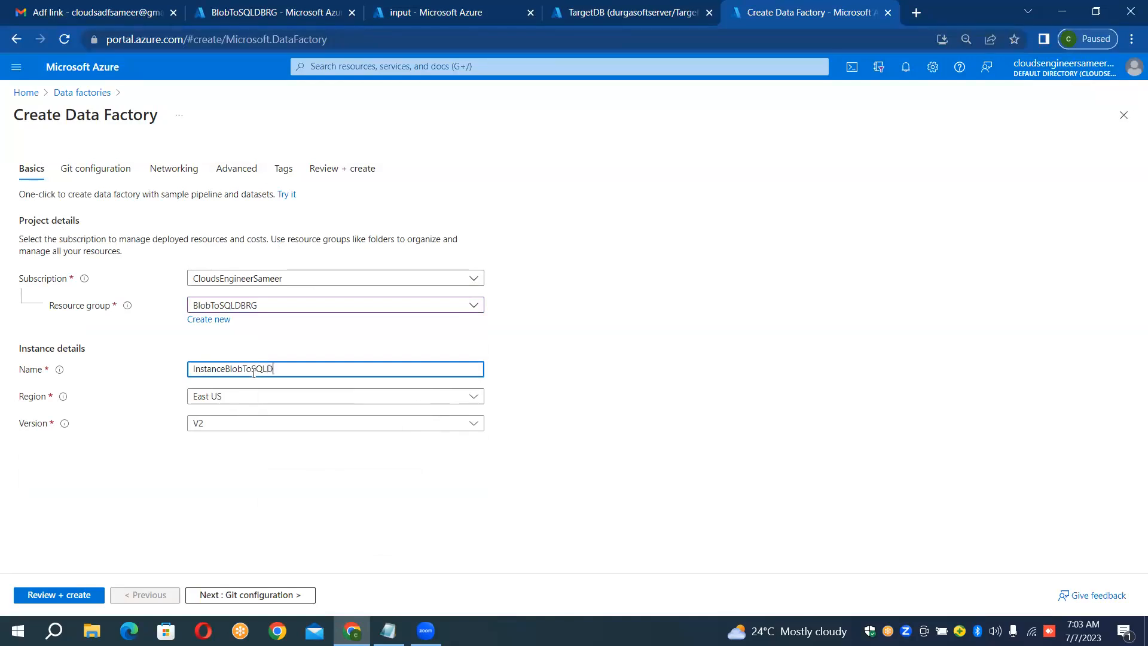
type("BCOPY")
key("BackSpace")
key("BackSpace")
key("BackSpace")
key("BackSpace")
type("Copy")
left_click(70, 599)
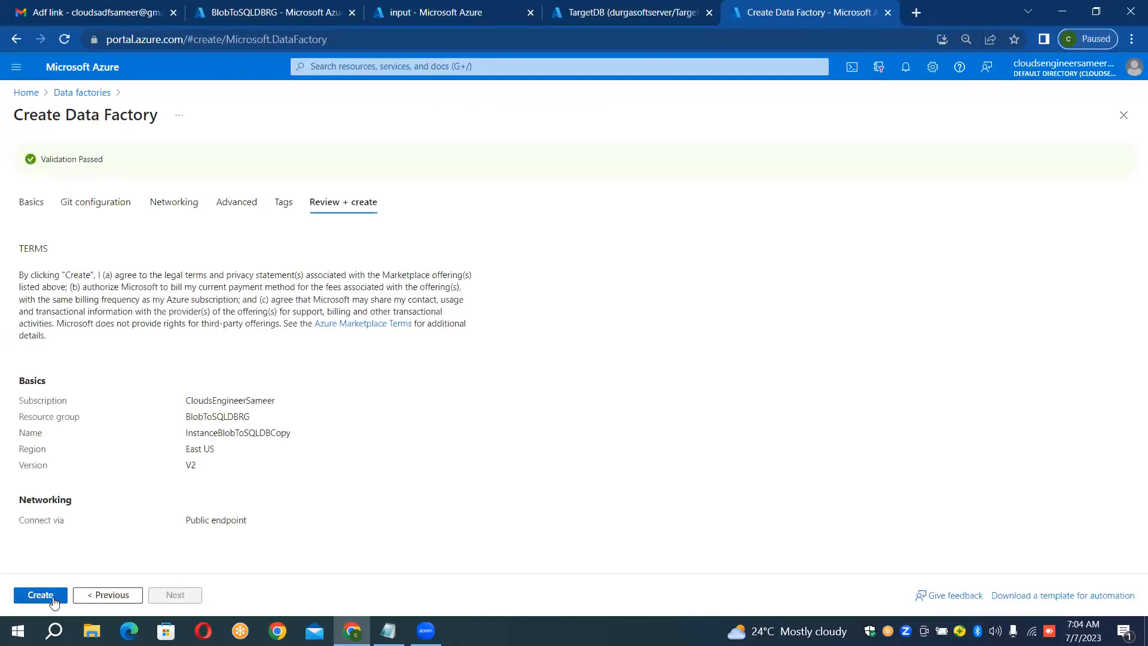
left_click(55, 599)
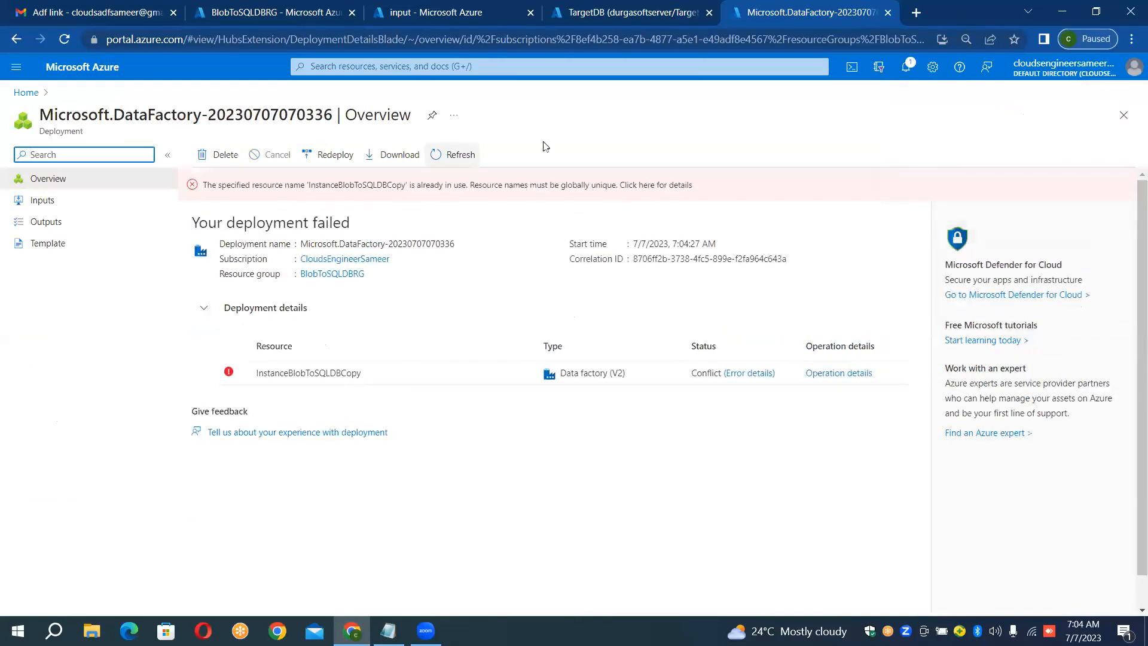
Step: Redeploy the failed data factory deployment, selecting BlobToSQLDBRG as its resource group
left_click(317, 156)
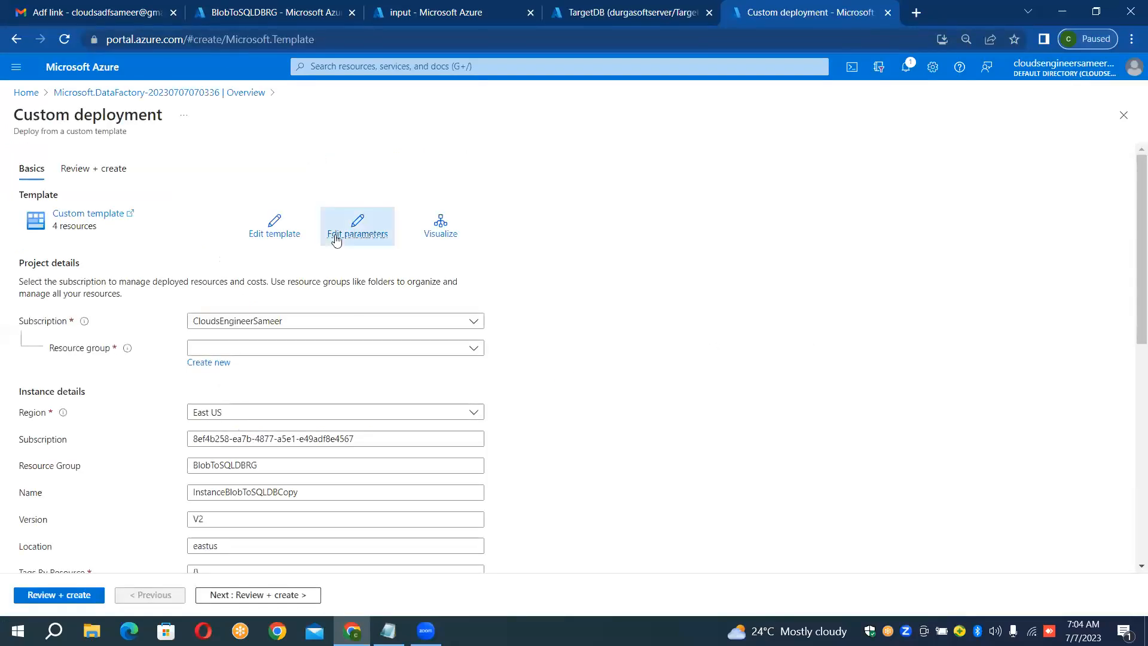
left_click(347, 348)
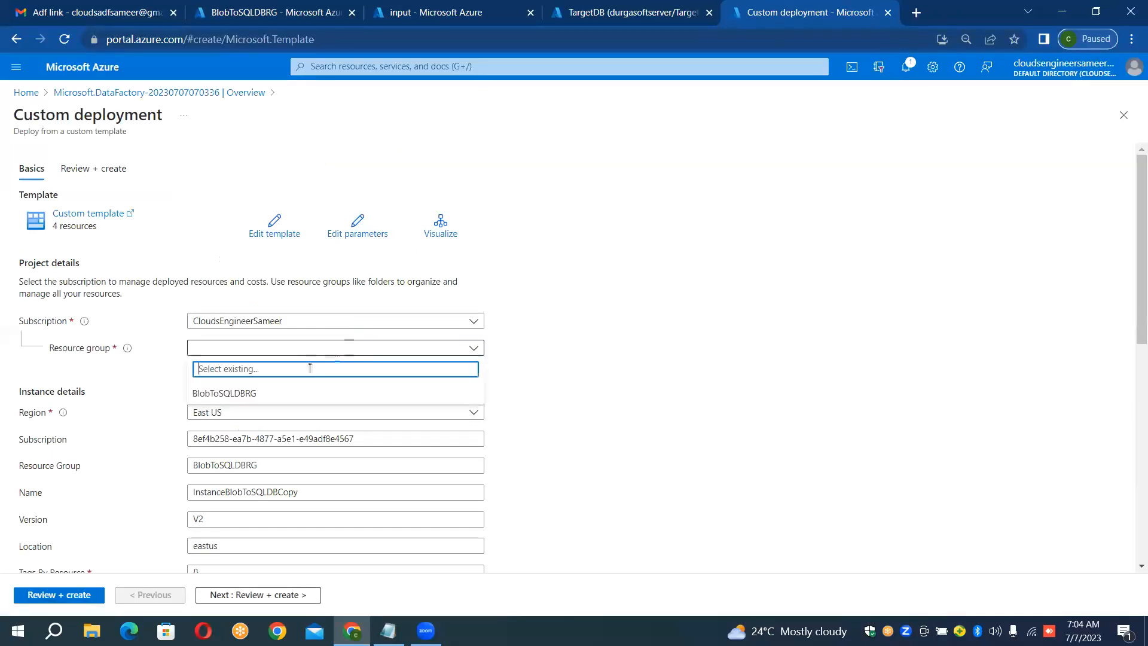
left_click(302, 390)
left_click(658, 383)
Step: Change the data factory's name to InstanceBlobToSQLDBSample in the custom deployment's instance details
left_click(387, 496)
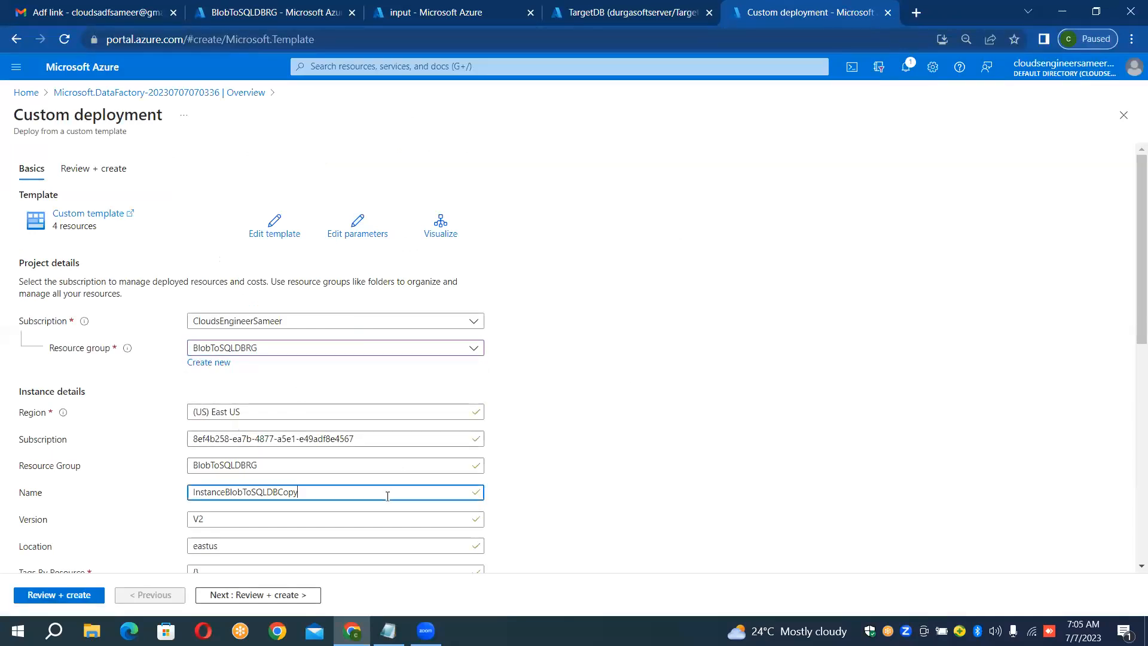
key("BackSpace")
key("BackSpace")
key("BackSpace")
key("BackSpace")
type("Sample")
left_click(538, 437)
Step: Check the remaining custom deployment parameters and start the final validation
scroll(538, 437, "down", 7)
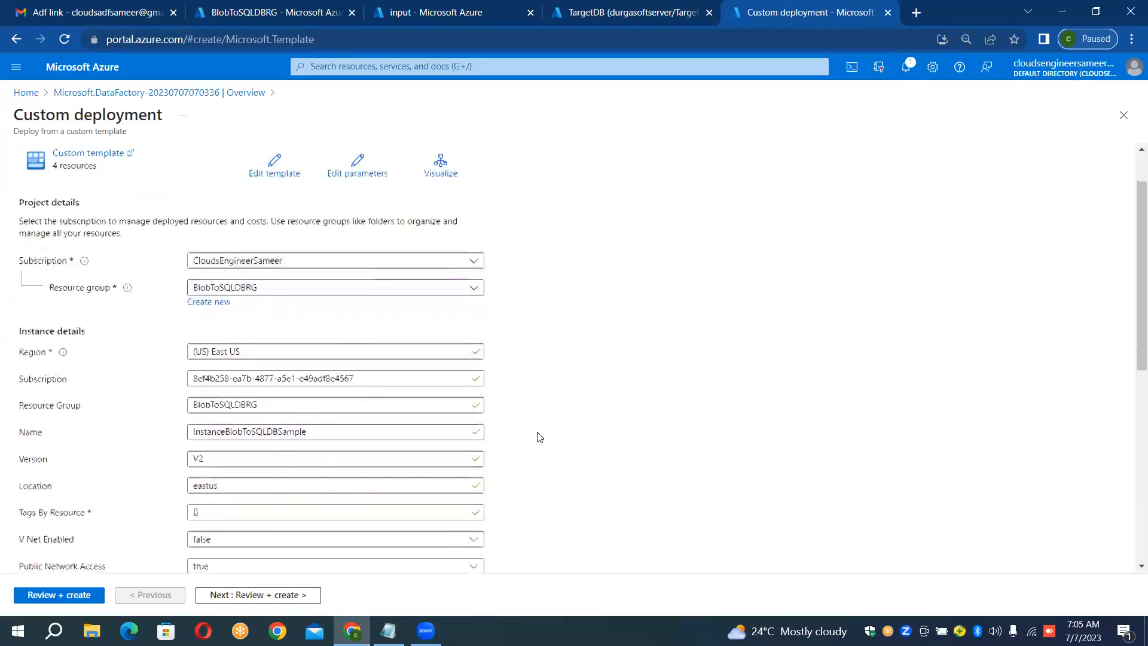
scroll(538, 436, "down", 1)
scroll(538, 437, "up", 1)
scroll(538, 436, "up", 7)
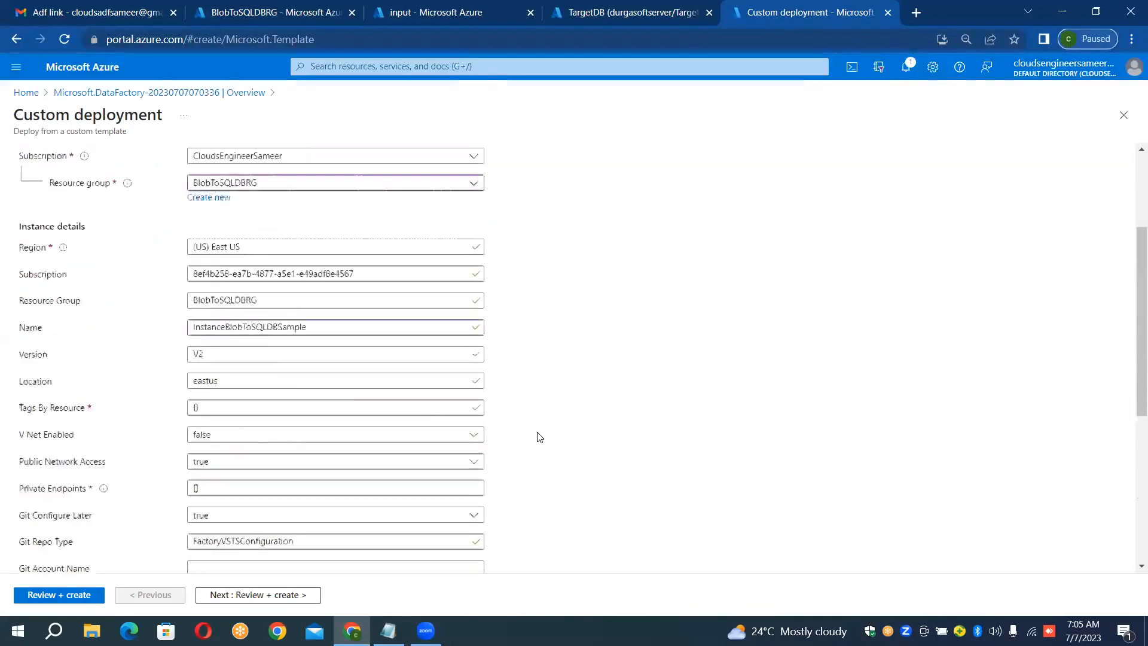
left_click(62, 593)
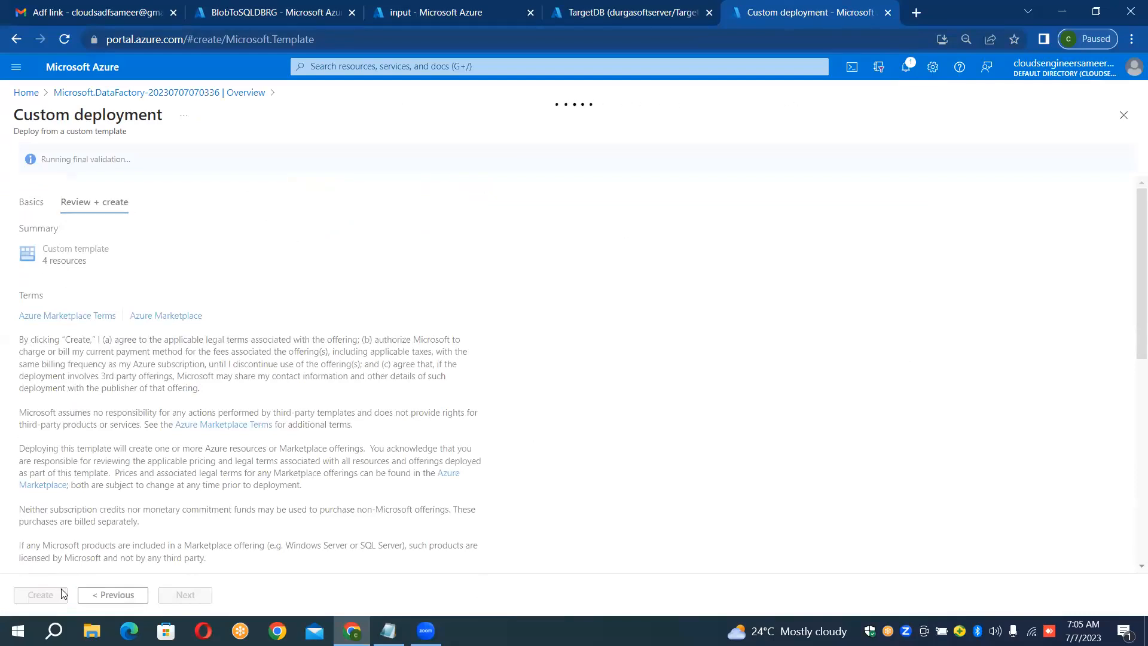
Step: Deploy the validated custom template and launch Azure Data Factory Studio for InstanceBlobToSQLDBSample with its navigation labels expanded
left_click(55, 594)
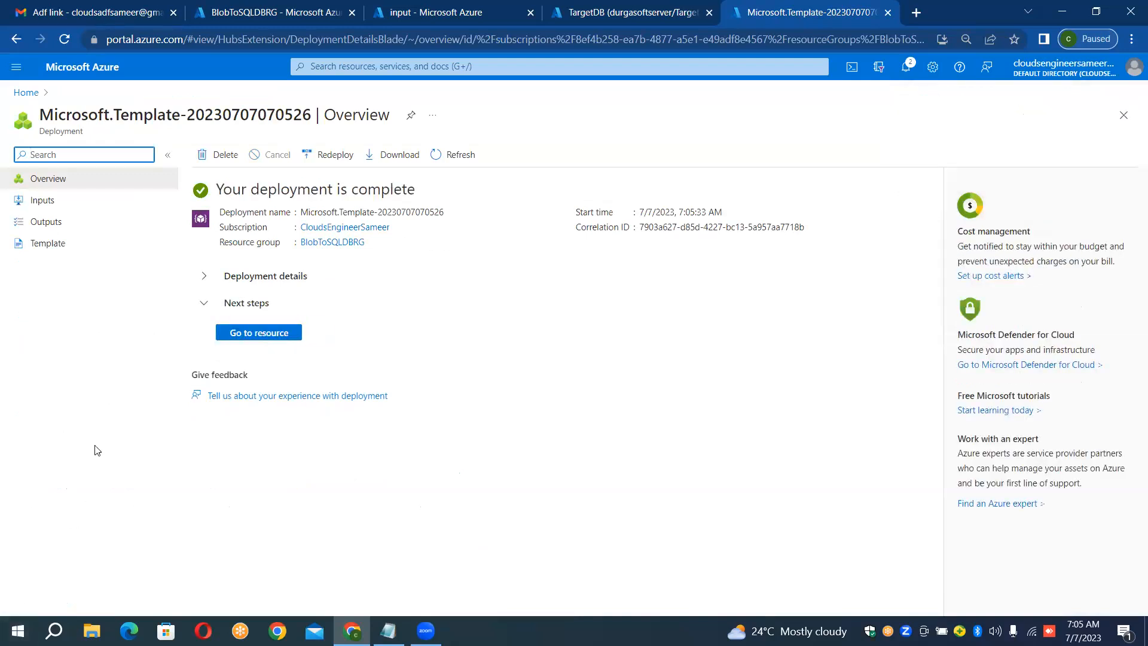
left_click(291, 338)
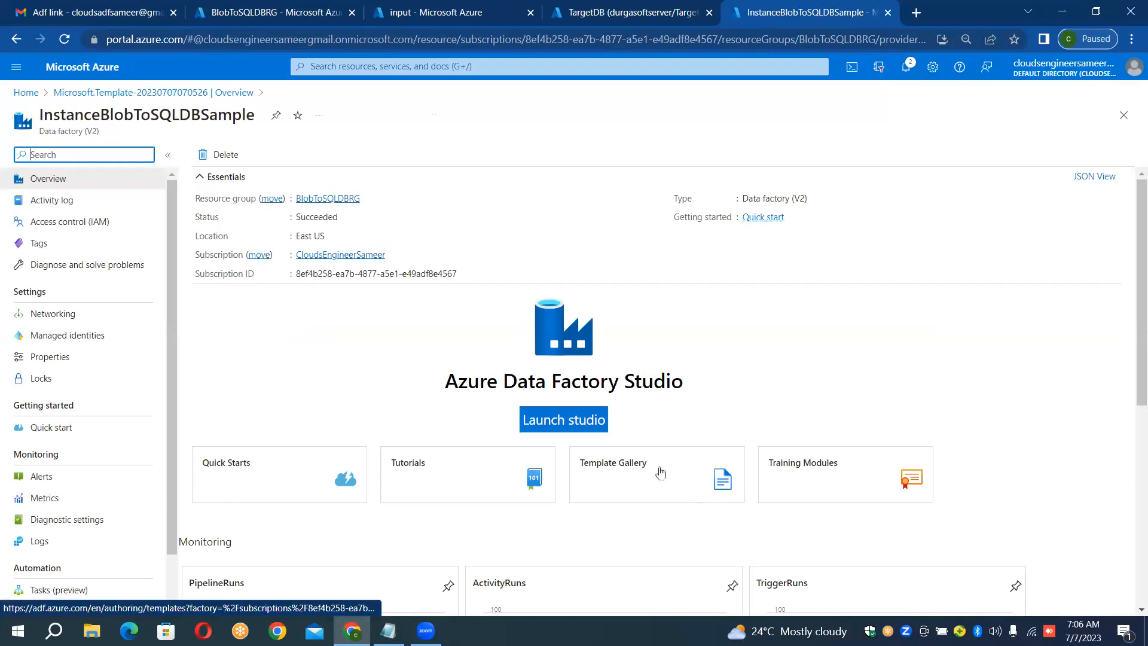
left_click(572, 418)
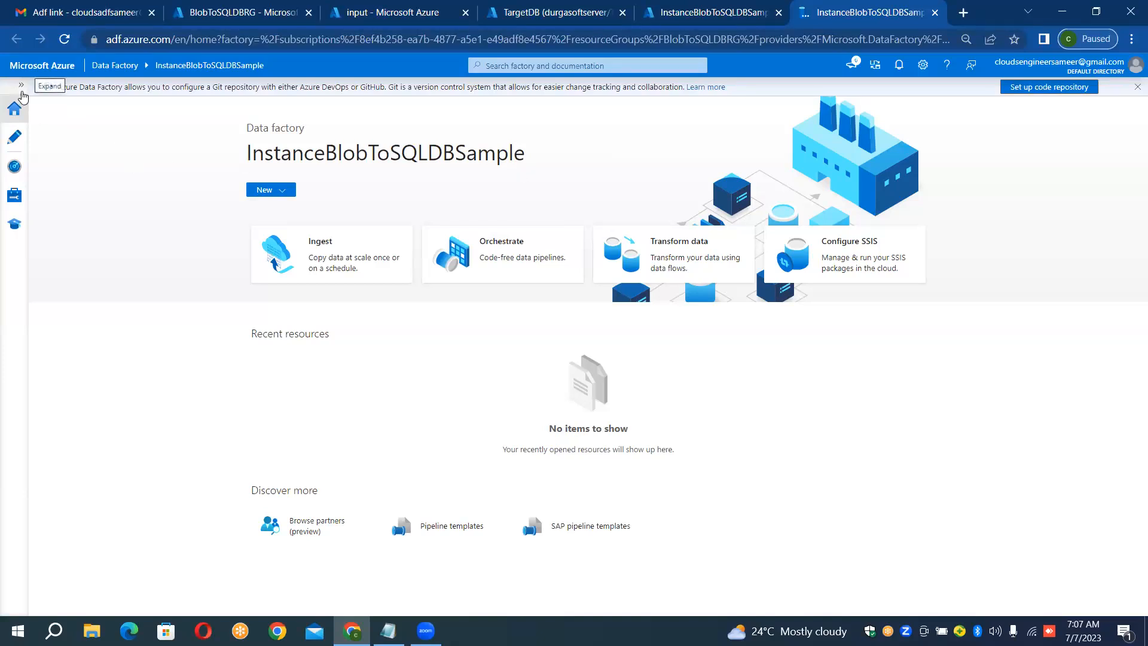
left_click(22, 85)
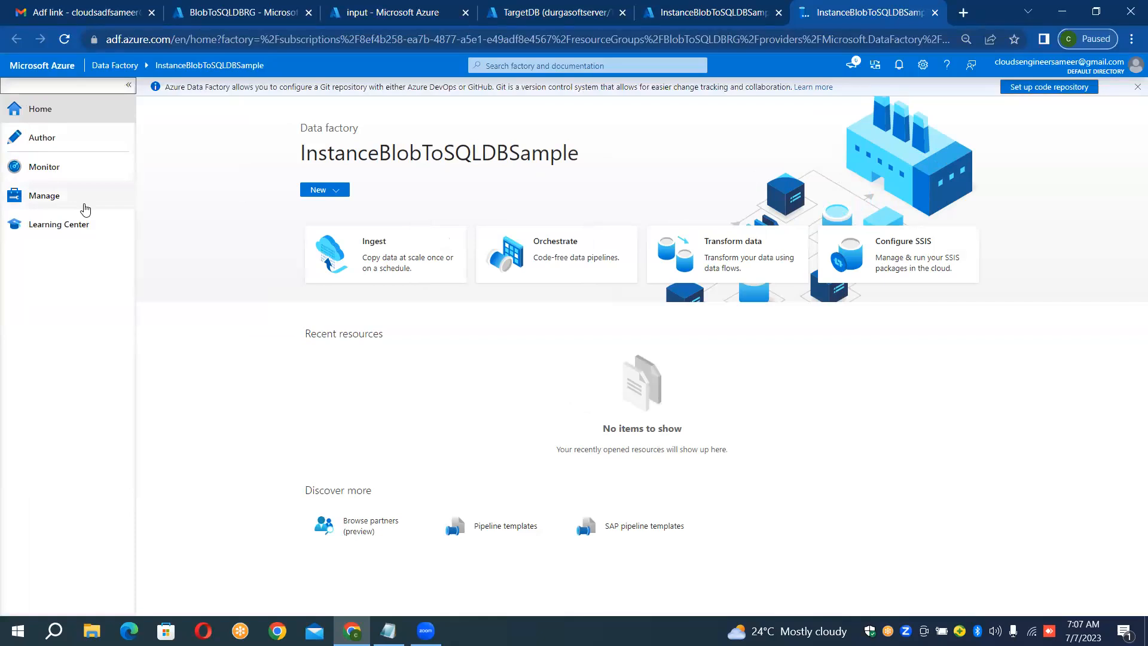
Step: Check the input container and the TargetDB page, and start a new Azure Blob Storage linked service in the data factory
left_click(382, 9)
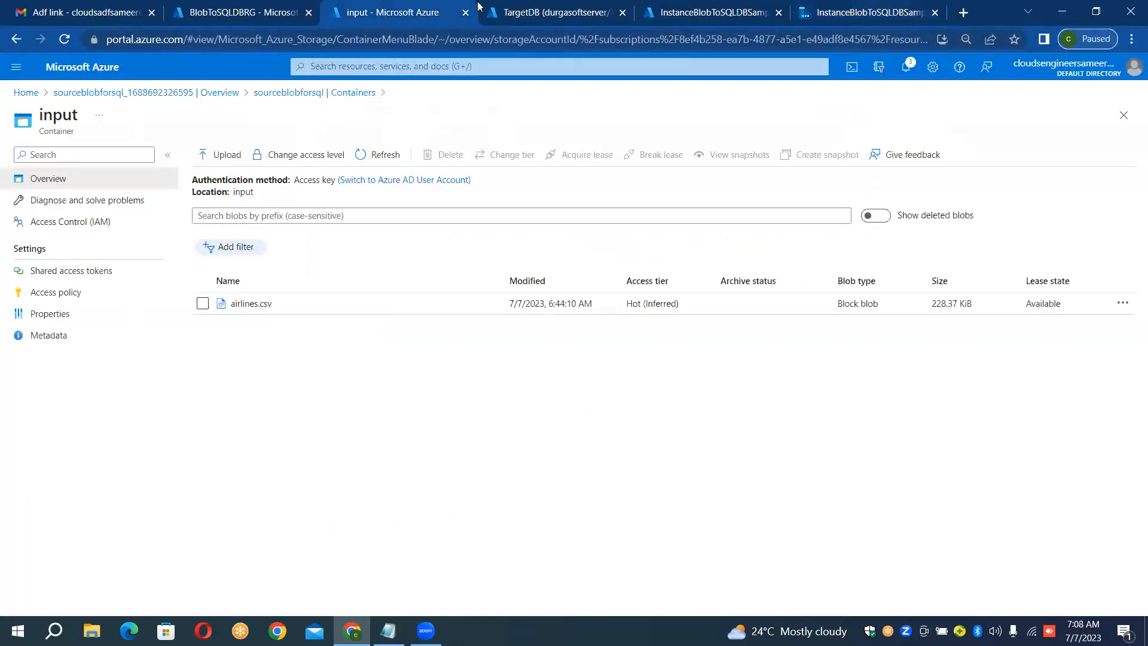
left_click(525, 9)
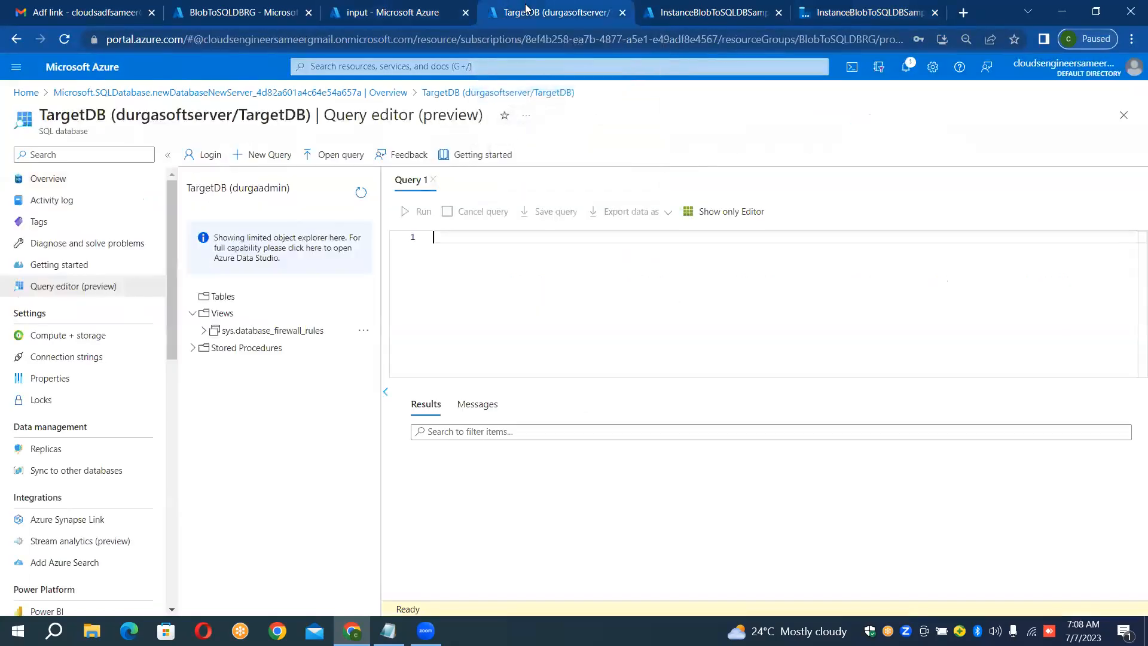
left_click(840, 16)
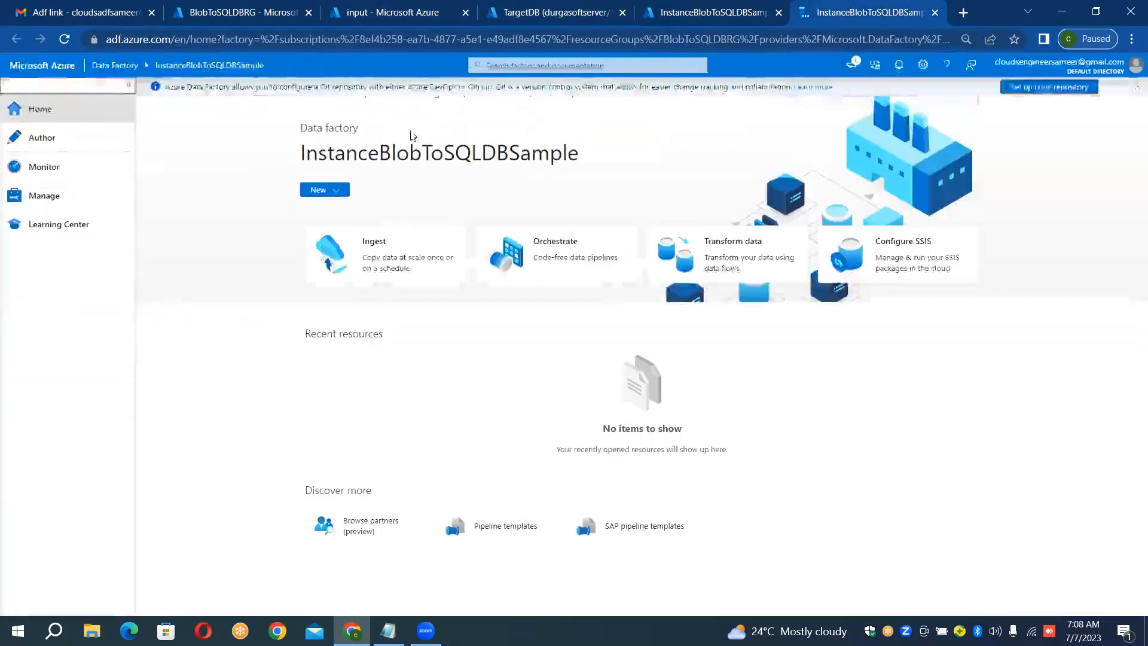
left_click(54, 197)
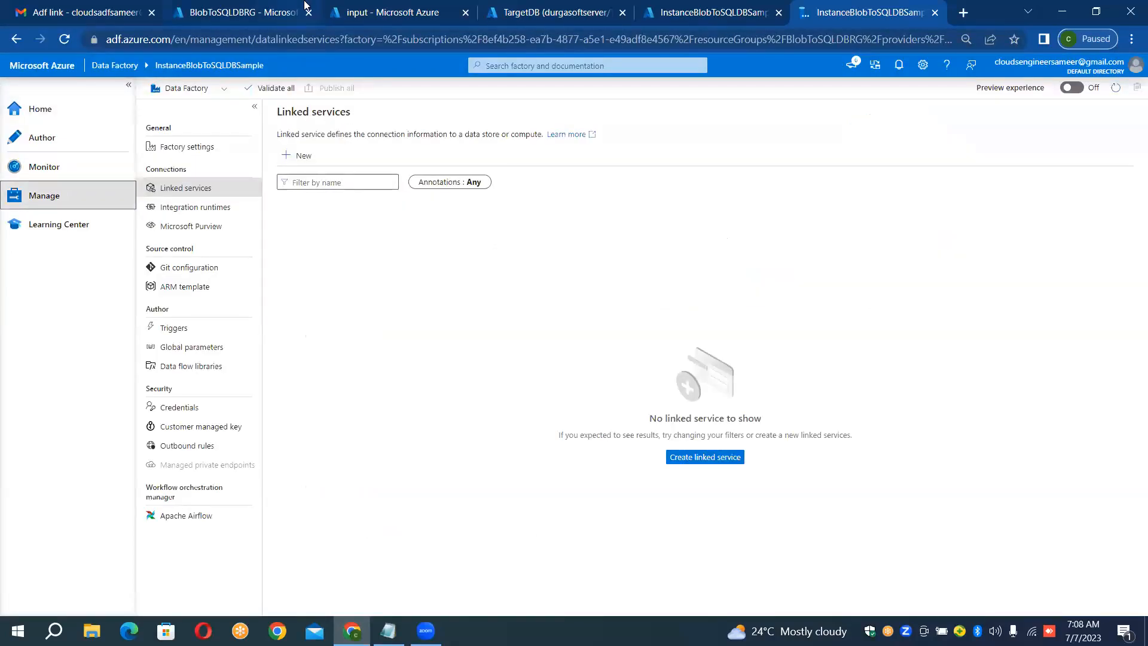
left_click(290, 158)
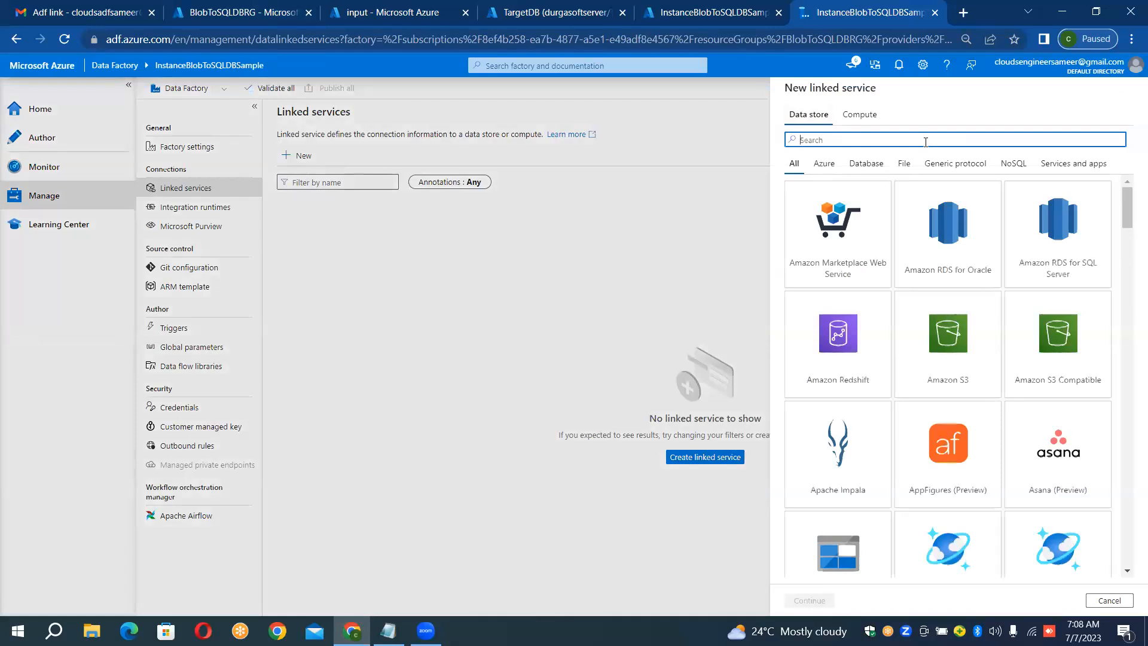
type("blob")
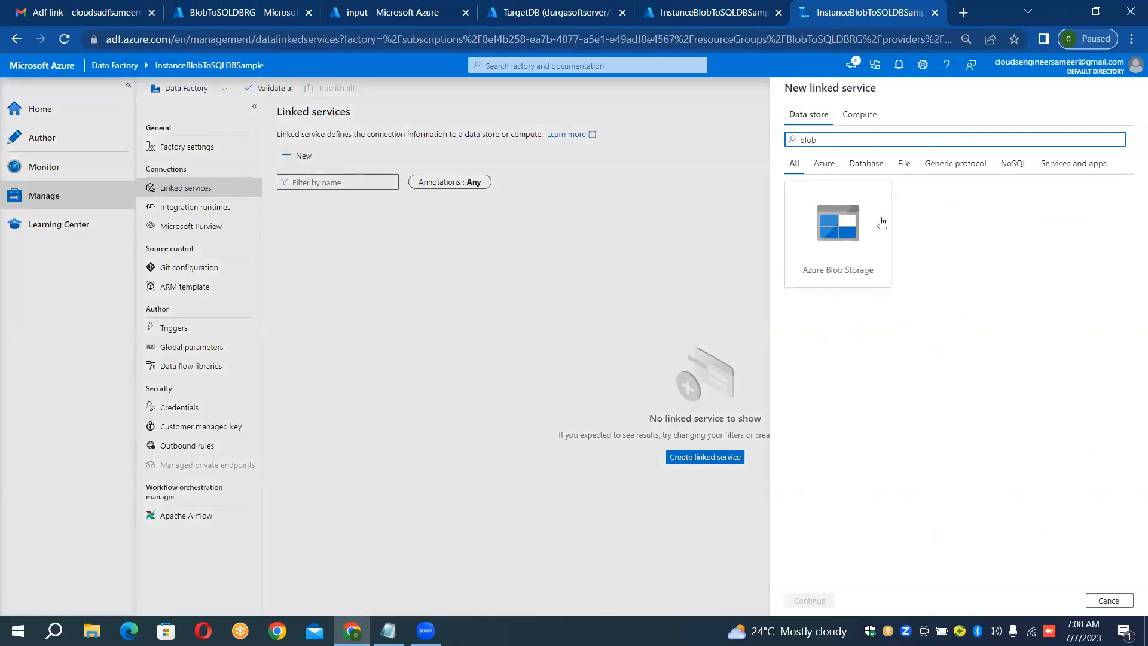
double_click(858, 241)
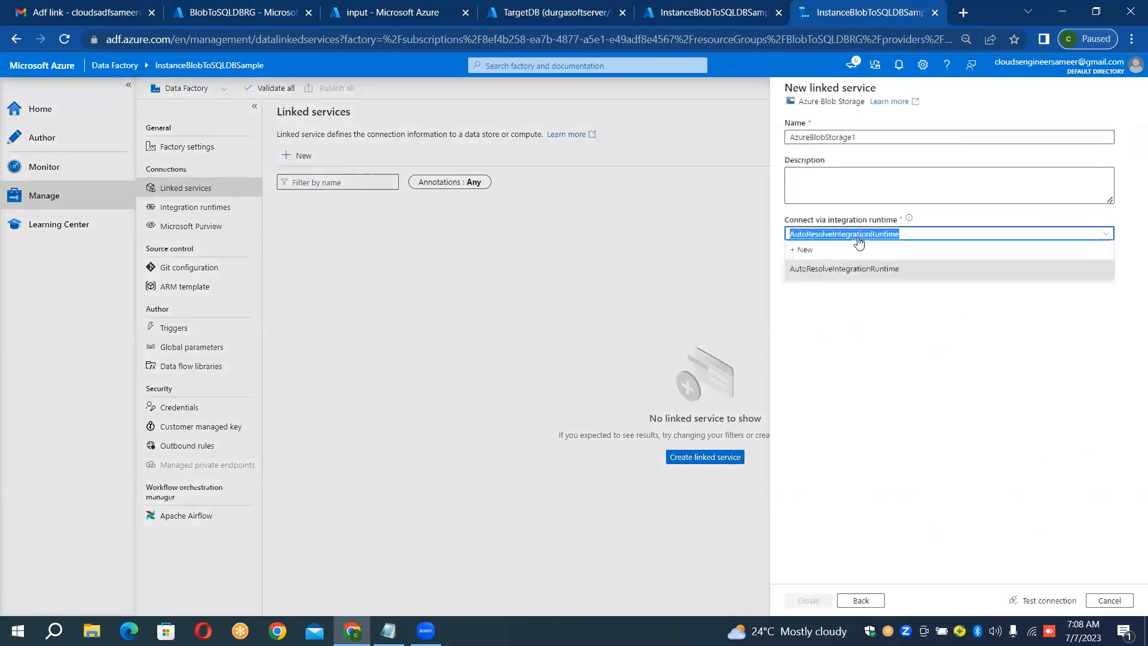
Step: Name the new Azure Blob Storage linked service LS_BLOB_SOURCE
left_click(903, 130)
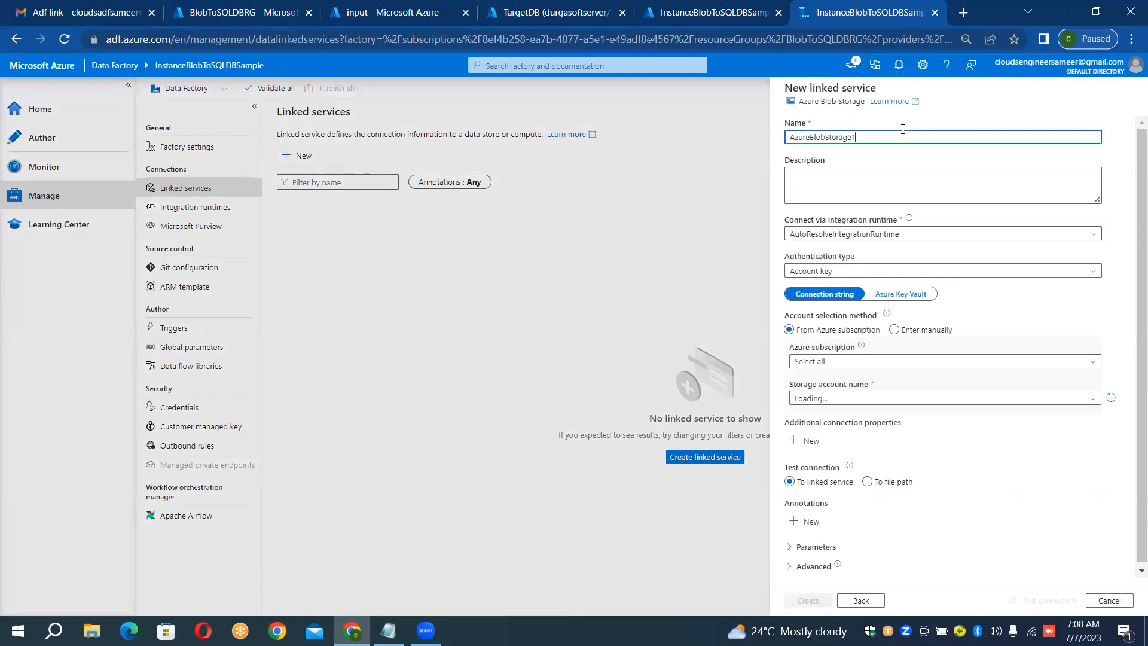
key("ctrl+a")
key("BackSpace")
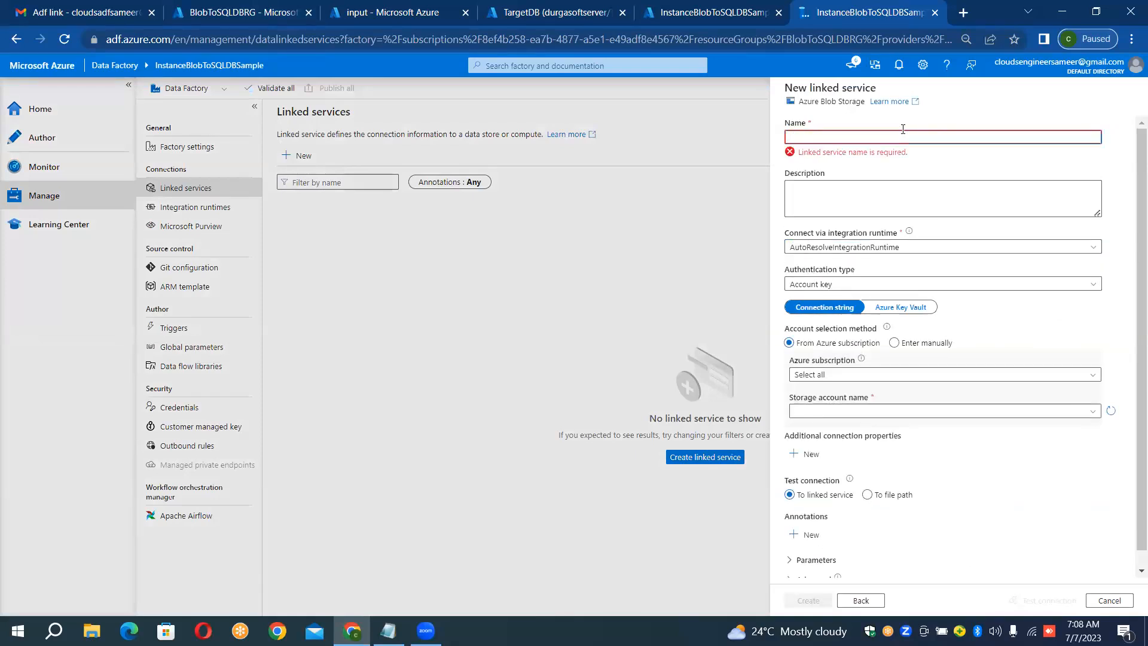
type("LS_BLOB_SOURCE")
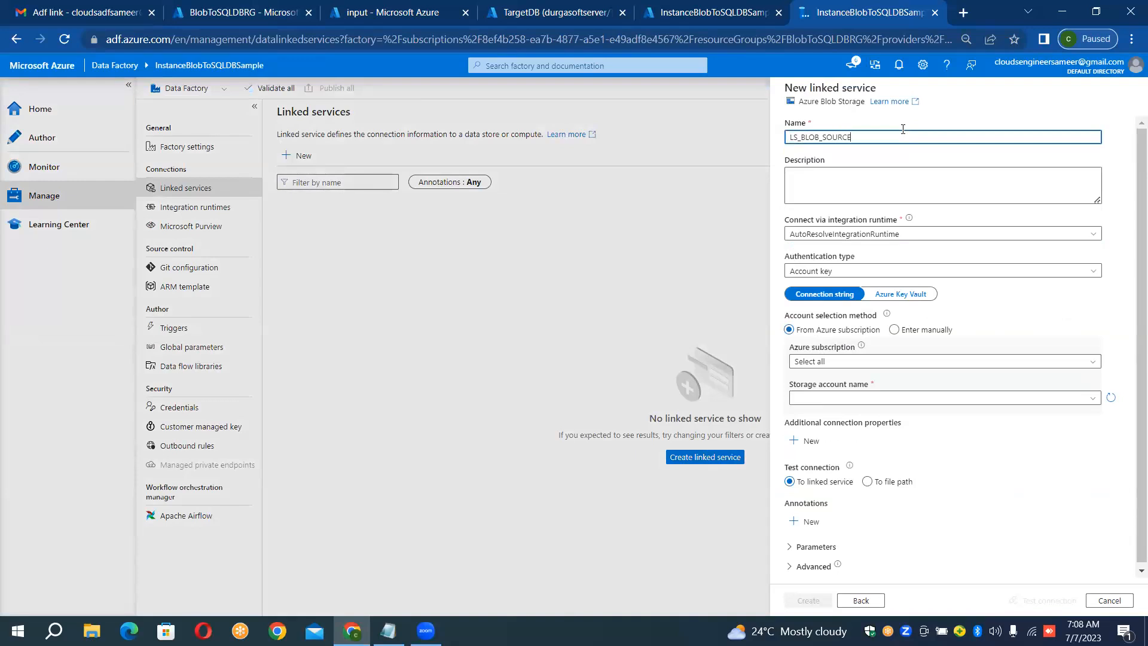
Step: Point the linked service to storage account sourceblobforsql in the subscription other than Pay-As-You-Go, and create it after a connection test
left_click(849, 363)
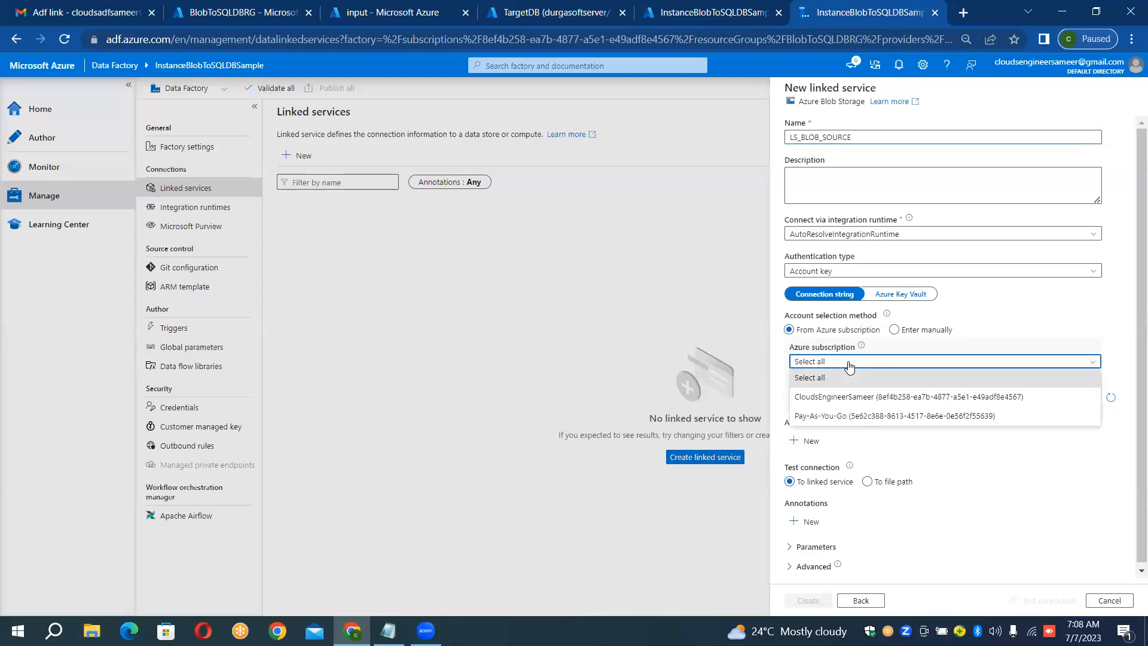
left_click(842, 398)
left_click(841, 399)
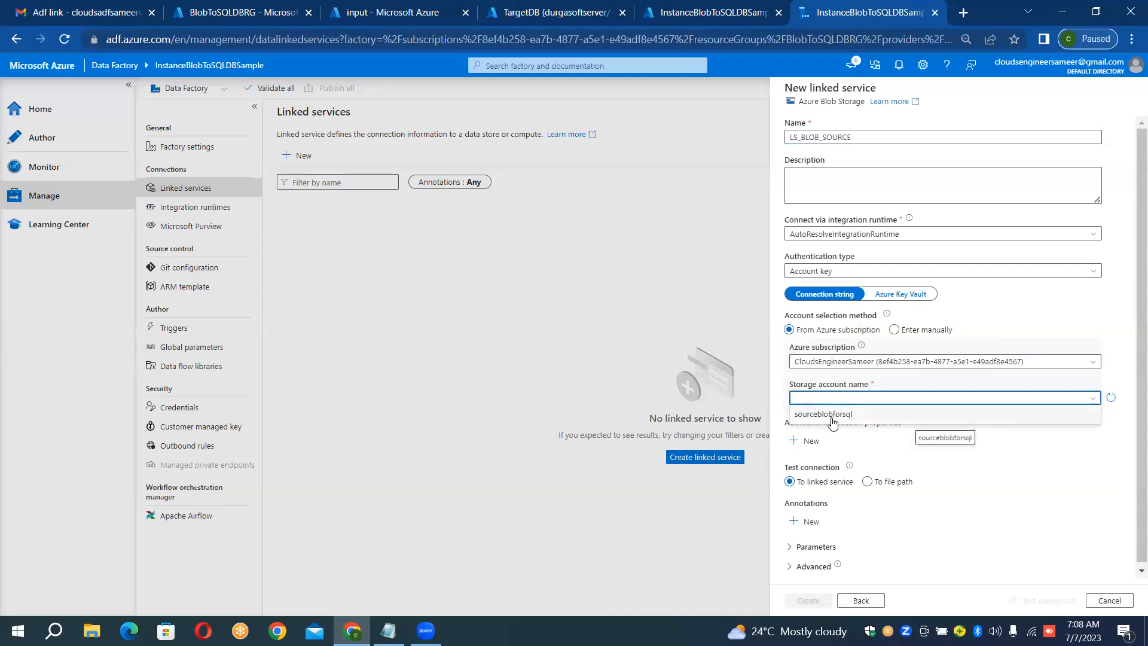
left_click(832, 414)
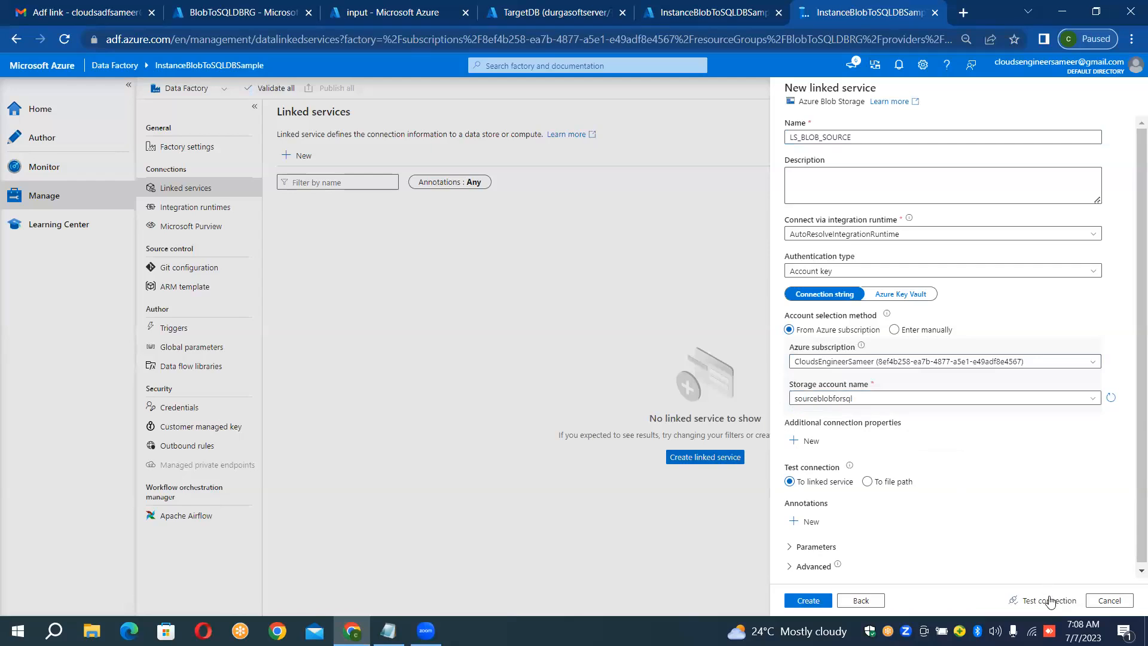
left_click(1050, 601)
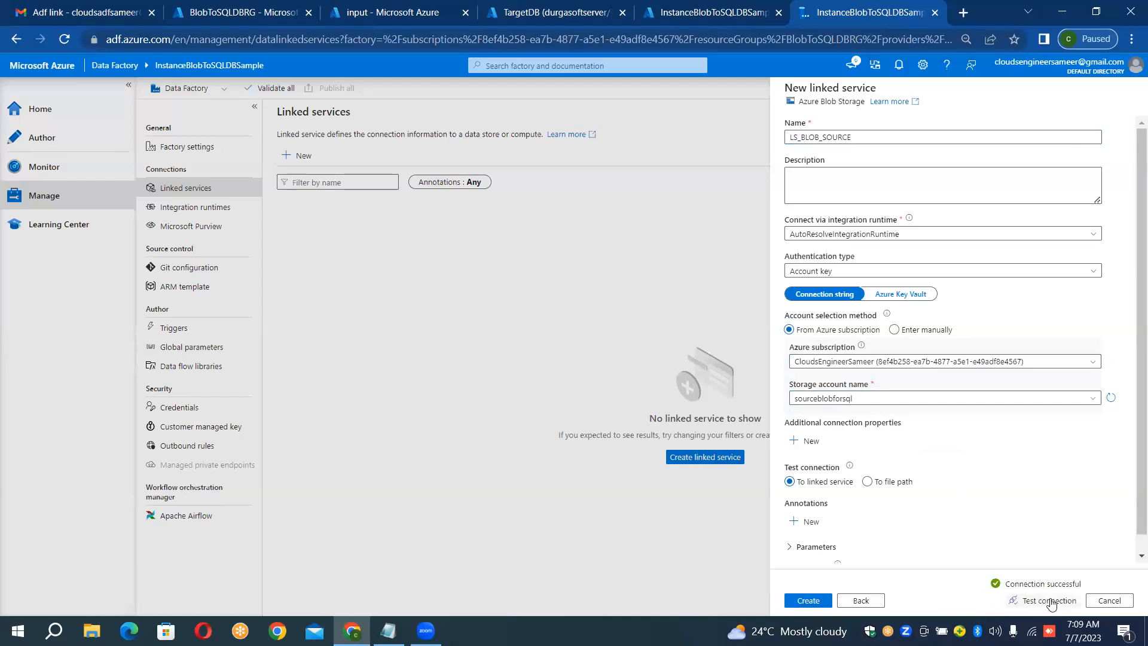
left_click(821, 601)
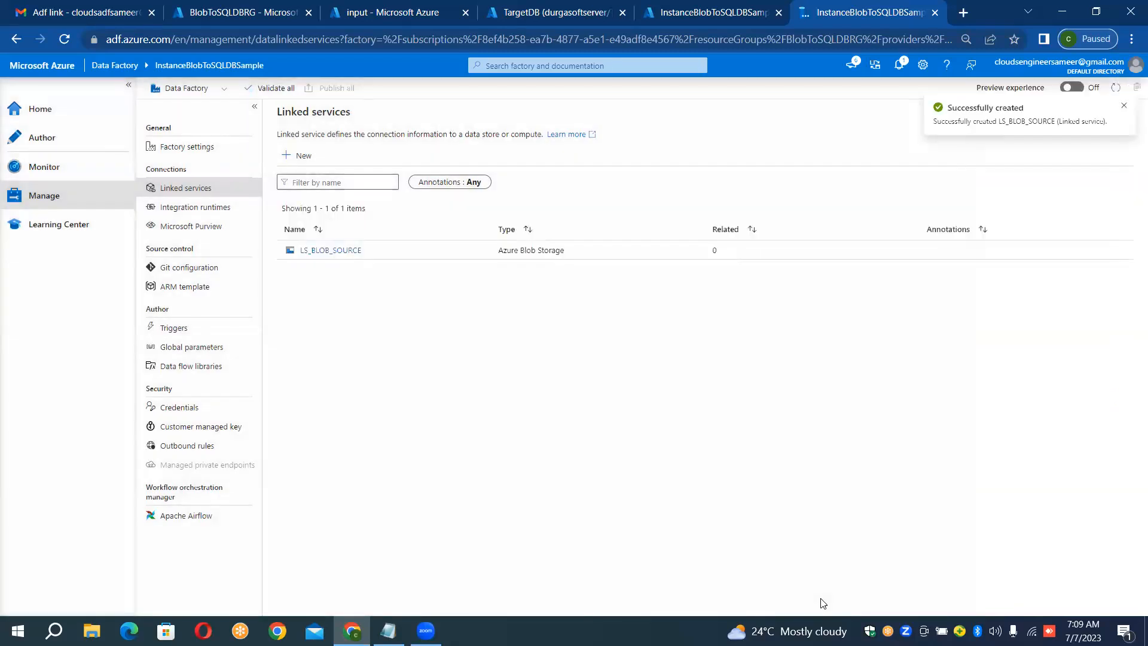
Step: Start a new Azure SQL Database linked service and name it LS_SQLDB_SINK
left_click(299, 157)
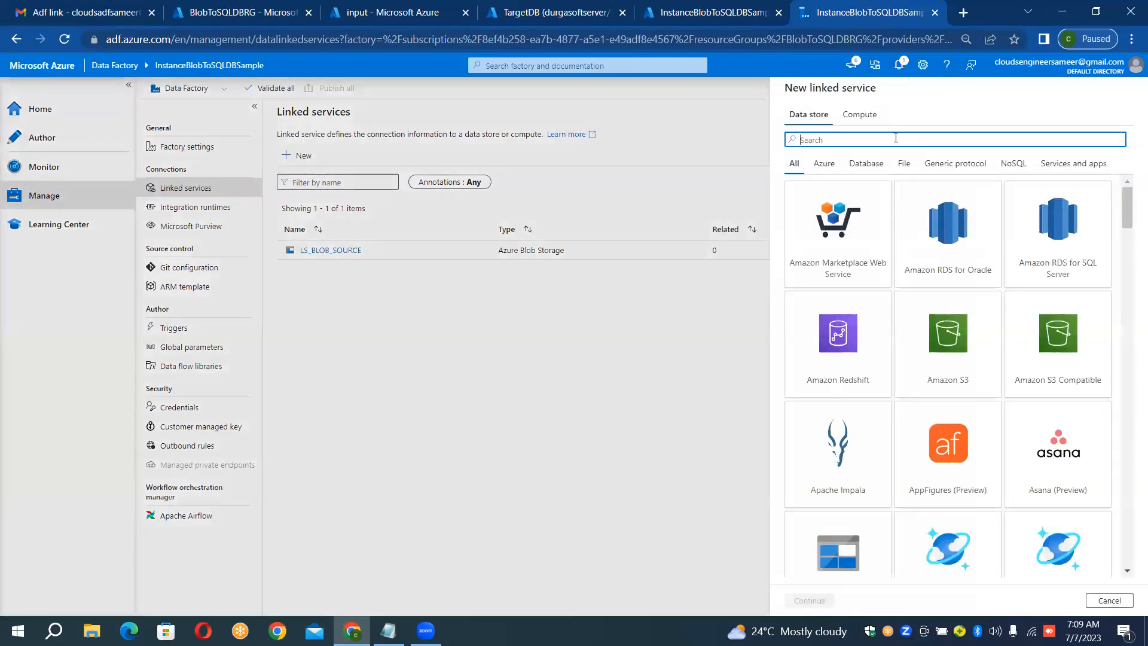
type("SQL")
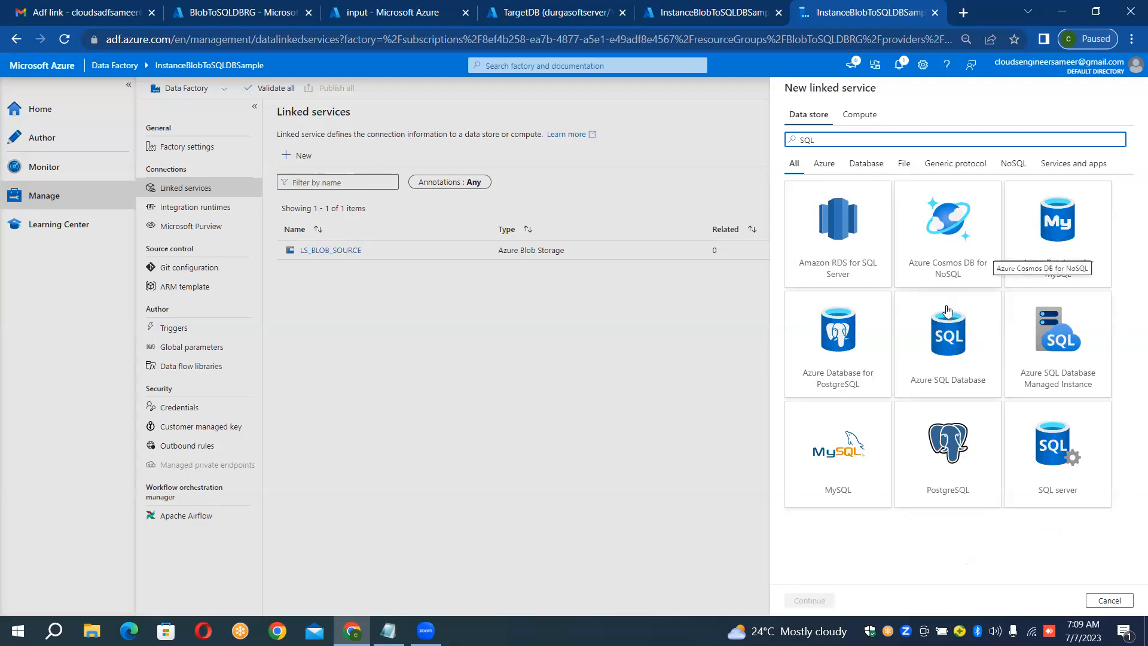
double_click(951, 335)
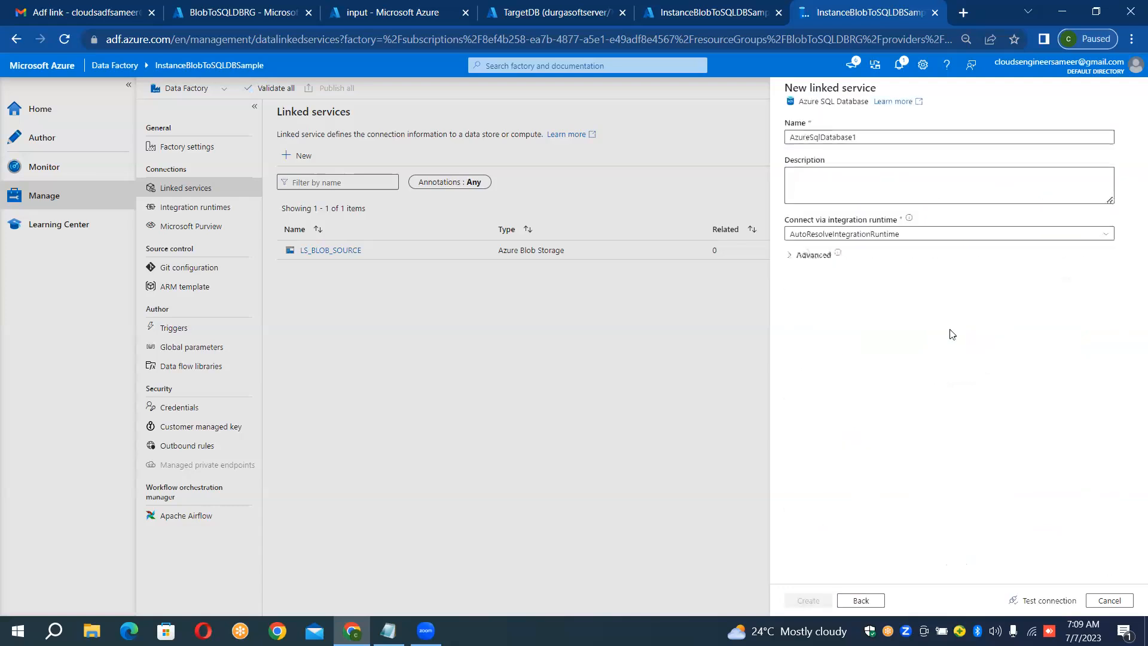
left_click(940, 141)
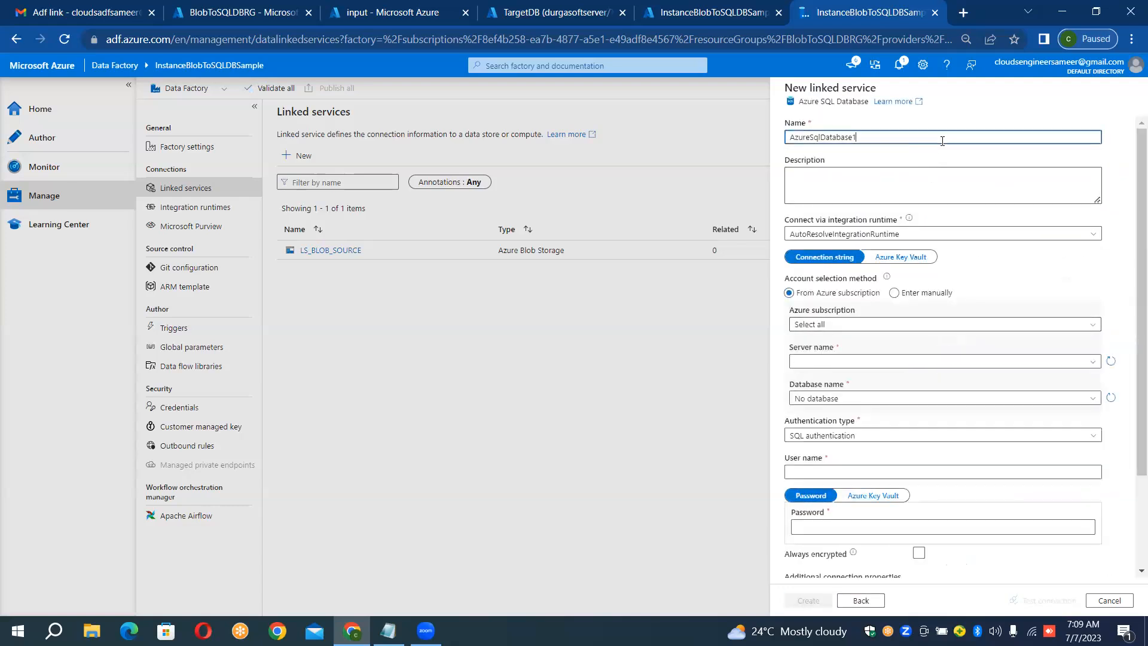
double_click(942, 141)
key("BackSpace")
type("LS_SQL")
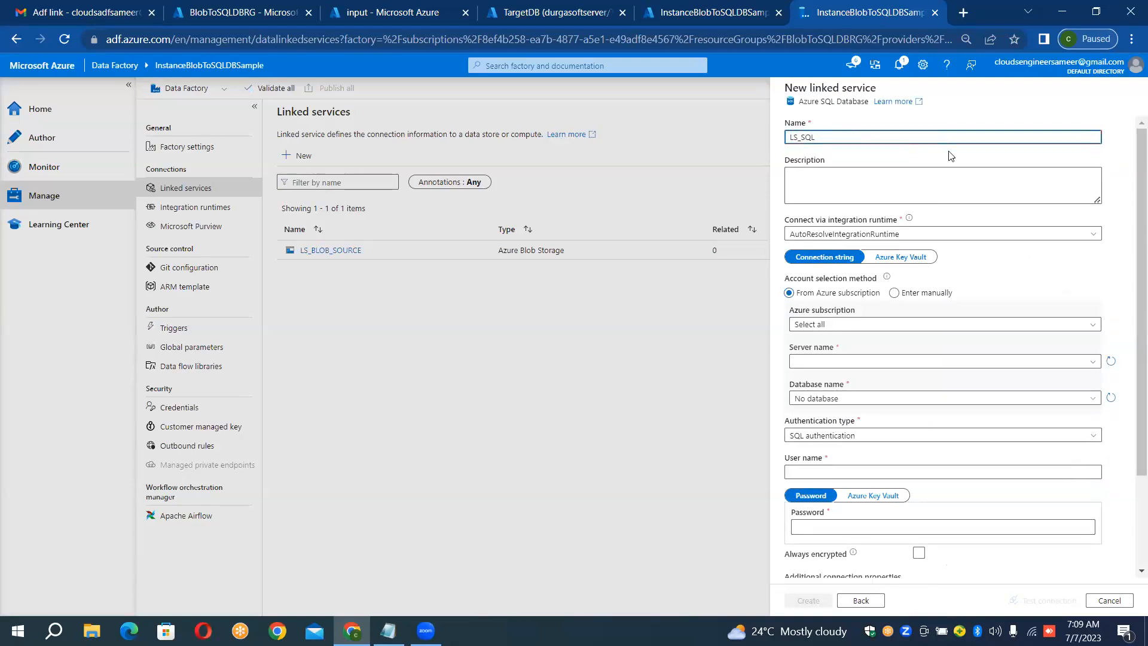
type("DB_SINK")
Step: Set the linked service's Azure subscription to the one other than Pay-As-You-Go and its server to durgasoftserver
left_click(840, 326)
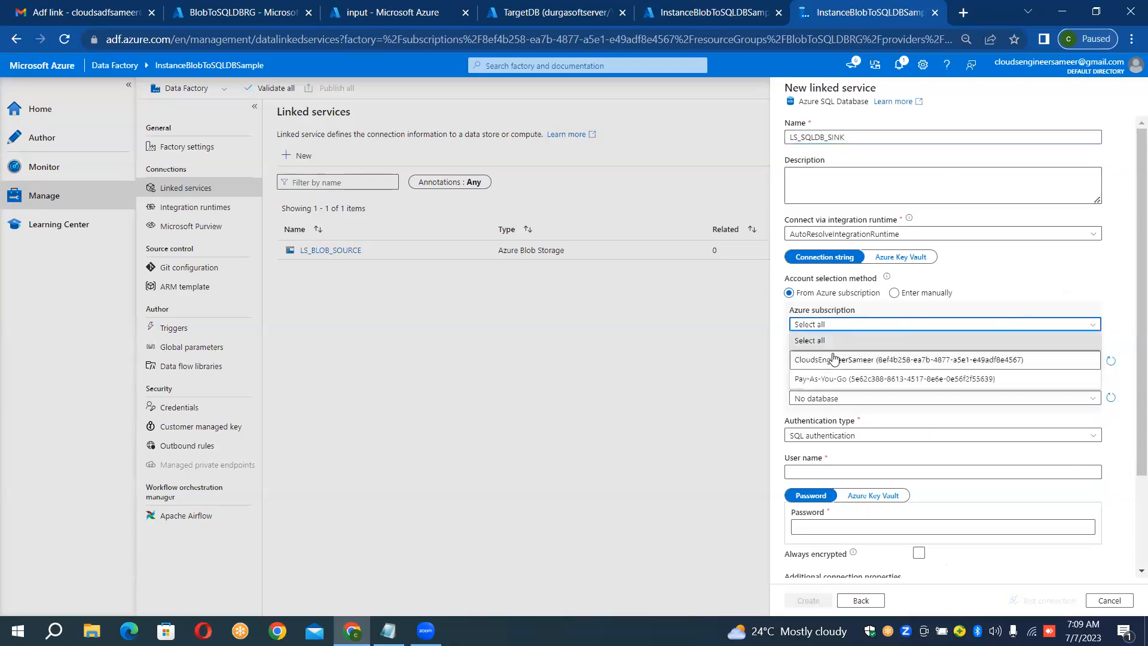
left_click(834, 359)
left_click(834, 363)
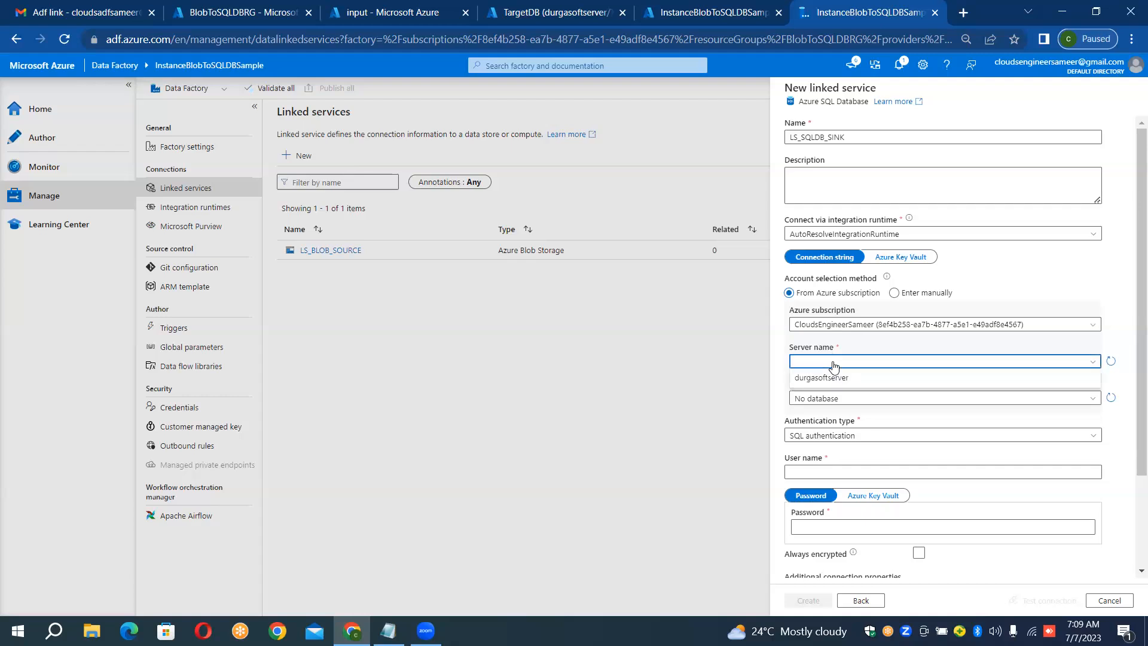
left_click(834, 365)
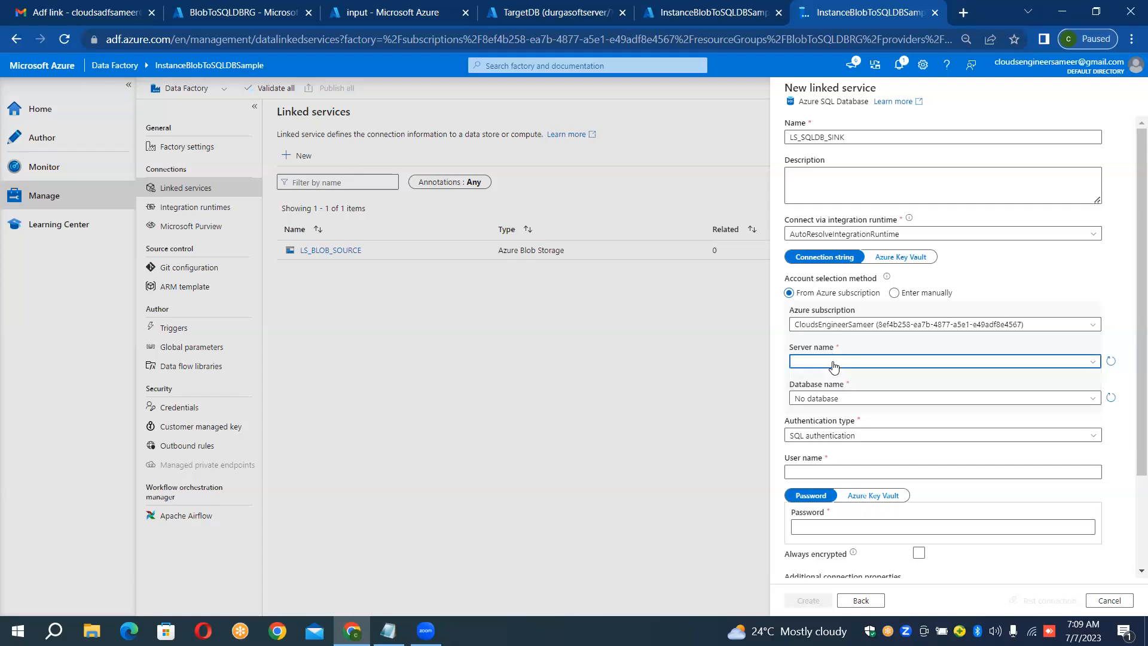
left_click(834, 366)
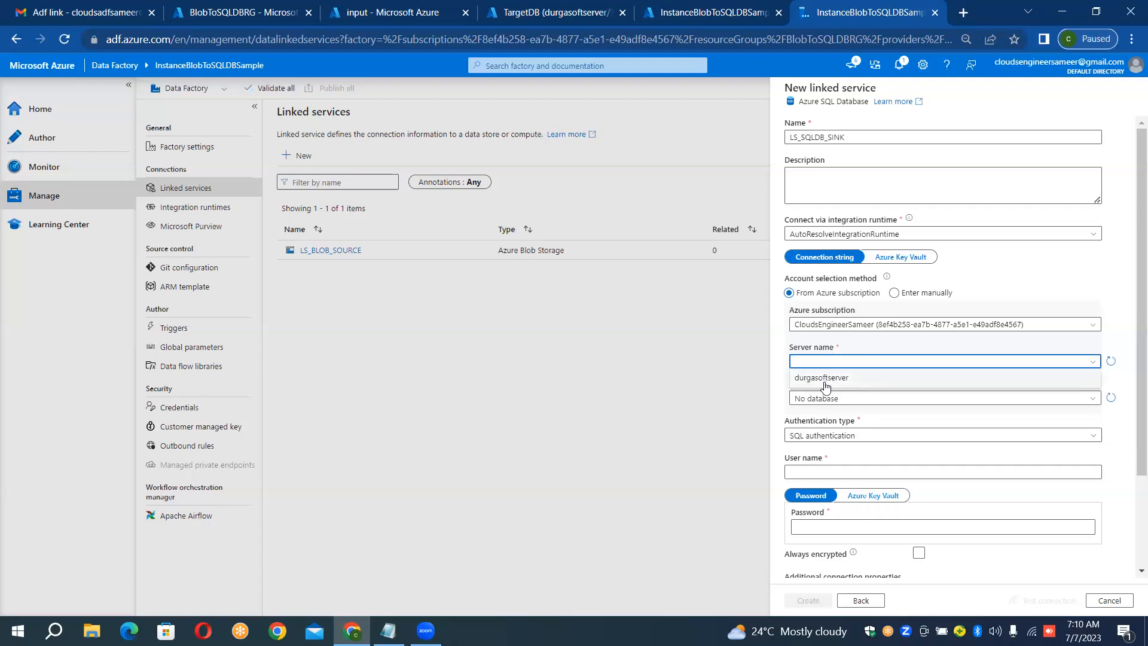
left_click(828, 378)
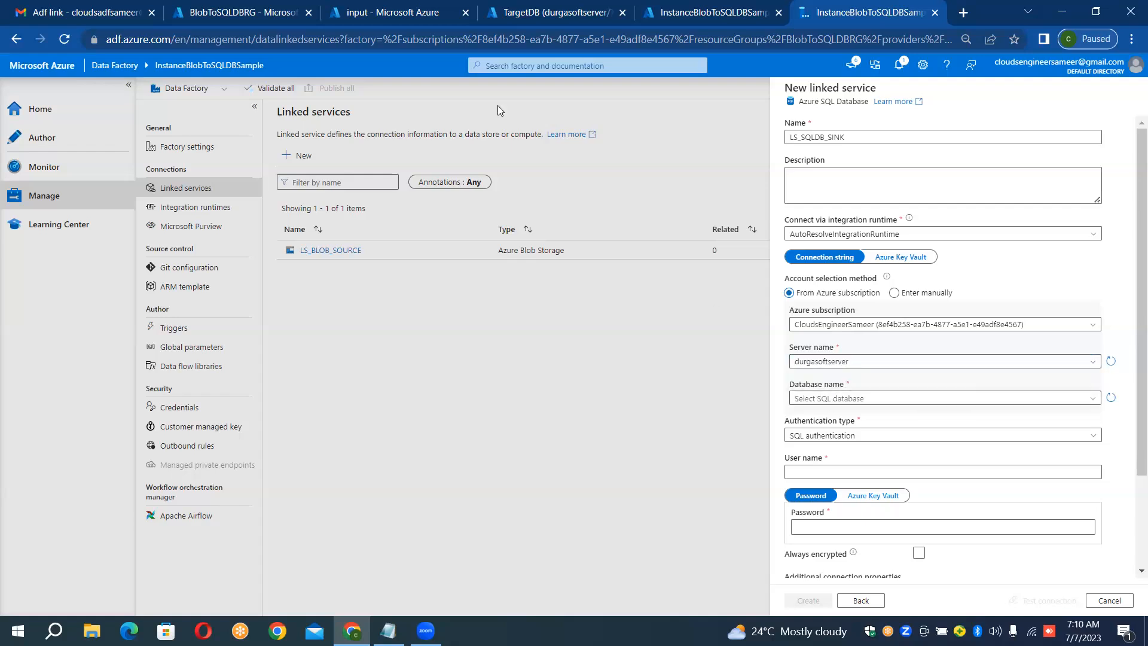
Step: Check the database name on its Azure portal page and select TargetDB as the SQL linked service's database
left_click(500, 11)
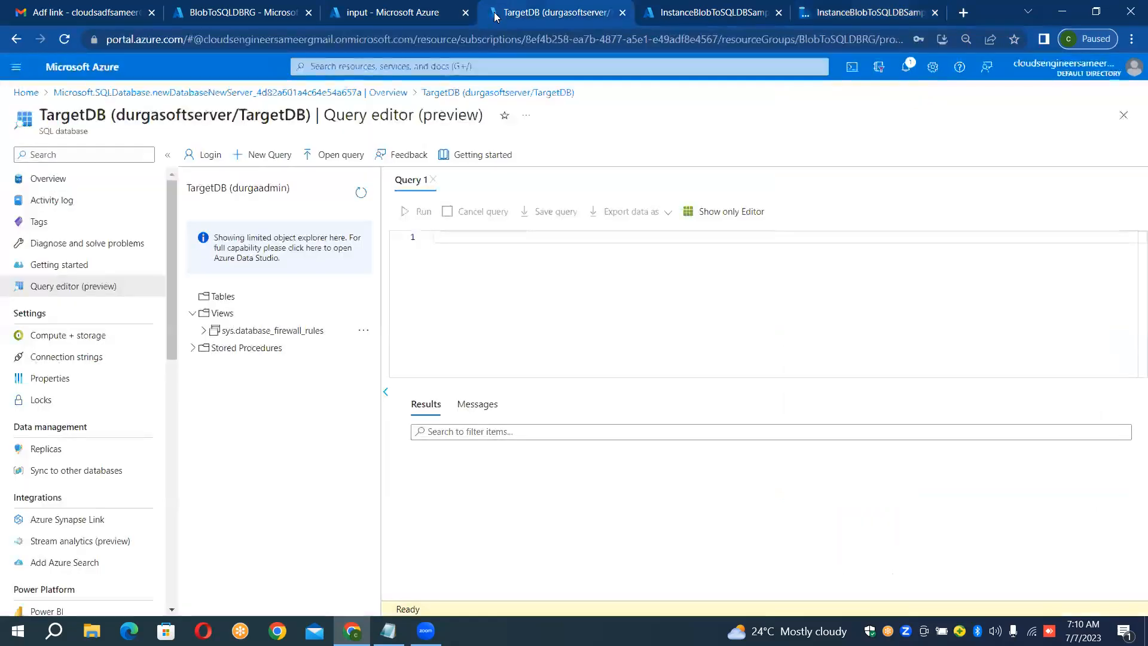
left_click(818, 11)
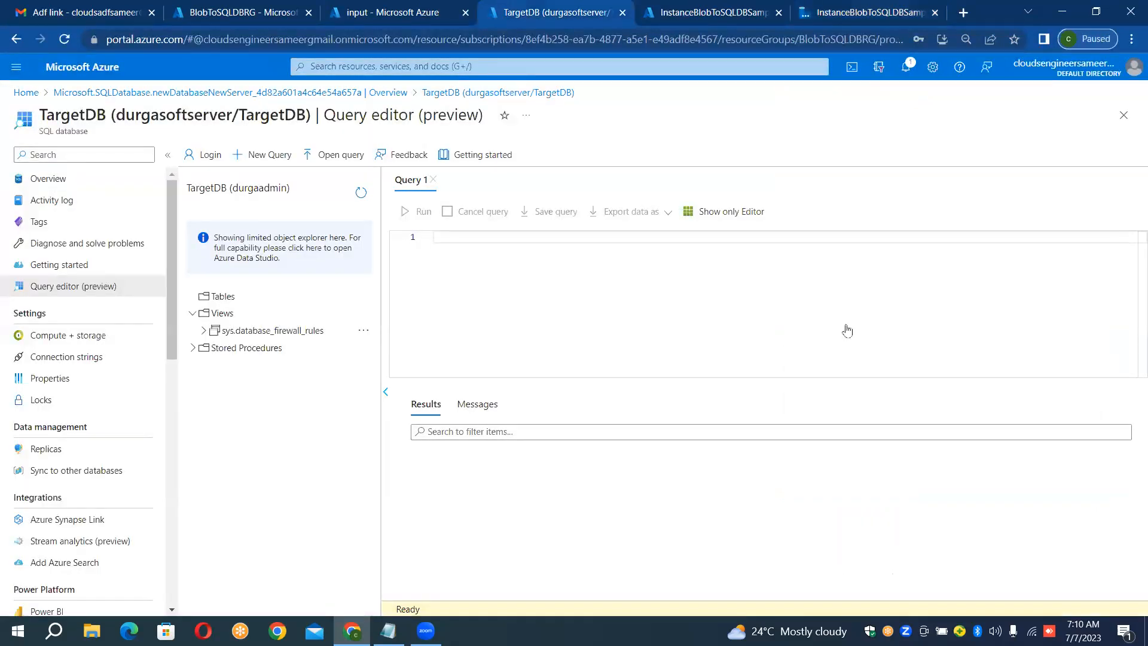
left_click(816, 399)
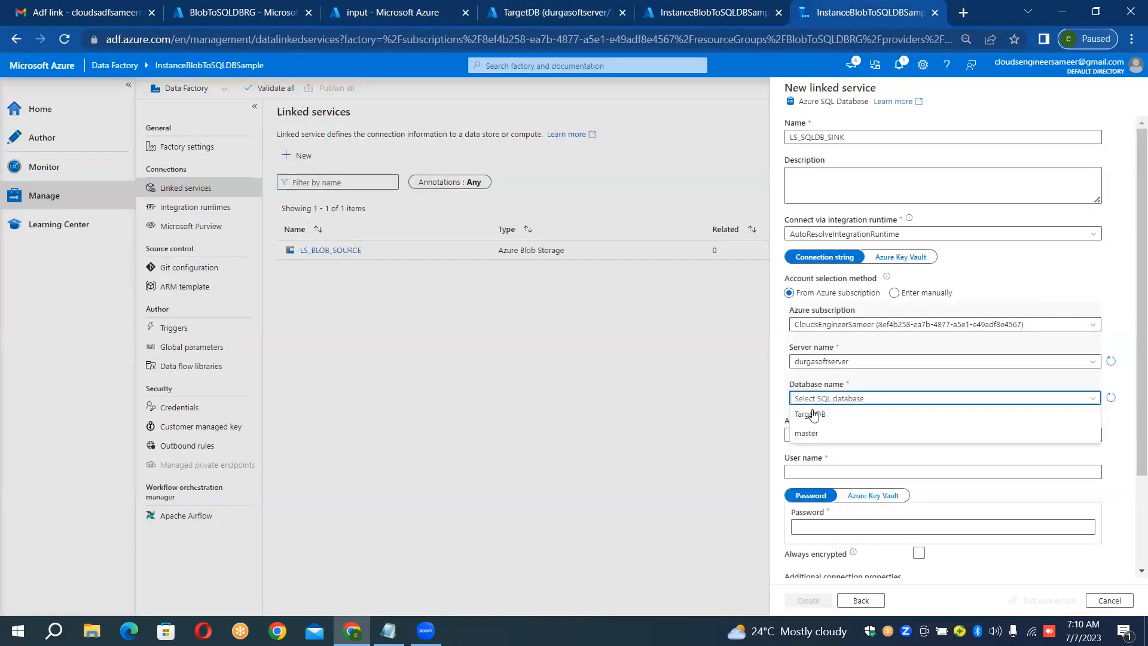
left_click(811, 417)
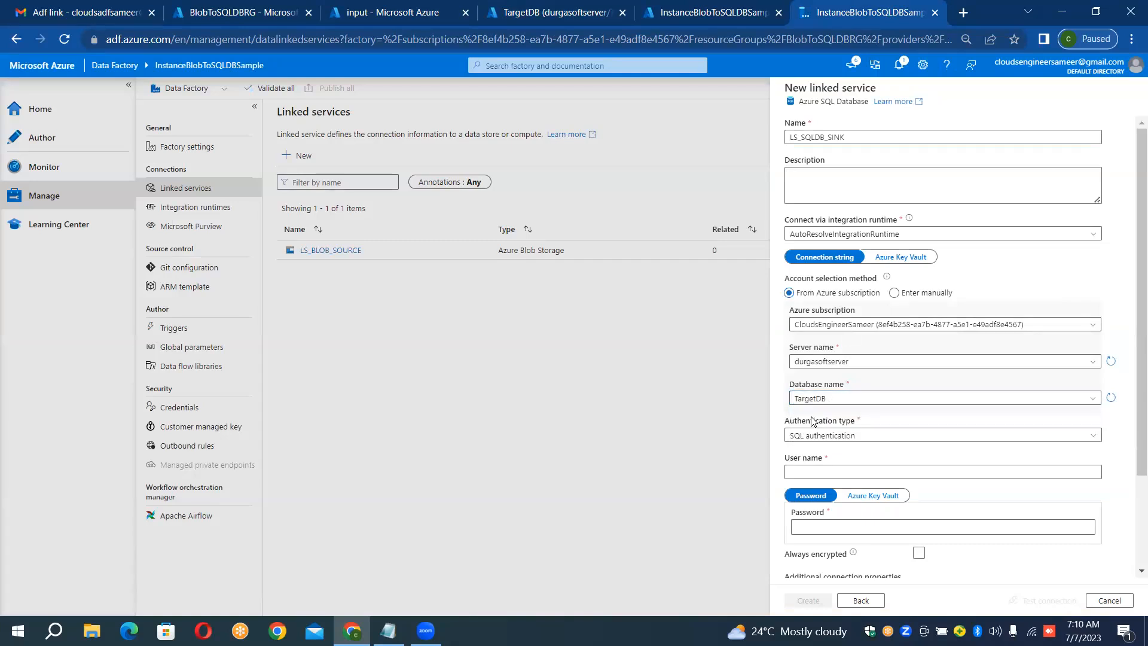
right_click(1132, 374)
left_click(1131, 339)
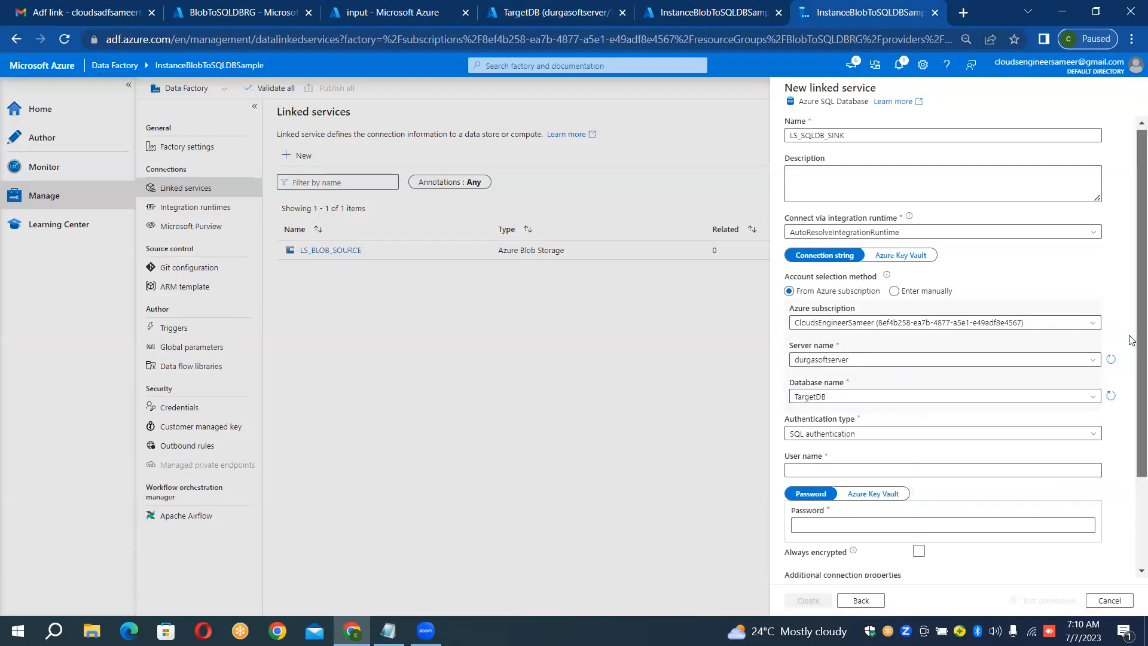
scroll(1131, 358, "down", 1)
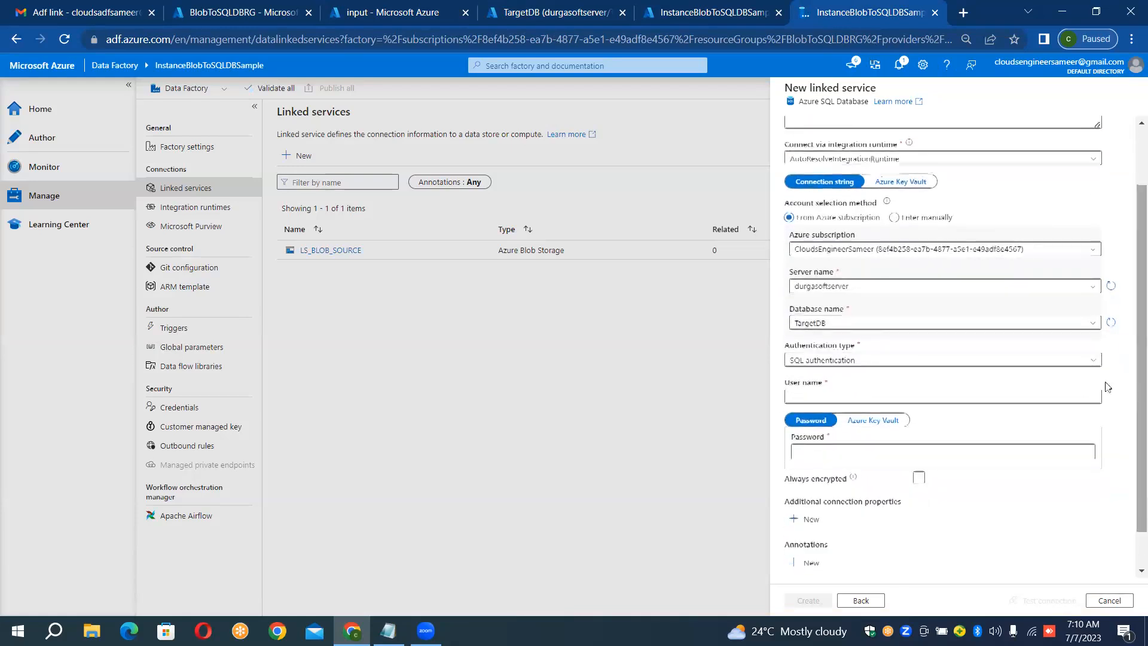
Step: Enter user name durgaadmin and the SQL account password, and create the linked service after a connection test
left_click(849, 399)
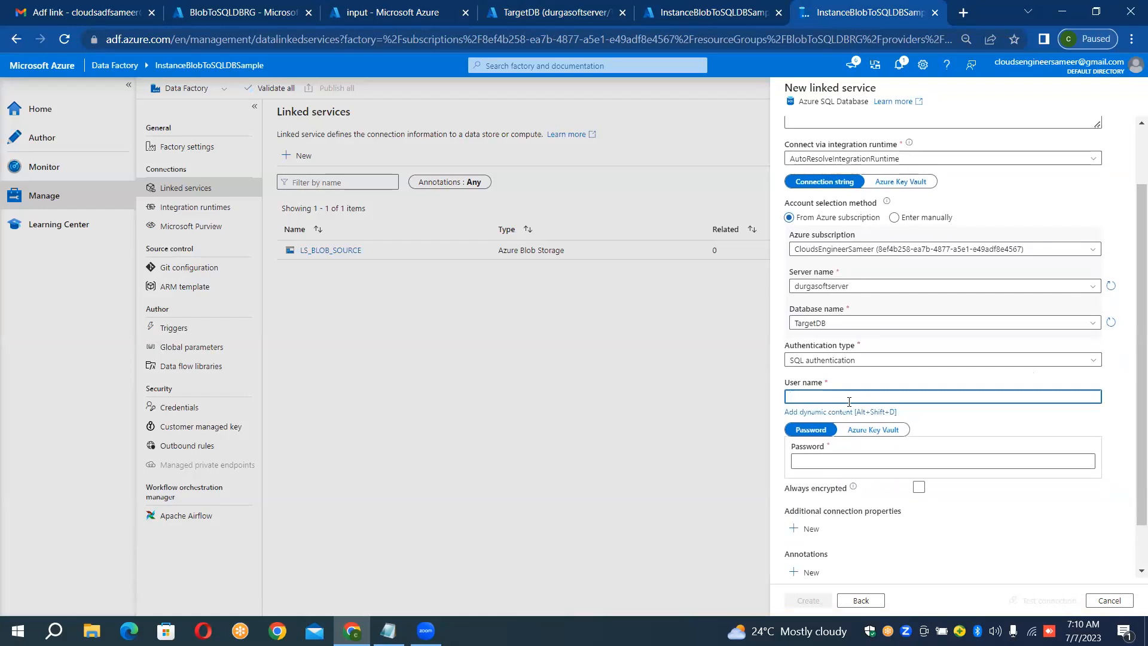
type("durgaadmin")
key("Tab")
key("Tab")
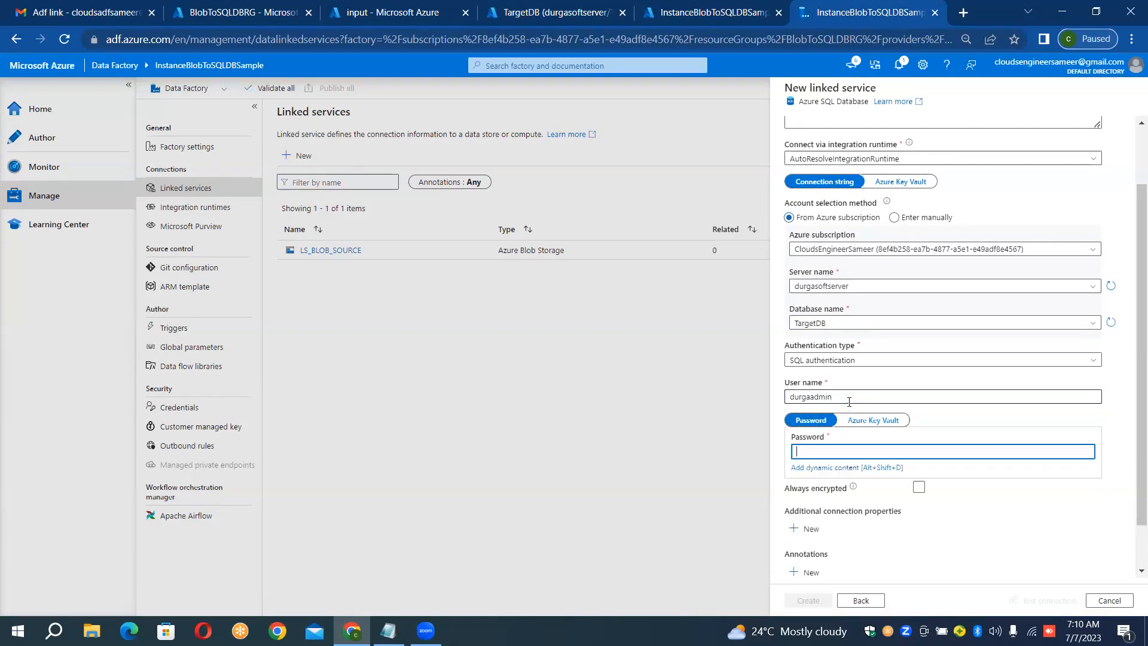
type("**********")
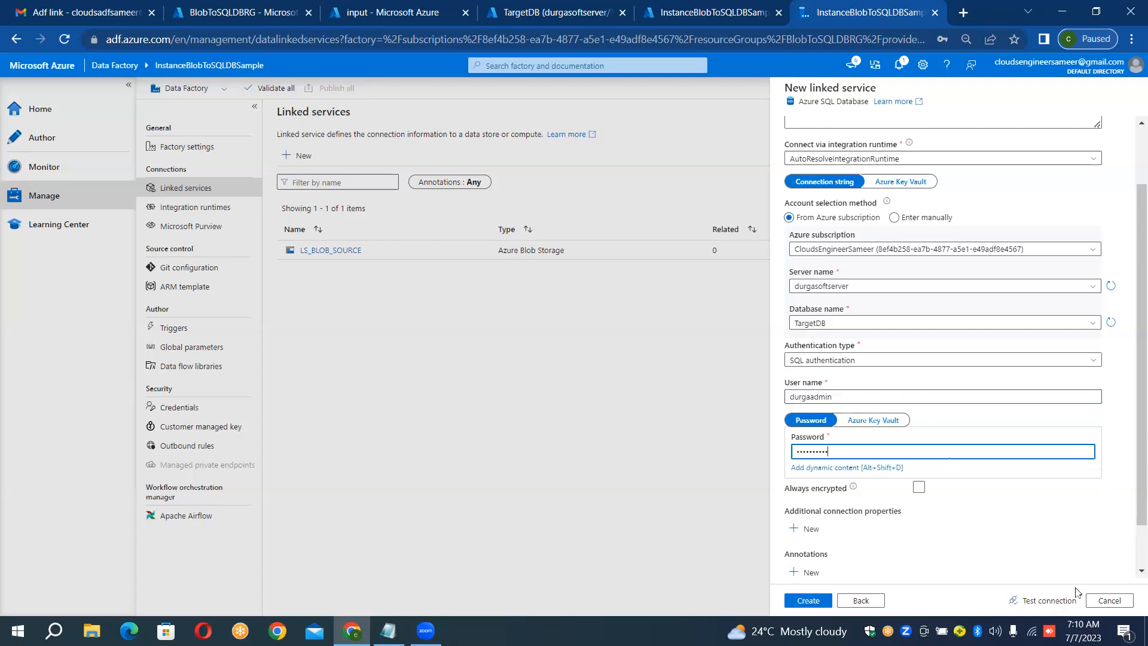
left_click(1048, 601)
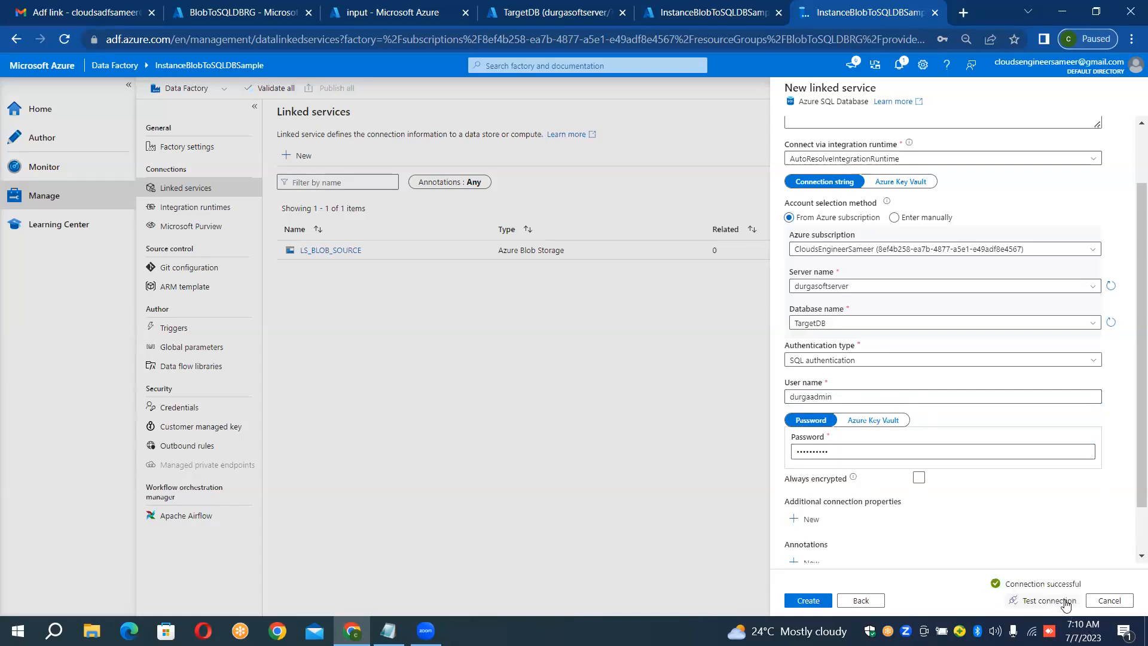
left_click(806, 600)
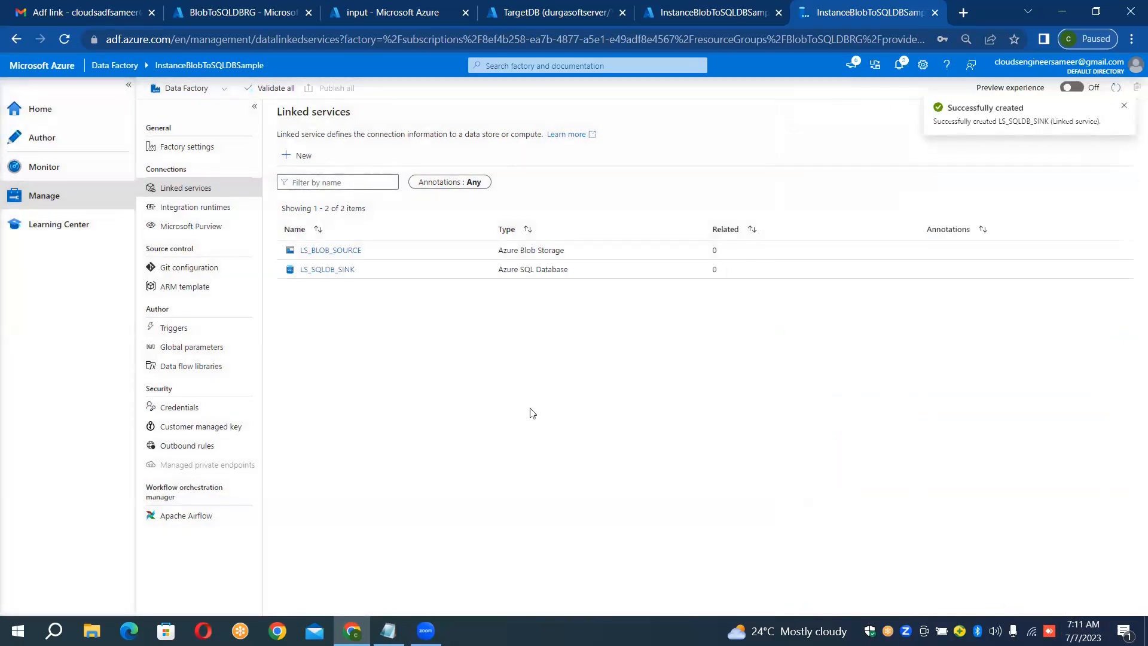
Step: Start a new dataset in the factory's authoring area for Azure Blob Storage with the DelimitedText format
left_click(76, 146)
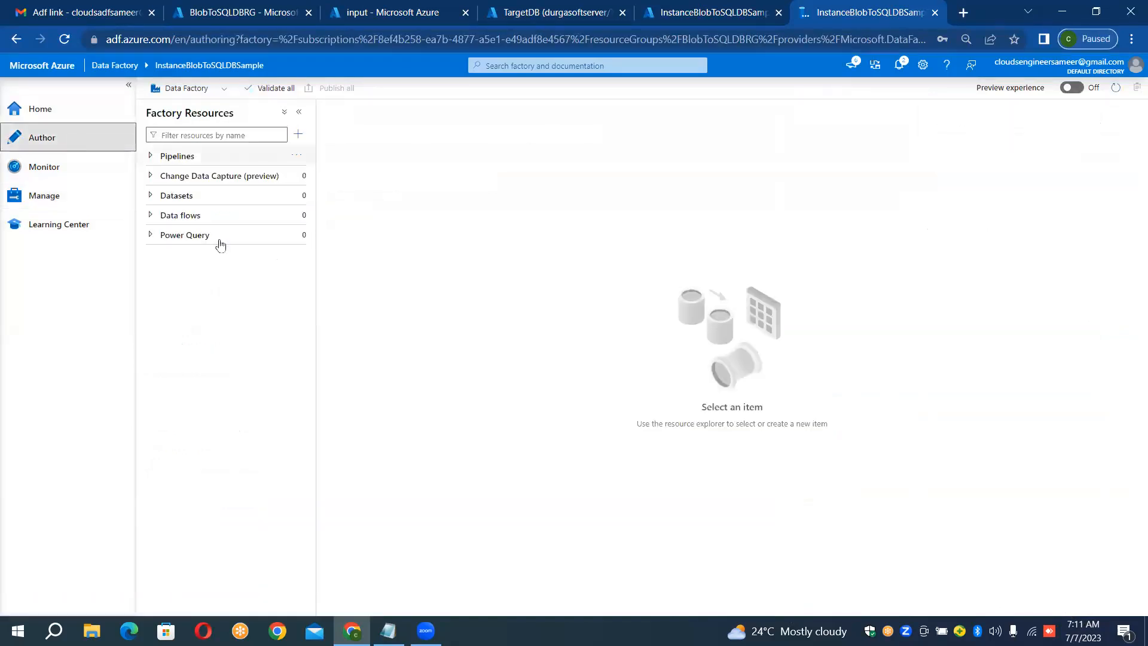
left_click(245, 201)
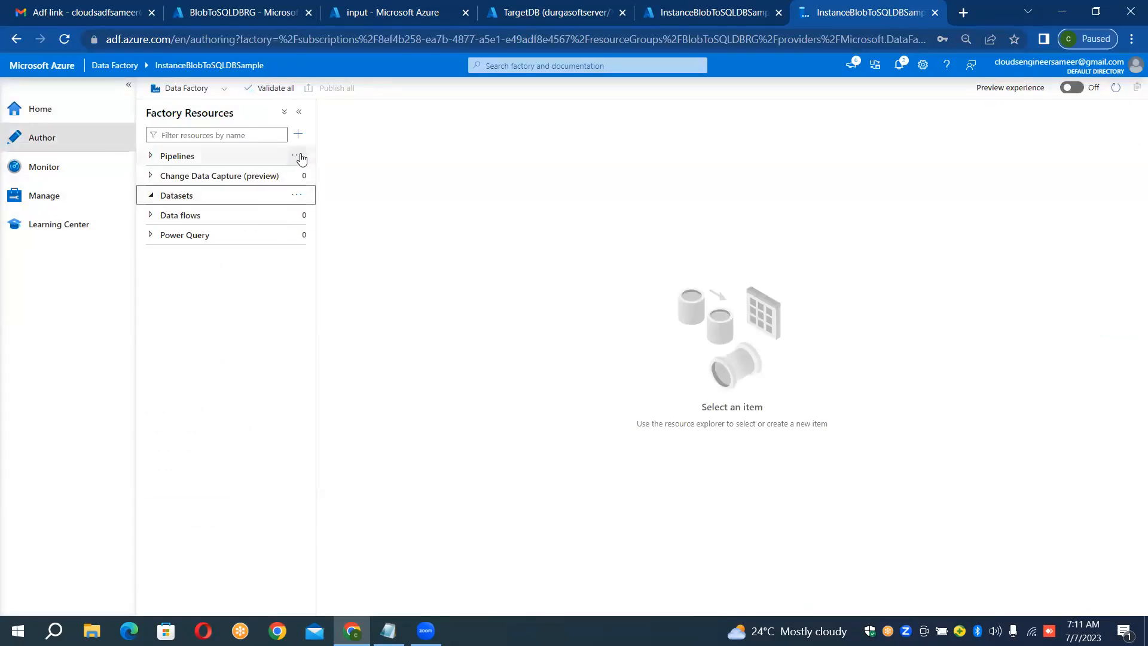
left_click(302, 157)
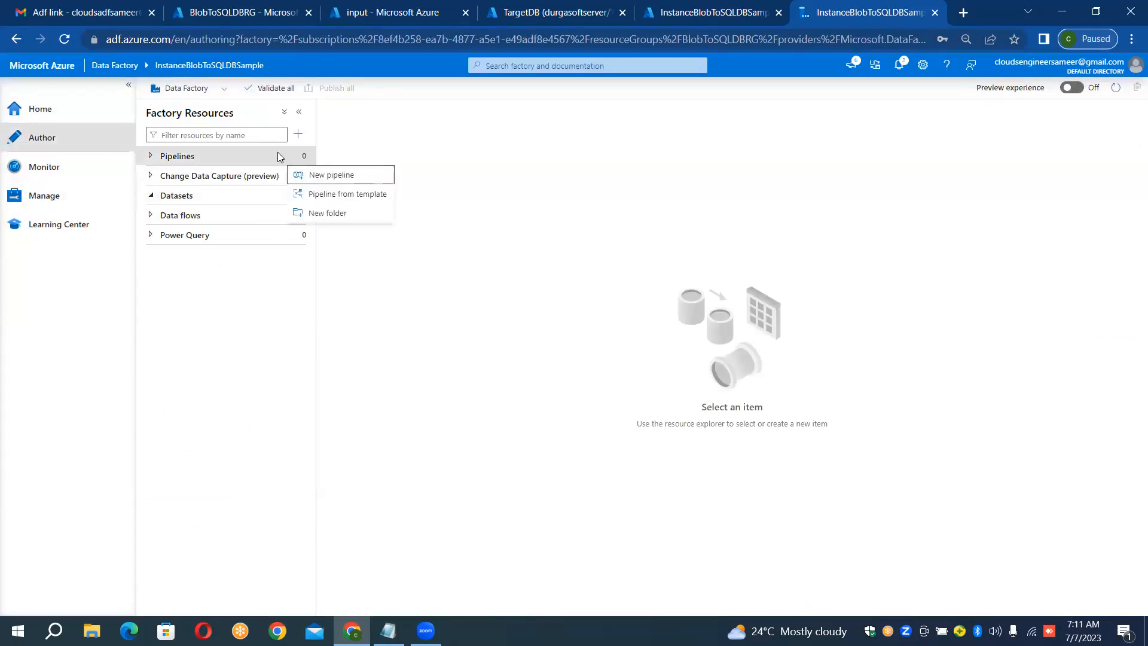
left_click(278, 156)
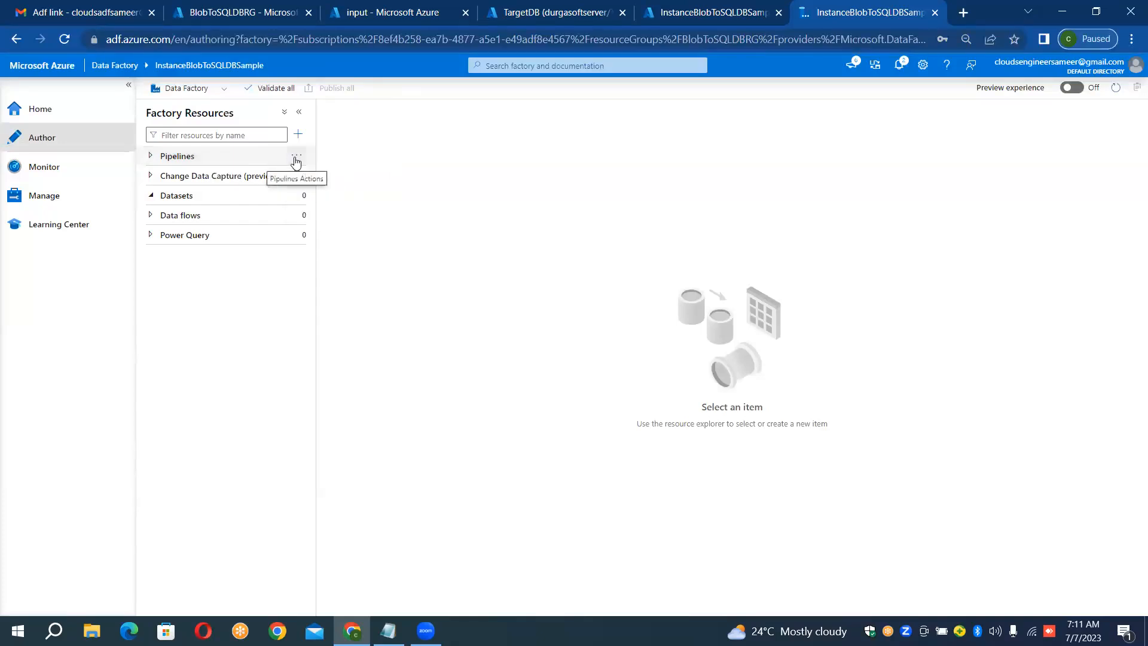
left_click(303, 204)
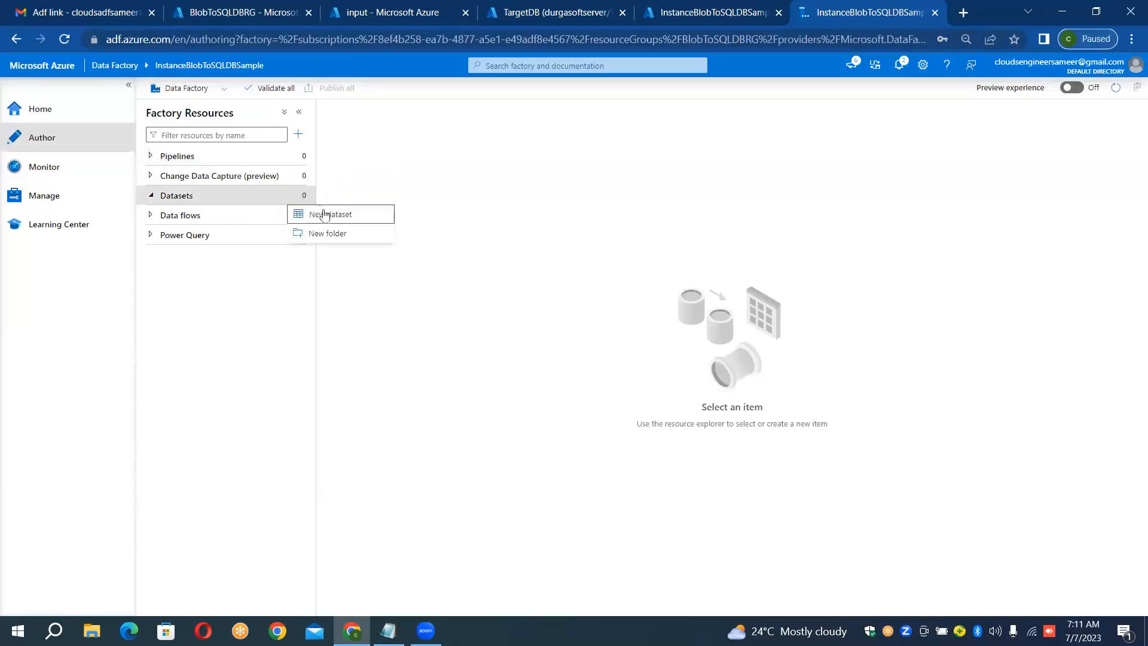
left_click(327, 214)
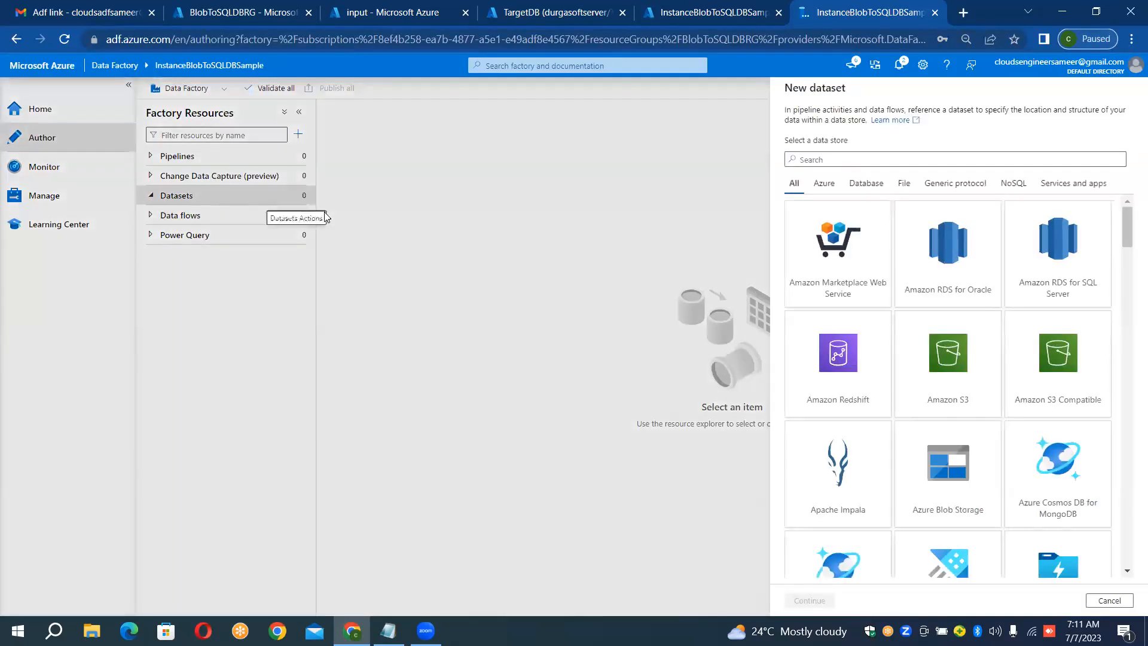
left_click(846, 166)
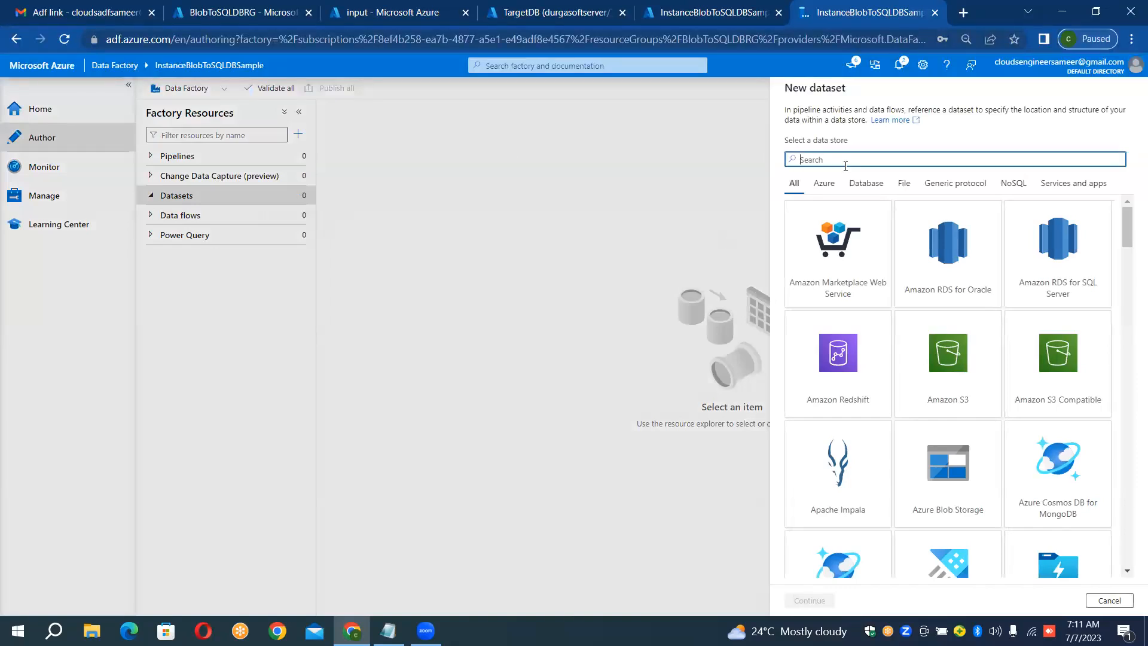
type("blob")
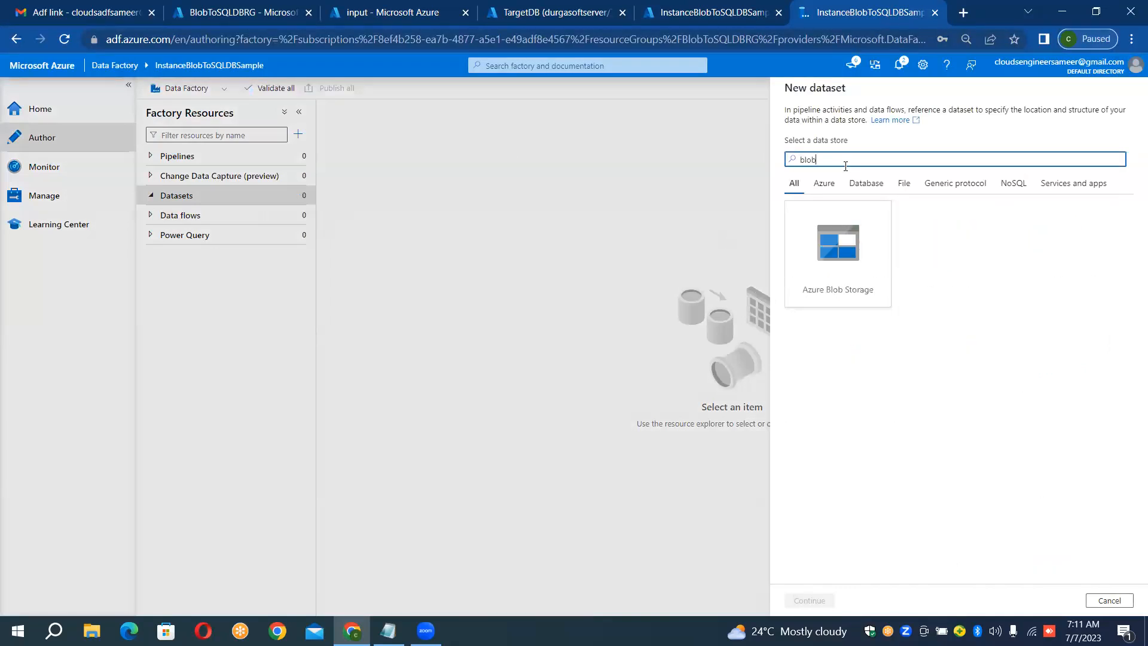
left_click(850, 256)
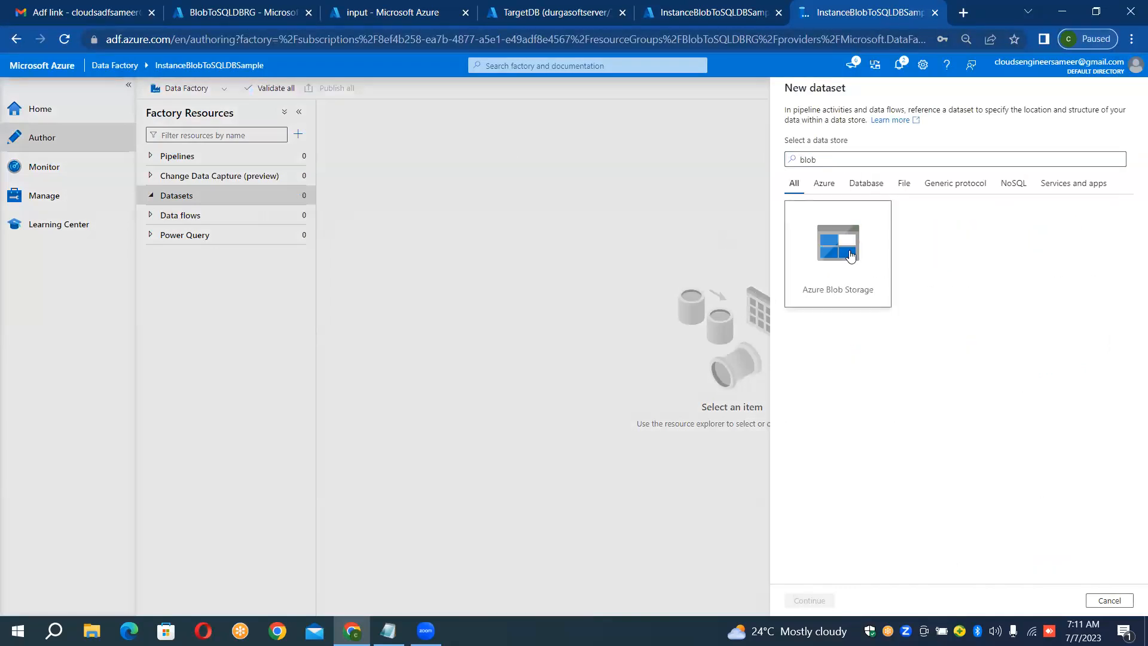
double_click(849, 256)
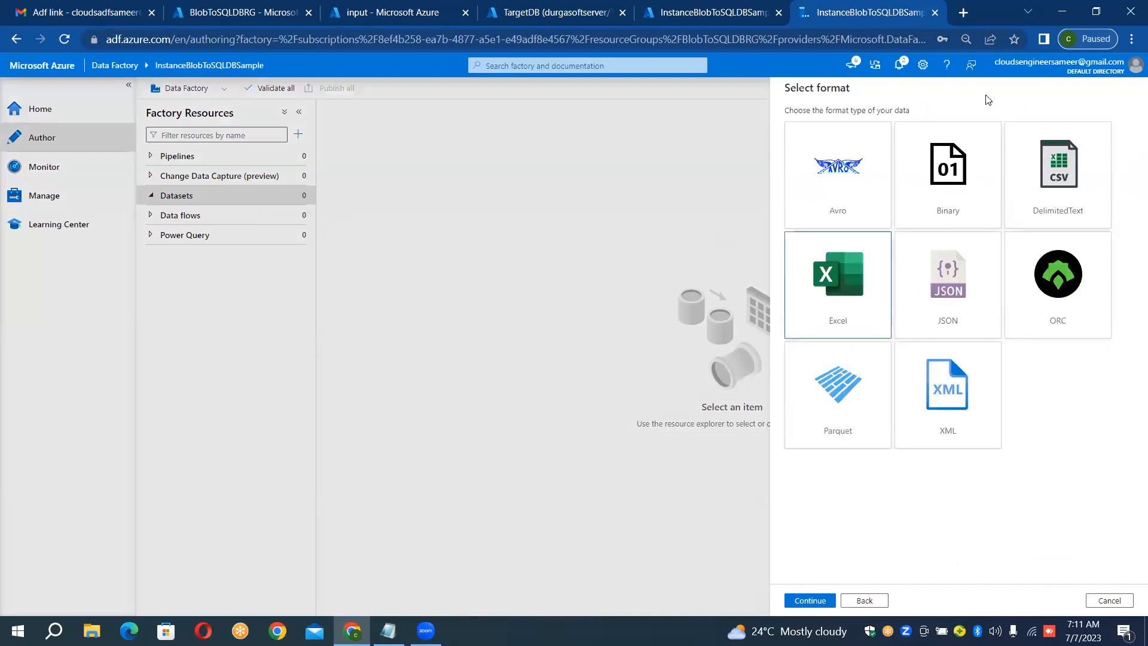
double_click(1048, 147)
Step: Replace the delimited text dataset's default name with DS_BLOB_SOURCE
left_click(934, 122)
key("ctrl+a")
key("BackSpace")
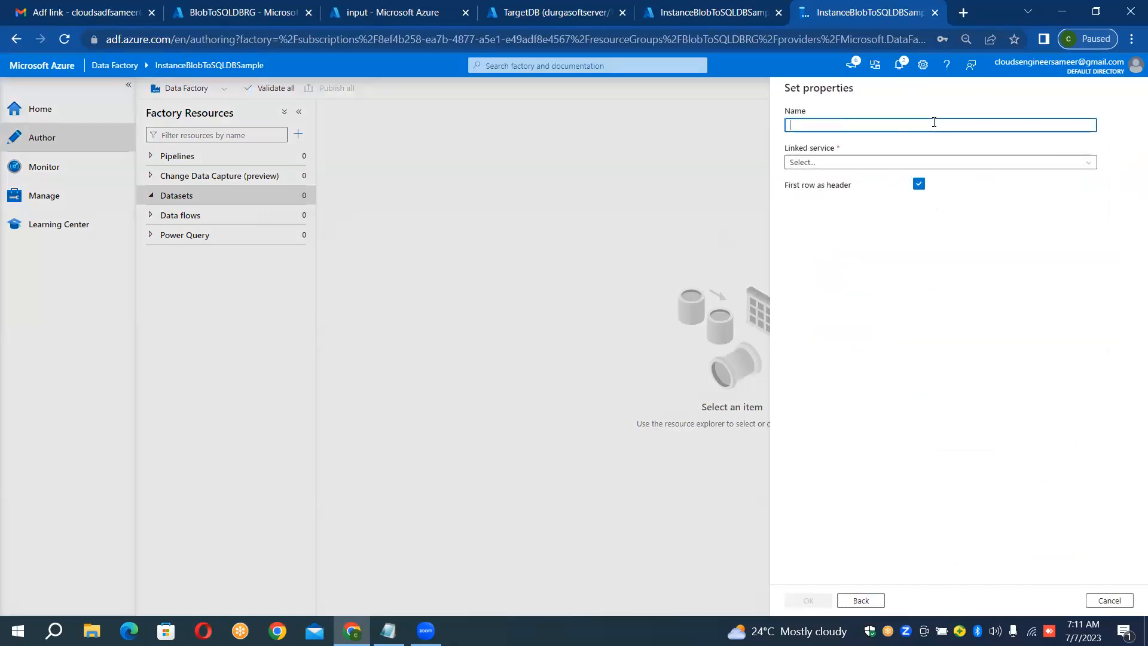
type("DS_BLOB_SOURCE")
left_click(877, 164)
left_click(846, 224)
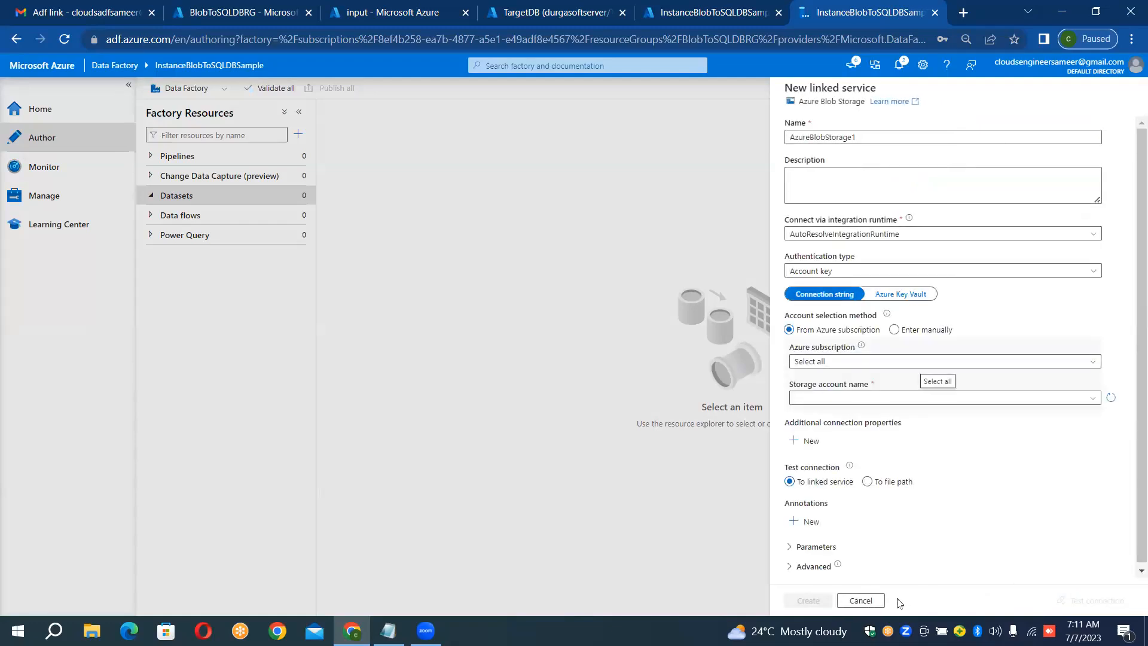
left_click(864, 601)
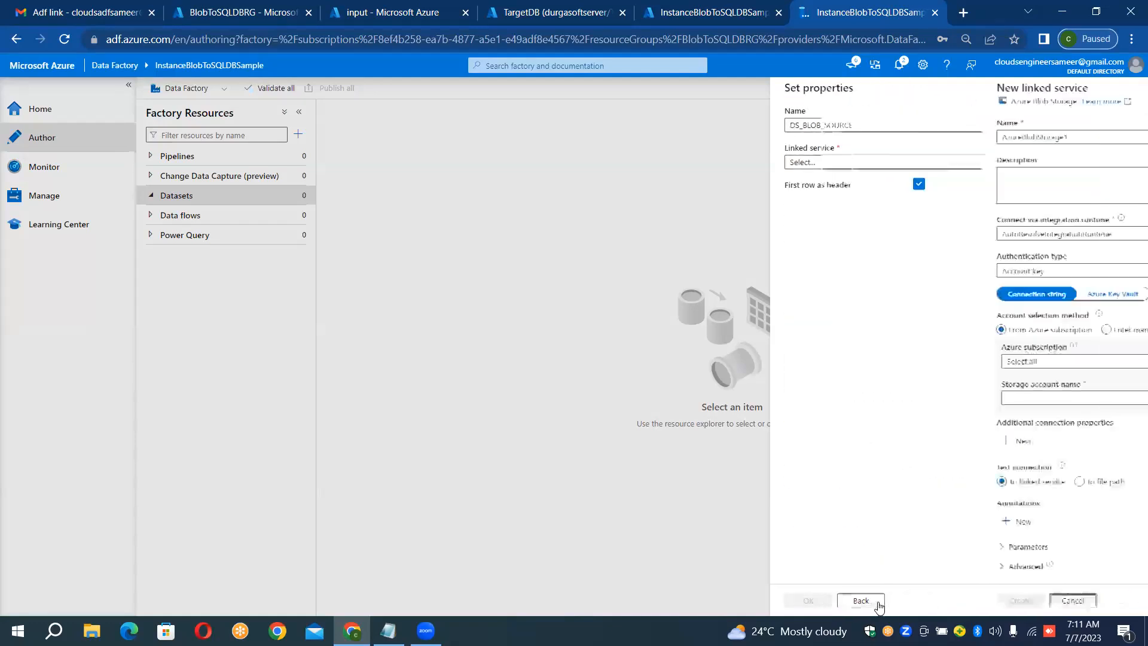
Step: Set the dataset's linked service to LS_BLOB_SOURCE and its file to airlines.csv in the input container, and create the dataset
left_click(840, 164)
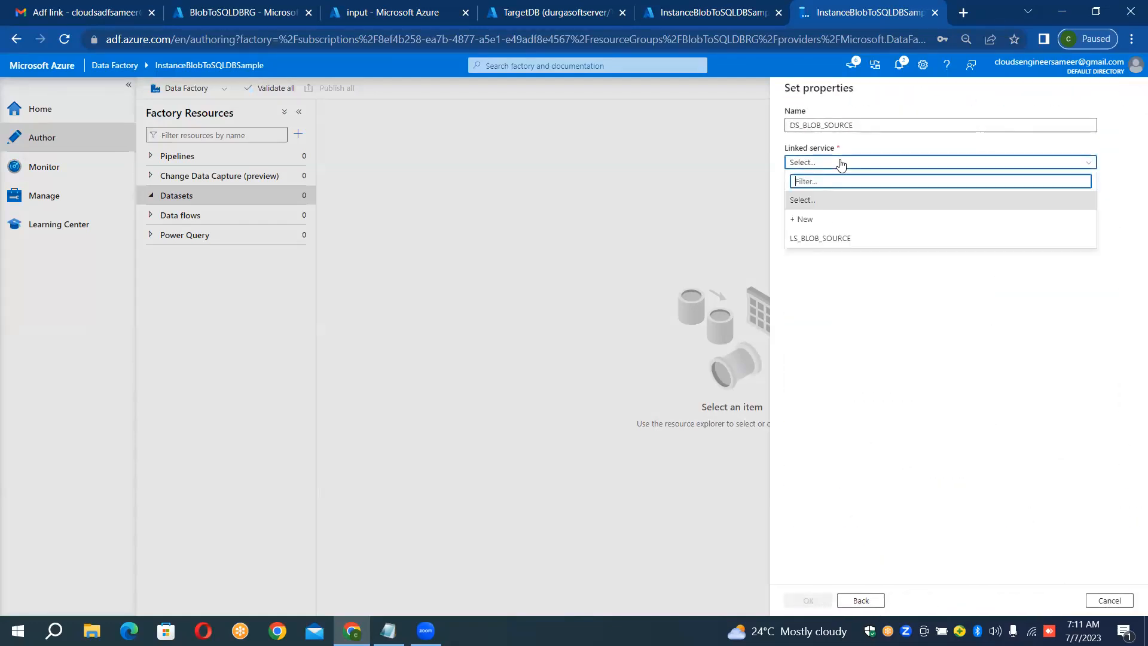
left_click(816, 237)
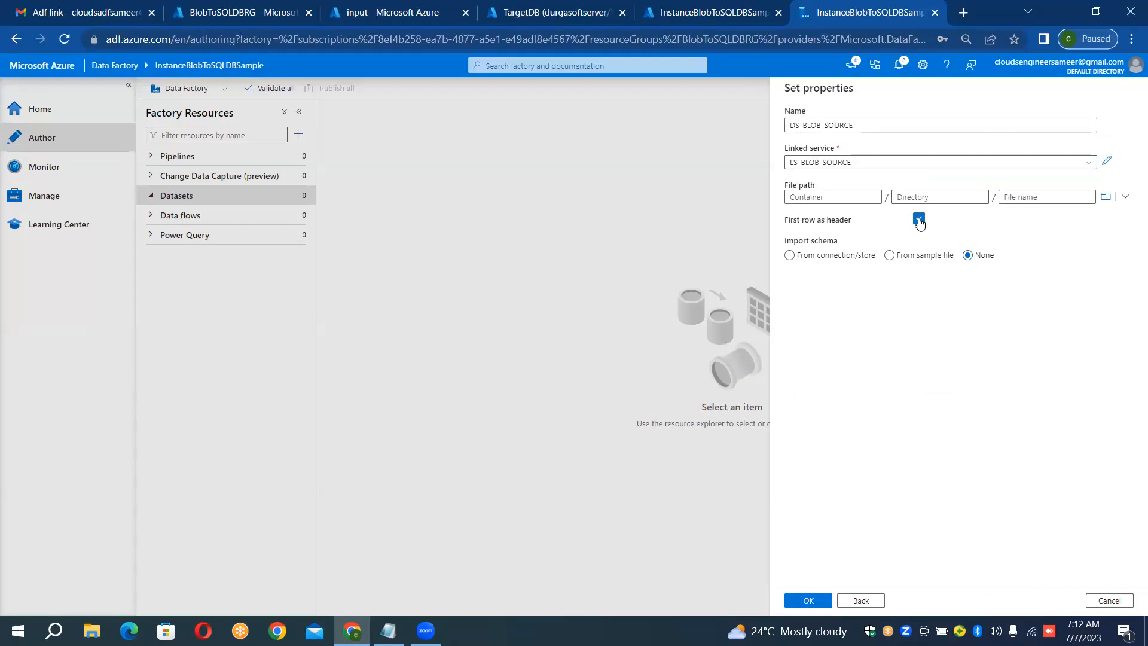
left_click(1111, 198)
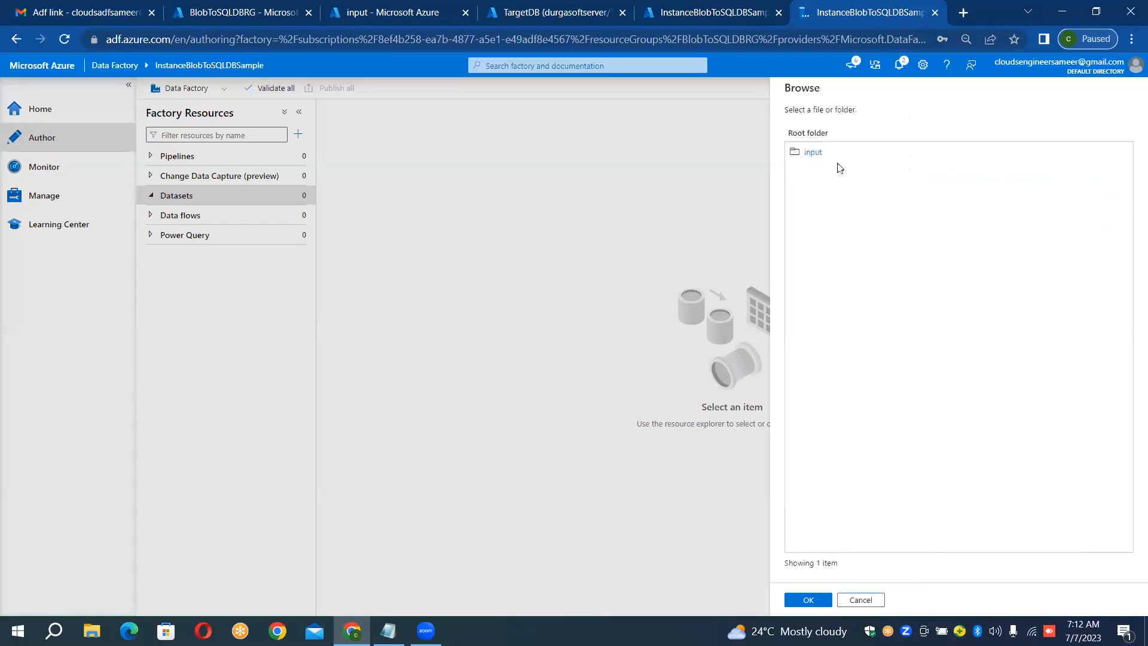
left_click(821, 156)
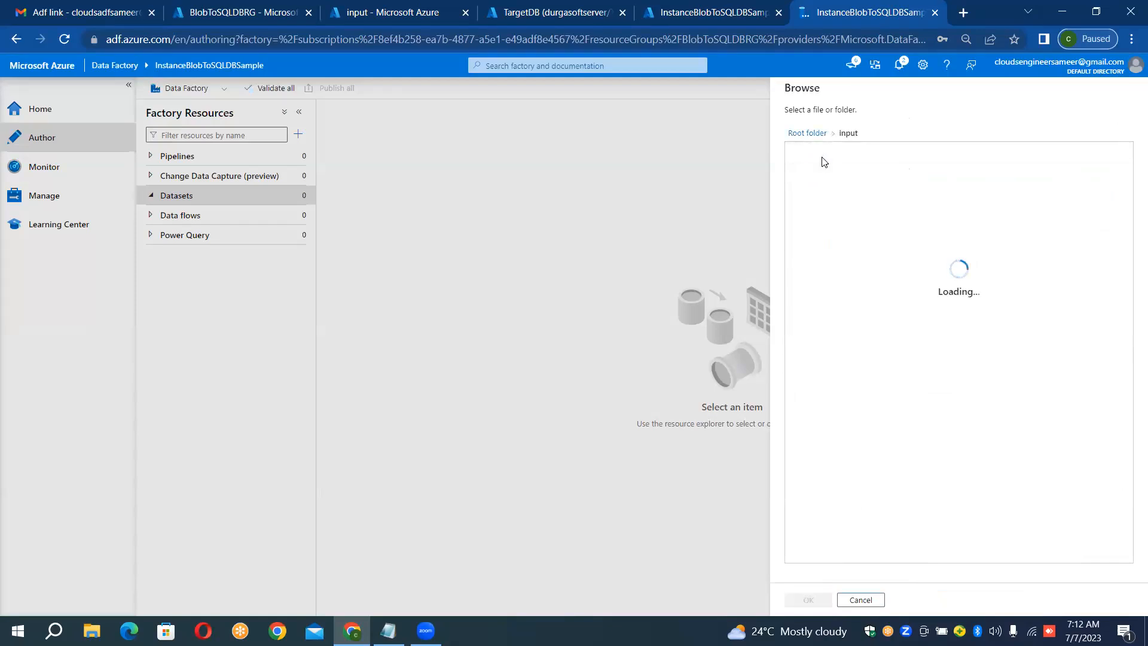
double_click(822, 156)
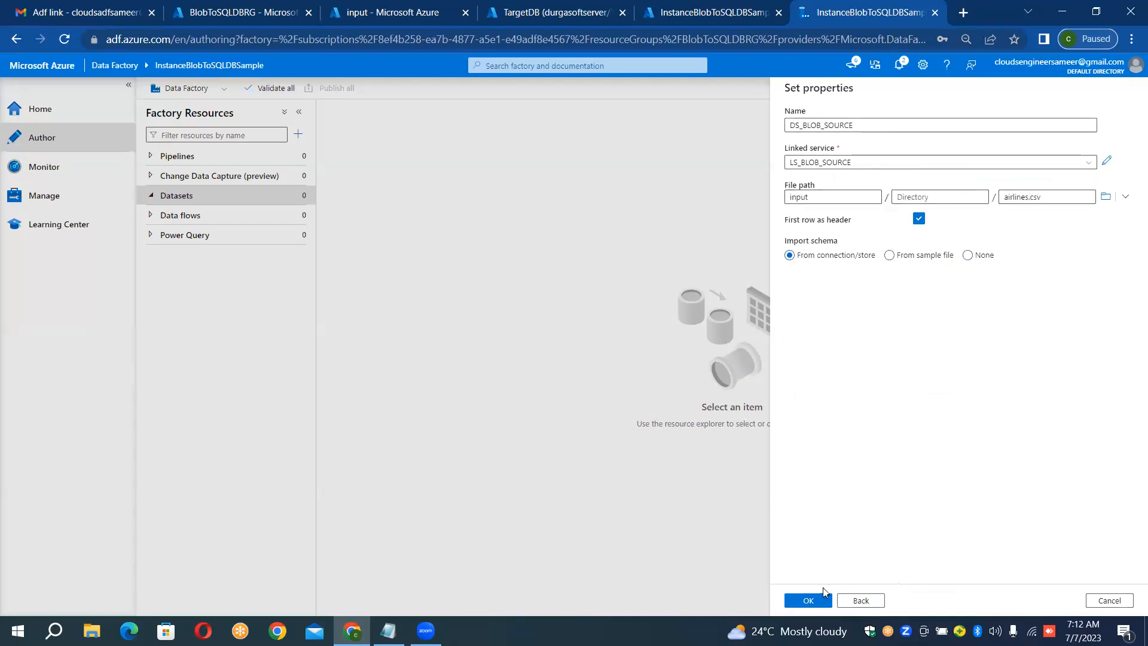
left_click(811, 600)
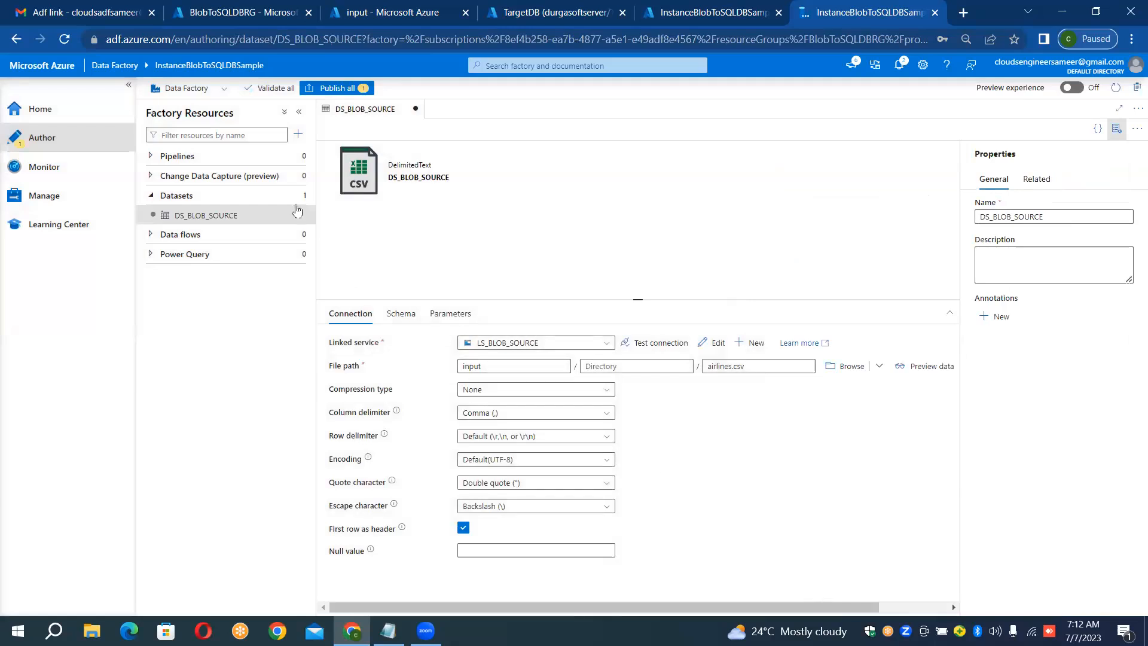
Step: Start another new dataset with Azure SQL Database as its data store
left_click(303, 195)
left_click(317, 215)
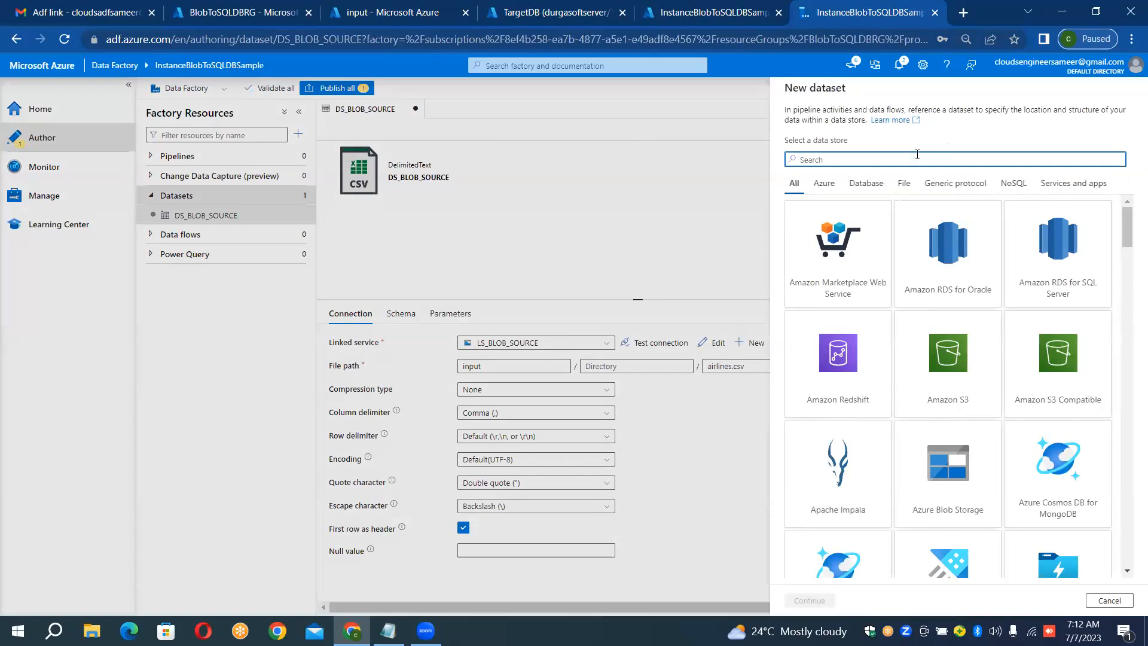
type("SQL")
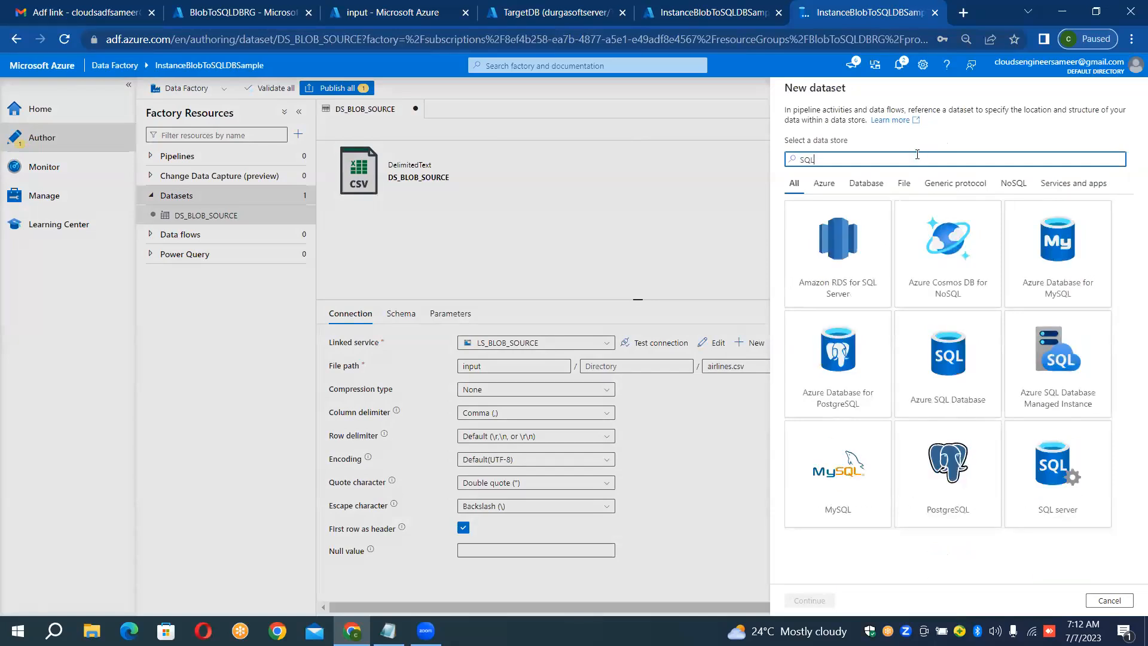
double_click(942, 362)
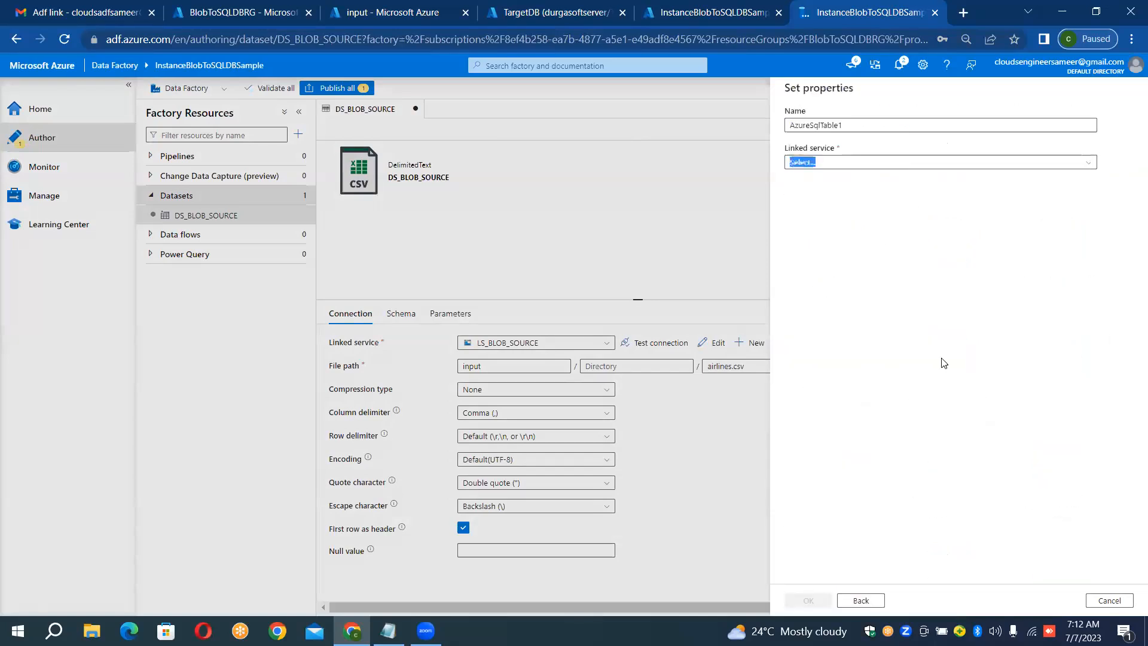
Step: Name the SQL dataset DS_SQLDB_SINK and set its linked service to LS_SQLDB_SINK
left_click(897, 123)
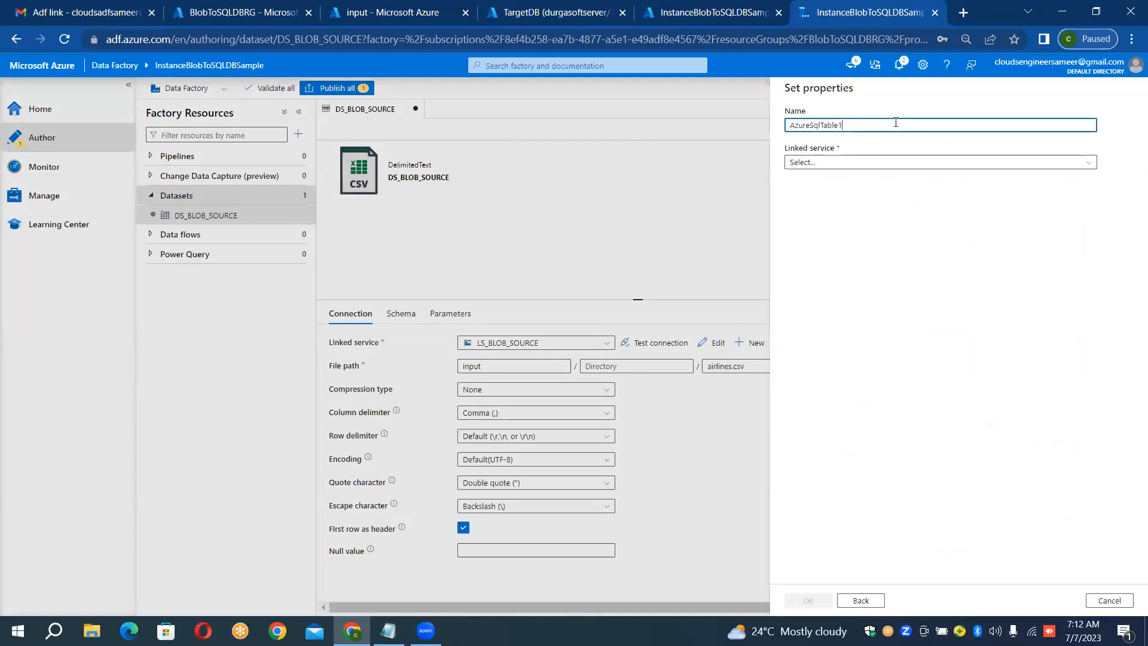
key("ctrl+a")
key("BackSpace")
type("DS_SQLDB_SINK")
left_click(848, 165)
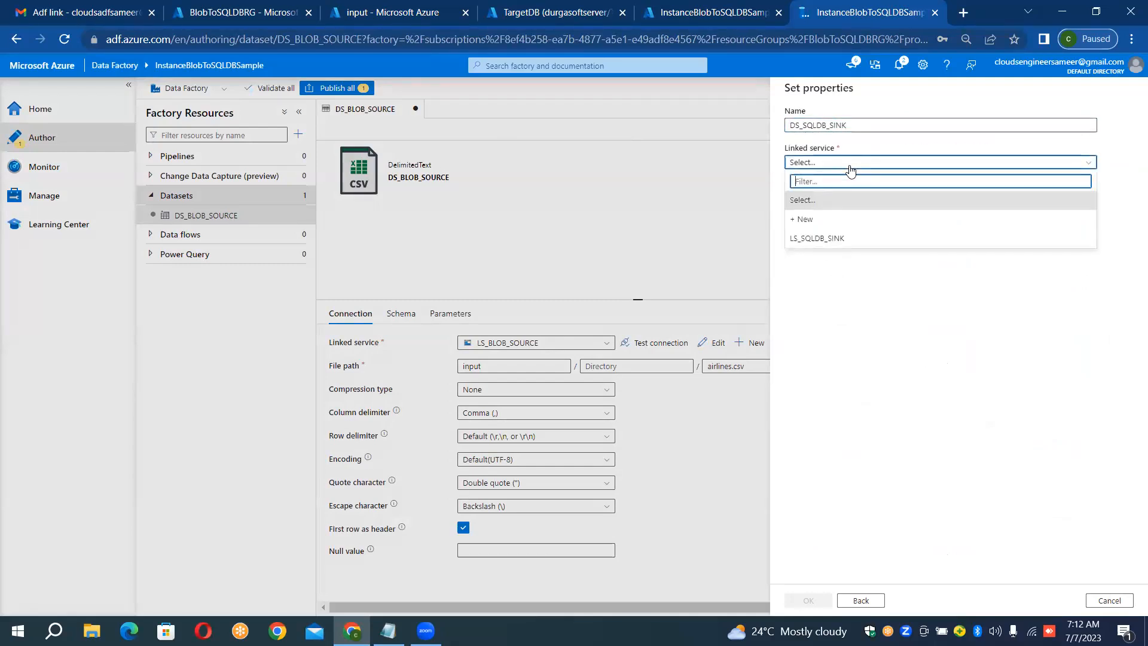
left_click(832, 238)
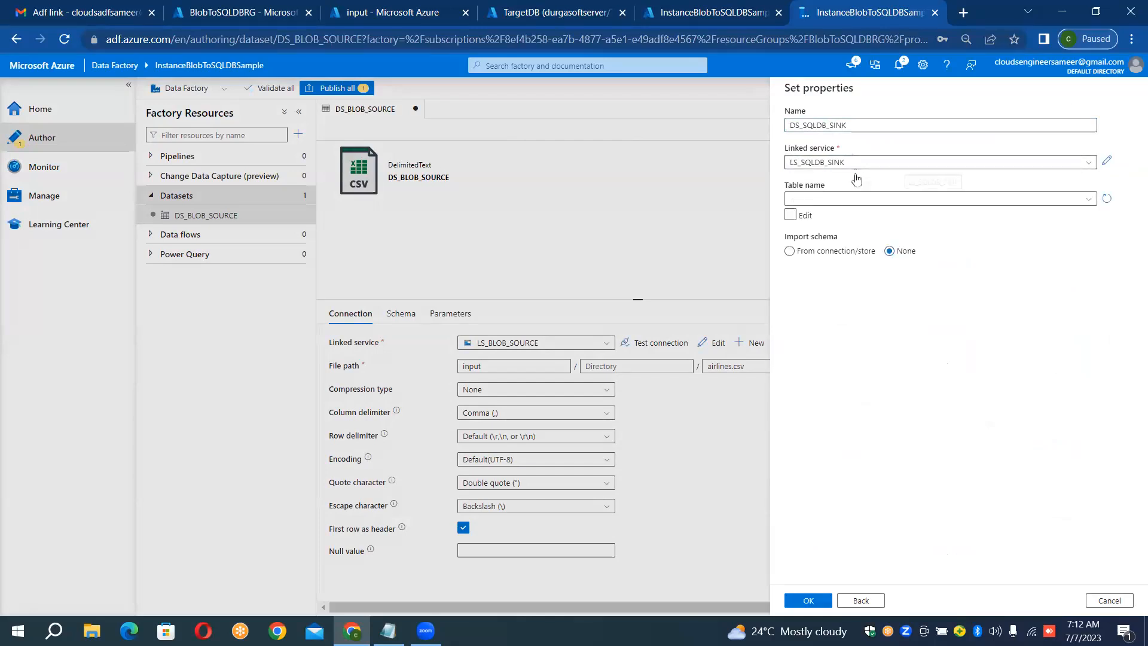
Step: Check which tables are available for the sink dataset and in TargetDB's query editor, and return to the dataset properties
left_click(856, 200)
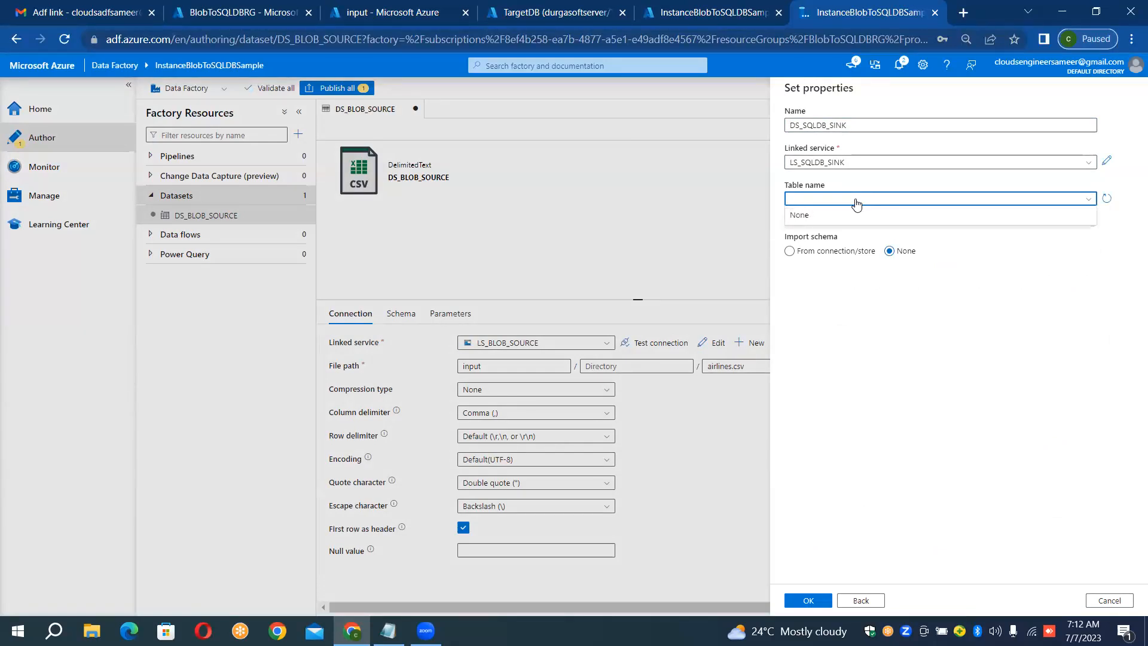
left_click(515, 5)
left_click(218, 297)
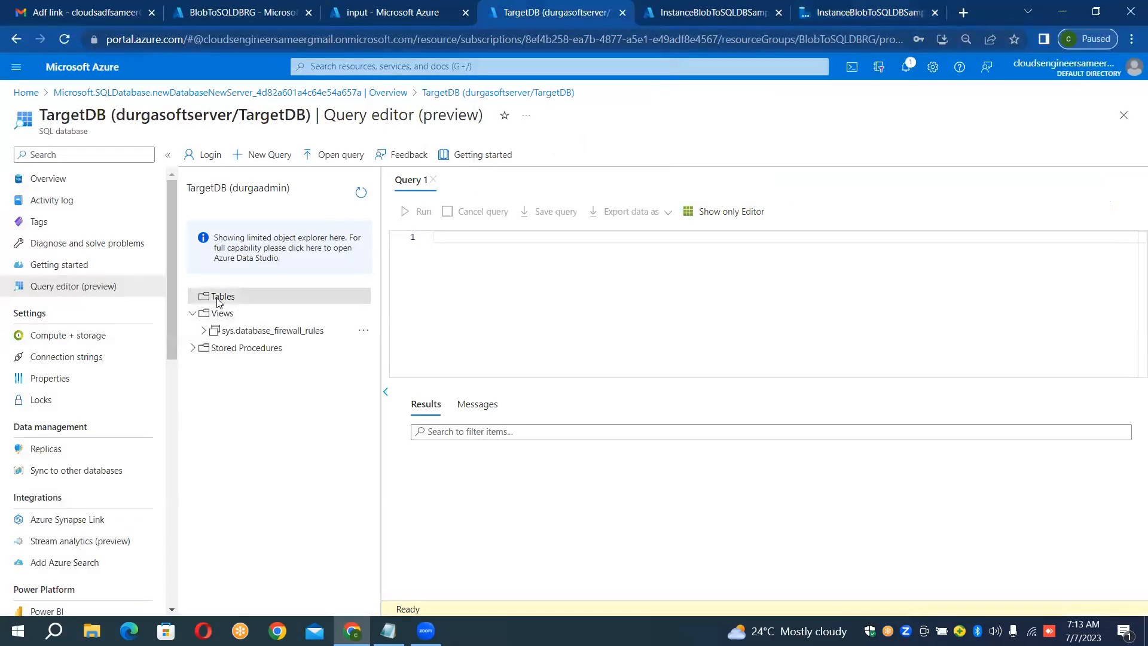
left_click(872, 13)
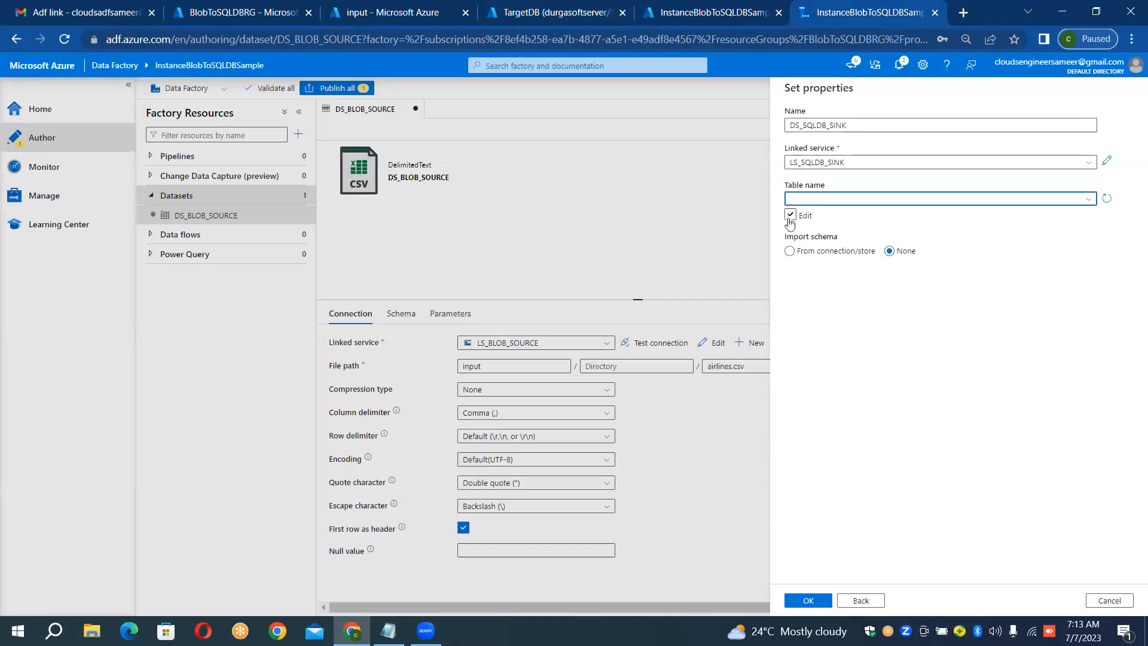
Step: Enable manual table entry for the sink dataset and set its table name to Stg_Airlines, copied from the case study notes in Notepad
left_click(788, 217)
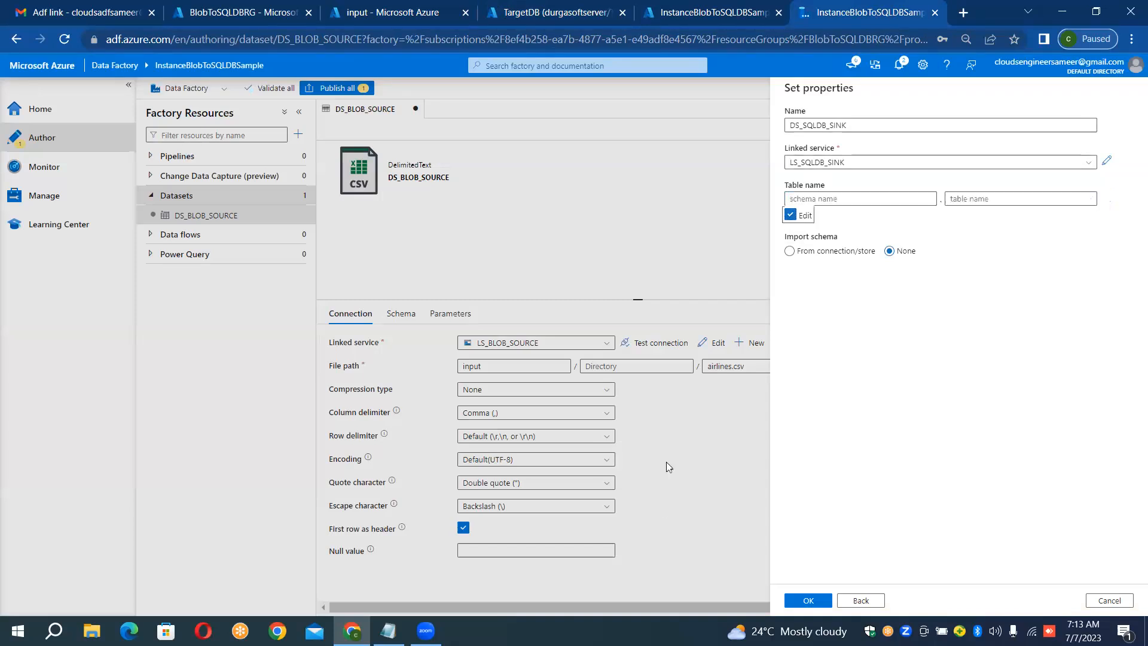
left_click(389, 630)
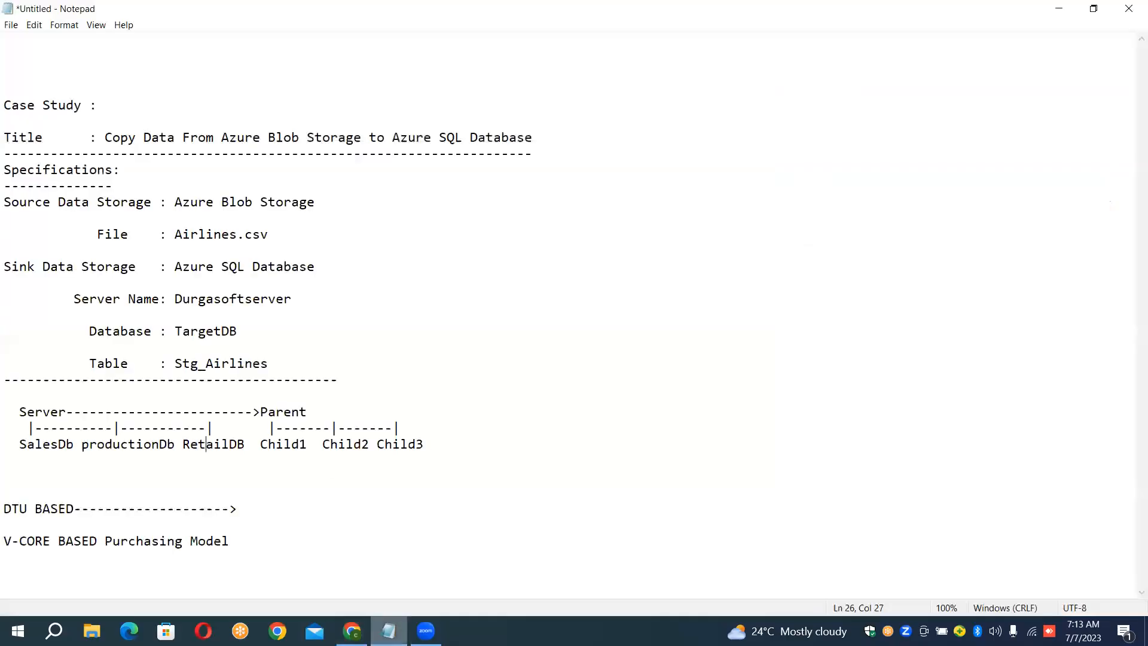
left_click_drag(173, 362, 272, 369)
key("ctrl+c")
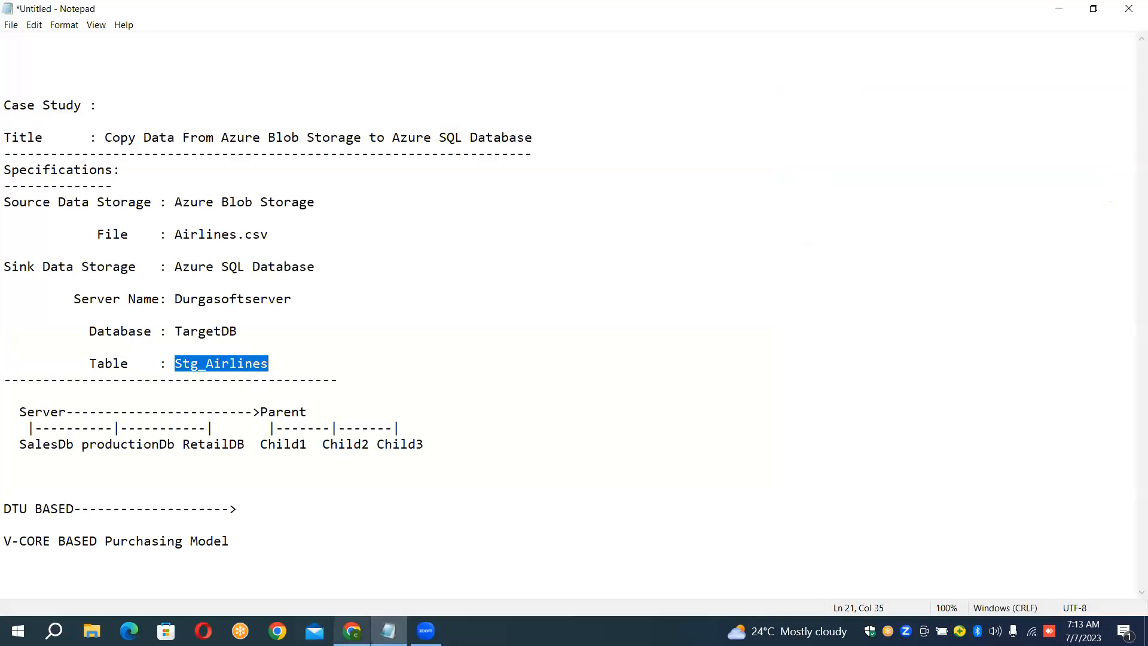
left_click(352, 631)
left_click(1016, 199)
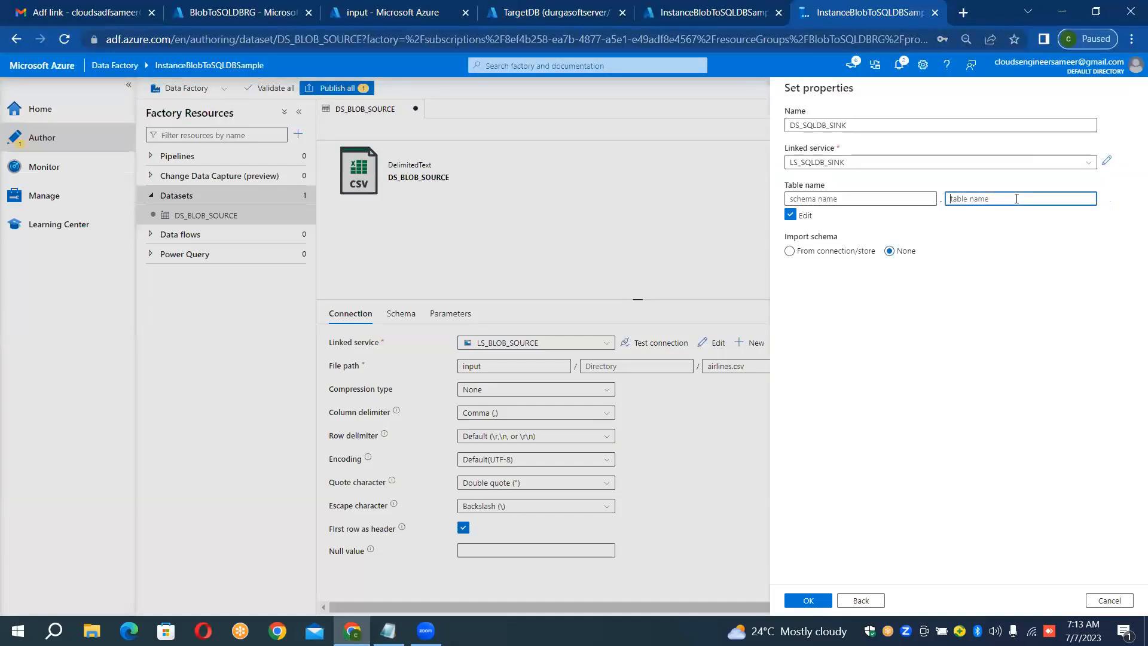
key("ctrl+v")
Step: In the Notepad case study, prefix the sink table name Stg_Airlines with the schema dbo and a dot
left_click(846, 197)
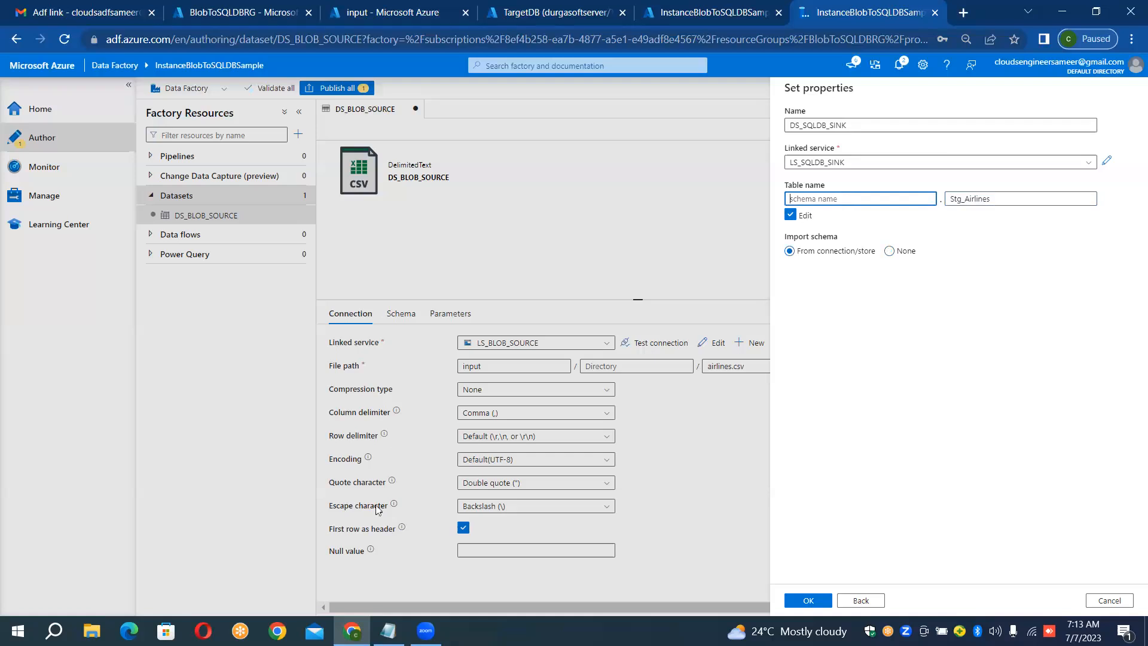
left_click(388, 630)
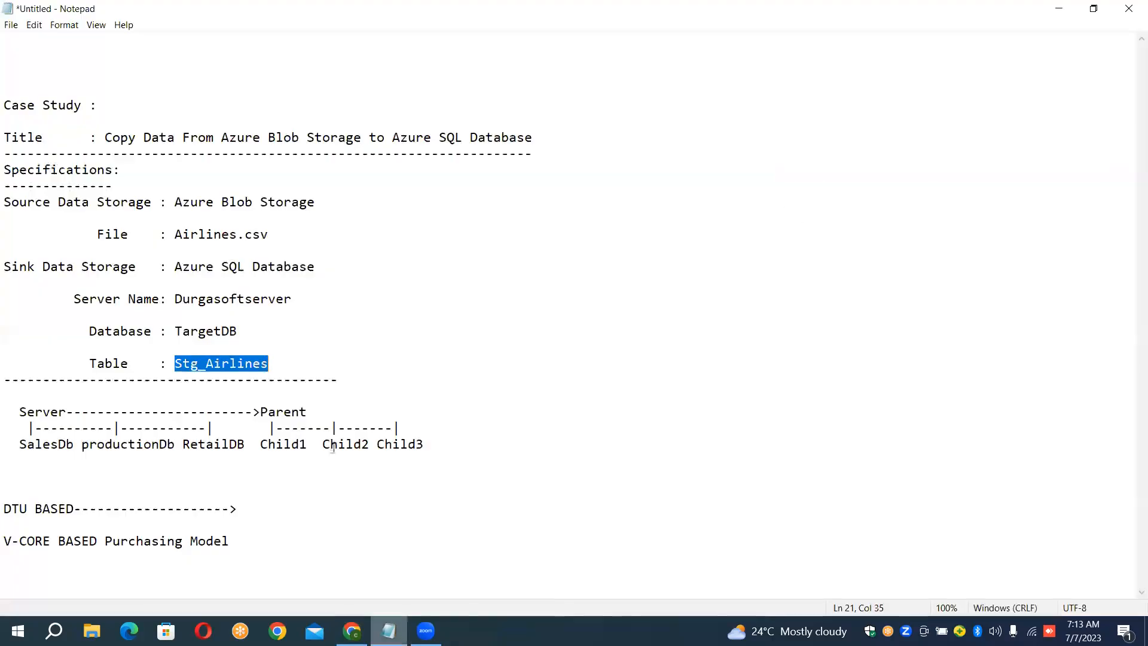
left_click(302, 361)
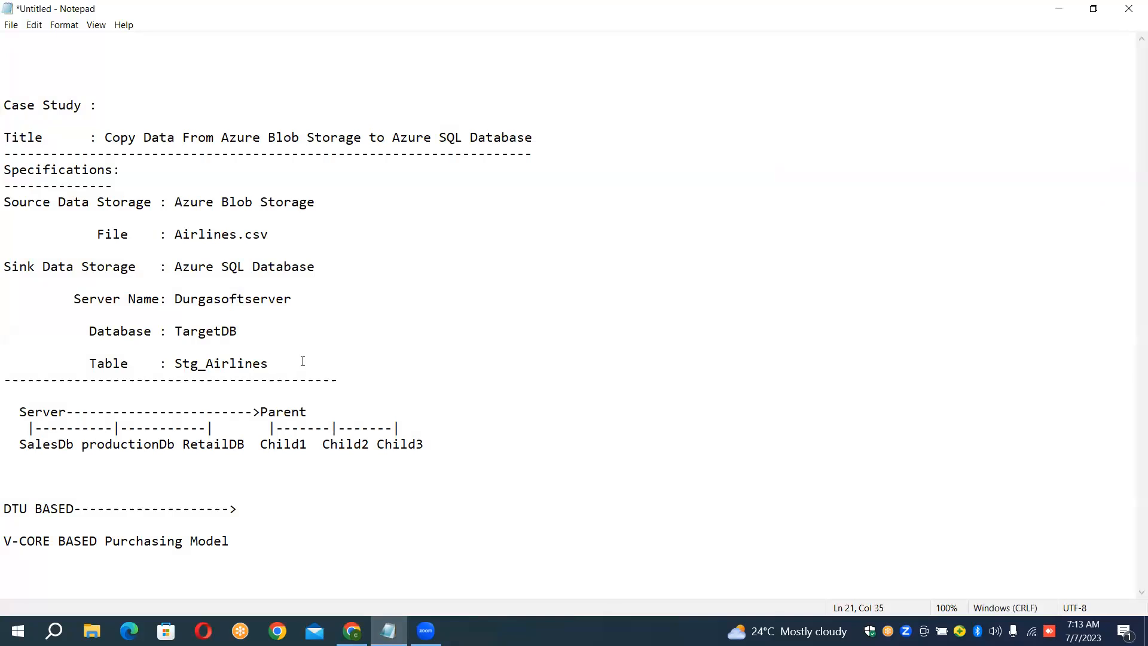
key("Left")
key("Left")
key("Left")
key("Left")
key("Left")
type("dbo")
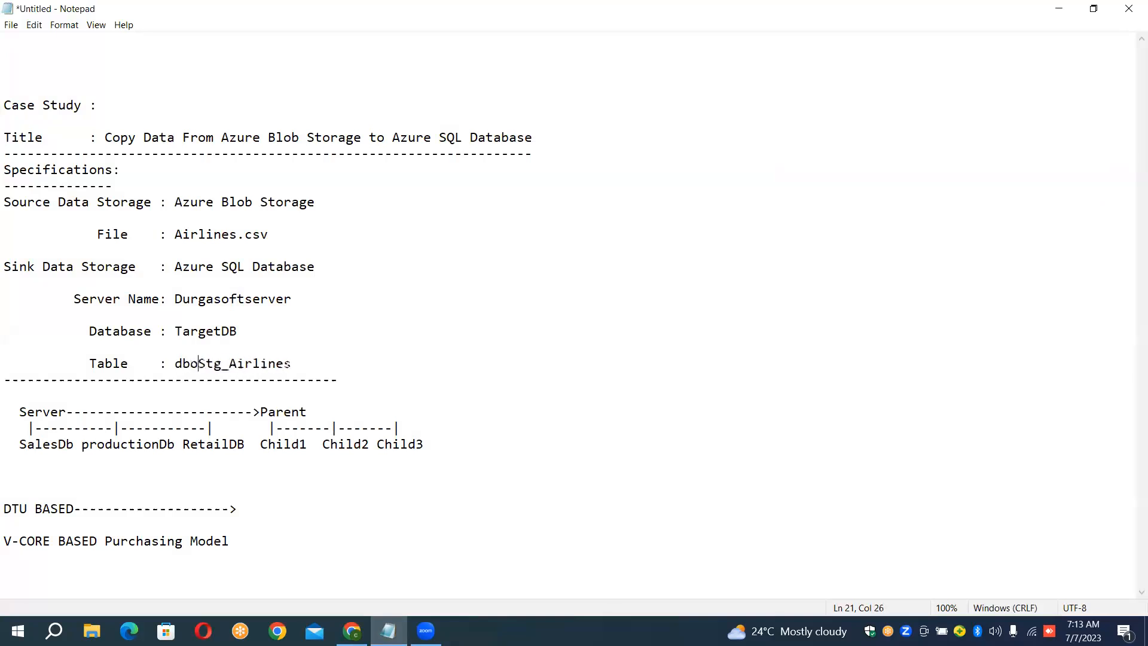
type("/")
key("BackSpace")
type(".")
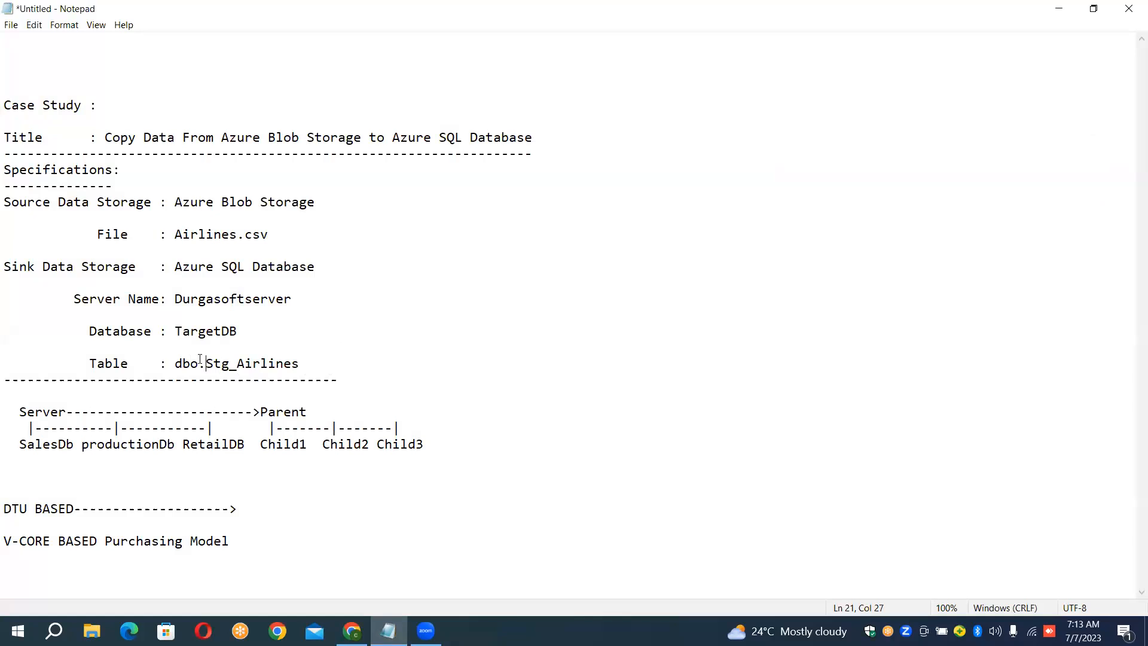
left_click_drag(197, 363, 174, 361)
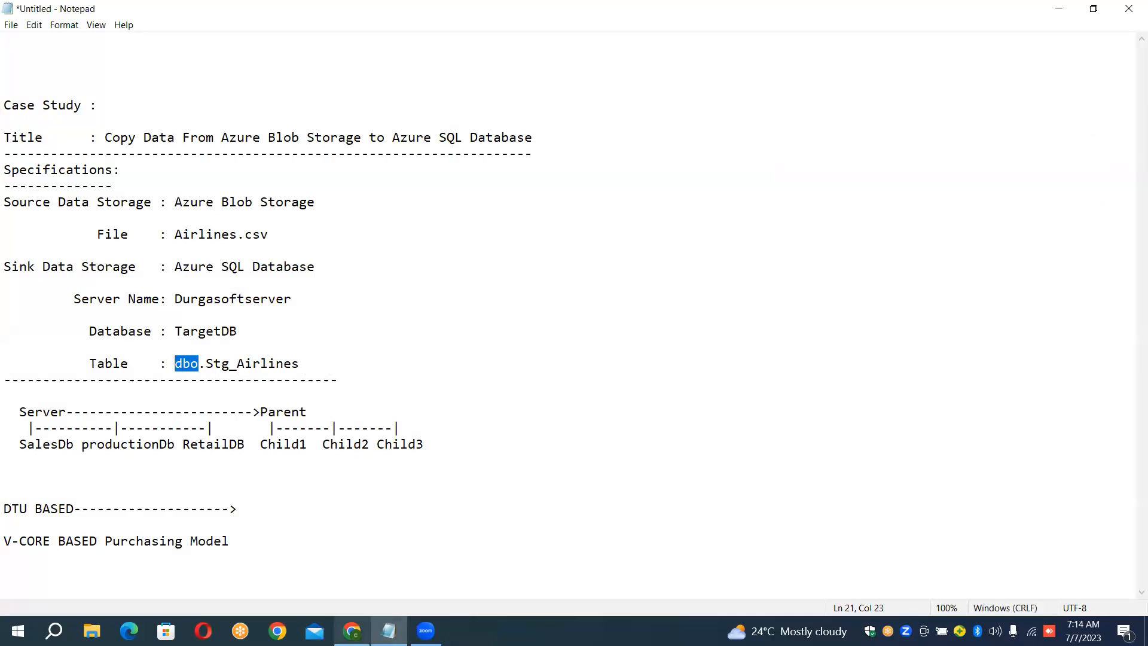
Step: Switch back to Azure Data Factory and set the sink dataset's schema name to dbo
left_click(352, 630)
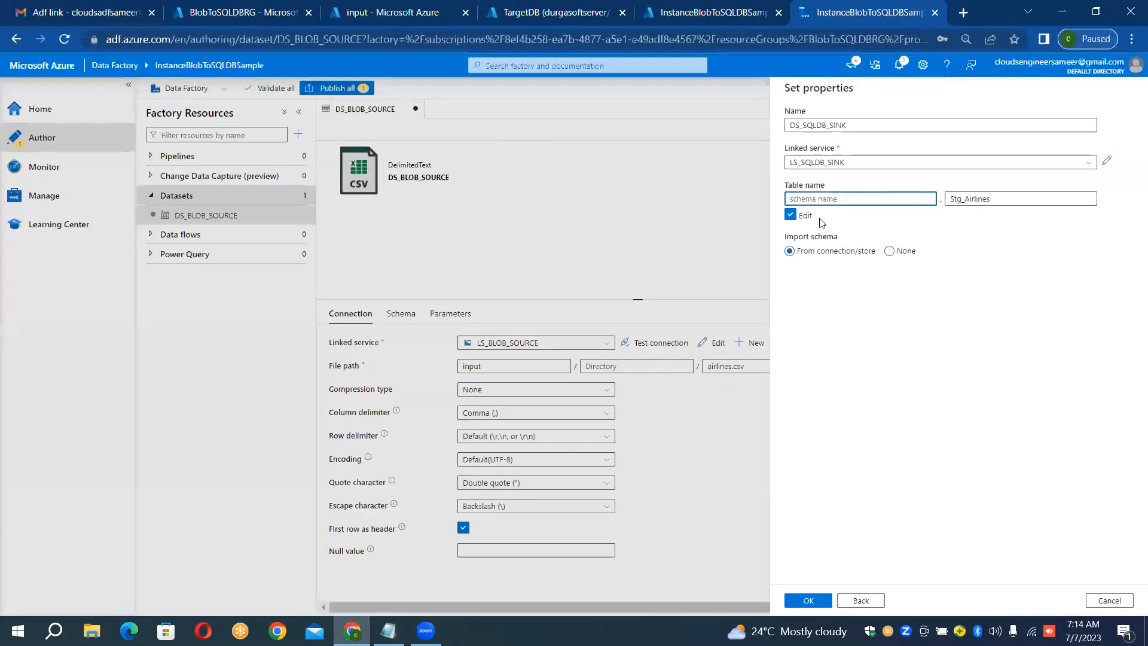
type("dbo")
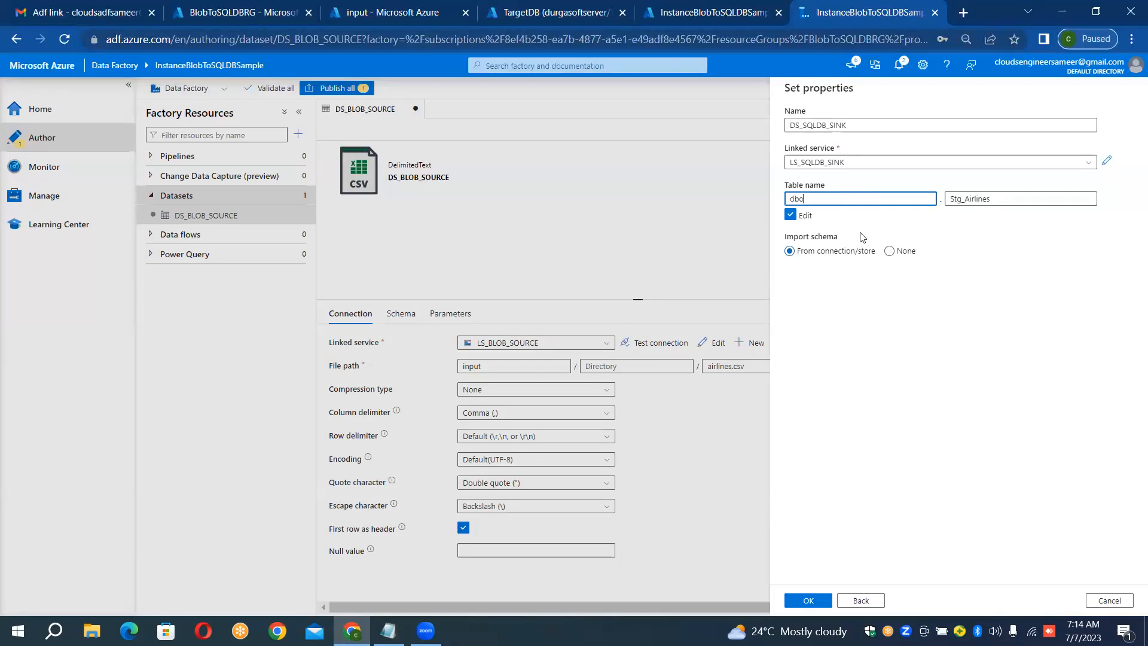
left_click(999, 201)
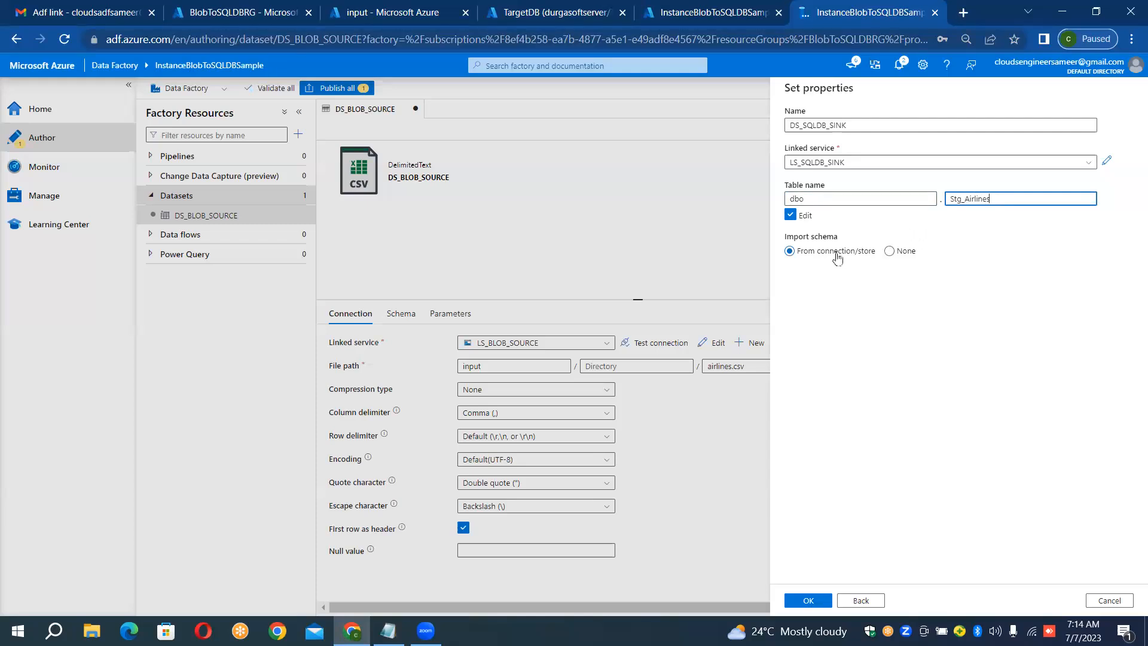
Step: Try to create the sink dataset with its schema imported from the connection/store
left_click(890, 252)
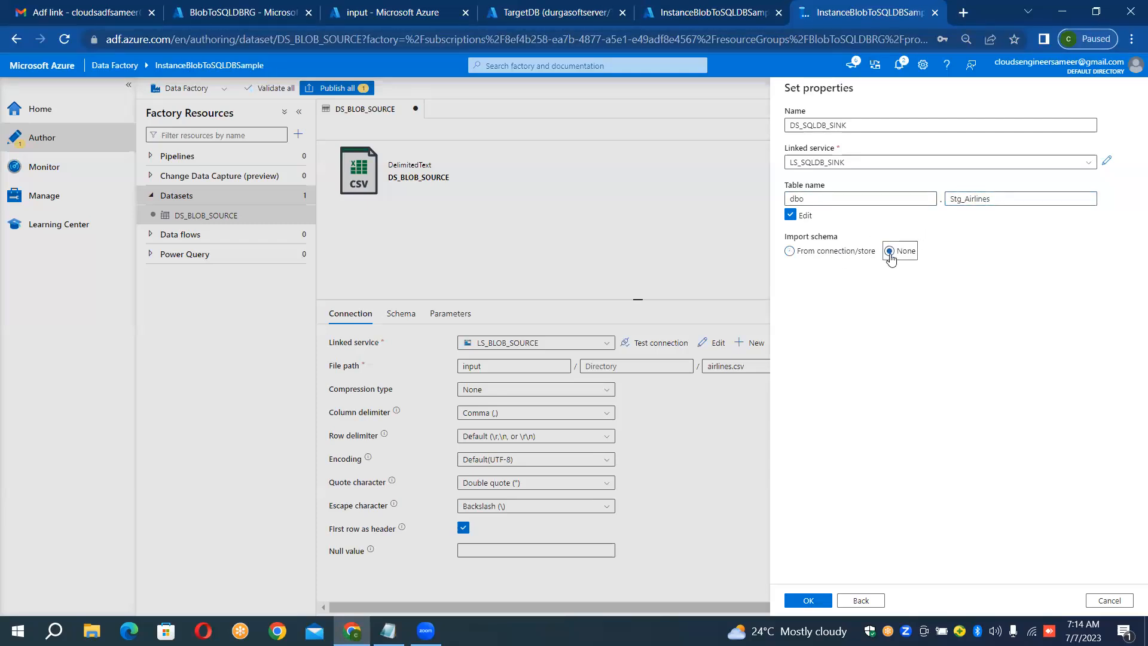
left_click(789, 252)
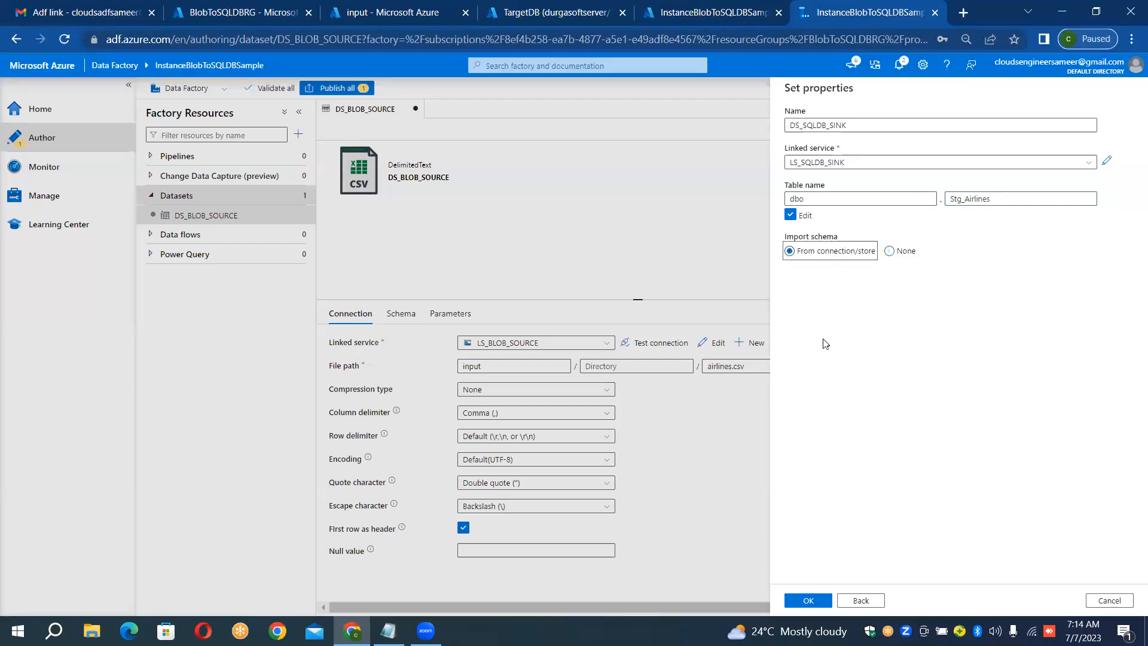
left_click(811, 601)
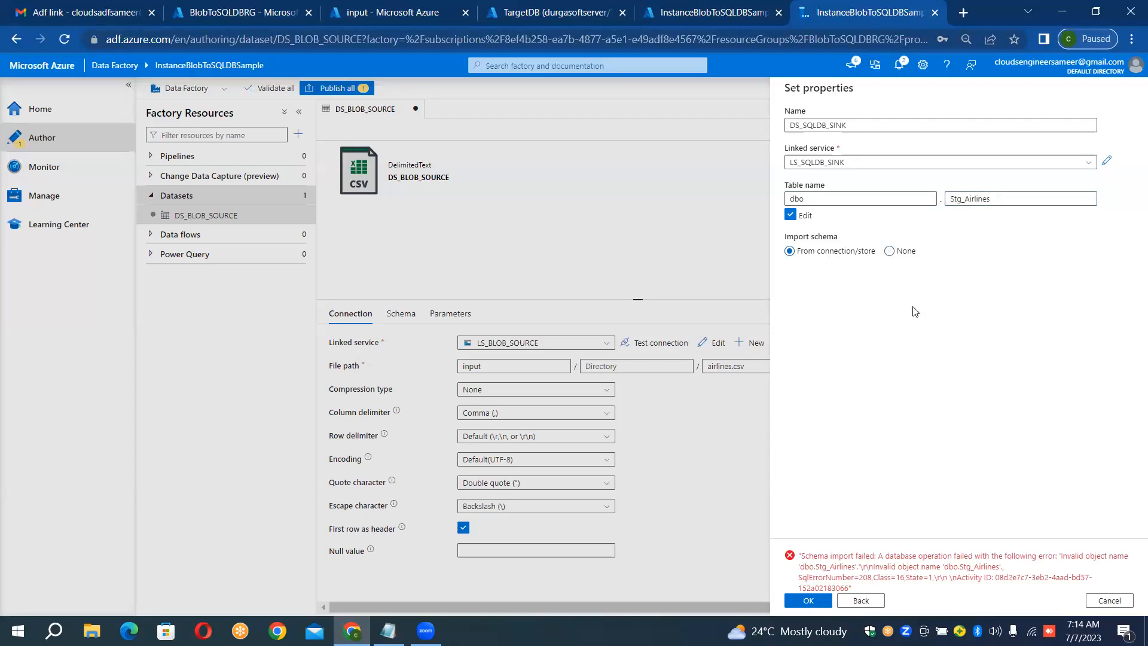
Step: Create the sink dataset with schema import set to None and collapse its properties pane
left_click(890, 252)
left_click(808, 600)
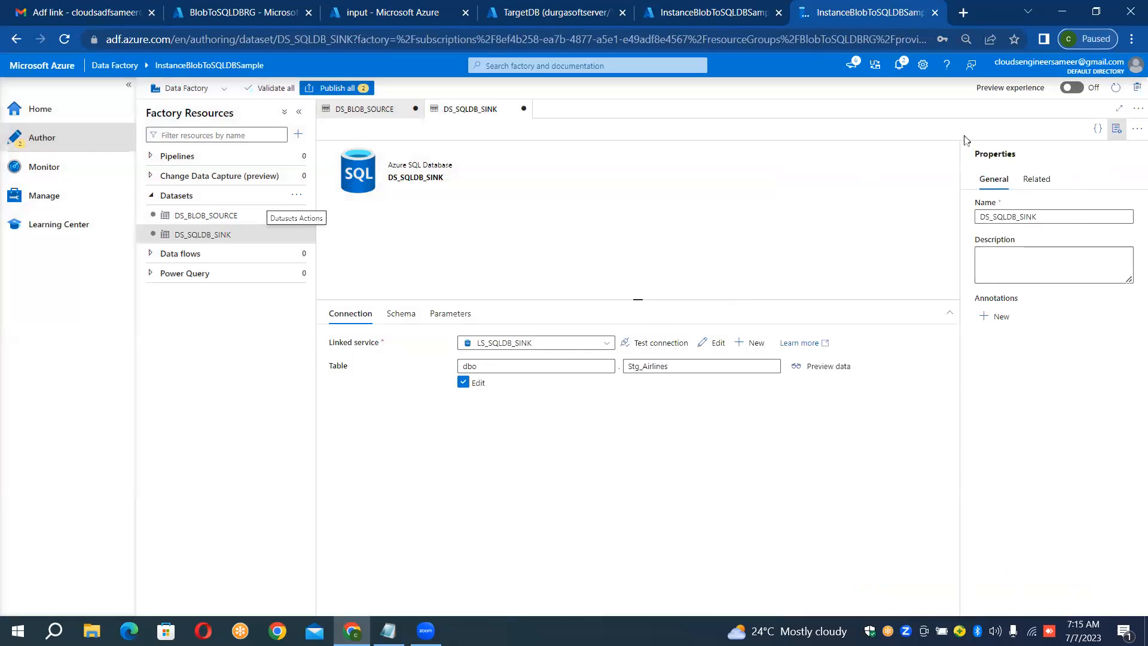
left_click(1121, 137)
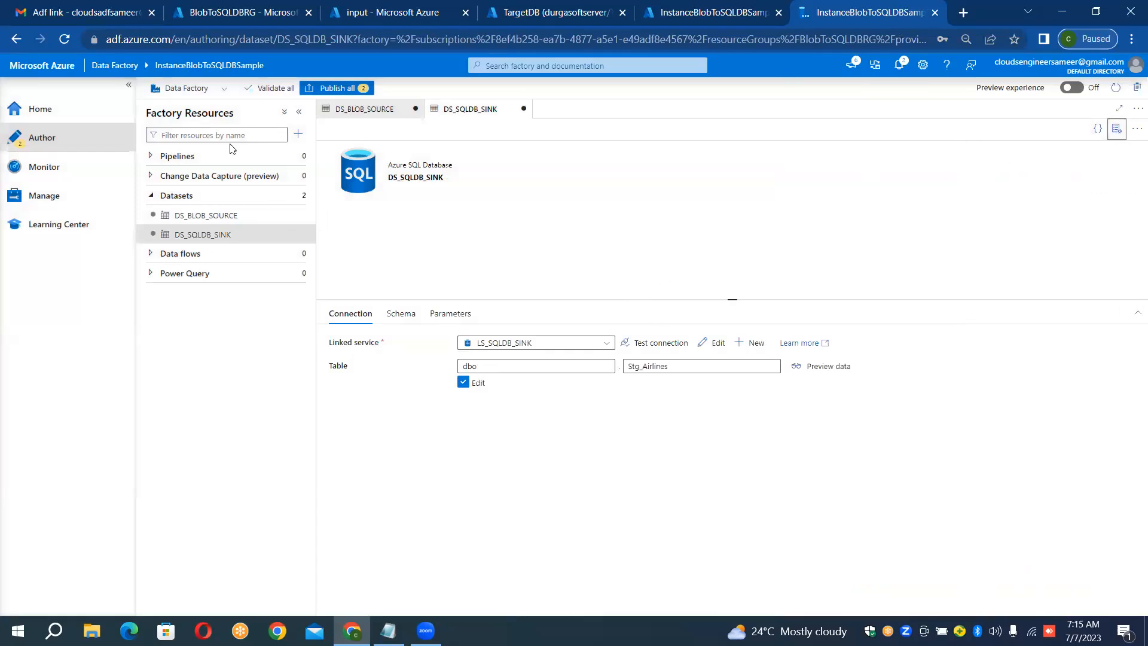
Step: Create a new pipeline, name it PL_BLOB_TO_SQLDB-COPY, and collapse its properties pane
left_click(303, 156)
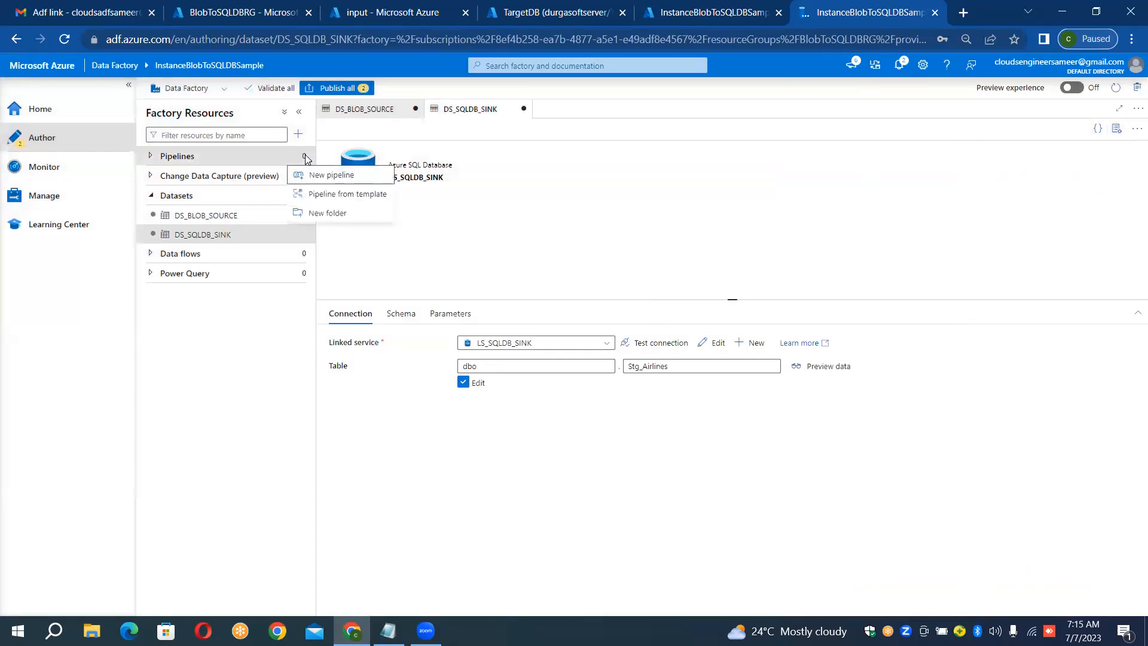
left_click(346, 178)
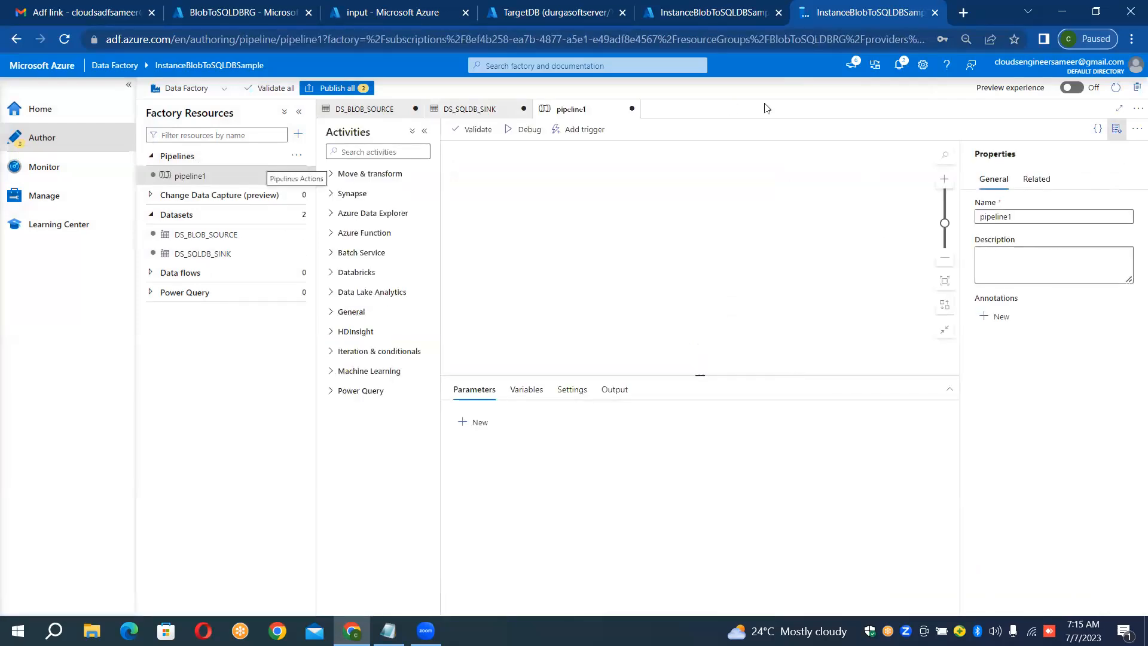
left_click(1054, 216)
double_click(1055, 216)
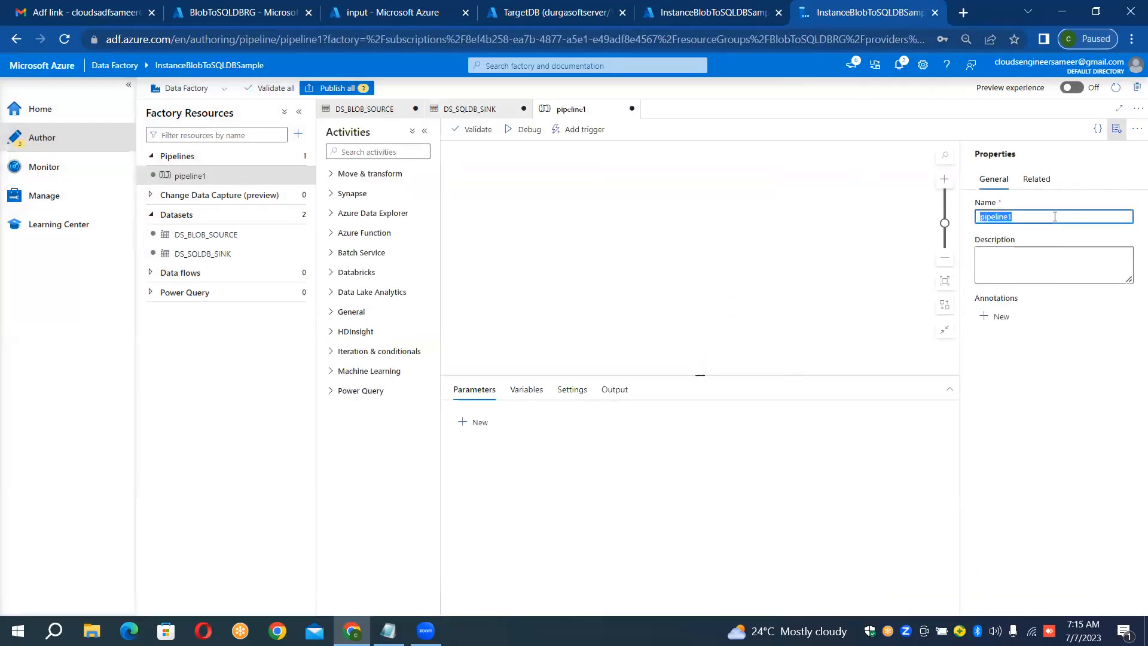
key("BackSpace")
type("PL_")
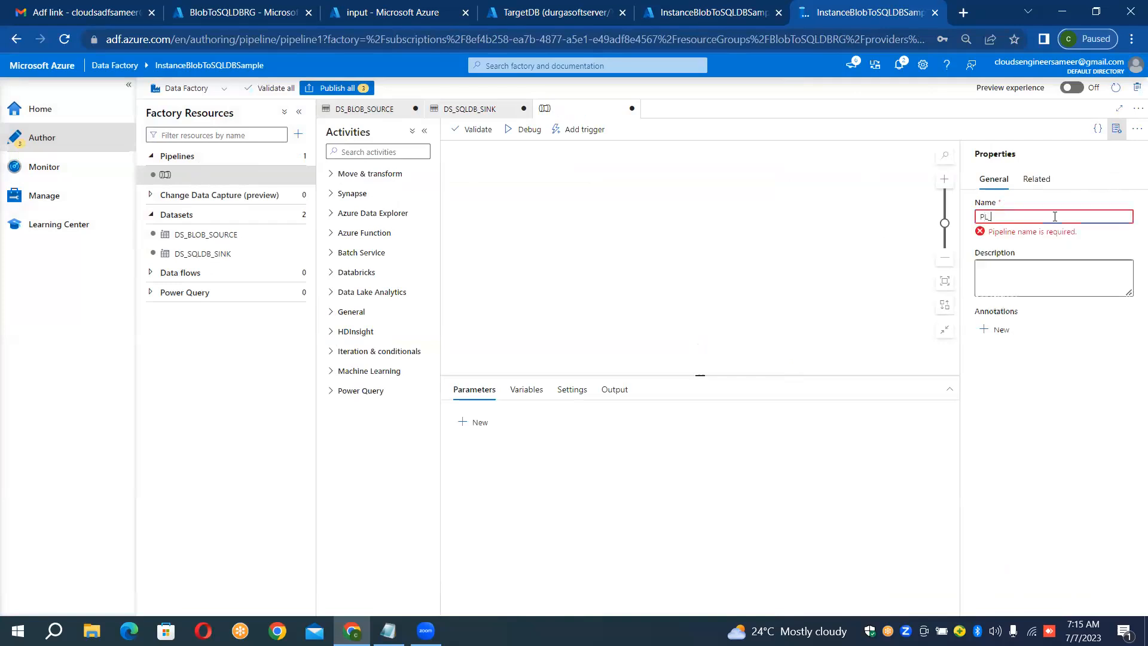
type("SQLDB_")
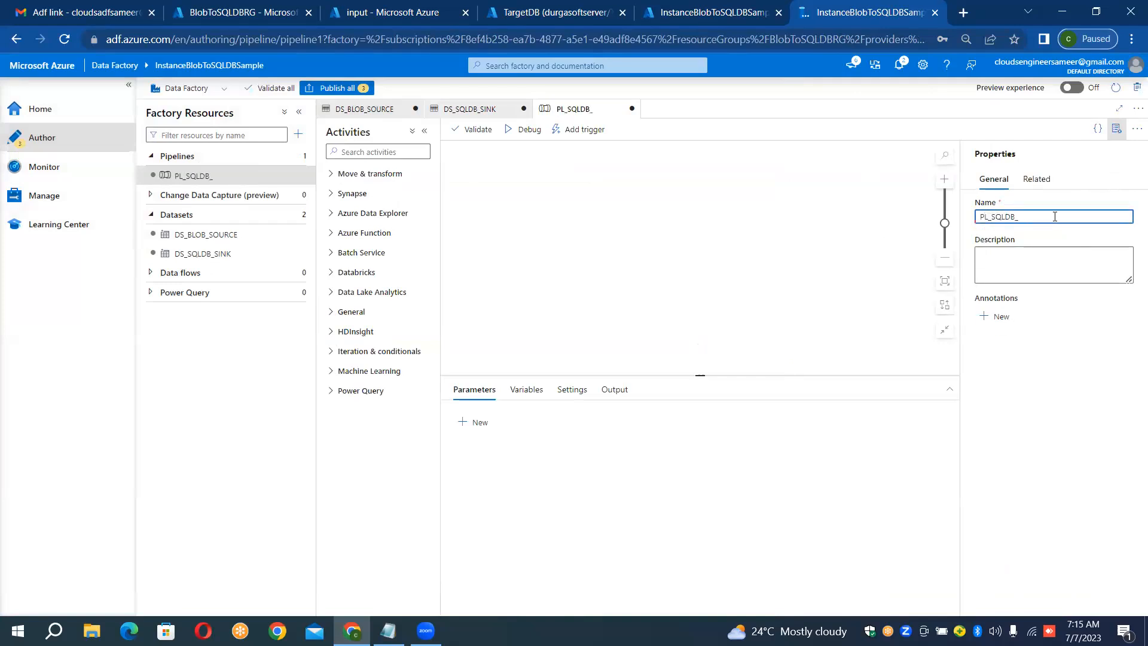
key("BackSpace")
key("BackSpace")
key("BackSpace")
key("BackSpace")
key("BackSpace")
key("BackSpace")
type("BLOBTO_SQLDB")
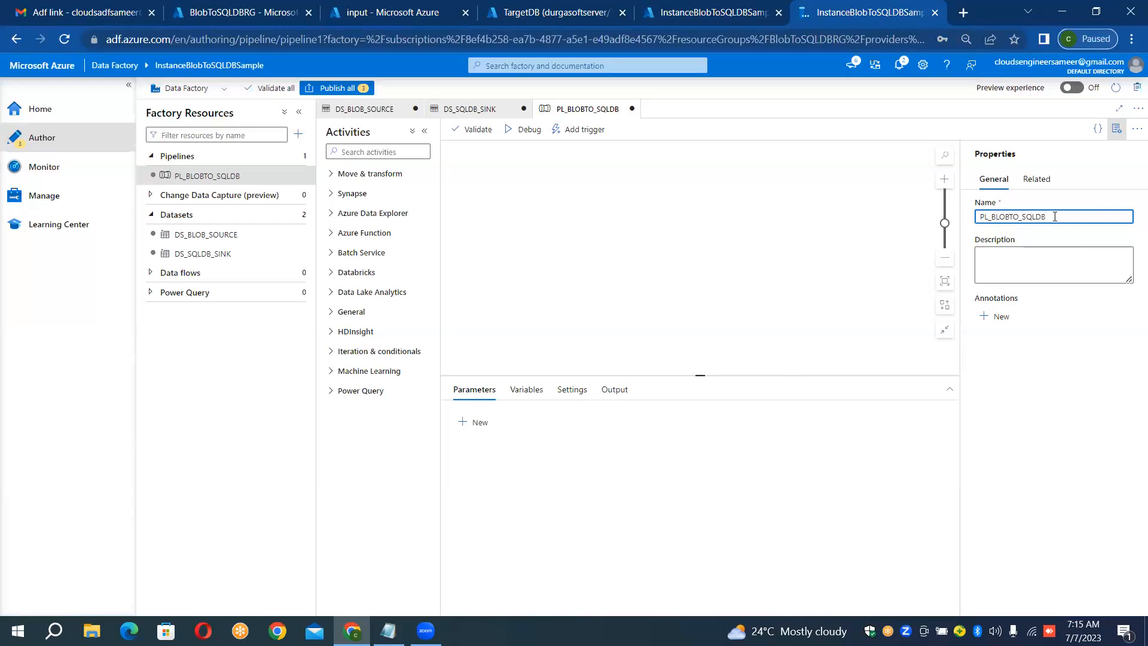
type("_")
key("Right")
key("Right")
type("-COPY")
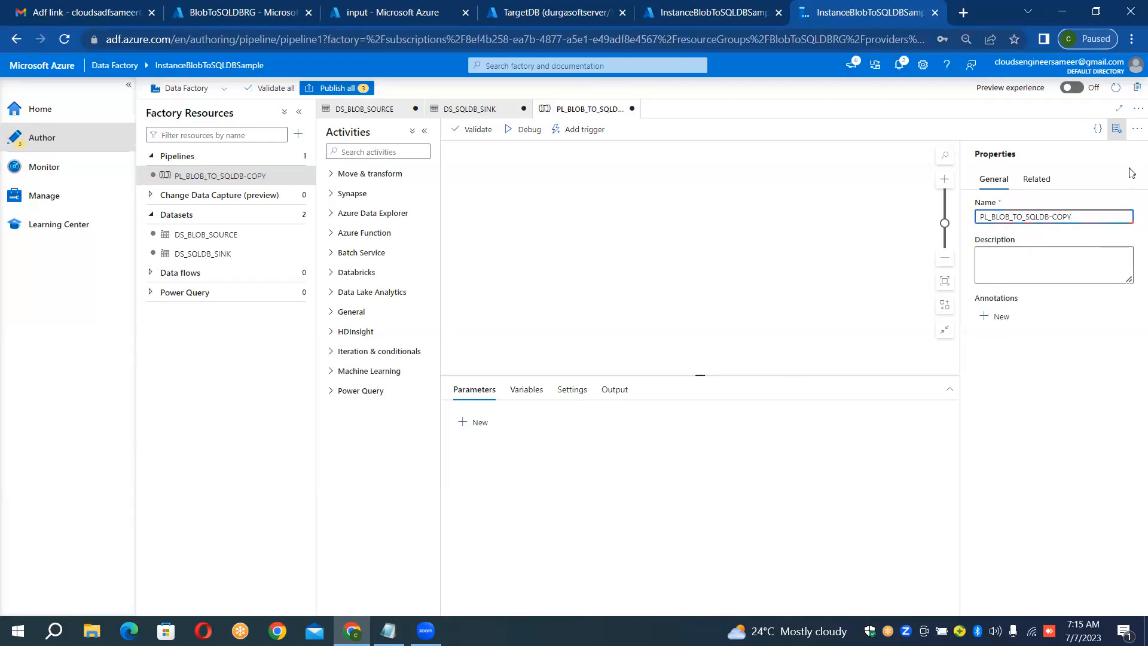
left_click(1131, 138)
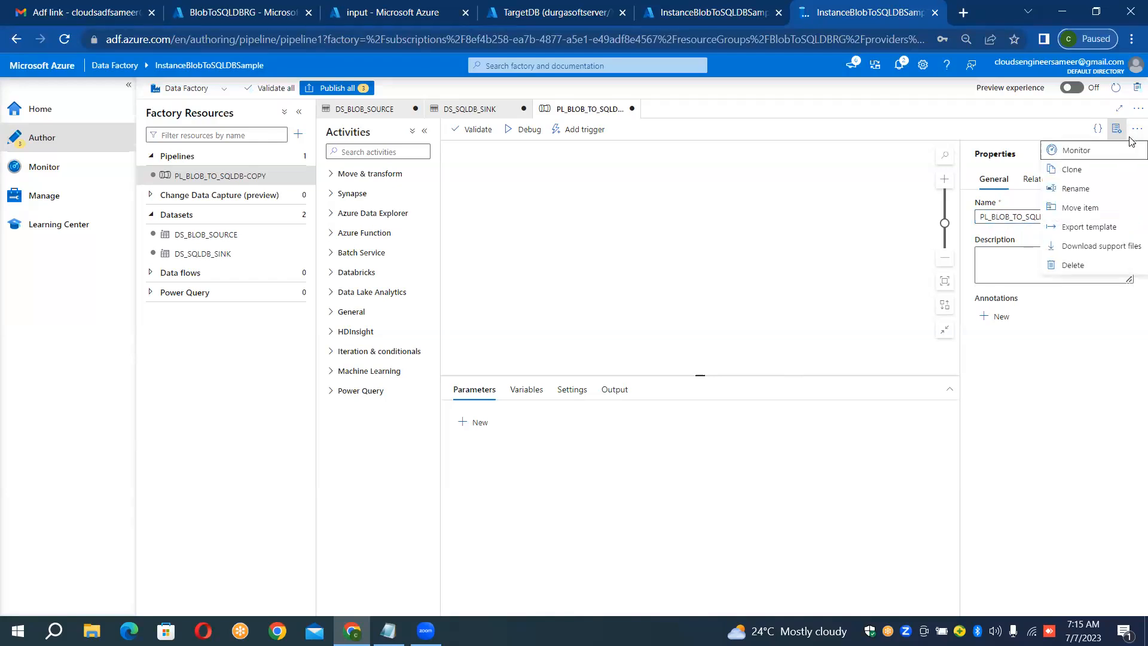
left_click(1121, 135)
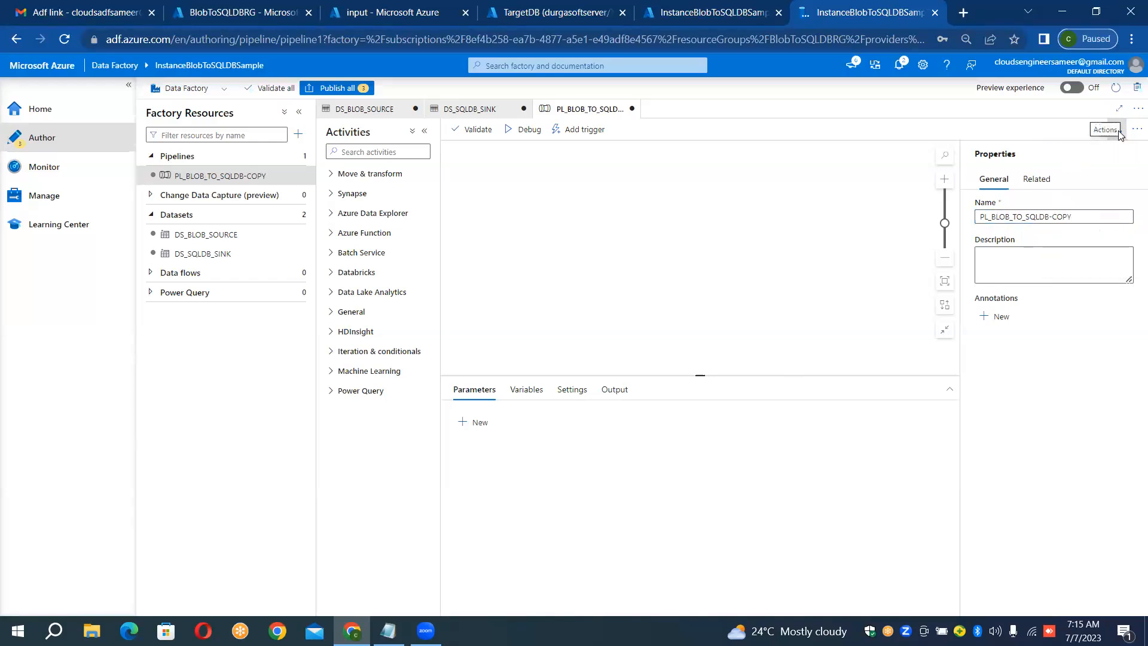
left_click(1118, 133)
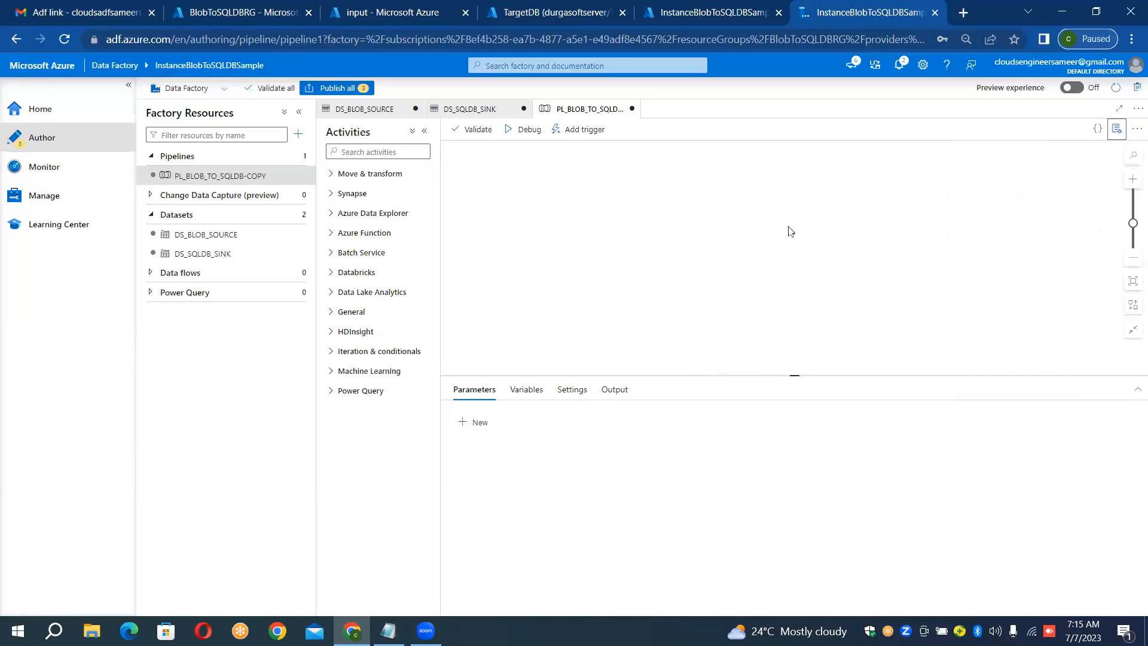
Step: Add a Copy data activity to the pipeline canvas and name it DataCopyBlobToSQLDB
left_click(361, 174)
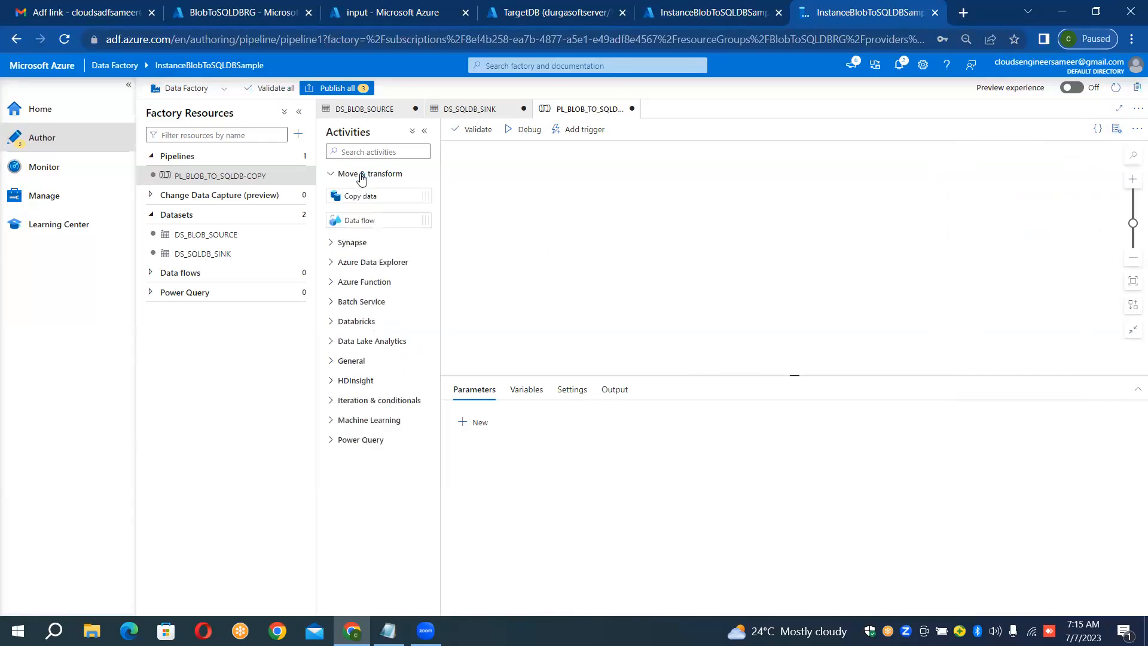
left_click_drag(353, 194, 614, 240)
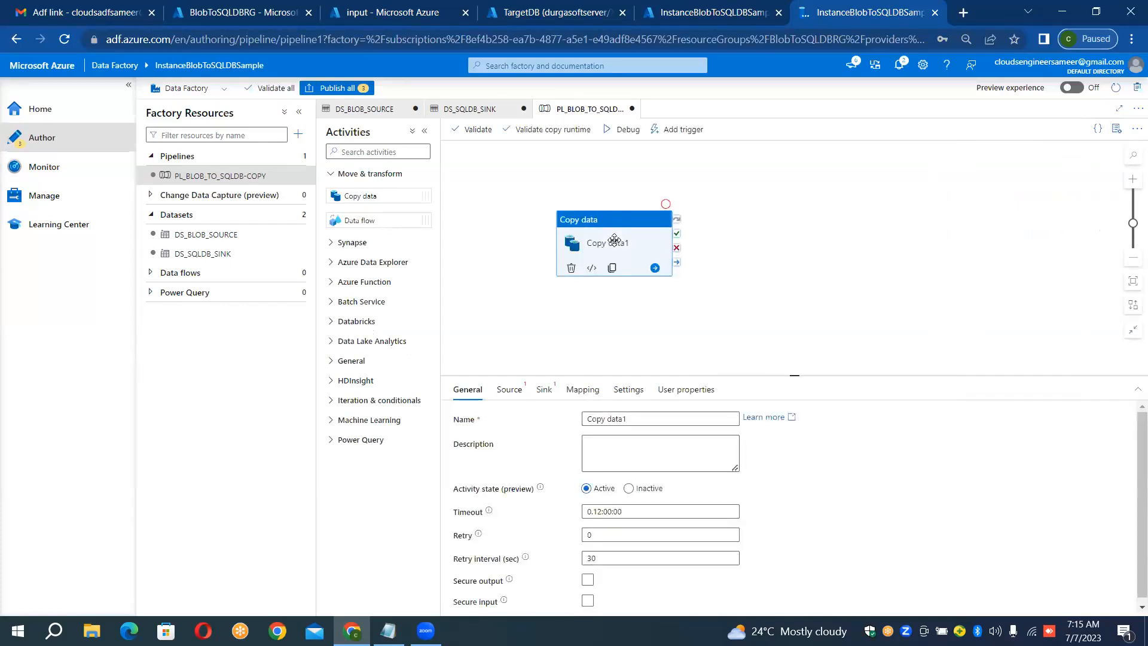
left_click(518, 391)
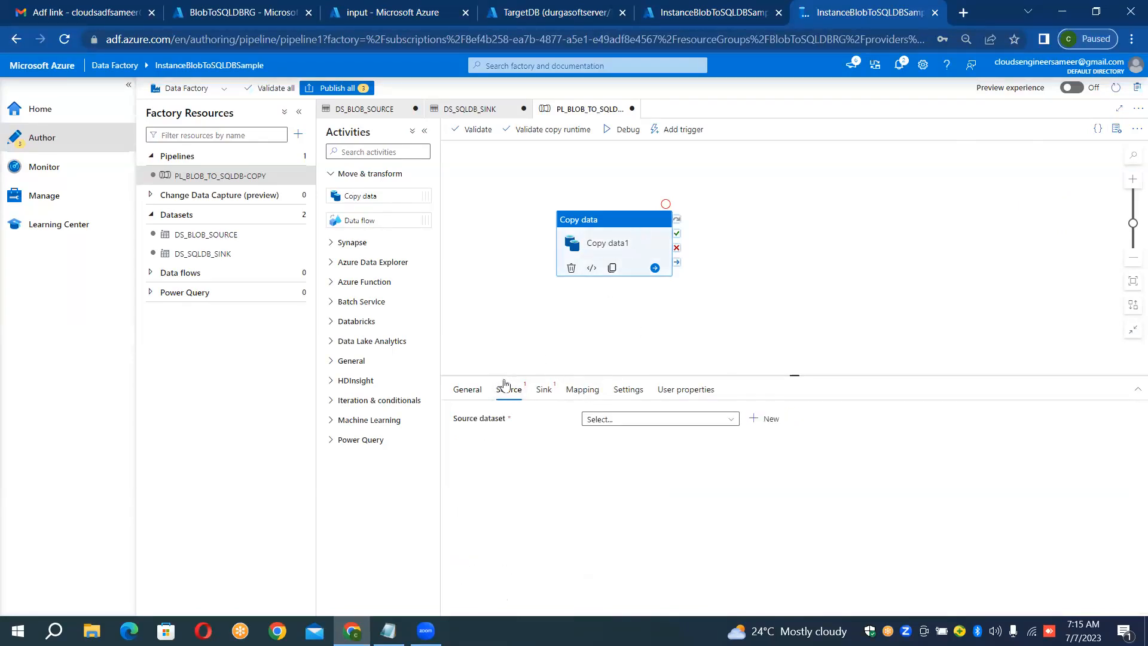
left_click(473, 392)
left_click(666, 424)
key("ctrl+a")
key("BackSpace")
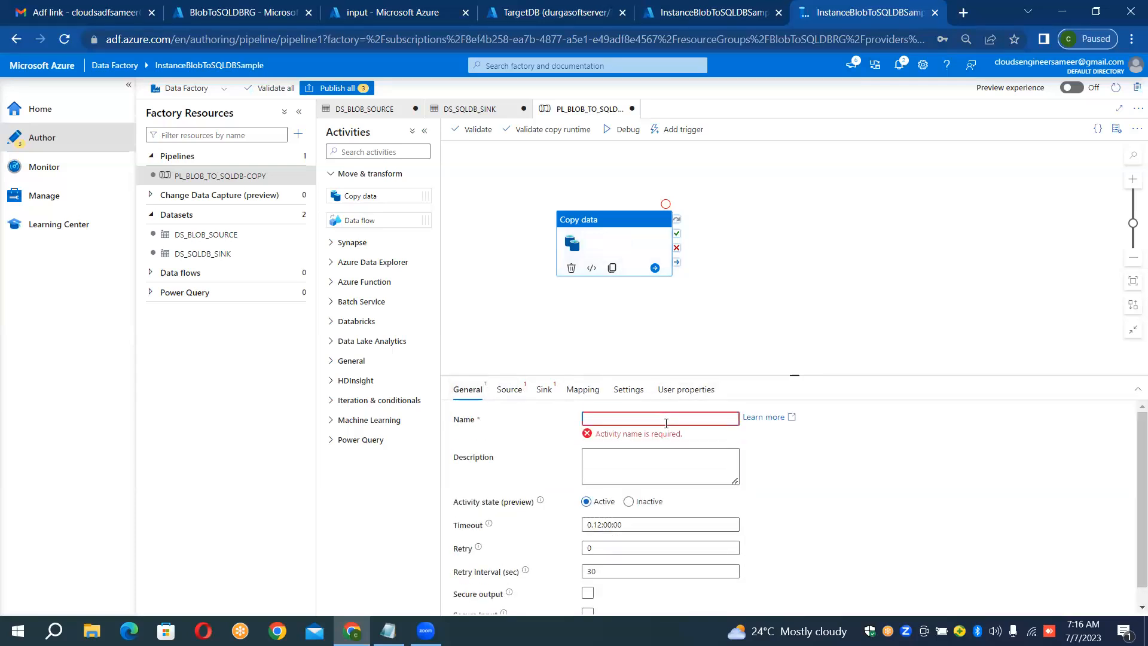
type("DataCopy")
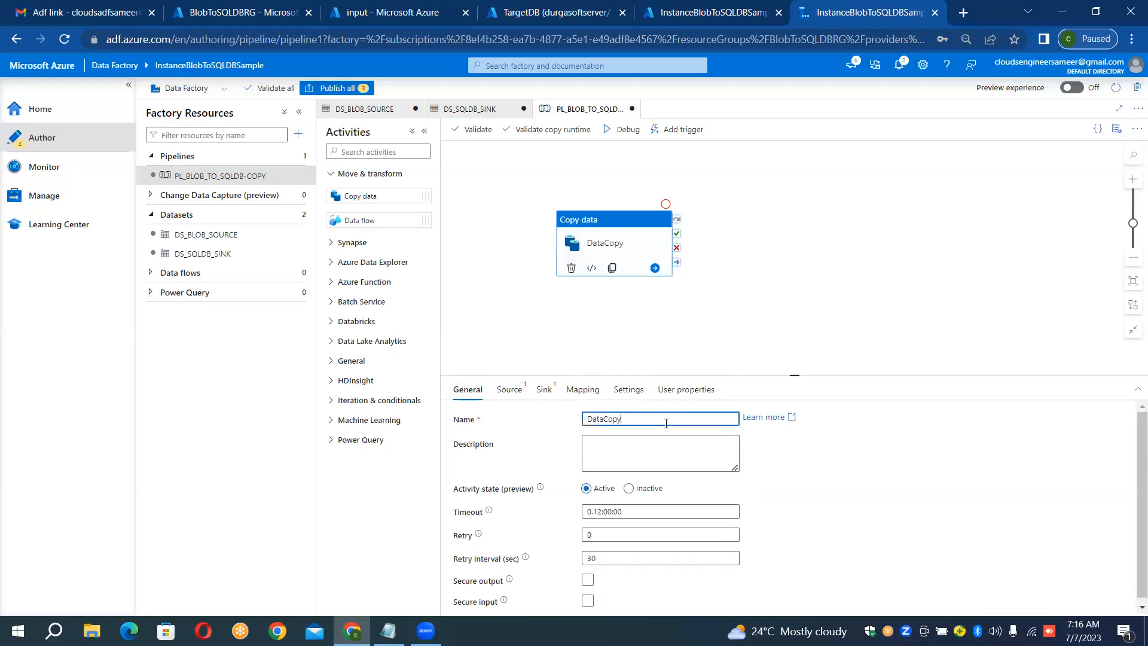
type("BlobToSQLDB")
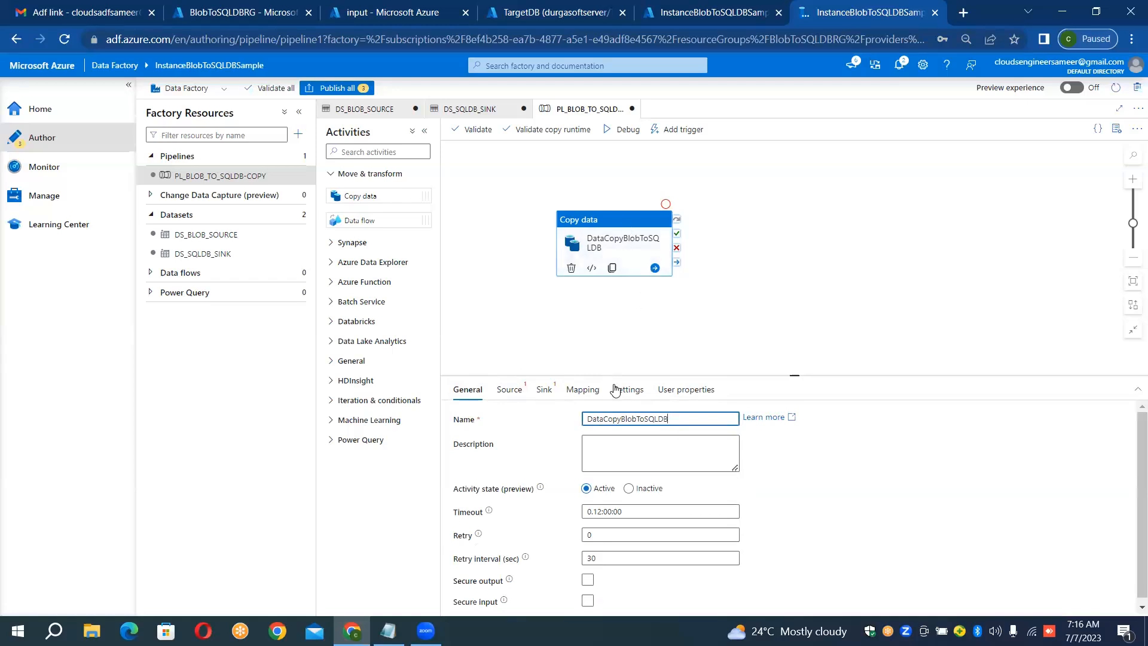
Step: Set the copy activity's source dataset to DS_BLOB_SOURCE and its sink dataset to DS_SQLDB_SINK
left_click(509, 389)
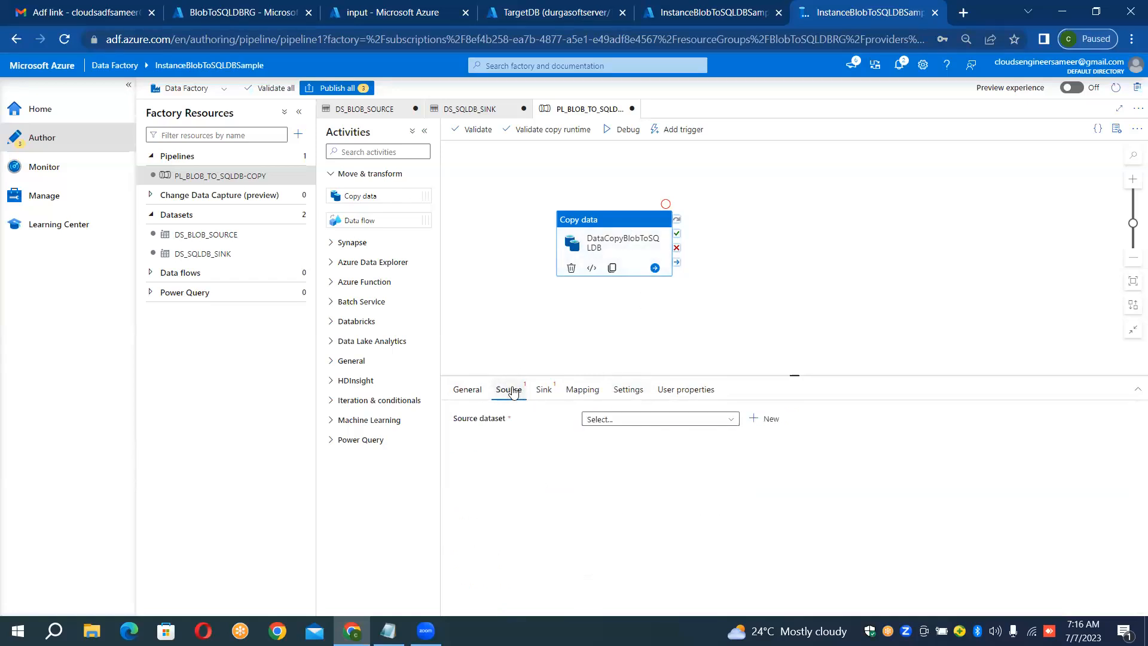
left_click(676, 420)
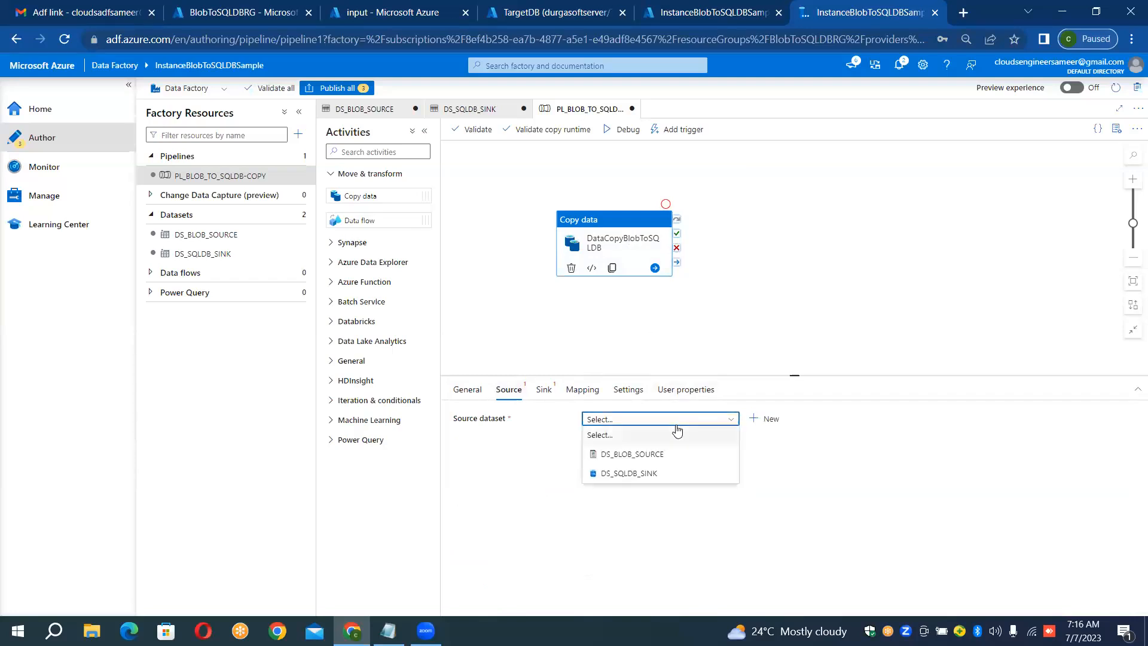
left_click(655, 455)
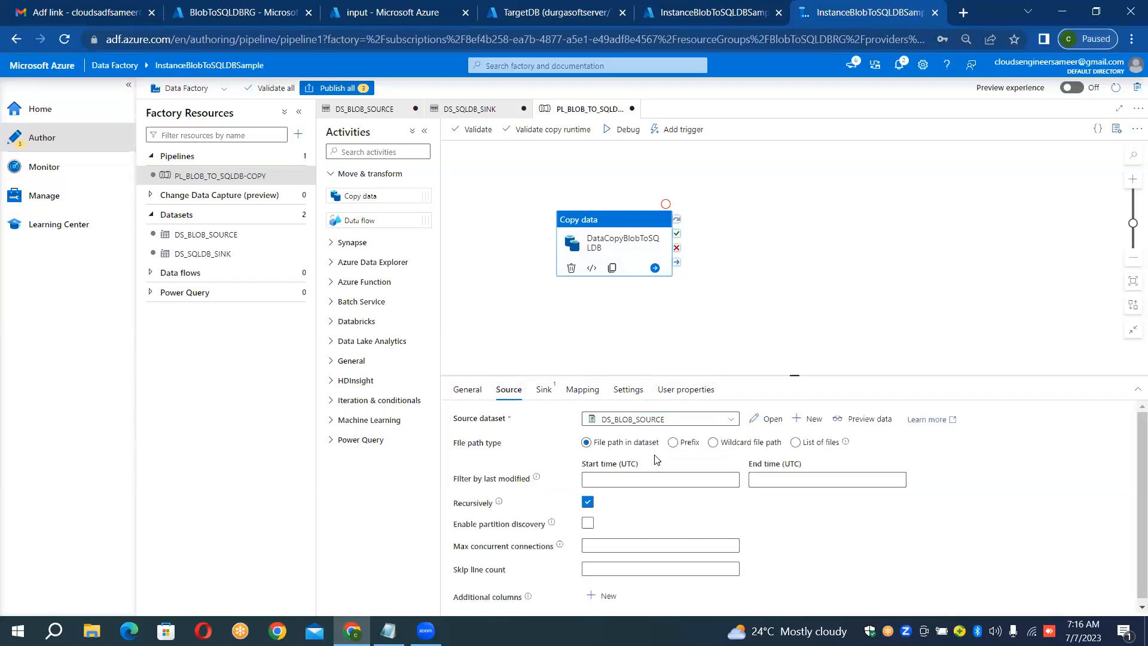
left_click(543, 390)
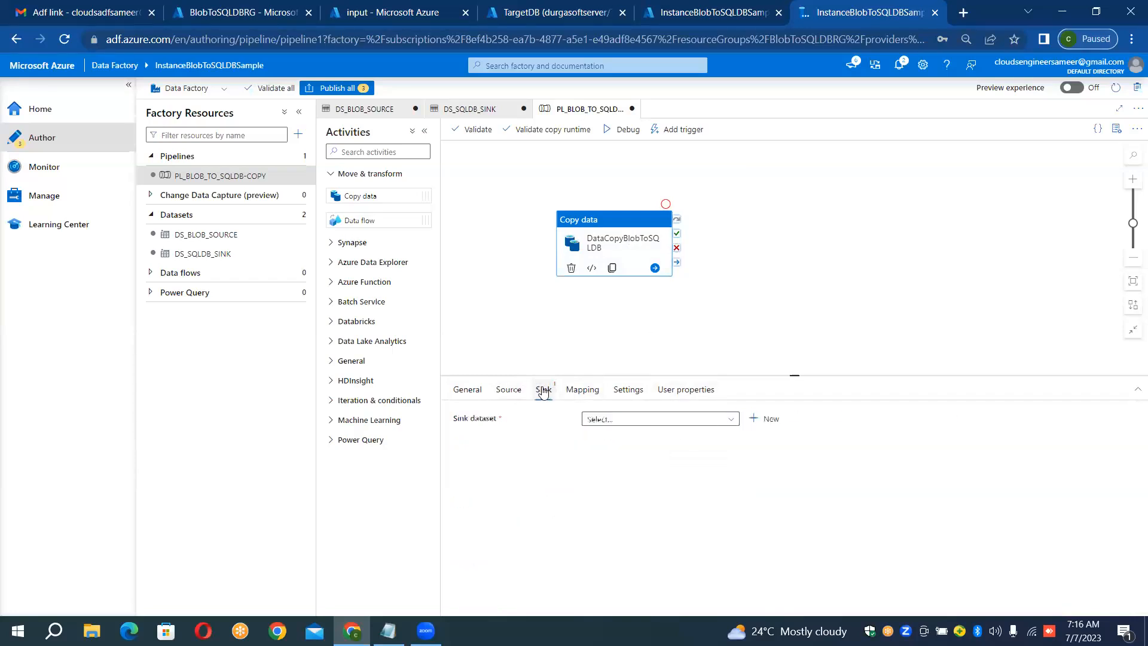
left_click(645, 420)
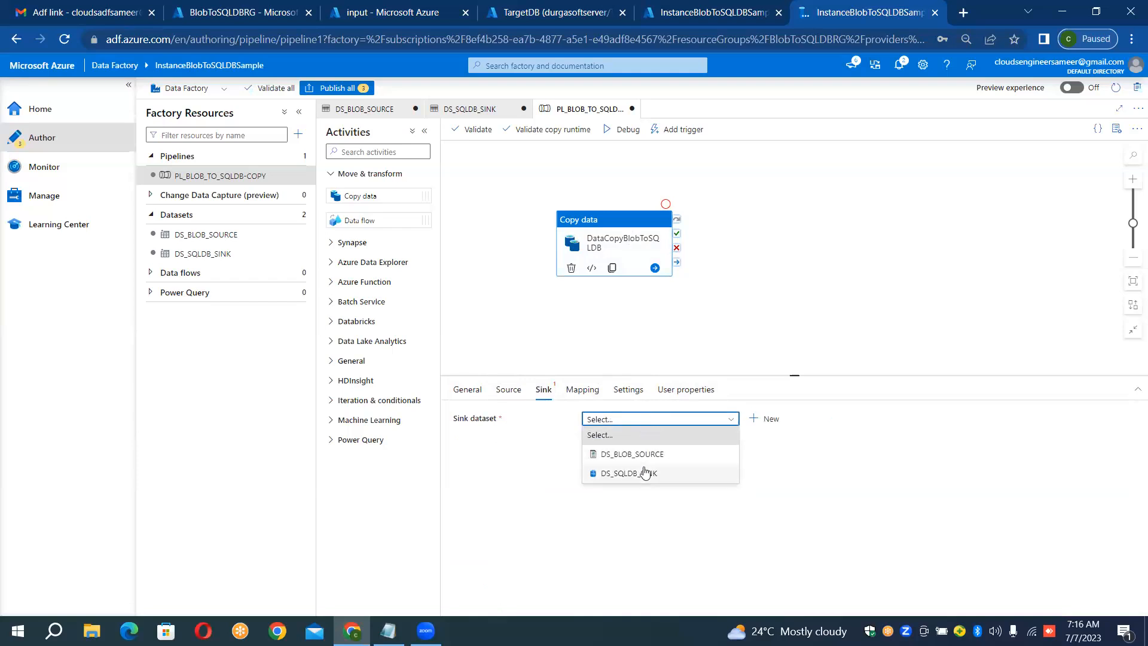
left_click(645, 472)
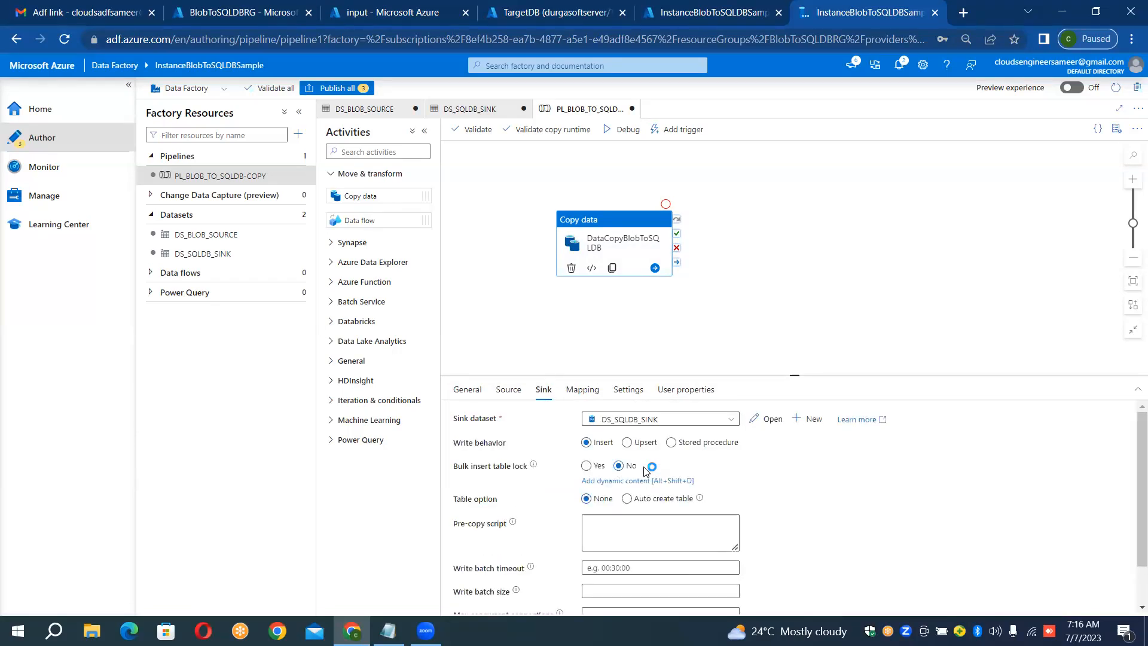
left_click(517, 397)
left_click(543, 394)
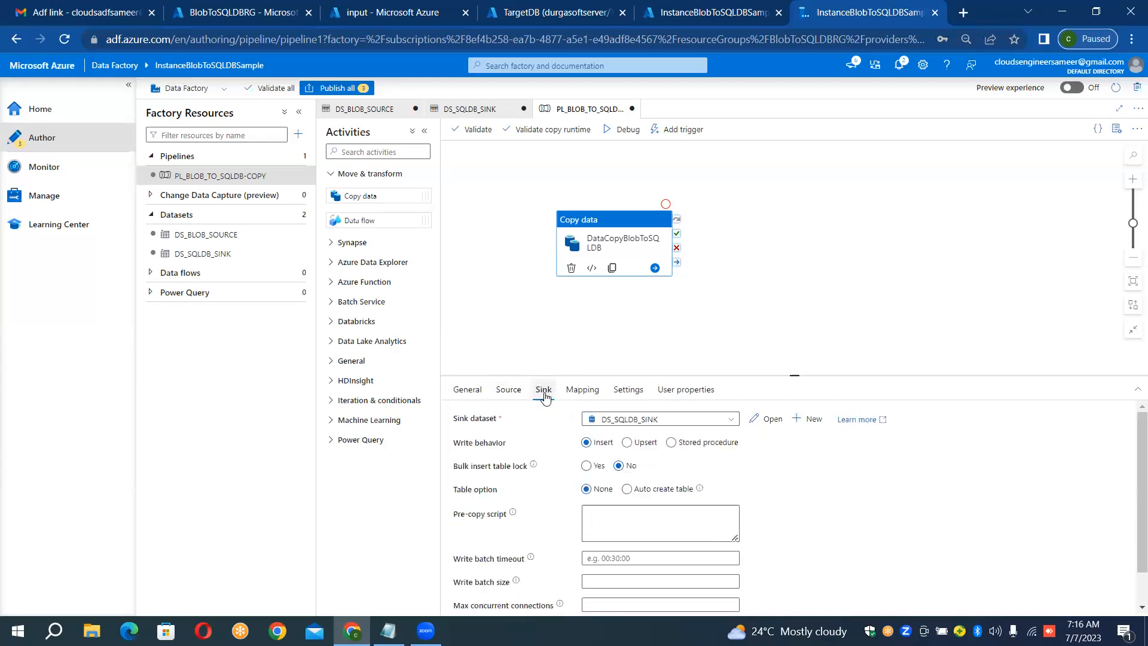
left_click(511, 395)
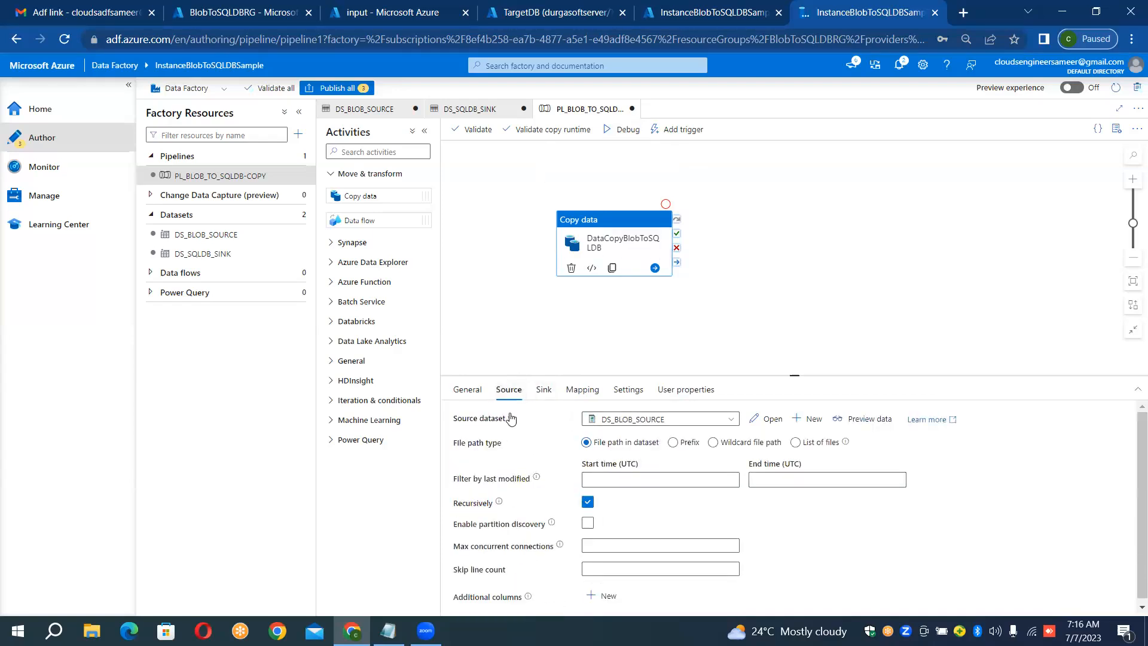
Step: Try to import the source and sink schemas for the copy activity's mapping and view the error details
left_click(592, 398)
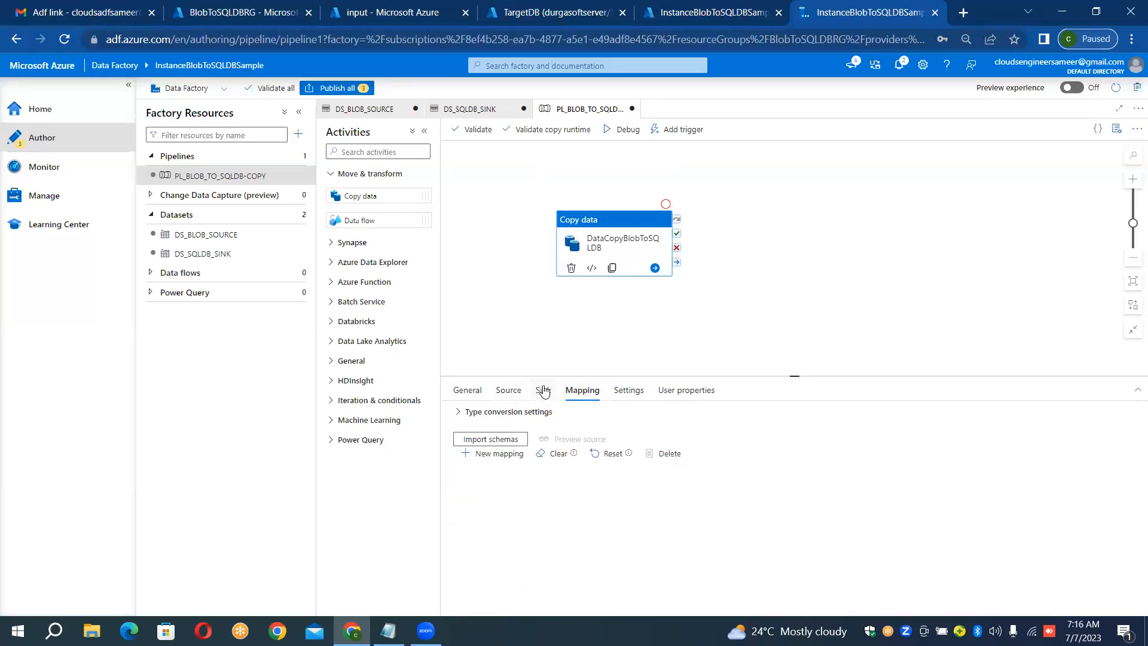
left_click(486, 439)
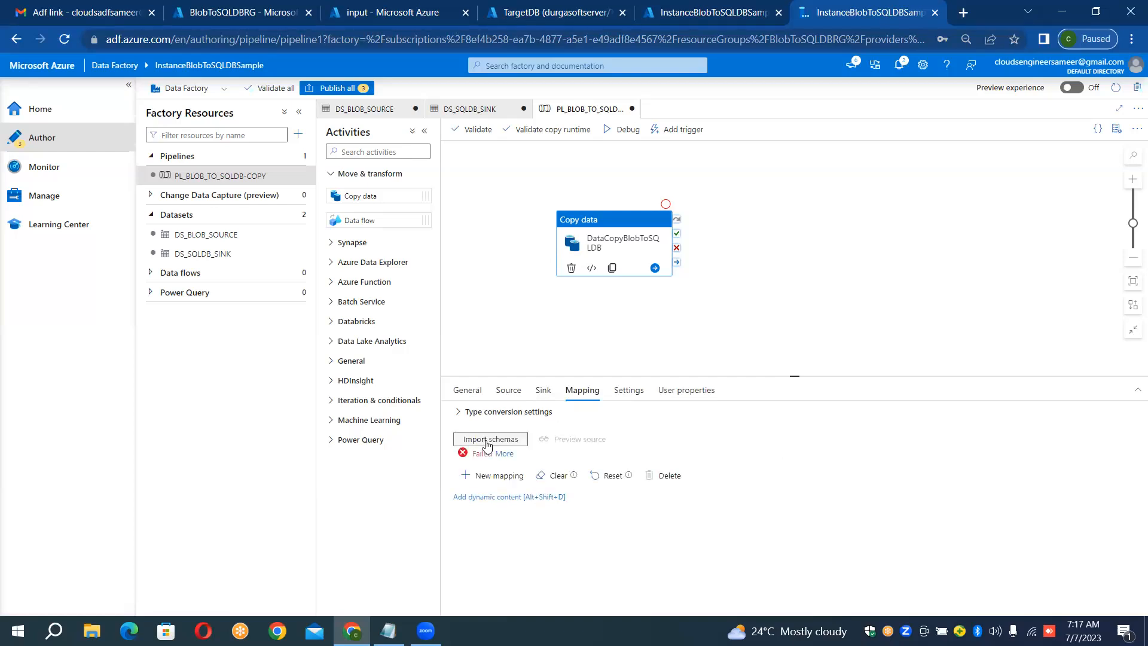
left_click(487, 443)
left_click(503, 455)
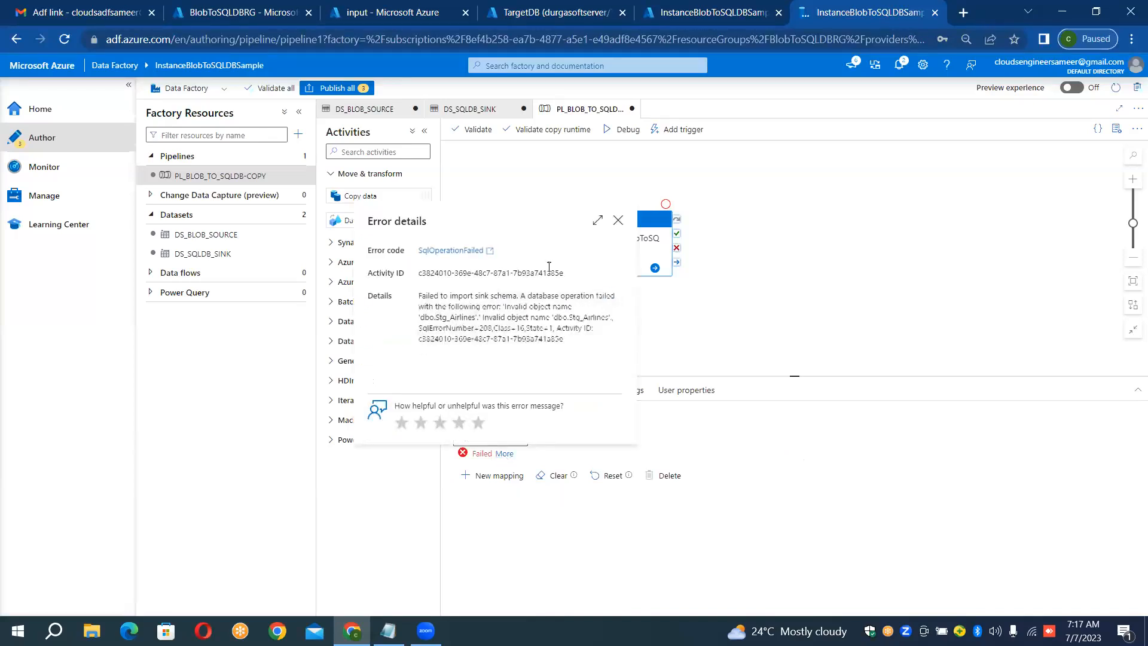
left_click(619, 222)
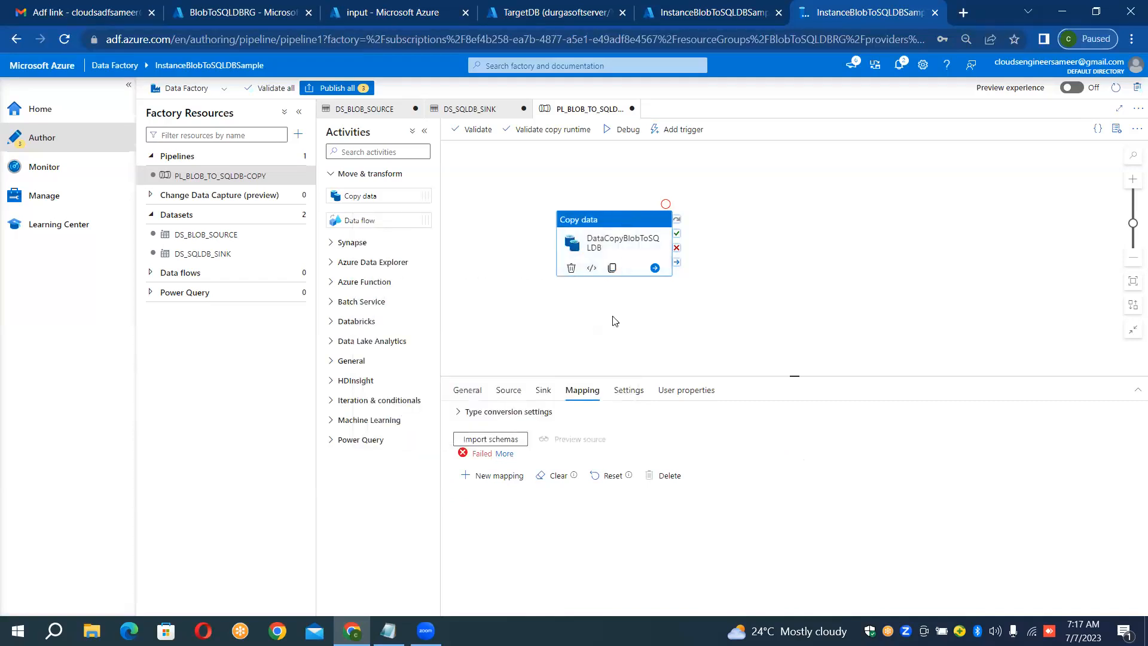
Step: Set the sink's table option to Auto create table and check the existing tables in TargetDB's query editor
left_click(542, 392)
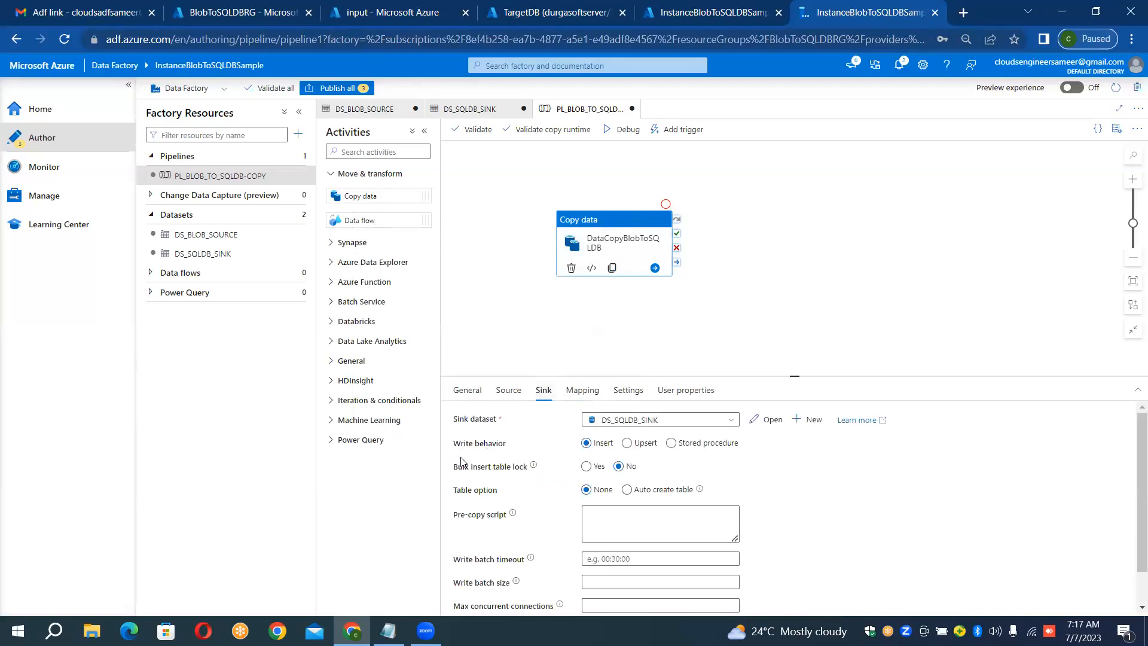
left_click(463, 491)
left_click(627, 490)
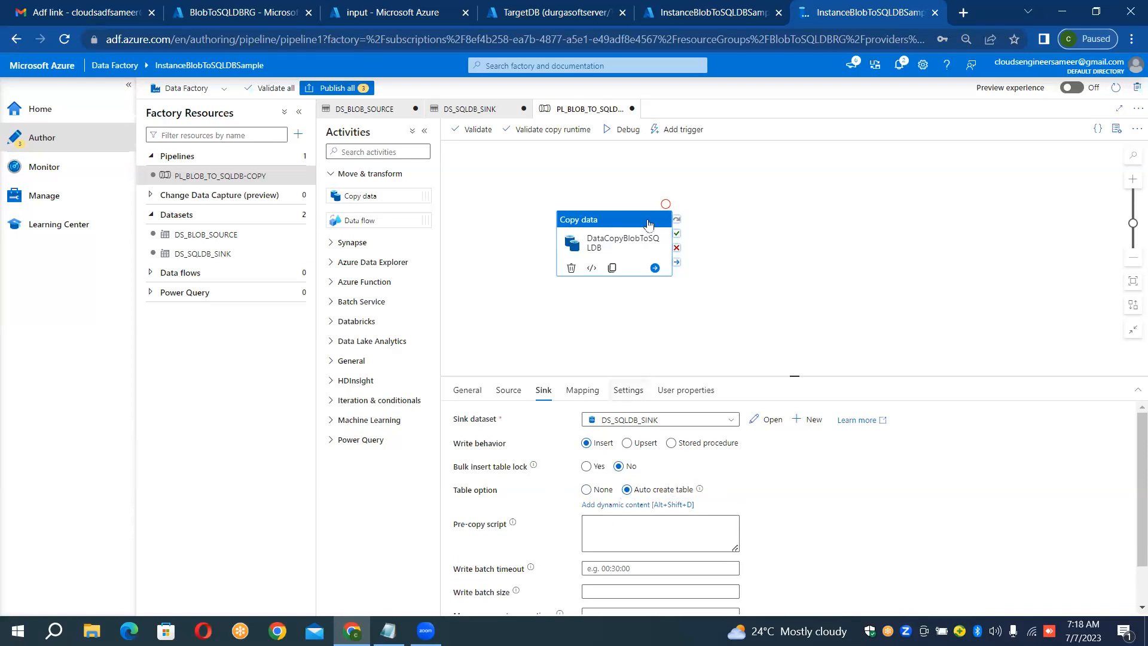
left_click(535, 8)
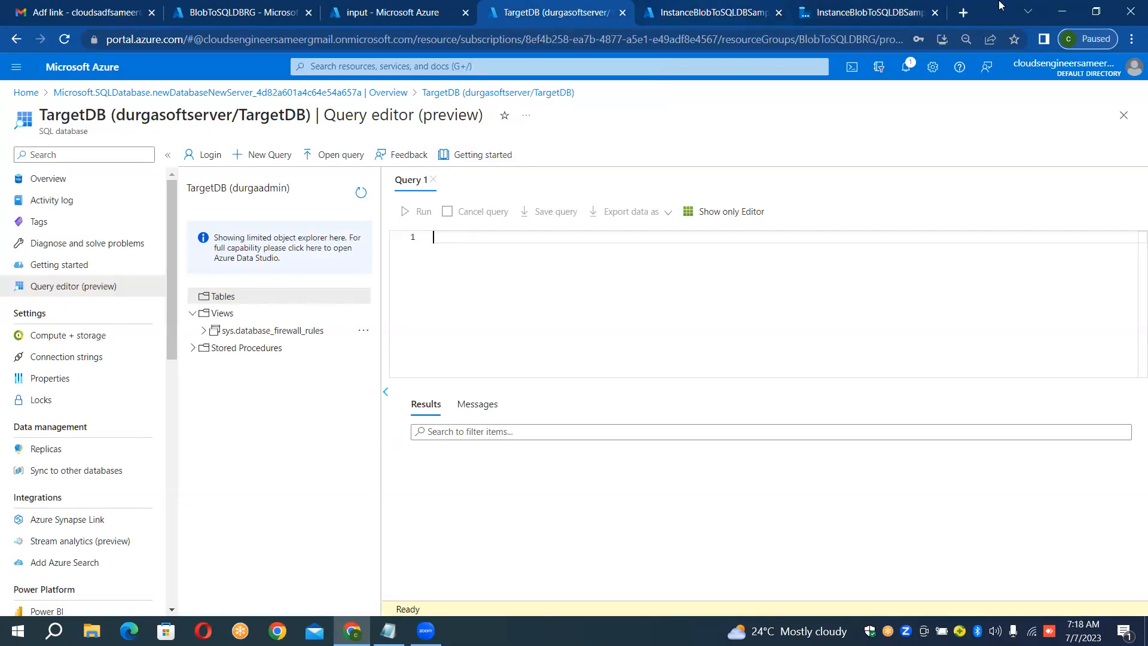
left_click(862, 7)
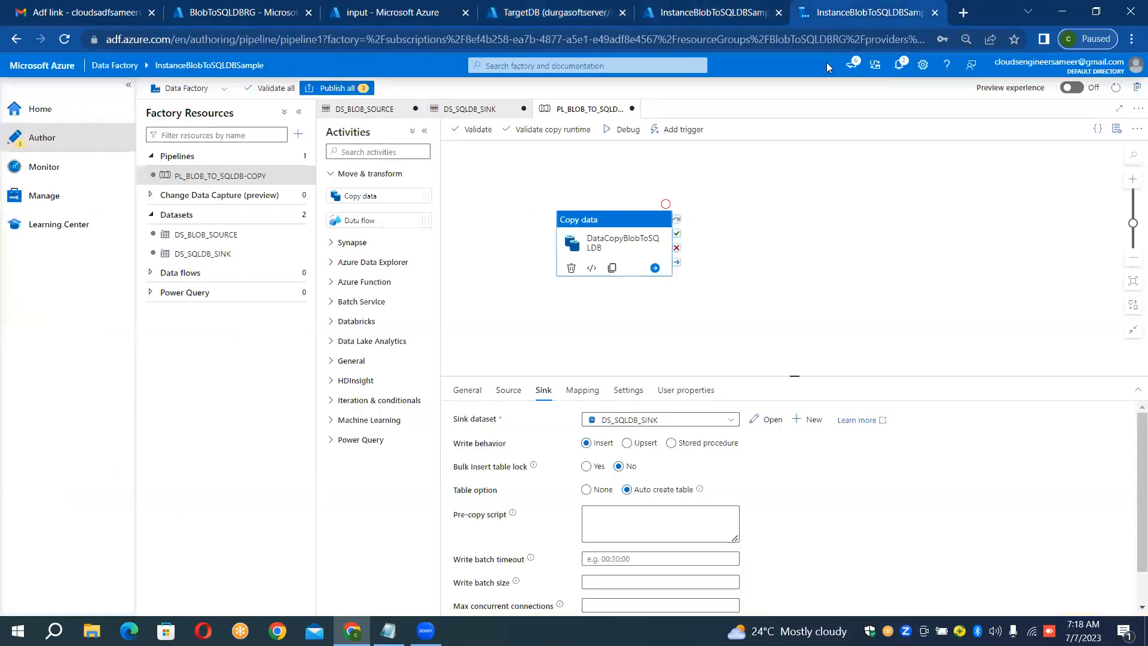
Step: Import the schemas for the column mapping and rename the ID column's destination to IdentificationNumber
left_click(581, 389)
left_click(514, 439)
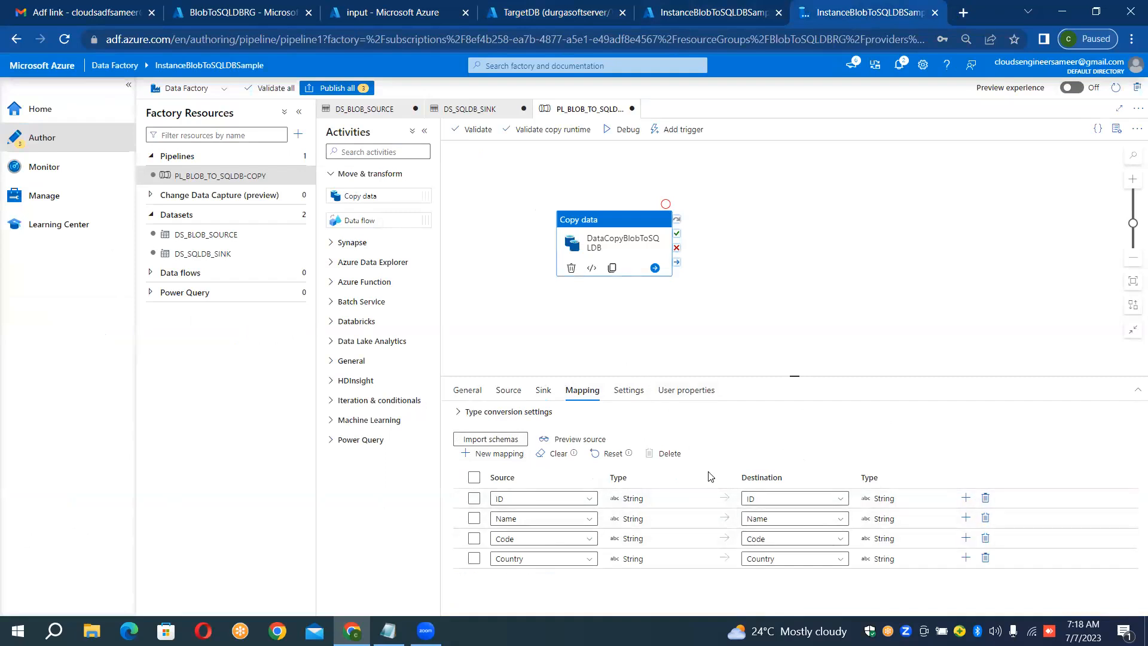
left_click(793, 502)
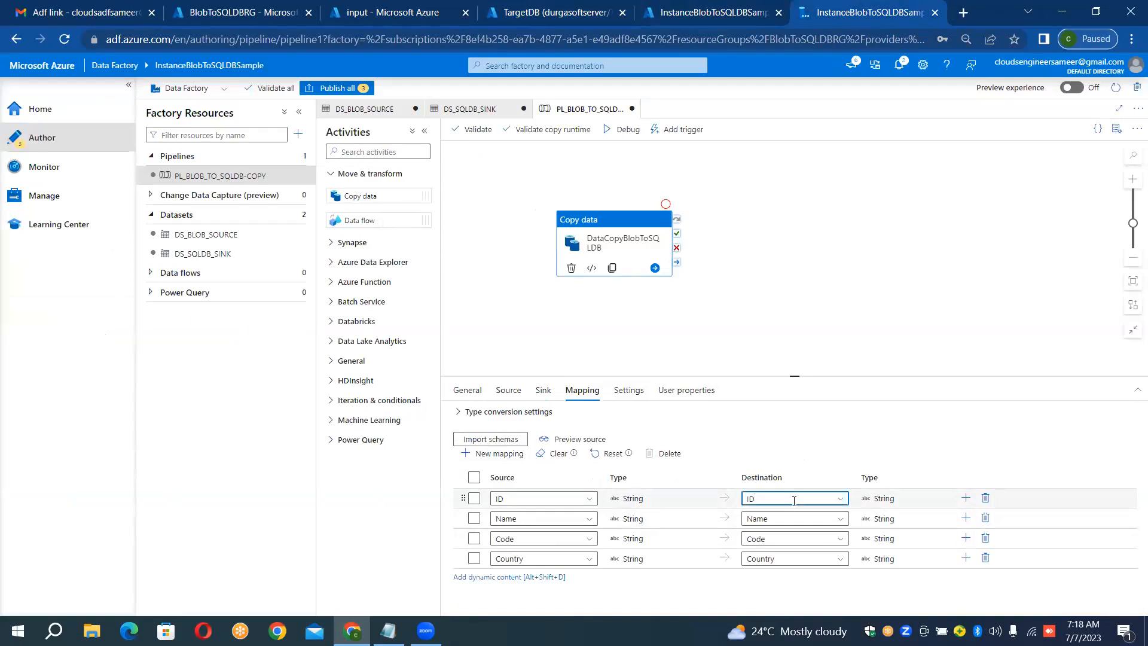
key("BackSpace")
key("BackSpace")
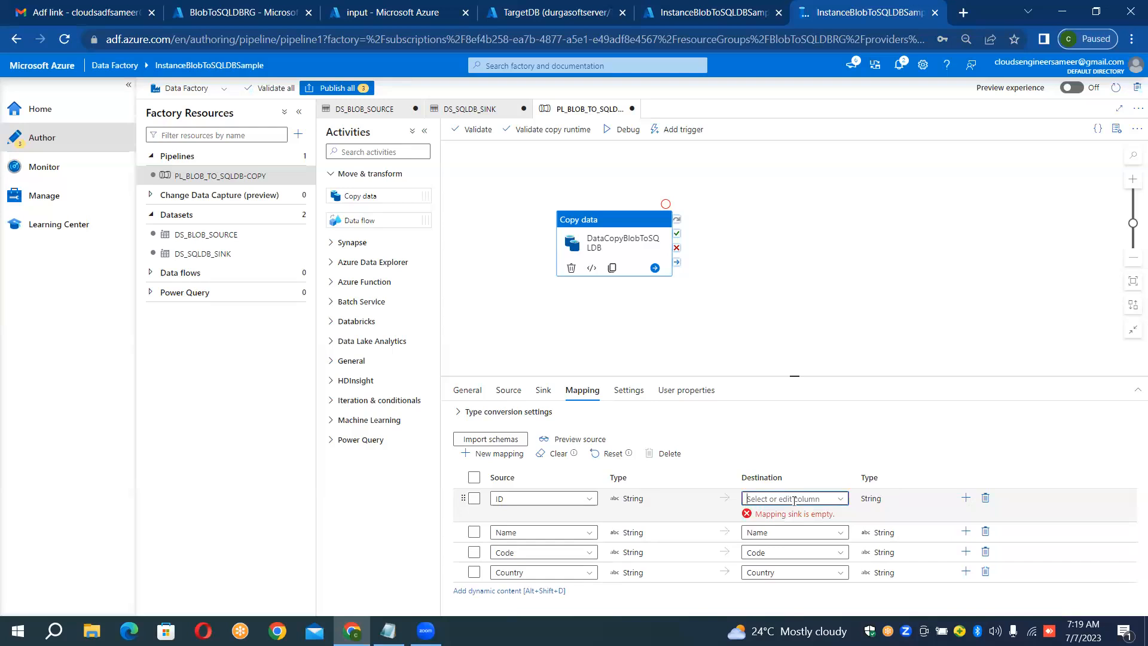
type("Ide")
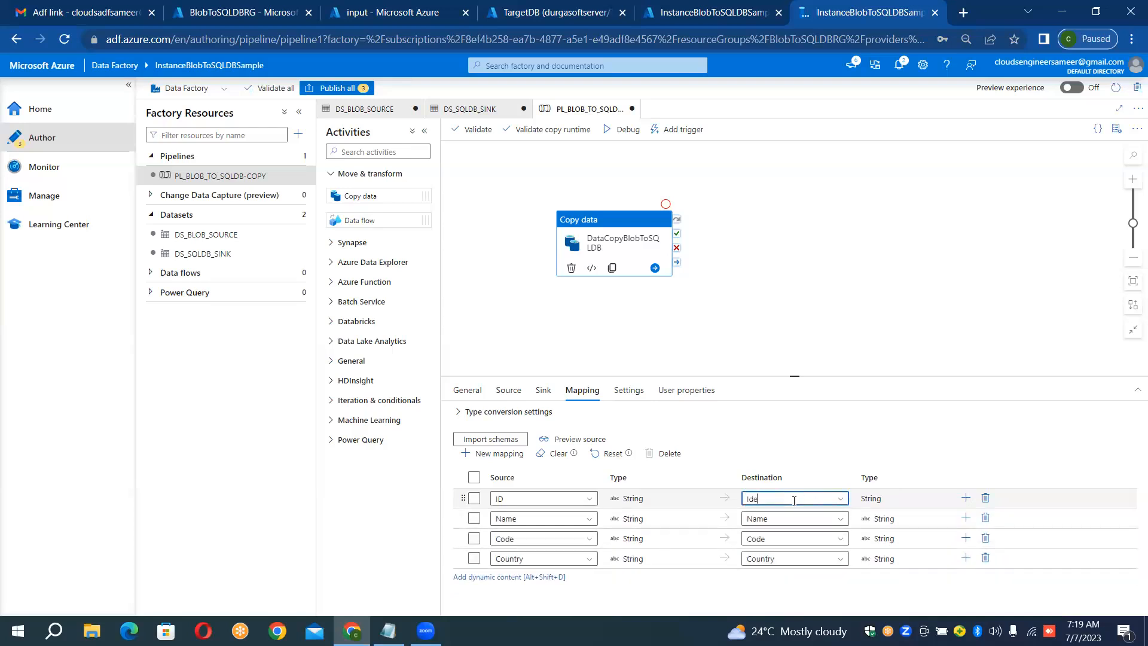
type("ntificationNumber")
Step: Rename the destination column mapped from Name to AirlineName
left_click(783, 517)
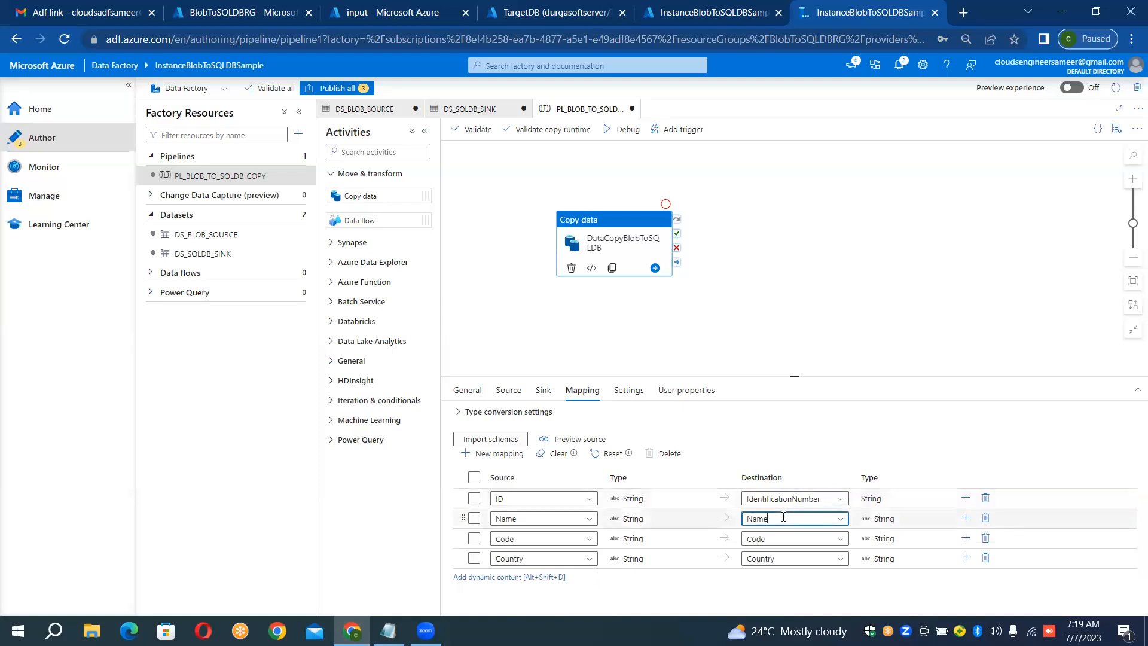
double_click(783, 517)
key("BackSpace")
type("Ai")
type("rlin")
type("e")
type("Anme")
key("BackSpace")
key("BackSpace")
key("BackSpace")
key("BackSpace")
type("Name")
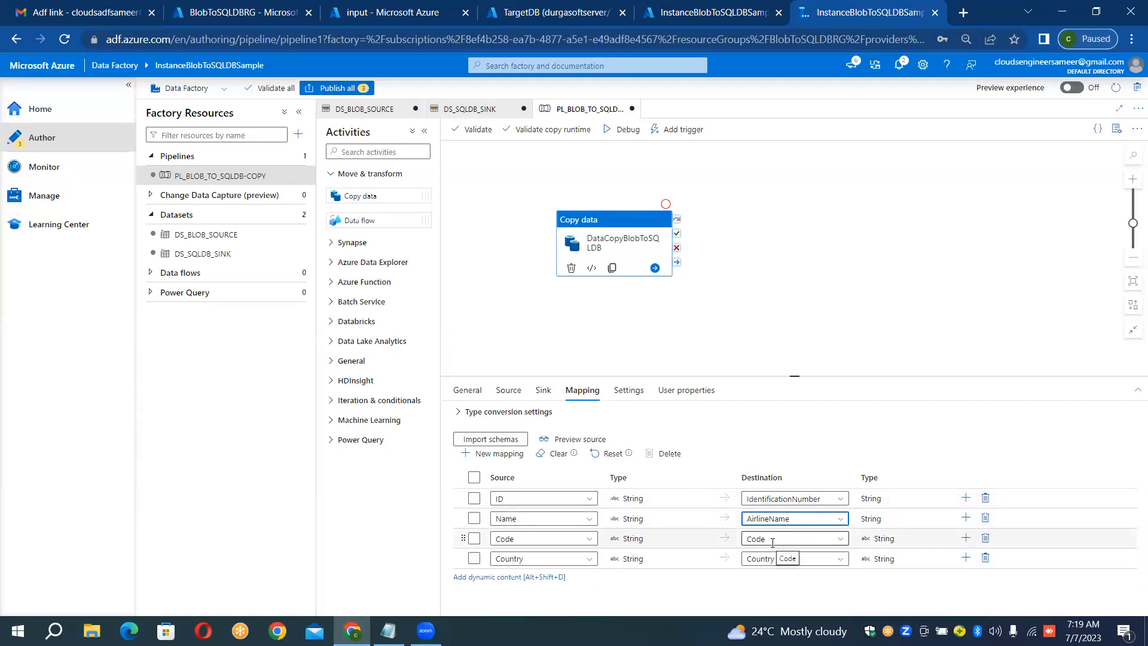
Step: Rename the destination column mapped from Code to AirlineCode
left_click(772, 543)
double_click(772, 542)
key("BackSpace")
type("Airline")
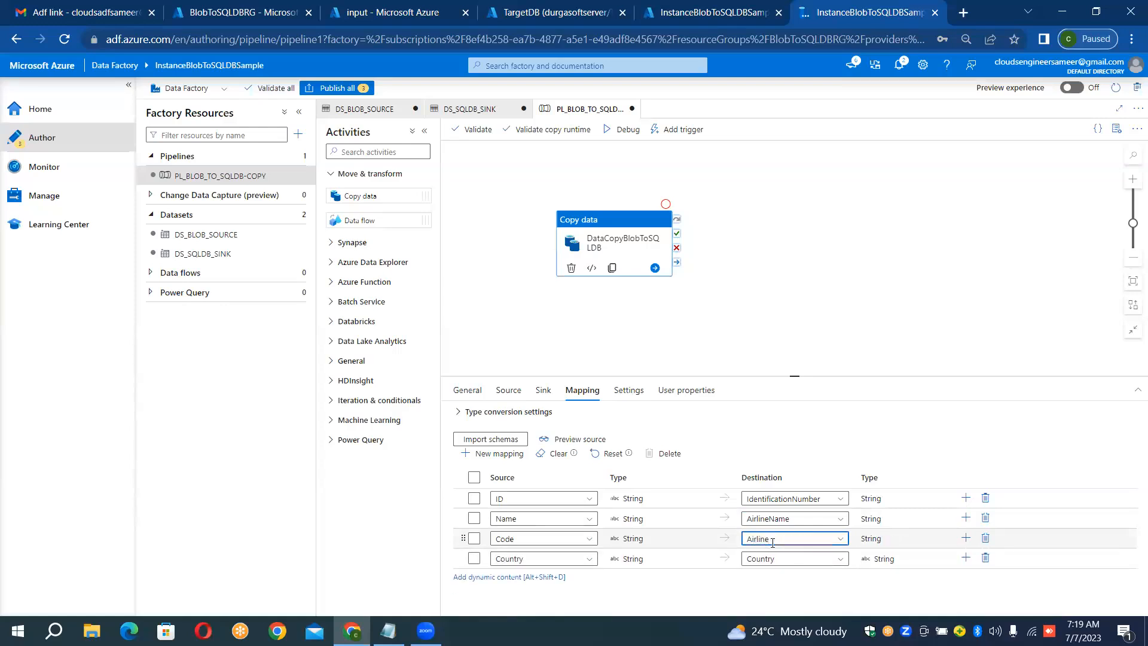
type("Code")
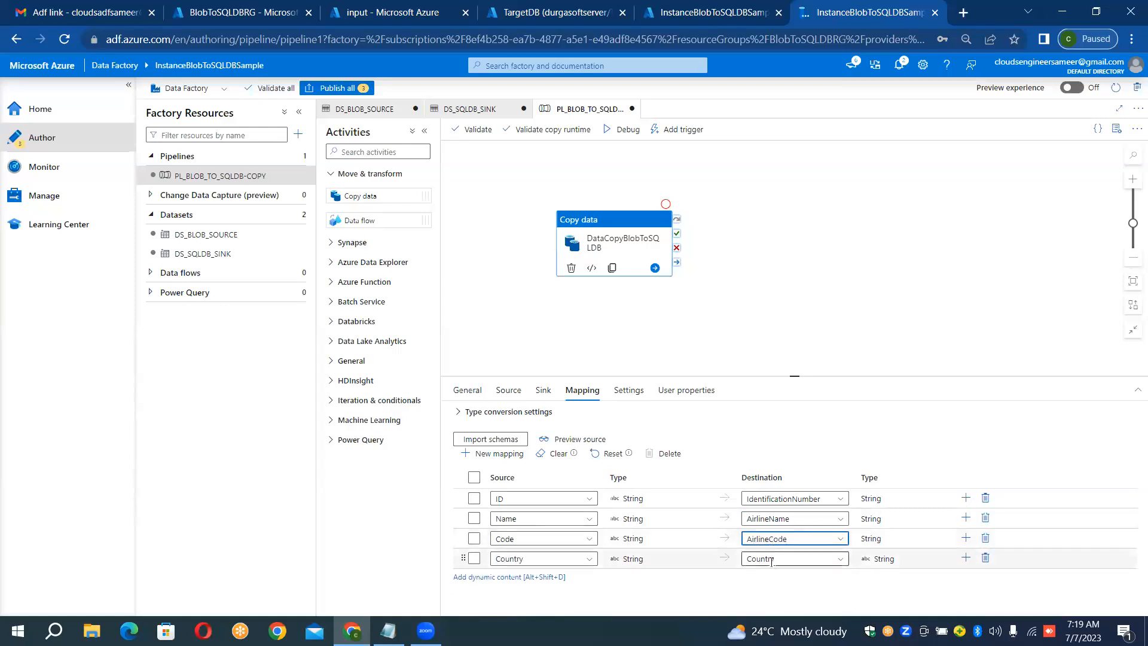
Step: Rename the destination column mapped from Country to ParentCountry
left_click(789, 560)
double_click(789, 559)
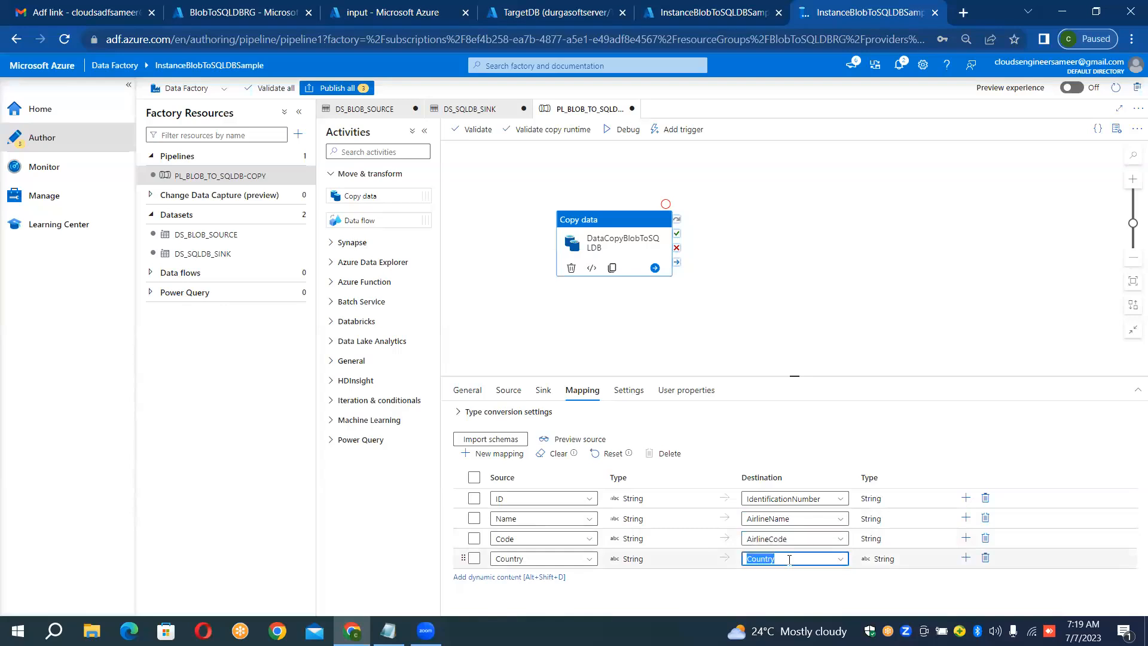
key("BackSpace")
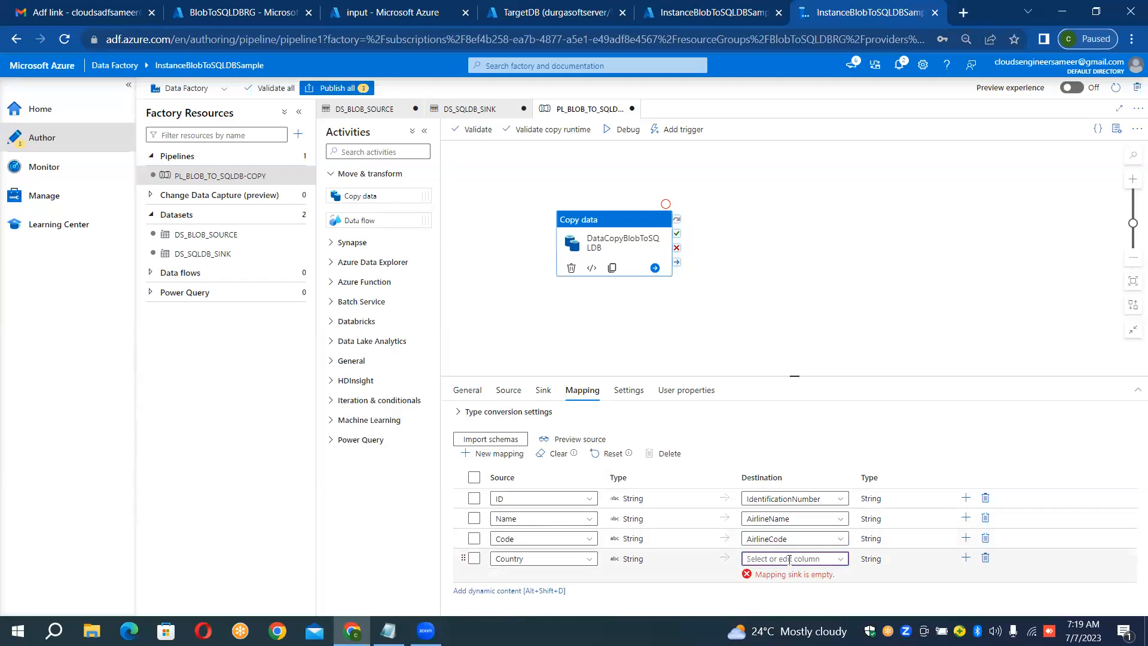
type("Parent")
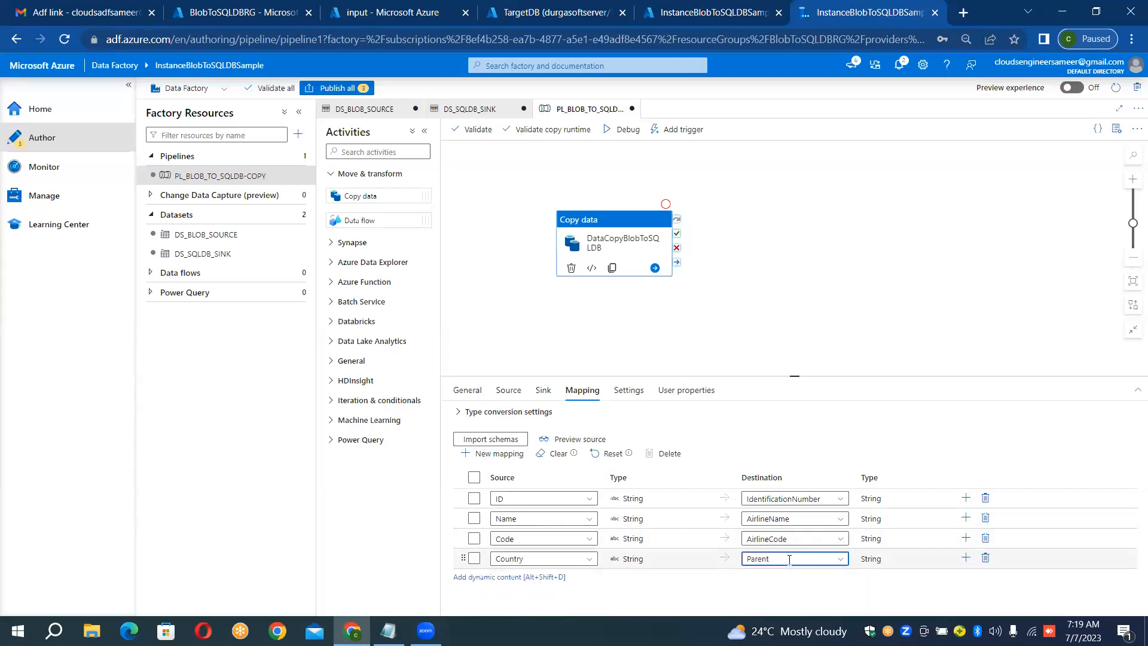
type("Country")
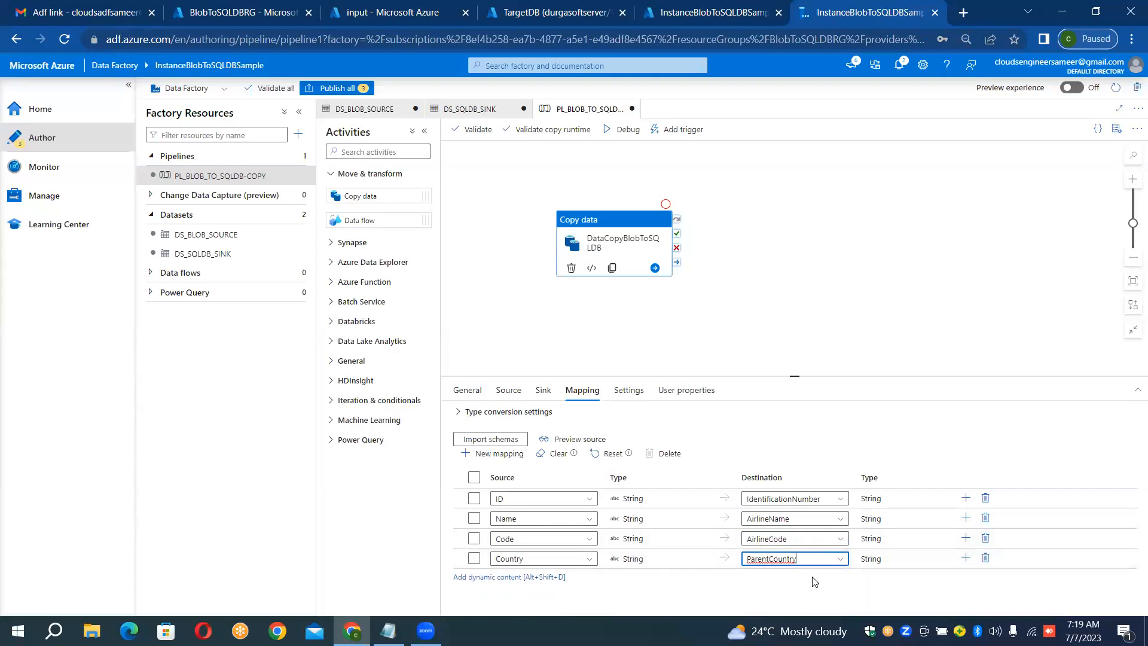
left_click(813, 582)
Step: Run the pipeline in debug mode and review the copy activity's run details
left_click(605, 133)
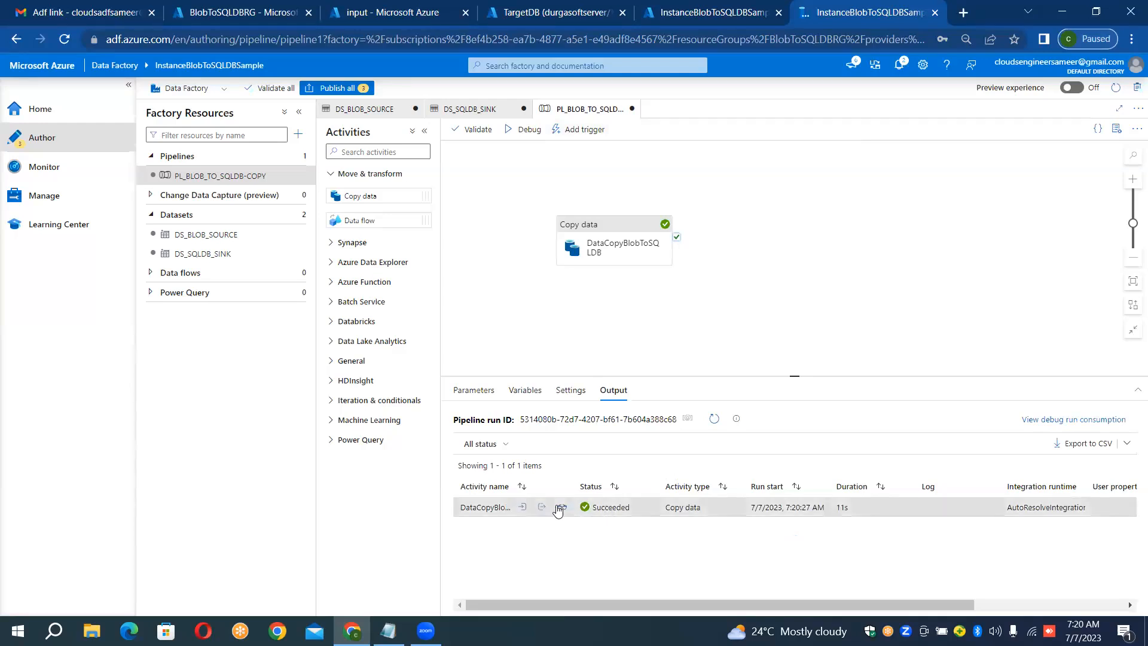
left_click(561, 507)
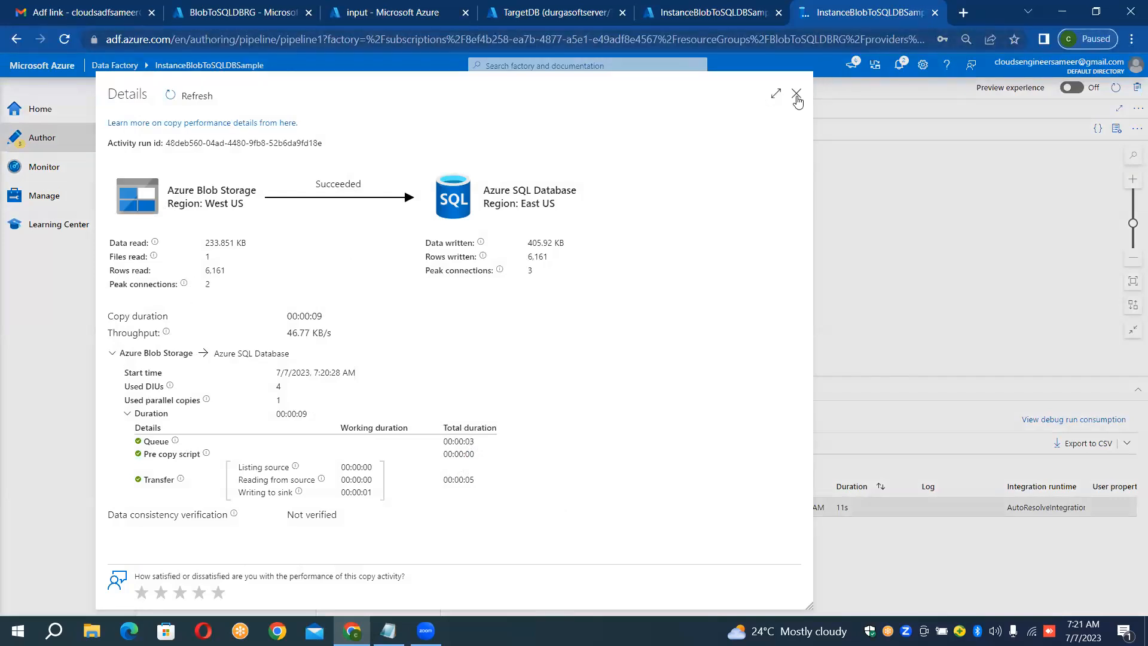
left_click(797, 96)
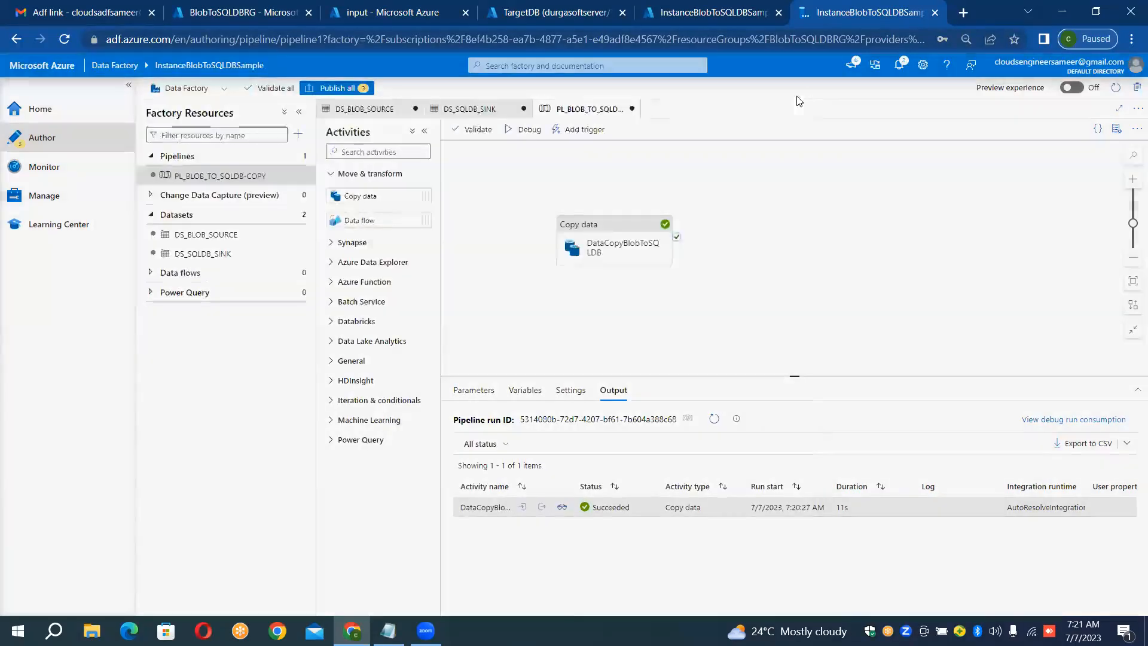
Step: Switch to TargetDB's query editor in the Azure portal, refresh the object explorer and expand its tables
left_click(511, 13)
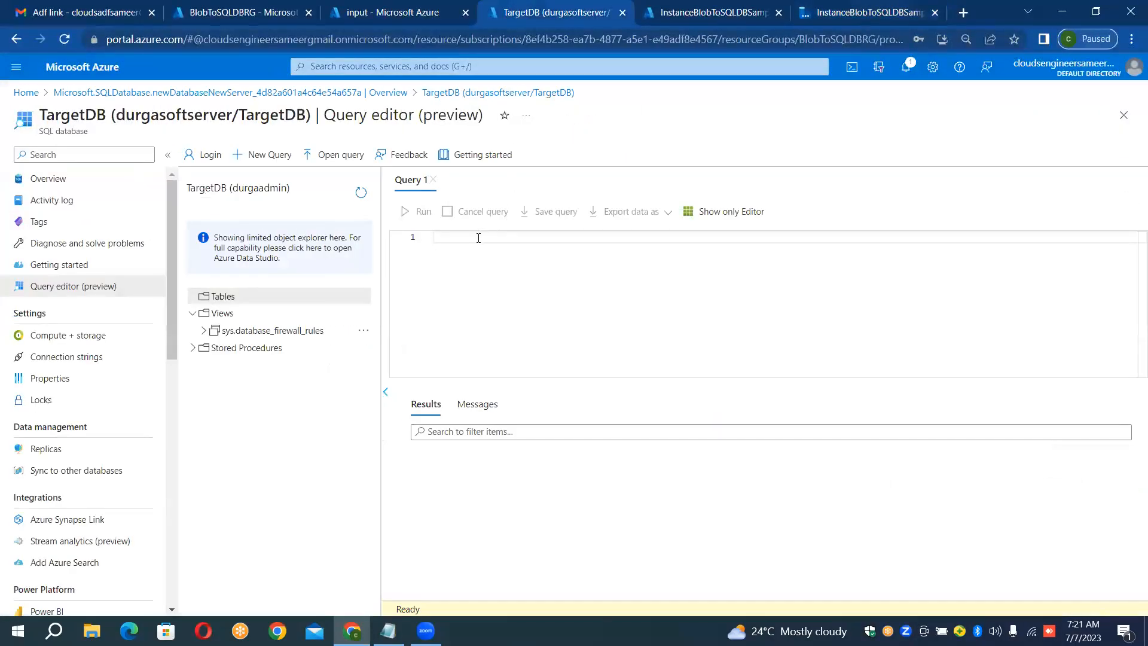
left_click(362, 193)
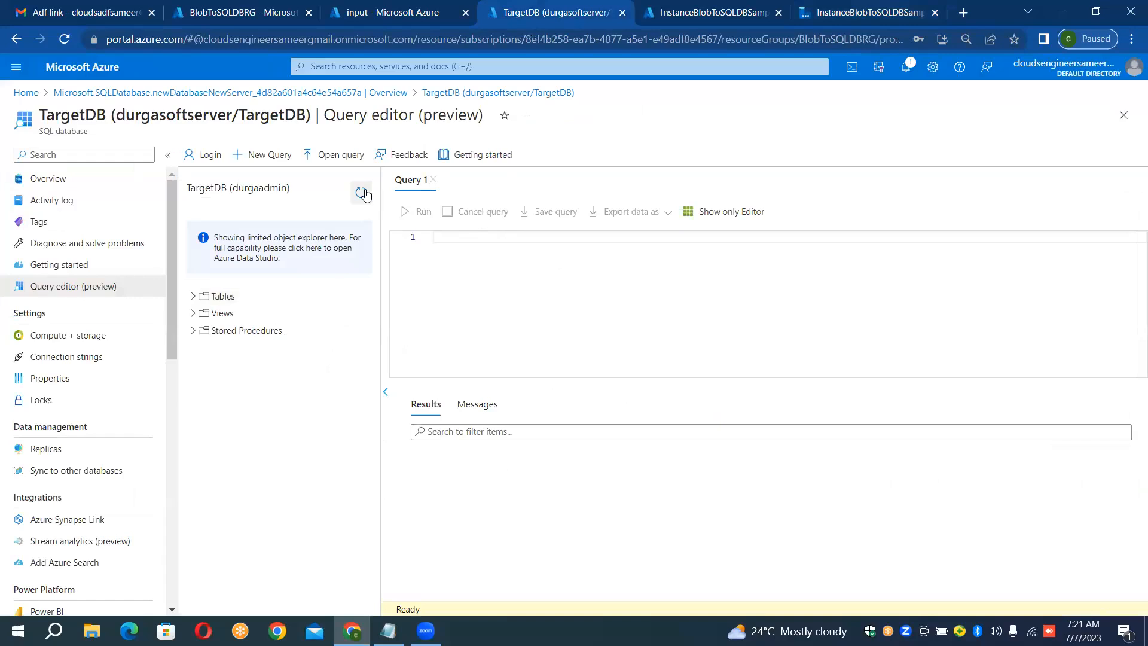
left_click(192, 297)
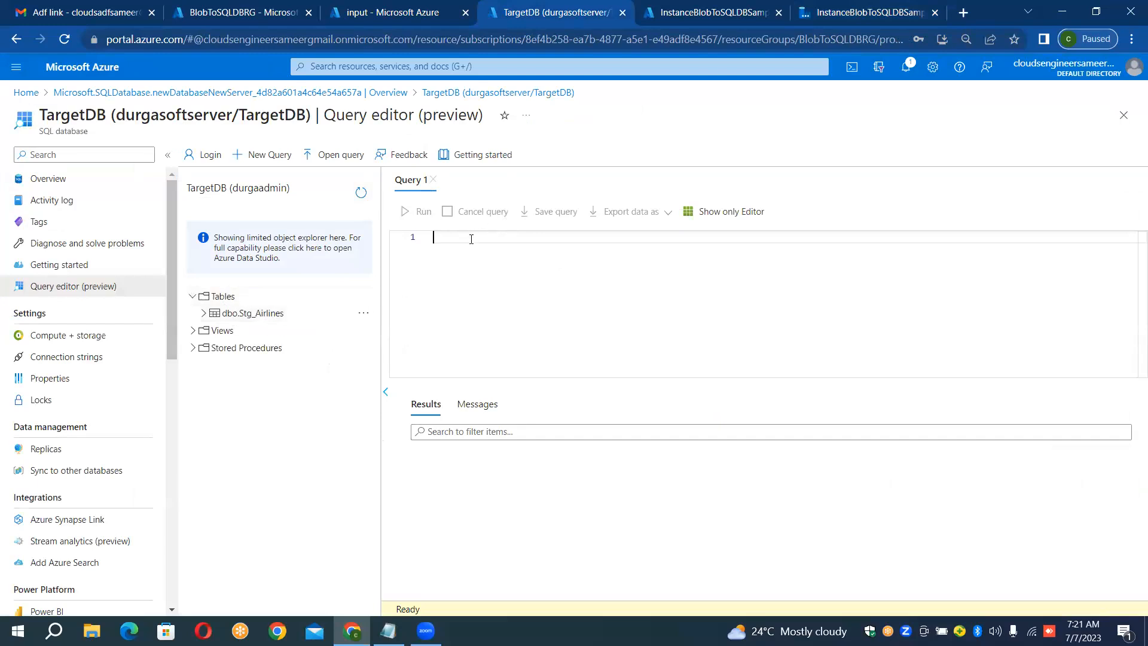
Step: Query all rows of the [dbo].[Stg_Airlines] table with "Select * From [dbo].[Stg_Airlines];" and look through the results
type("Select ")
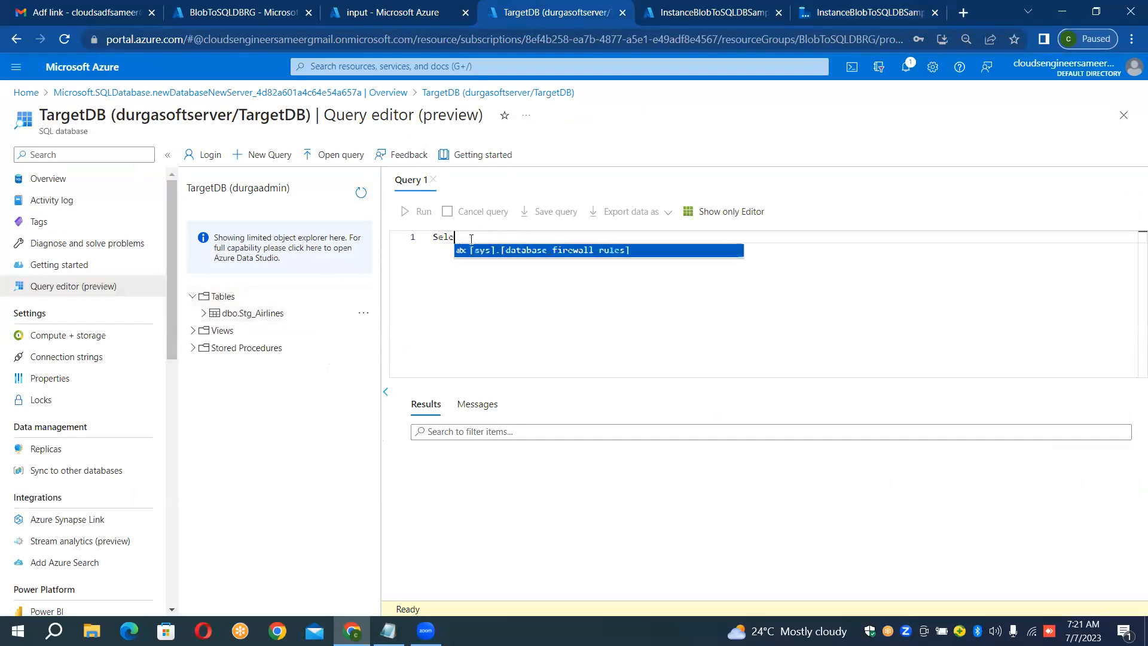
type("* ")
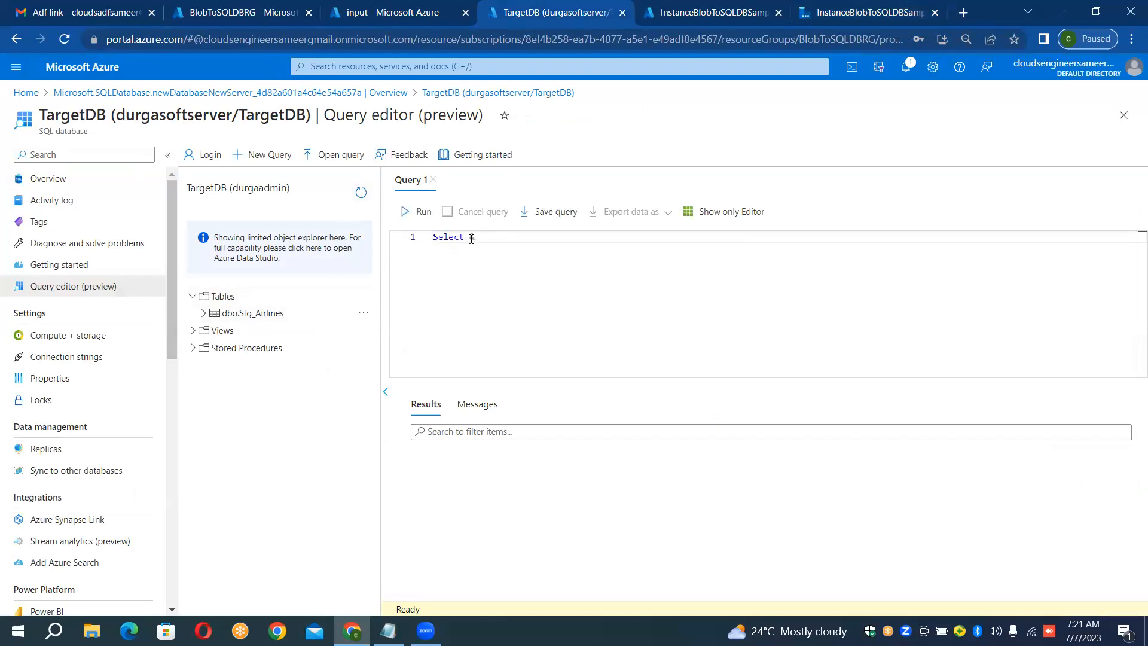
type("From St")
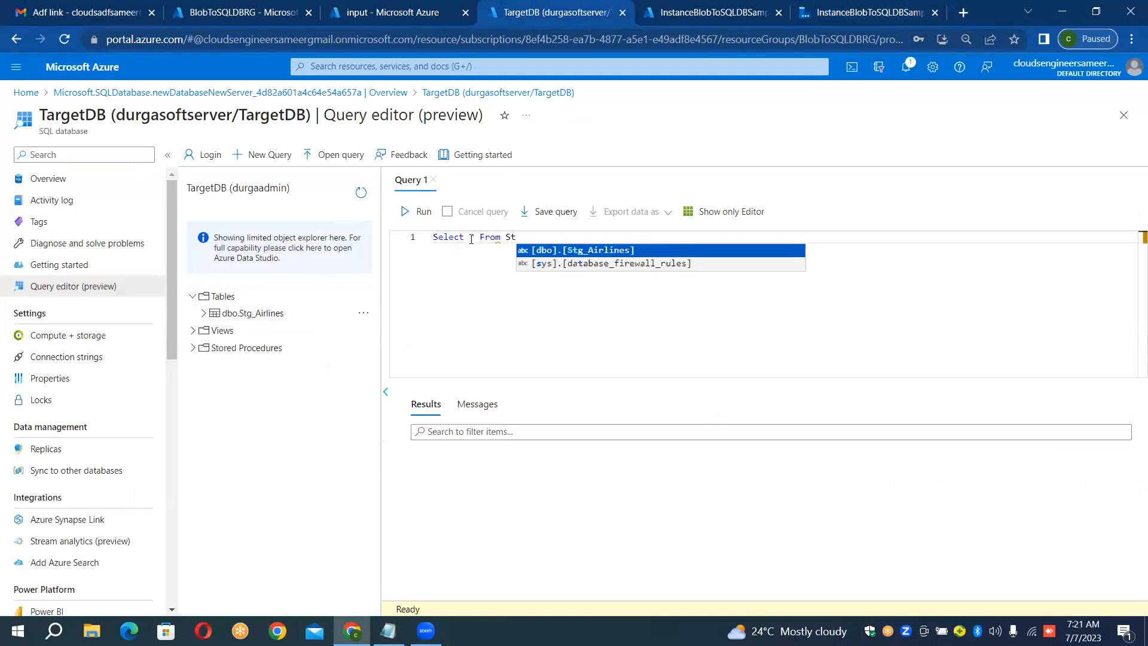
key("Return")
type(";")
key("shift+Home")
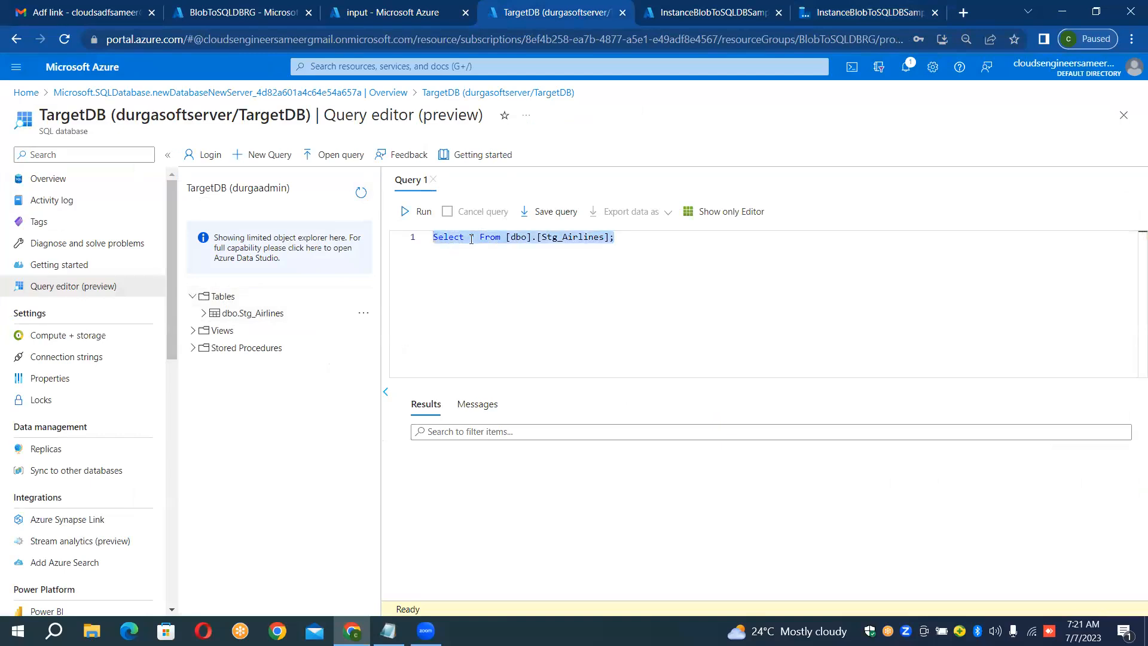
left_click(412, 212)
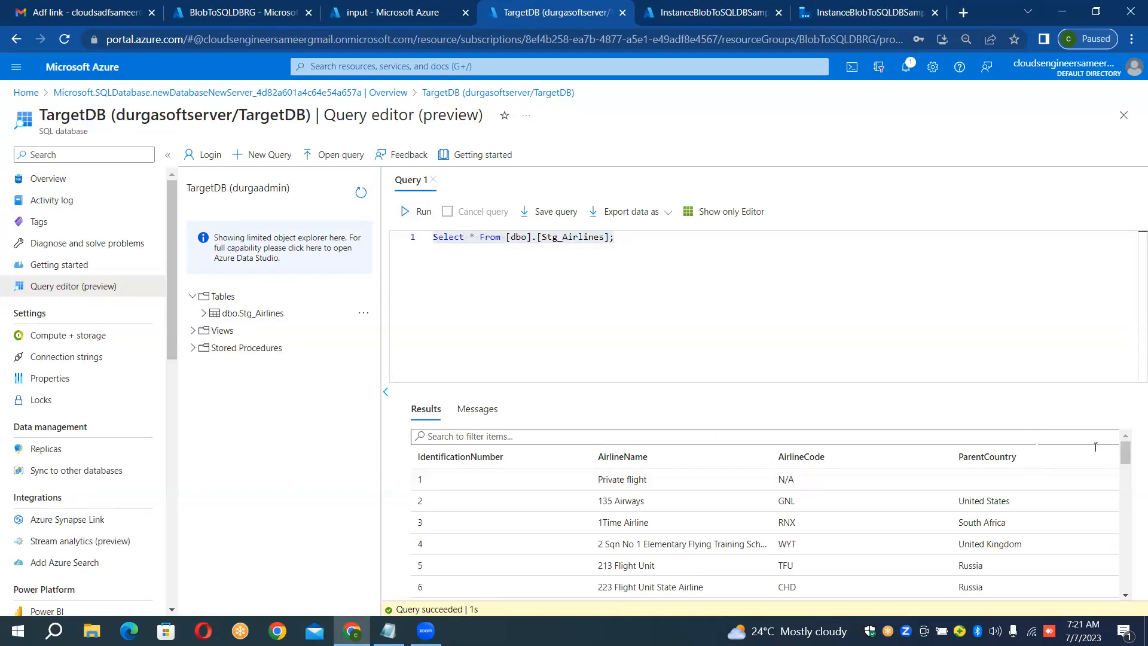
mouse_move(1127, 458)
left_mouse_down()
mouse_move(1131, 605)
mouse_move(1128, 443)
left_mouse_up()
Step: Revisit the blob storage input container and the TargetDB query results, and return to the PL_BLOB_TO_SQLDB-COPY pipeline in Data Factory
left_click(328, 4)
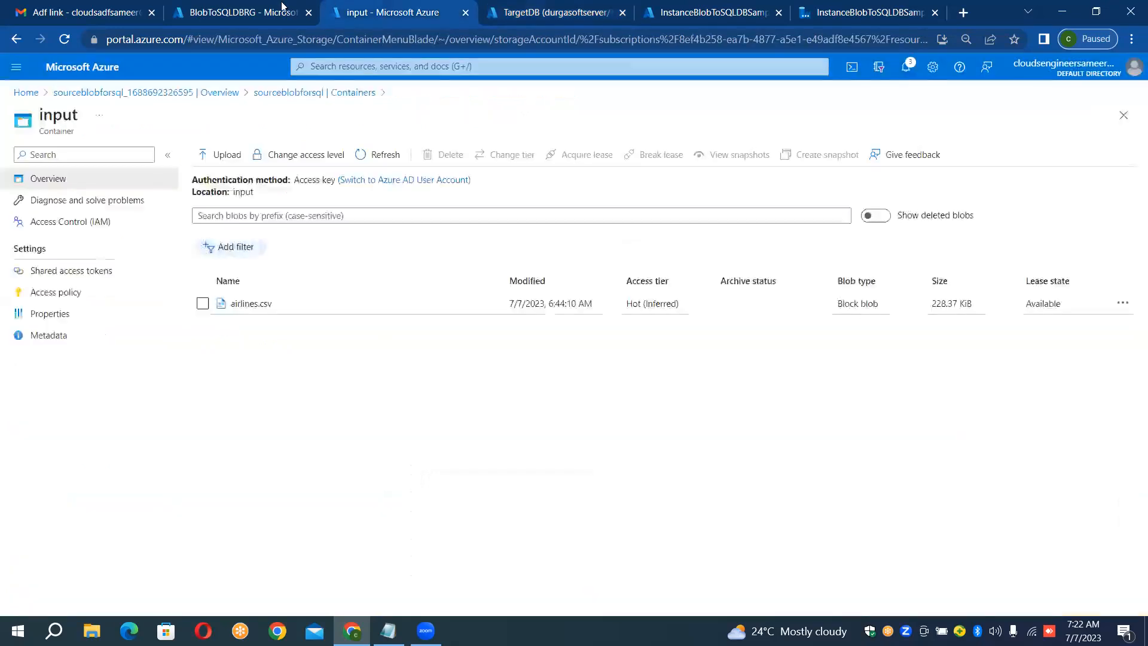
left_click(258, 10)
left_click(388, 5)
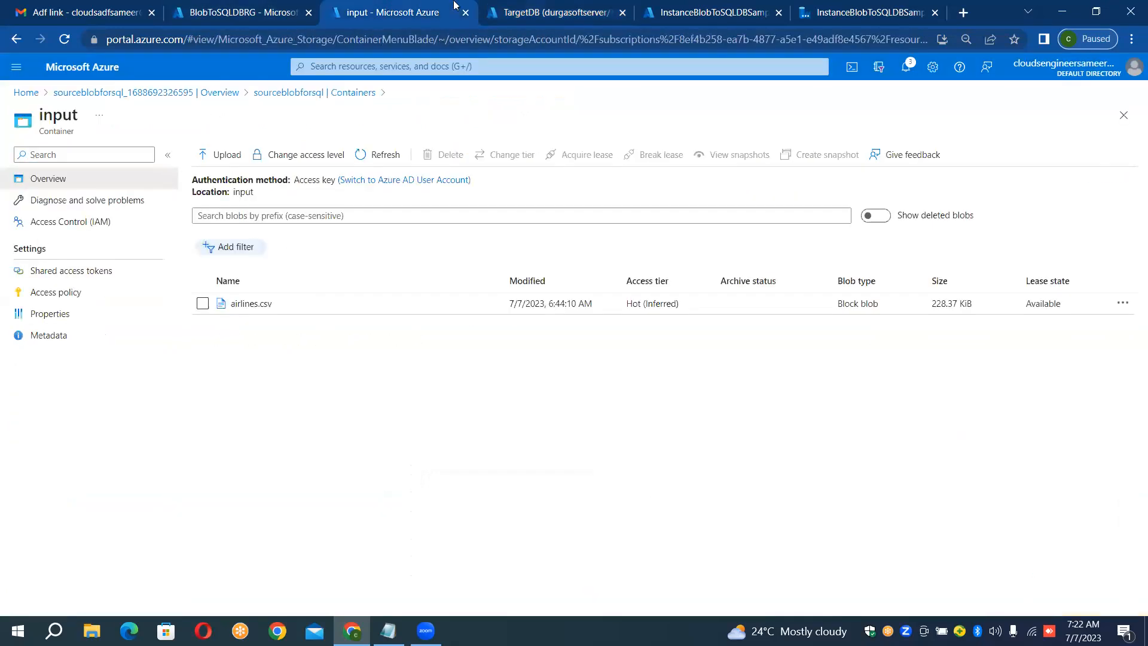
left_click(500, 11)
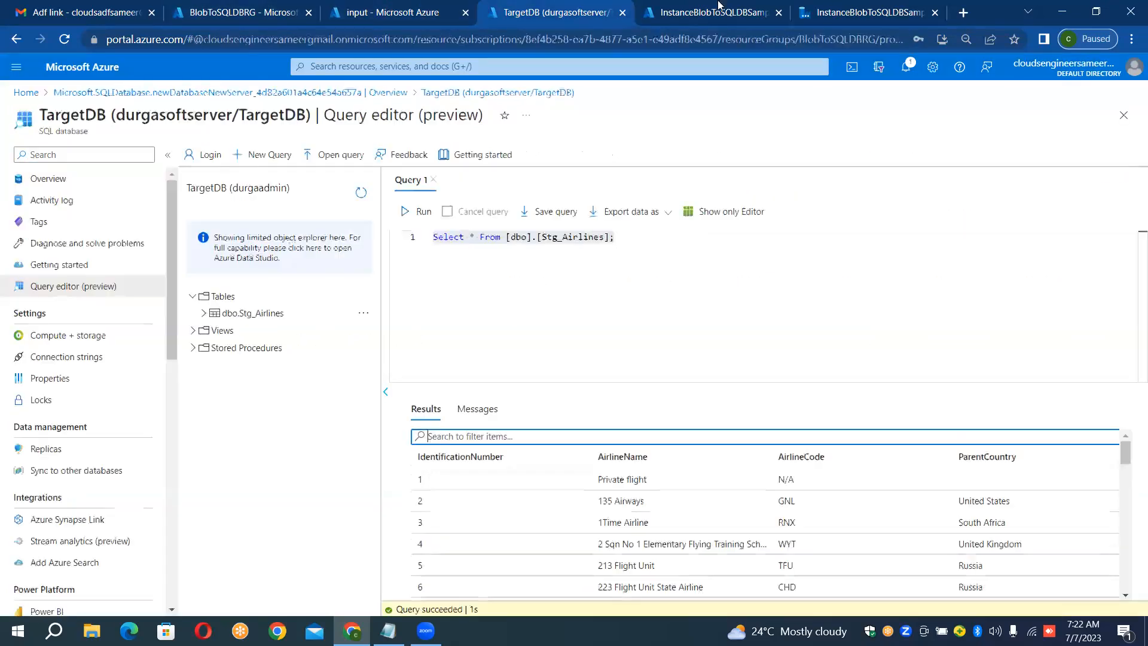
left_click(755, 18)
left_click(786, 12)
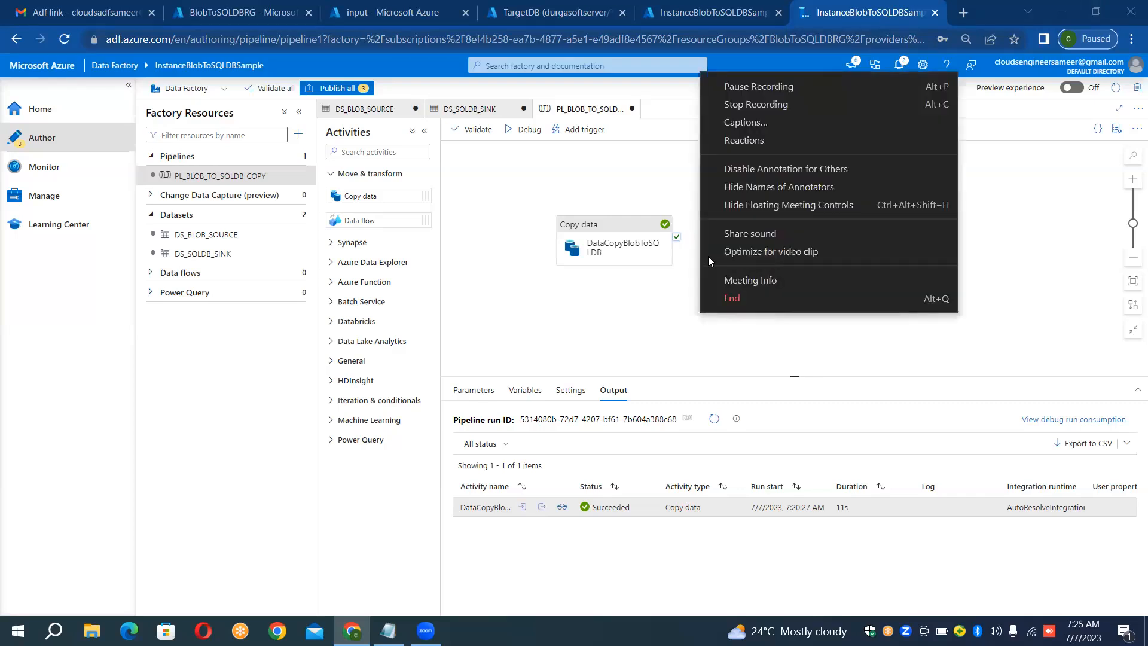
left_click(686, 140)
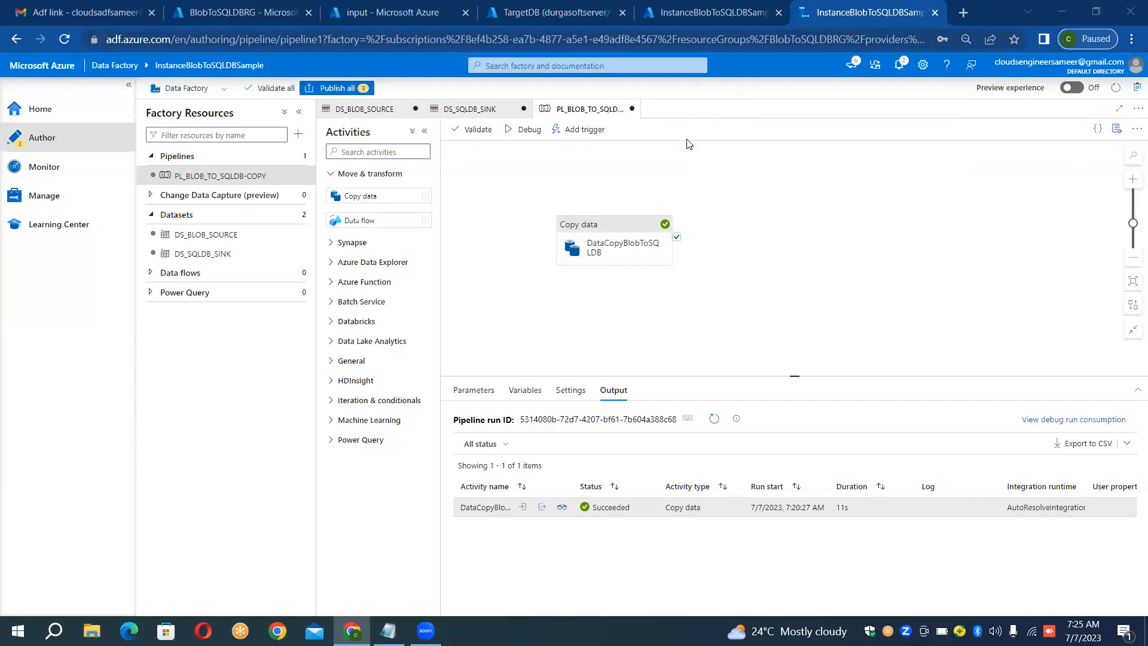